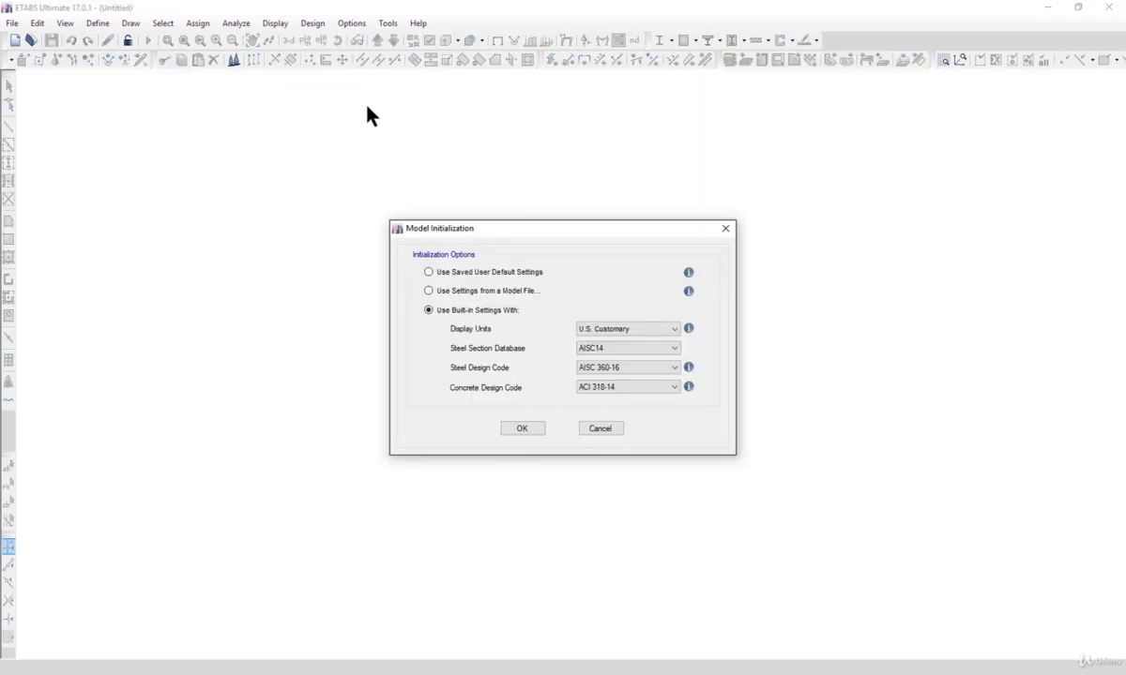
Step: Set the display units to Metric SI and the steel section database to Indian
click(623, 329)
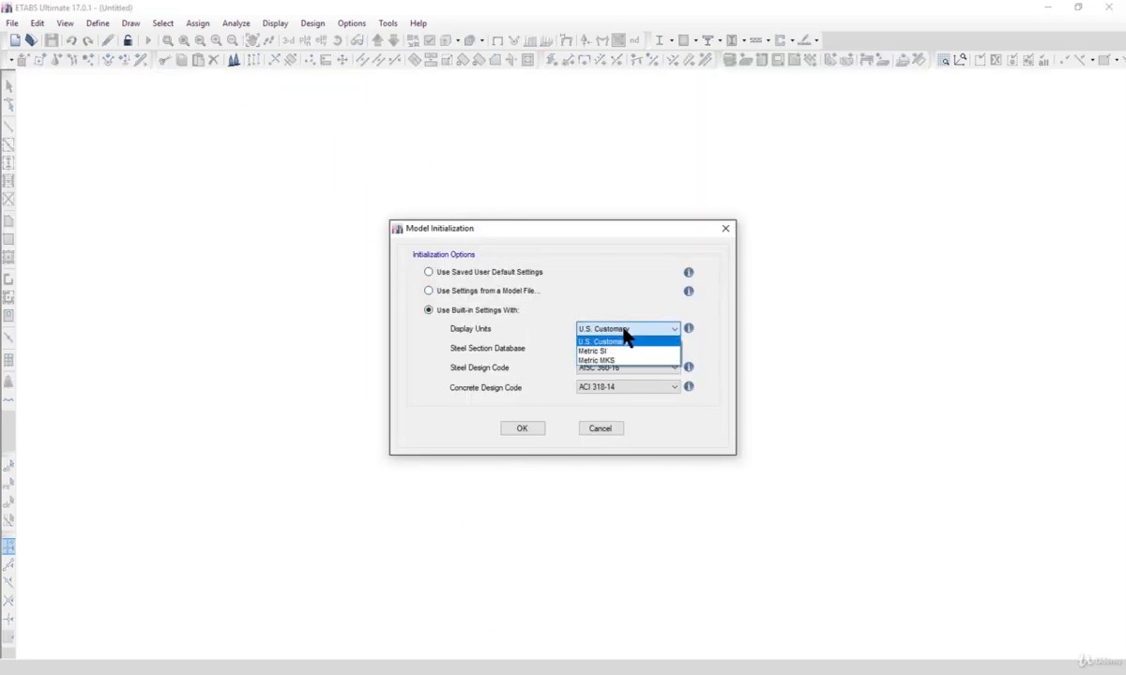
click(627, 349)
click(628, 349)
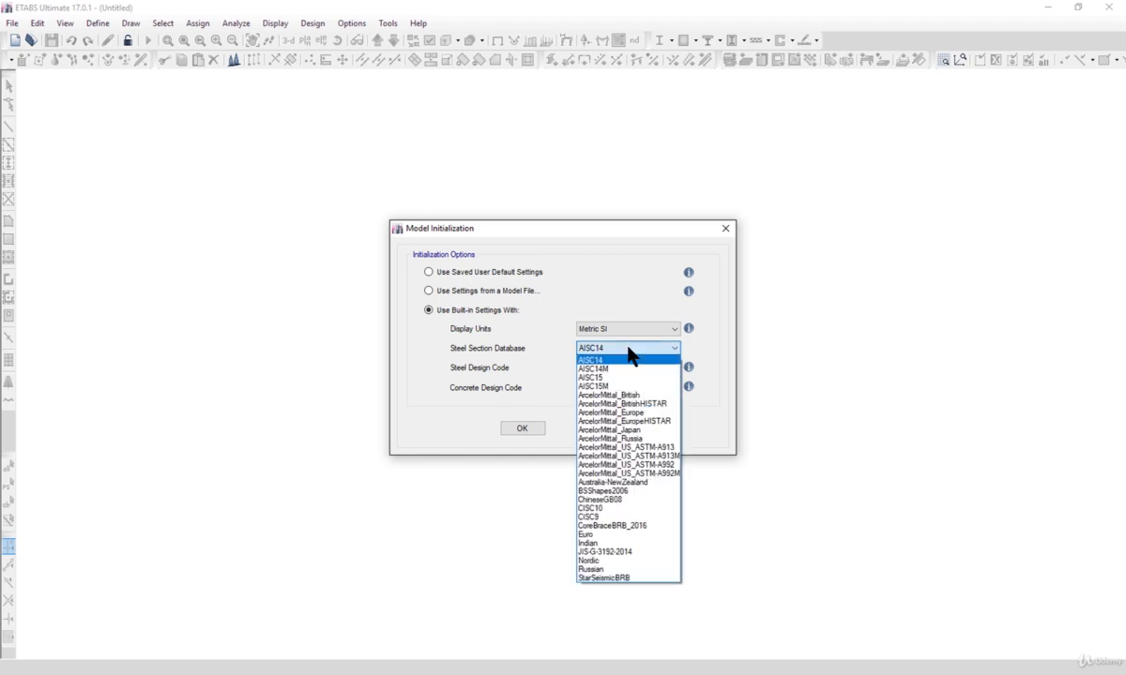
click(608, 534)
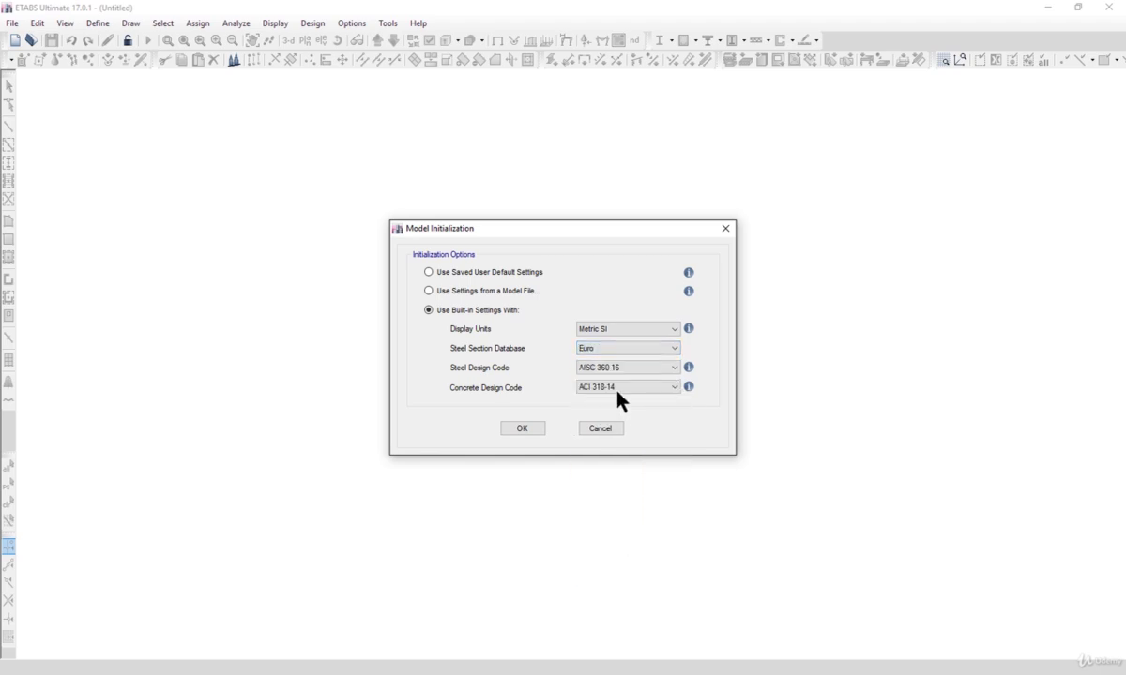
click(616, 352)
click(608, 535)
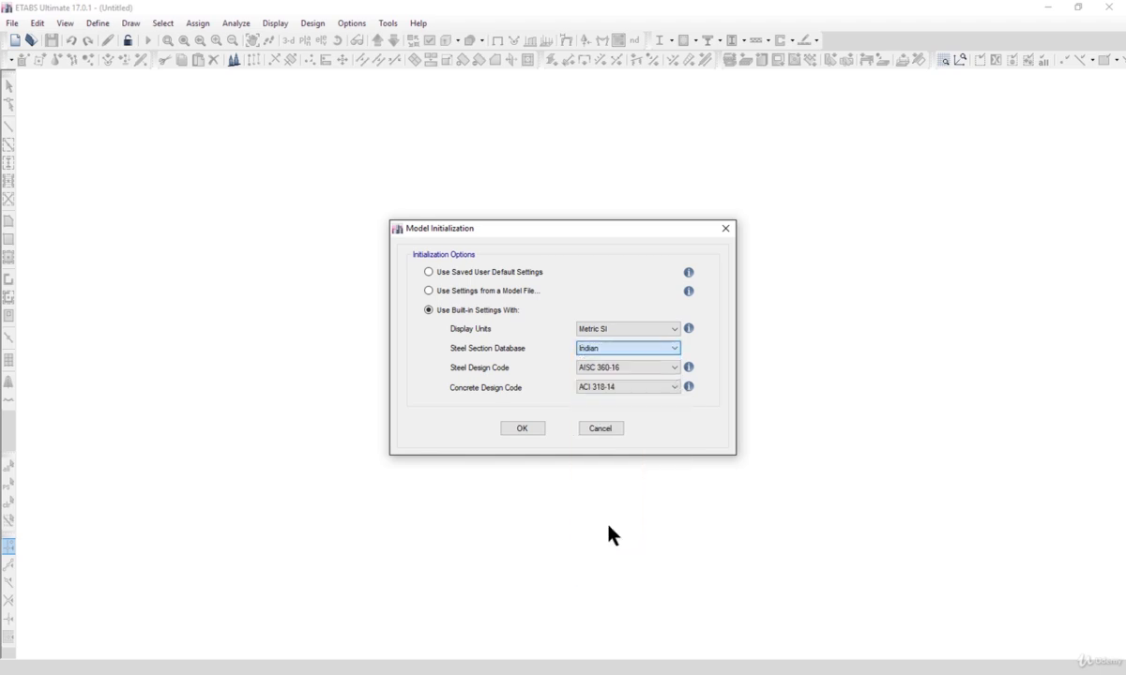
Step: Set the steel design code to IS 800:2007 and the concrete design code to IS 456:2000, then accept the initialization
click(613, 365)
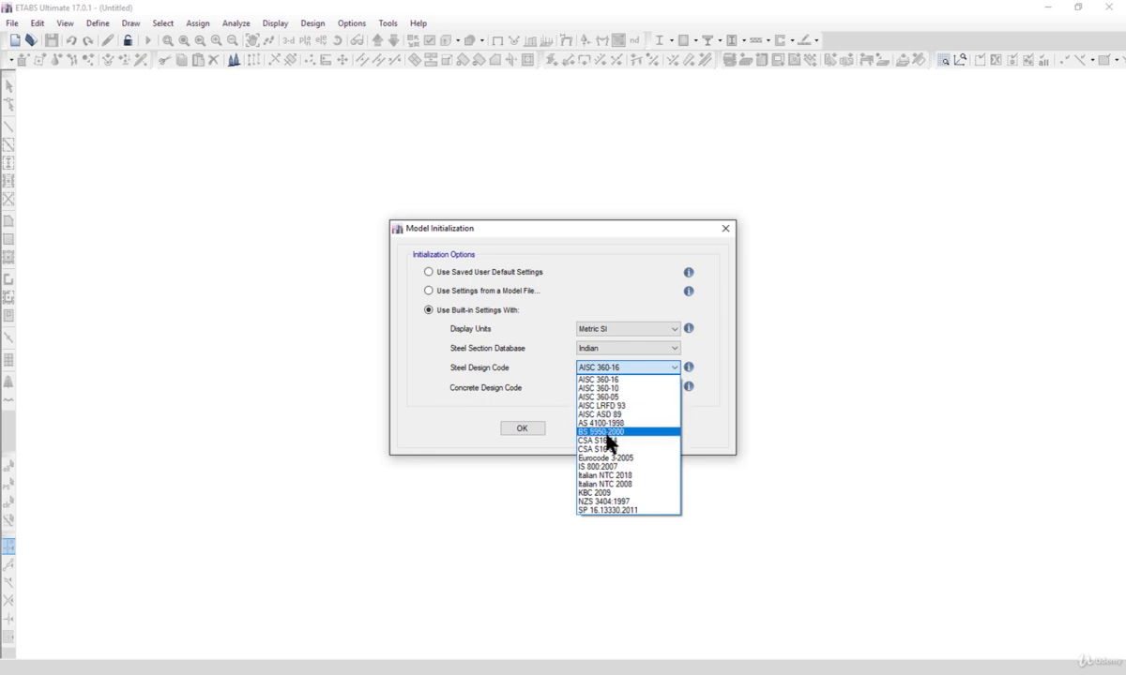
click(610, 467)
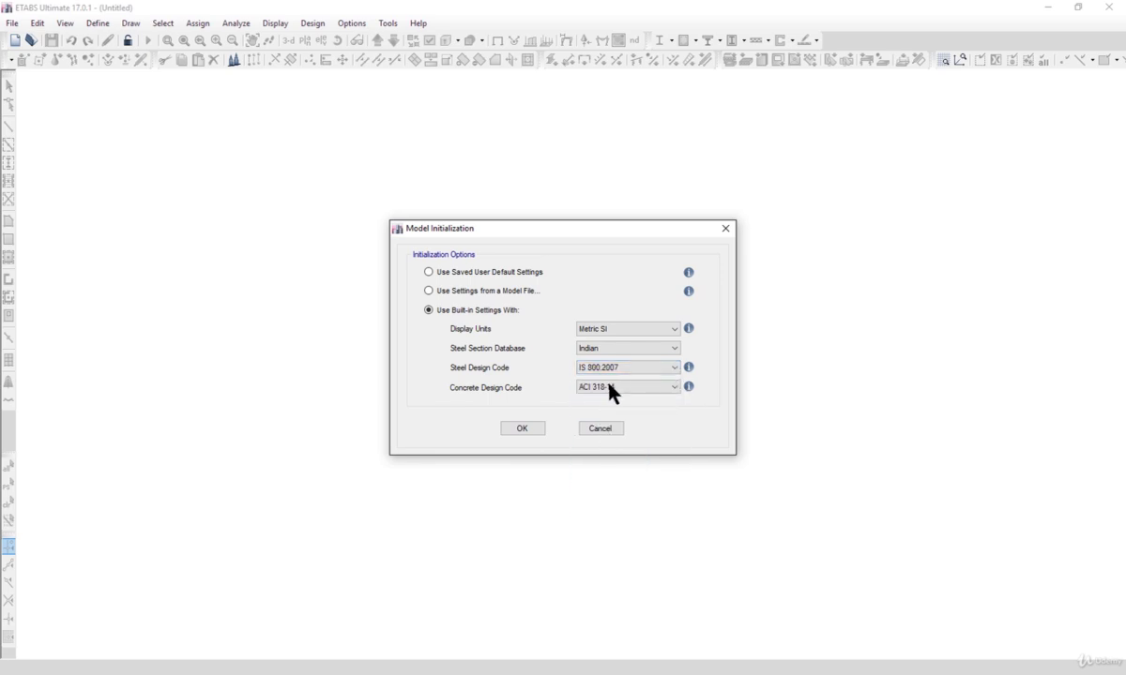
click(609, 387)
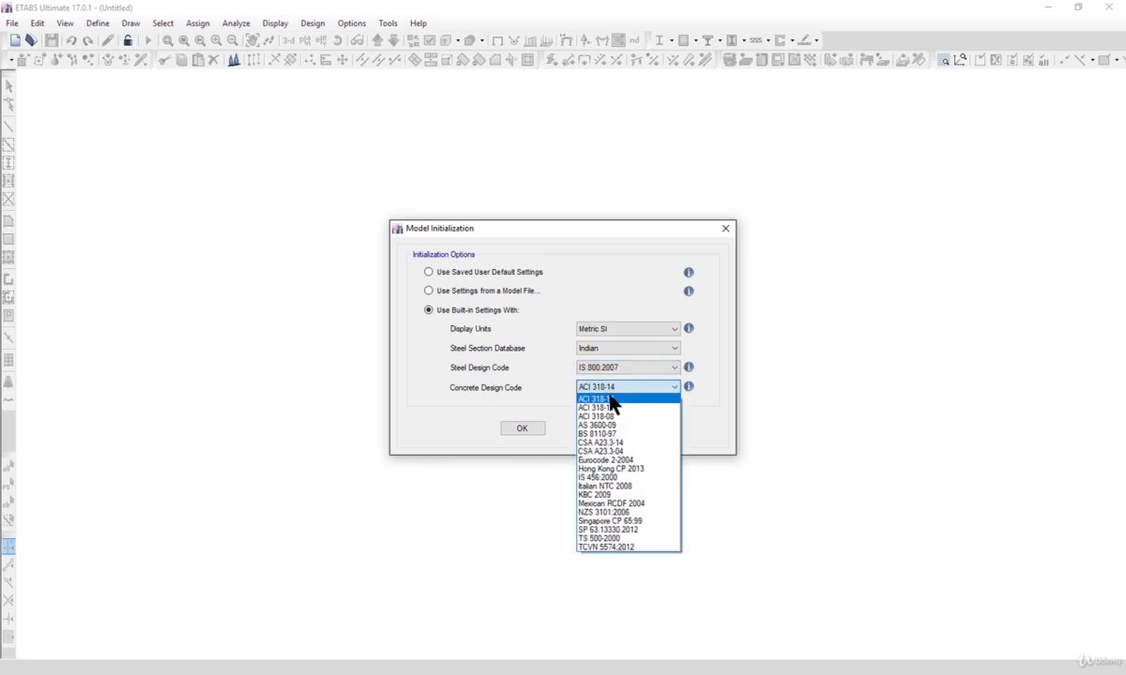
click(609, 479)
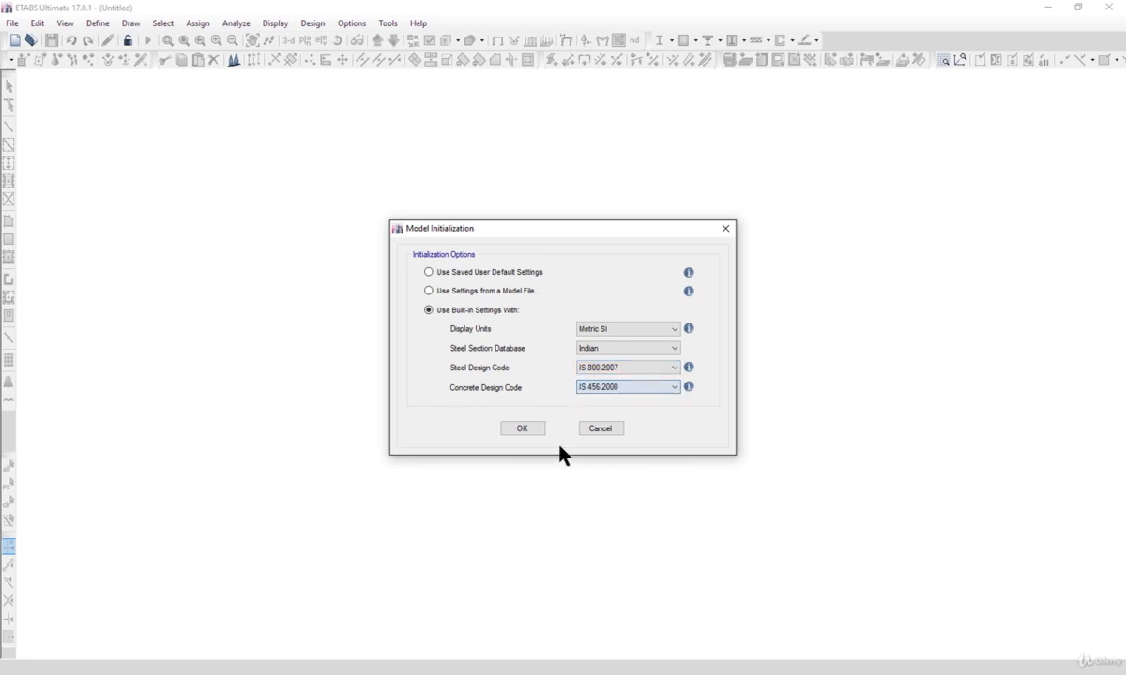
click(615, 368)
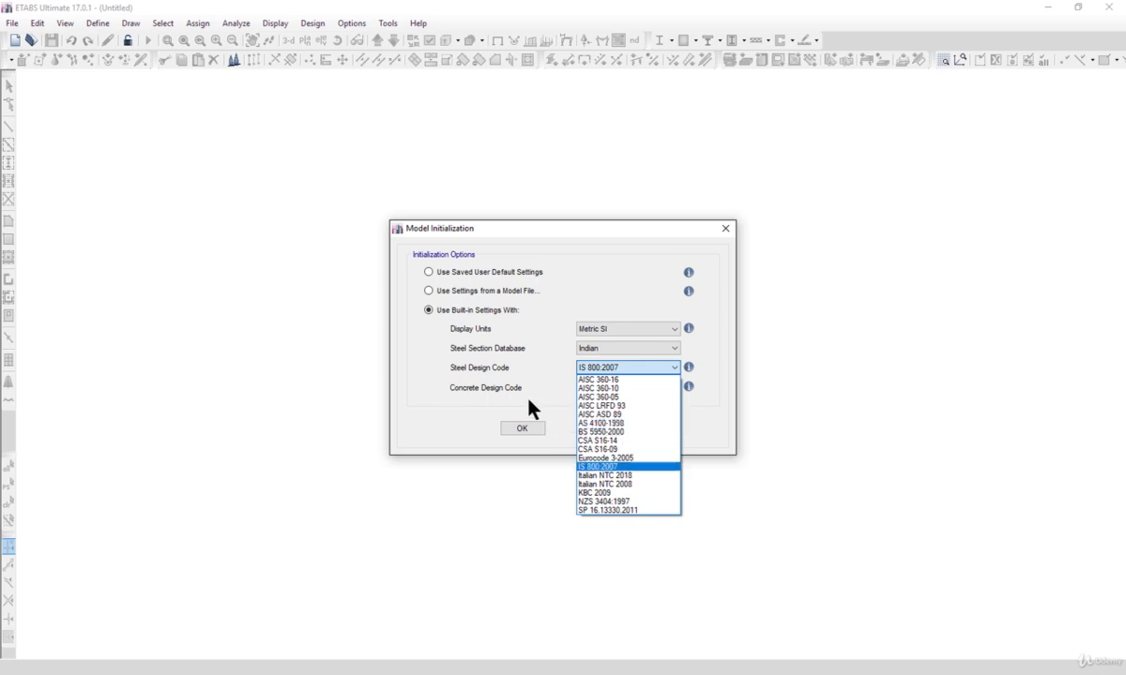
click(556, 401)
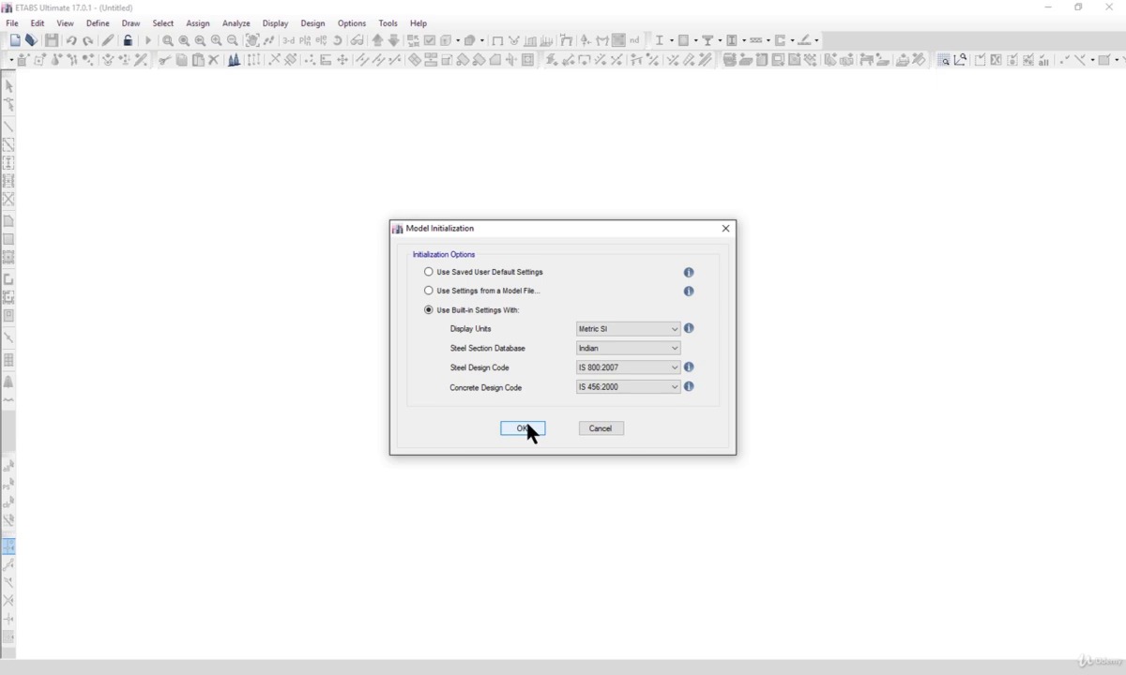
click(526, 429)
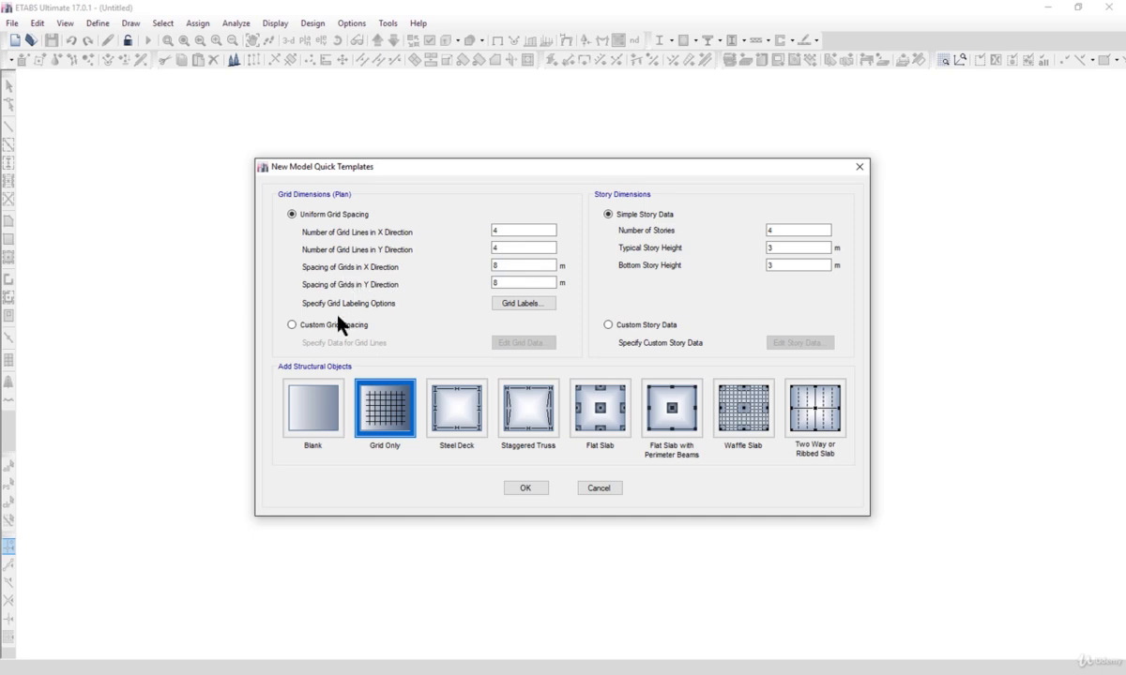
Step: Create the new model with custom grid spacing, custom story data and a blank structural template
click(334, 326)
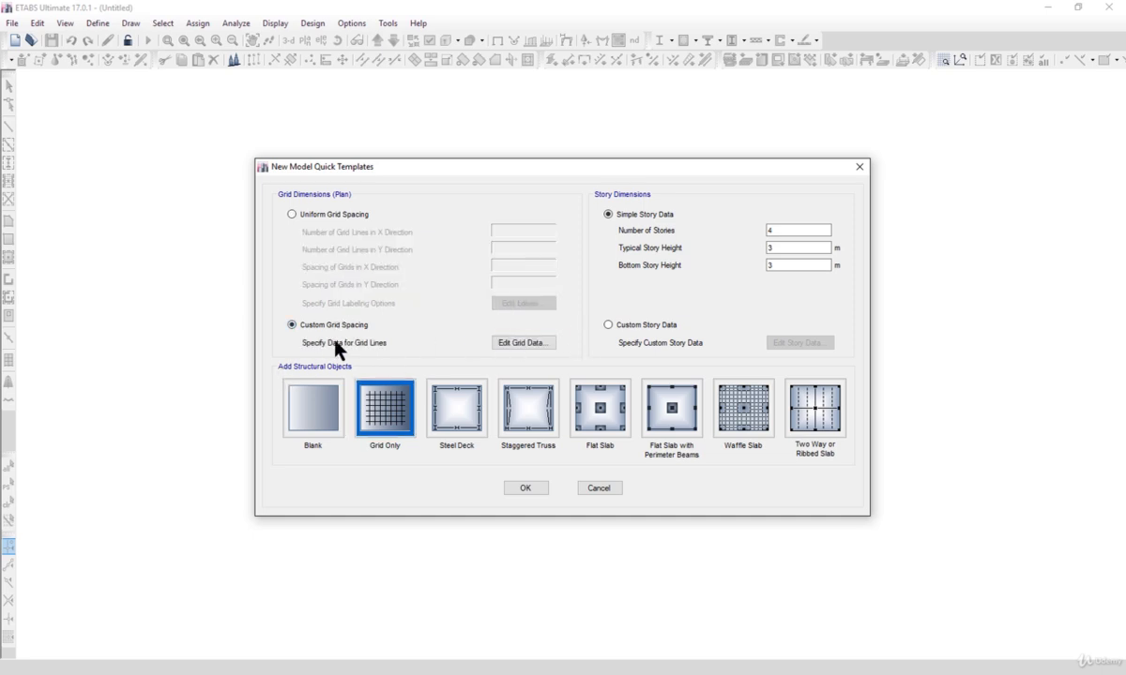
click(649, 325)
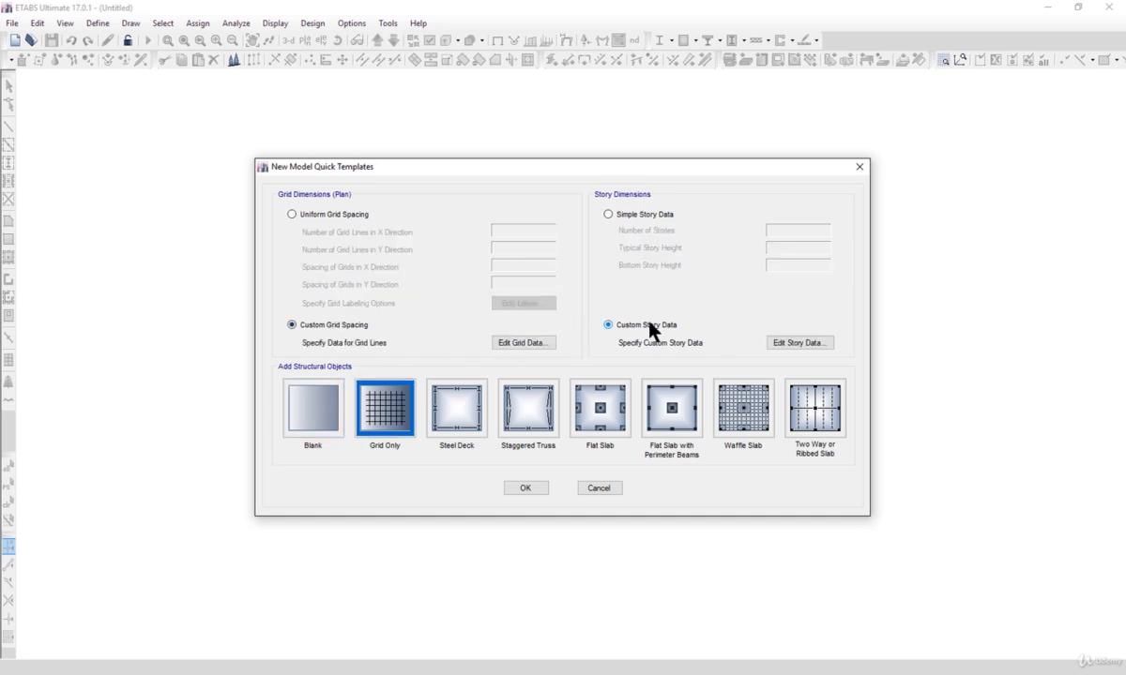
click(314, 413)
click(527, 488)
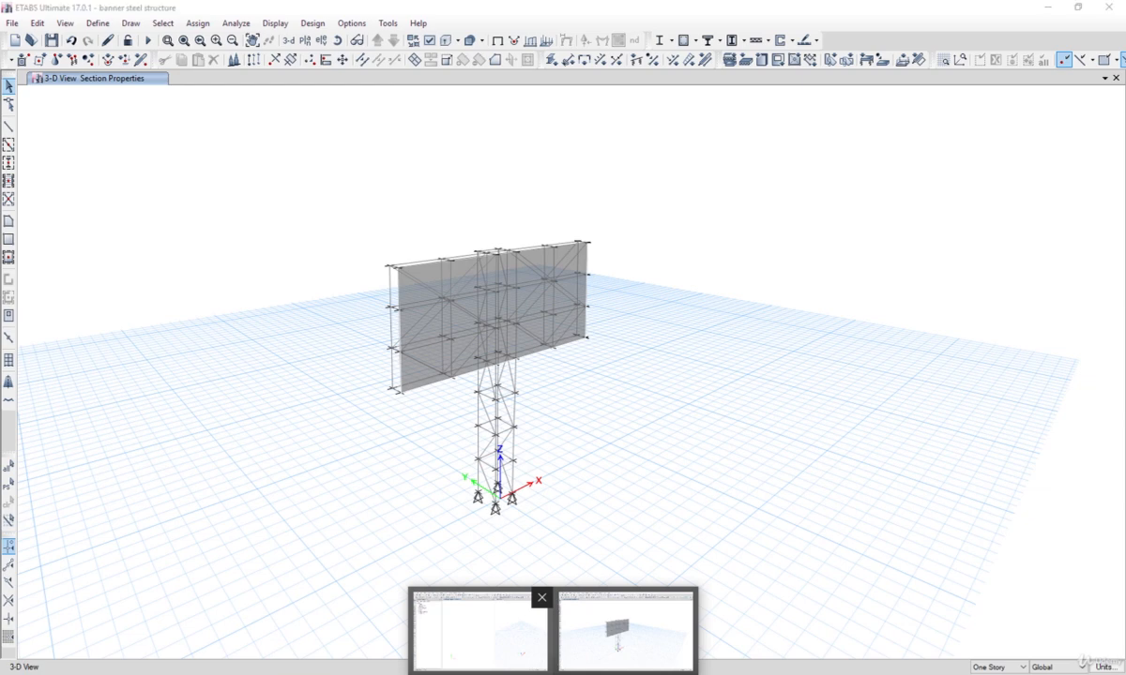
Step: Close the Model Explorer and the plan view panes, keeping only the 3-D view
click(479, 627)
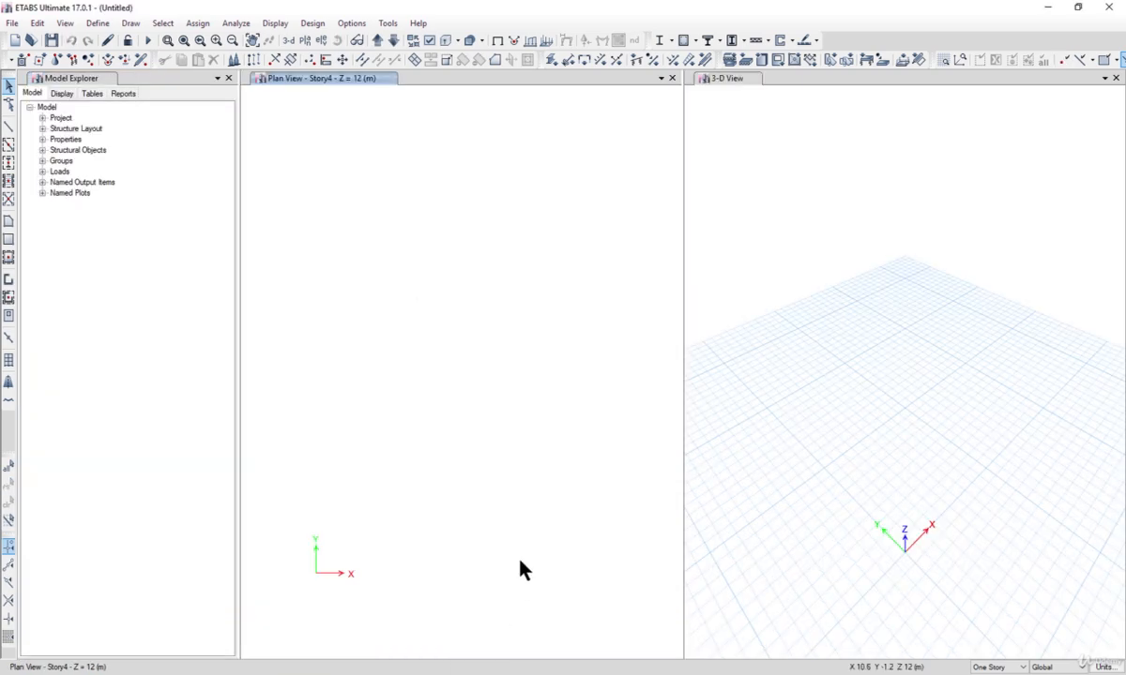
click(228, 79)
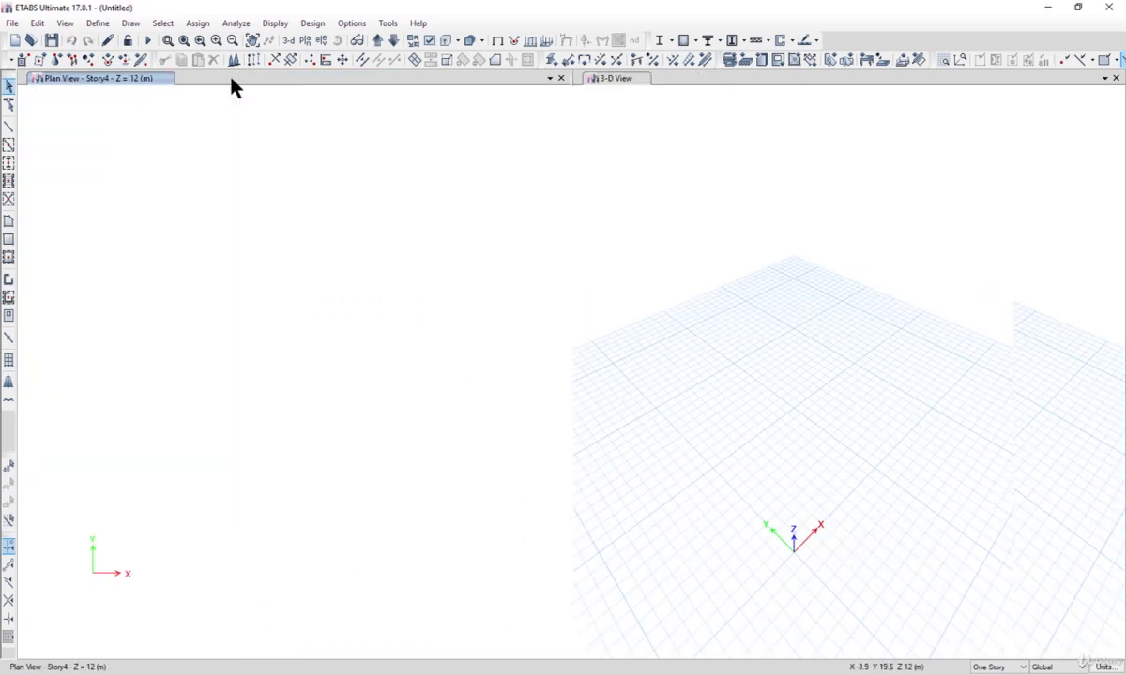
click(560, 79)
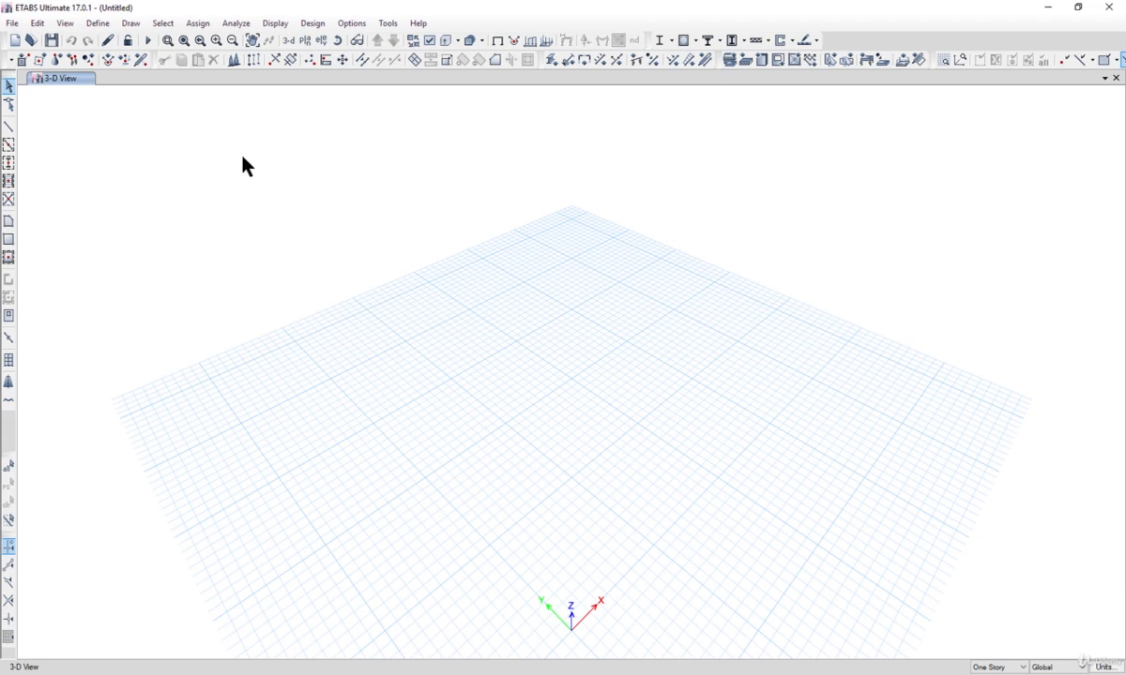
Step: Switch the view to the plan at the Base level
click(304, 40)
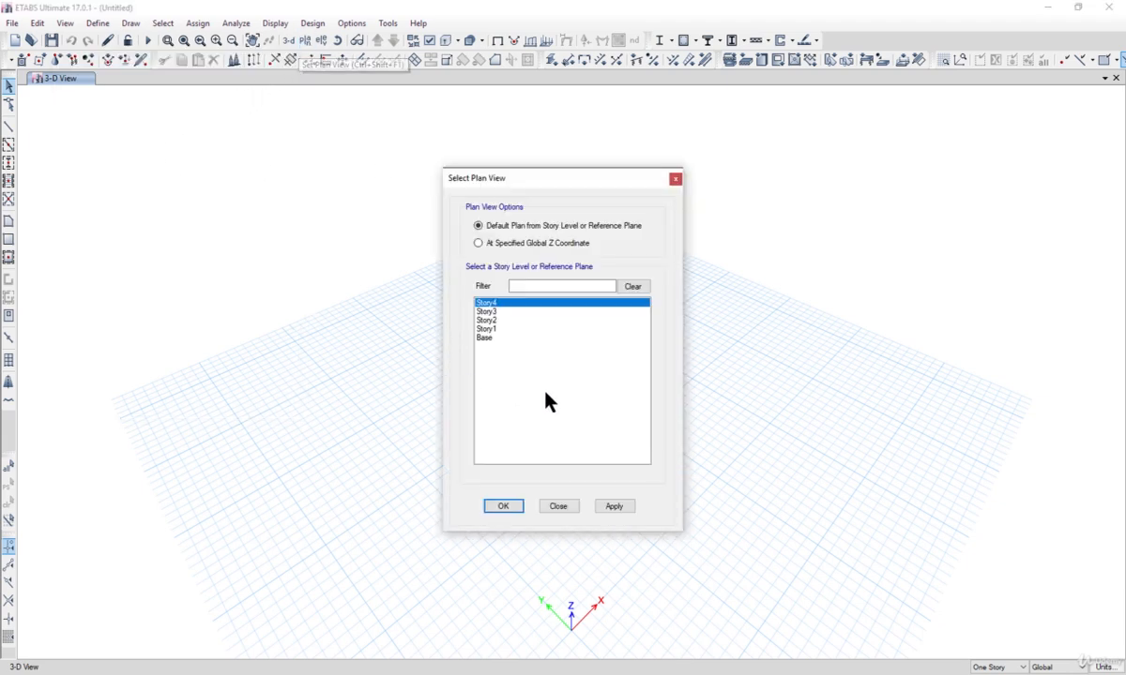
click(480, 329)
click(483, 338)
click(614, 506)
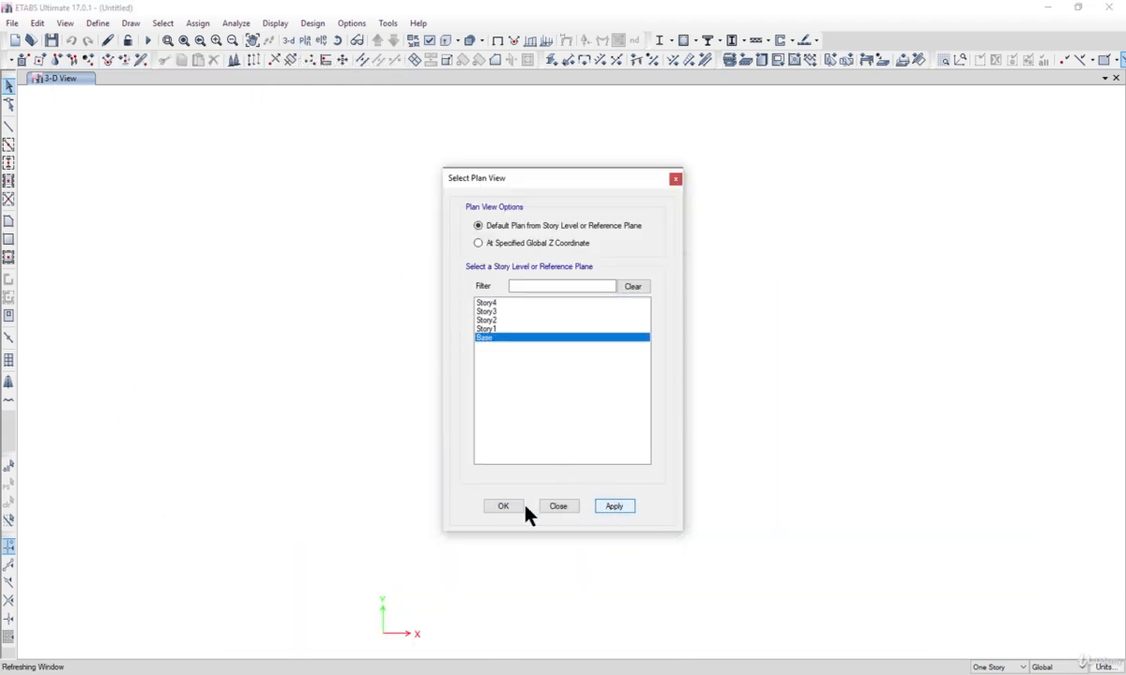
click(503, 507)
middle_drag(601, 513, 568, 407)
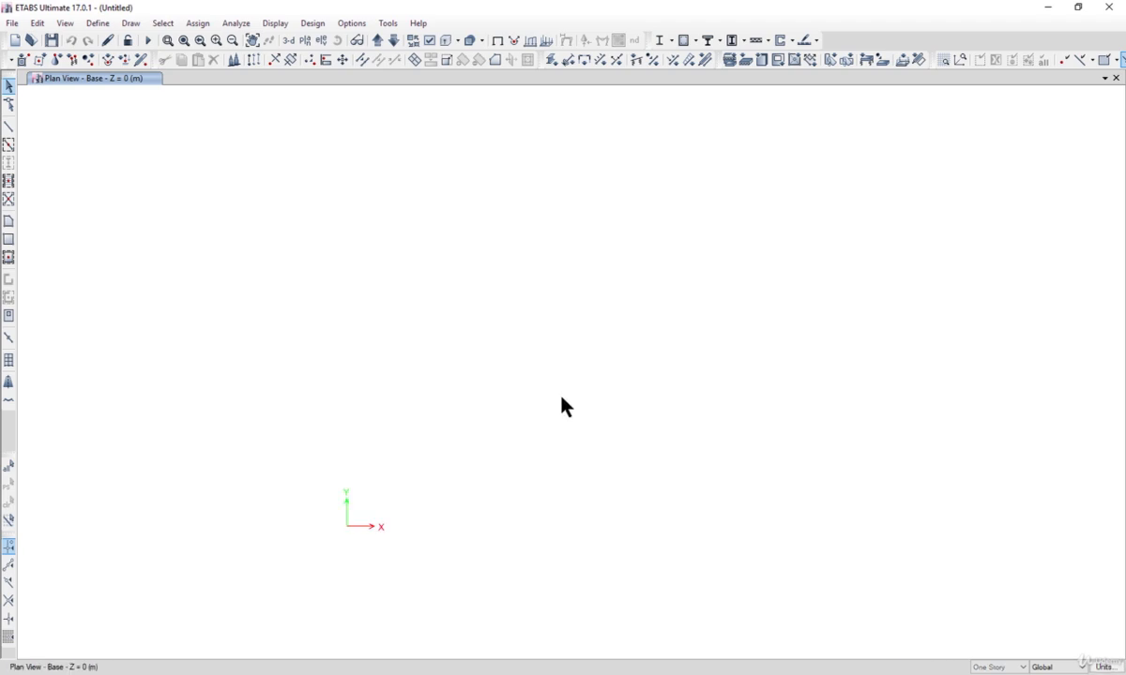
Step: Enable snapping to perpendicular projections, intersections, and line ends and midpoints, and apply the snap options
click(128, 23)
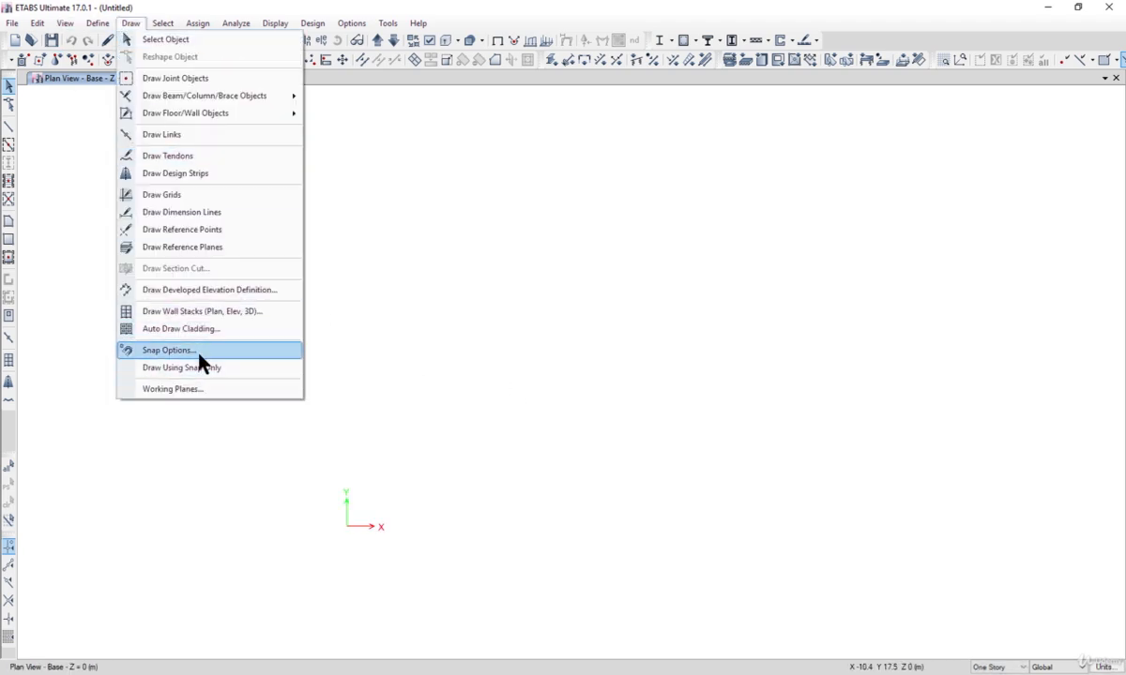
click(199, 351)
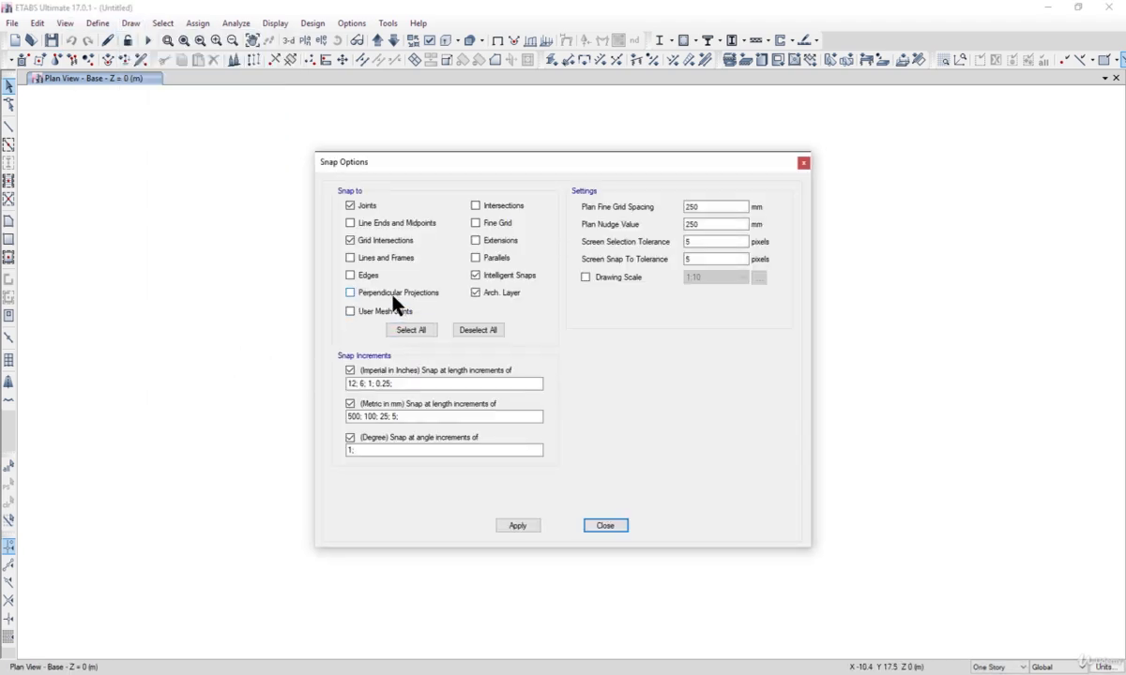
click(402, 298)
click(502, 212)
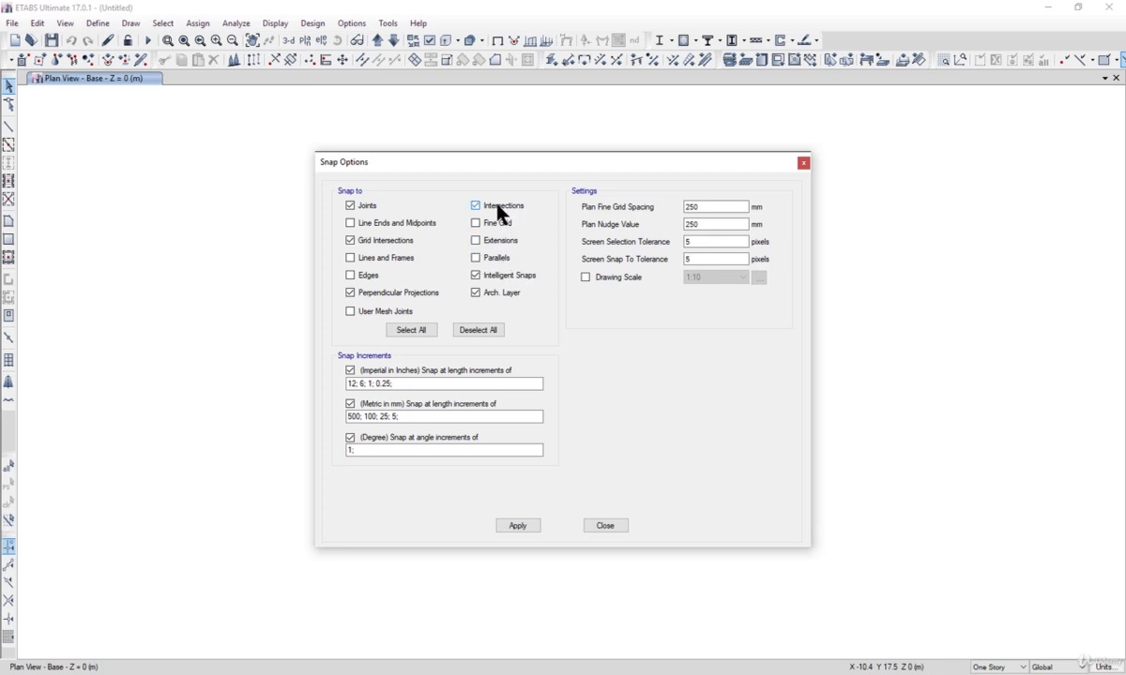
click(407, 228)
click(520, 526)
click(600, 527)
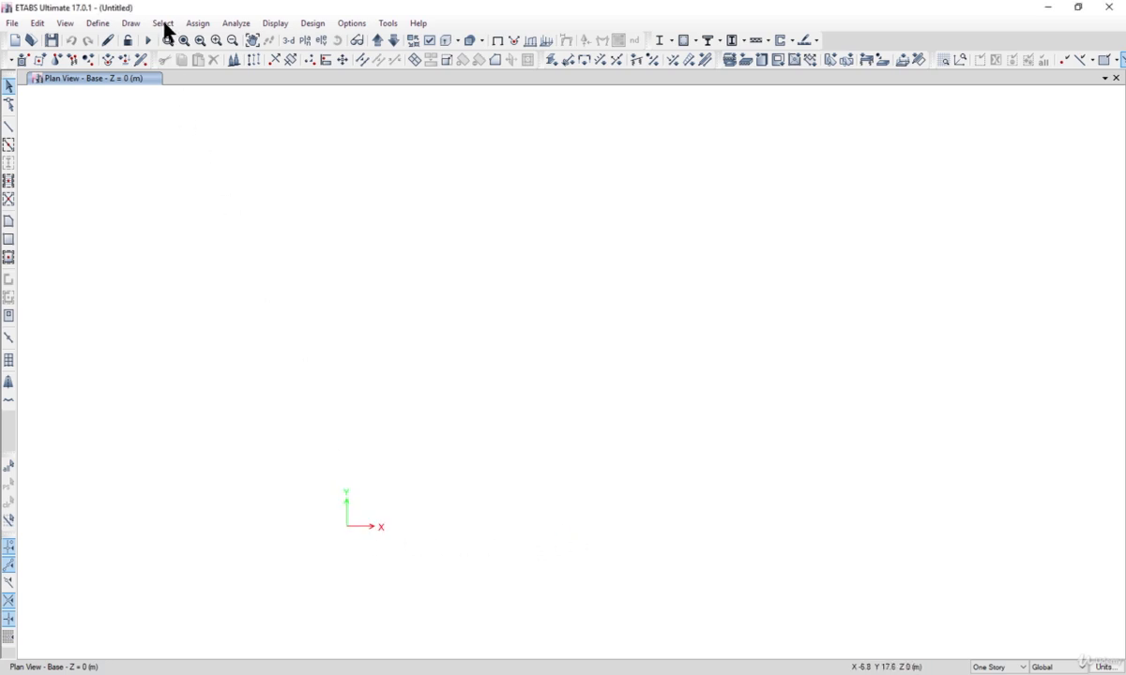
Step: Draw a joint at the origin of the Base plan and select it
click(129, 24)
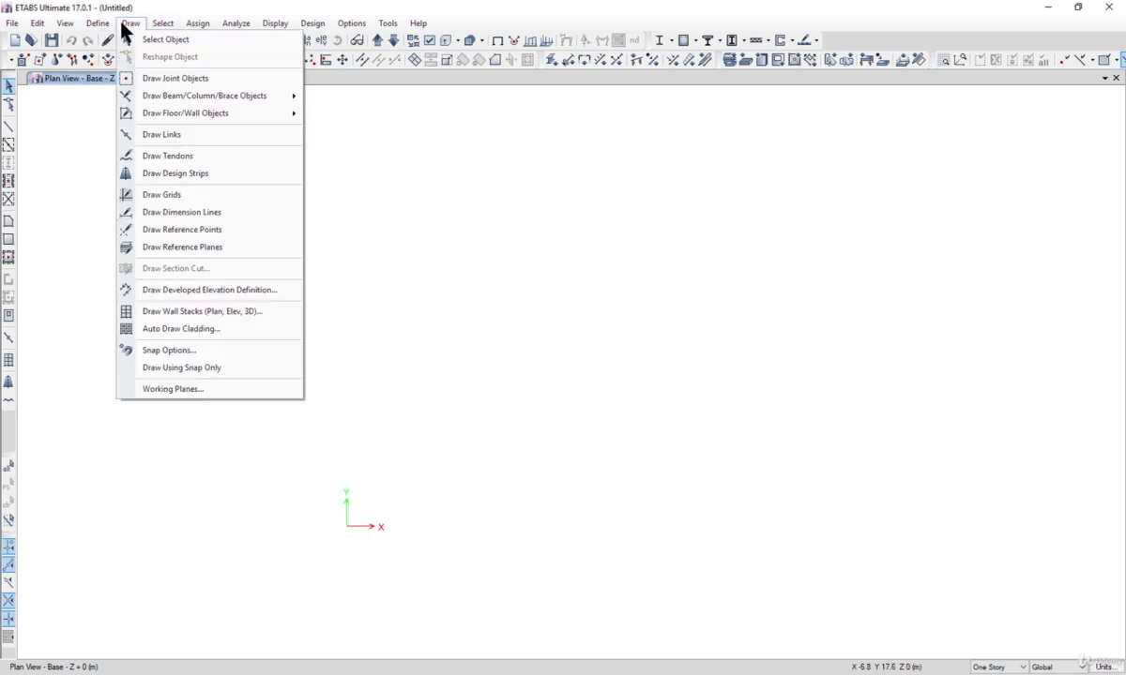
click(178, 79)
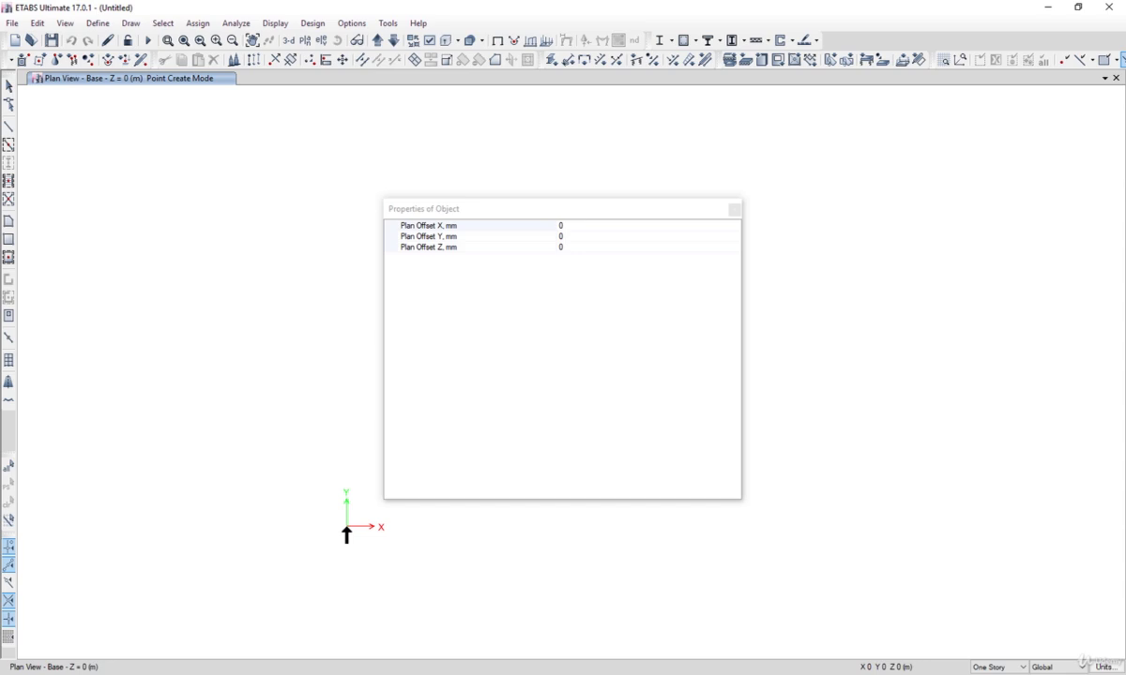
click(346, 527)
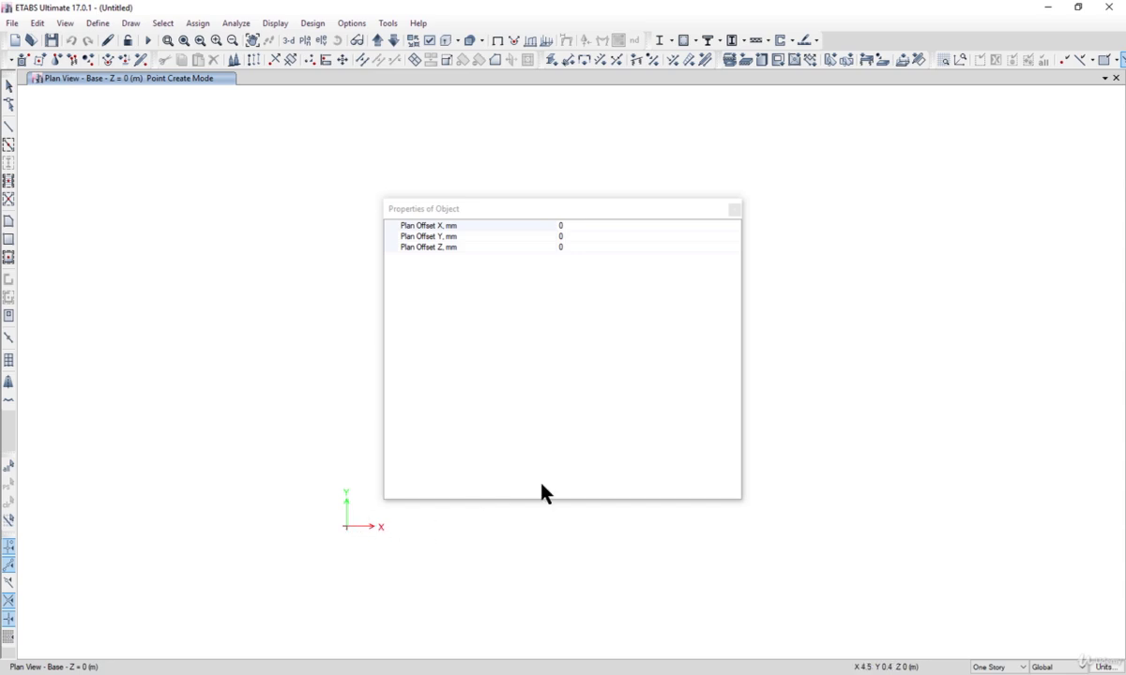
click(735, 211)
click(10, 86)
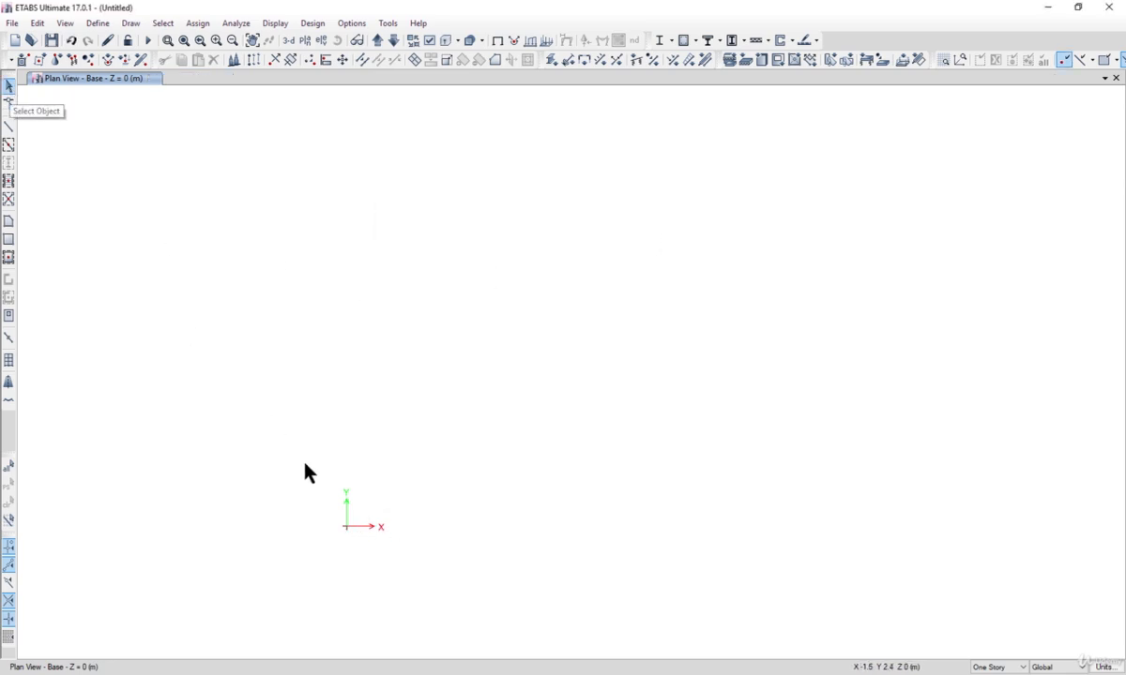
drag(304, 472, 455, 597)
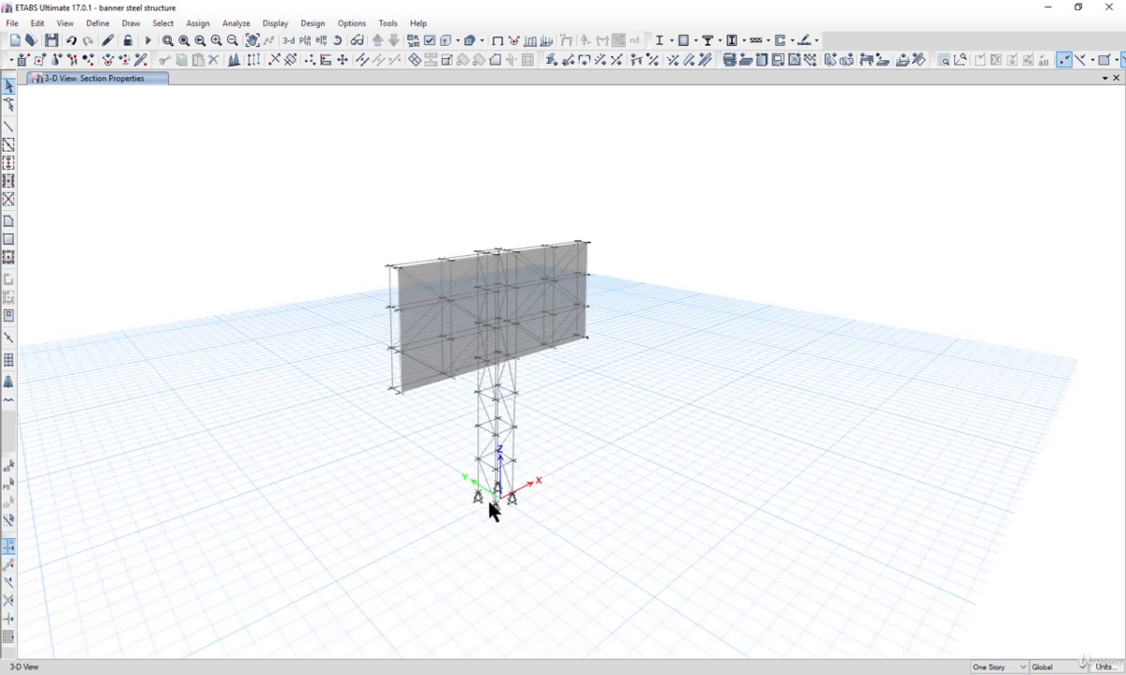
Step: Inspect the coordinates of two base joints in the banner steel structure reference model
click(489, 504)
right_click(490, 504)
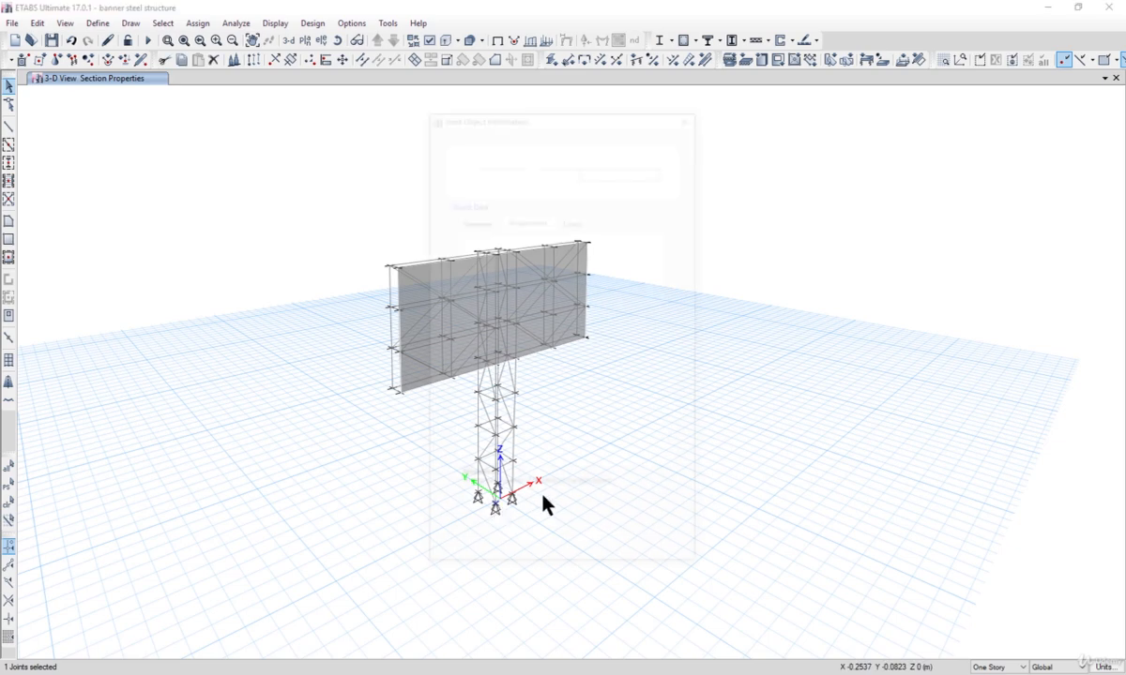
click(457, 218)
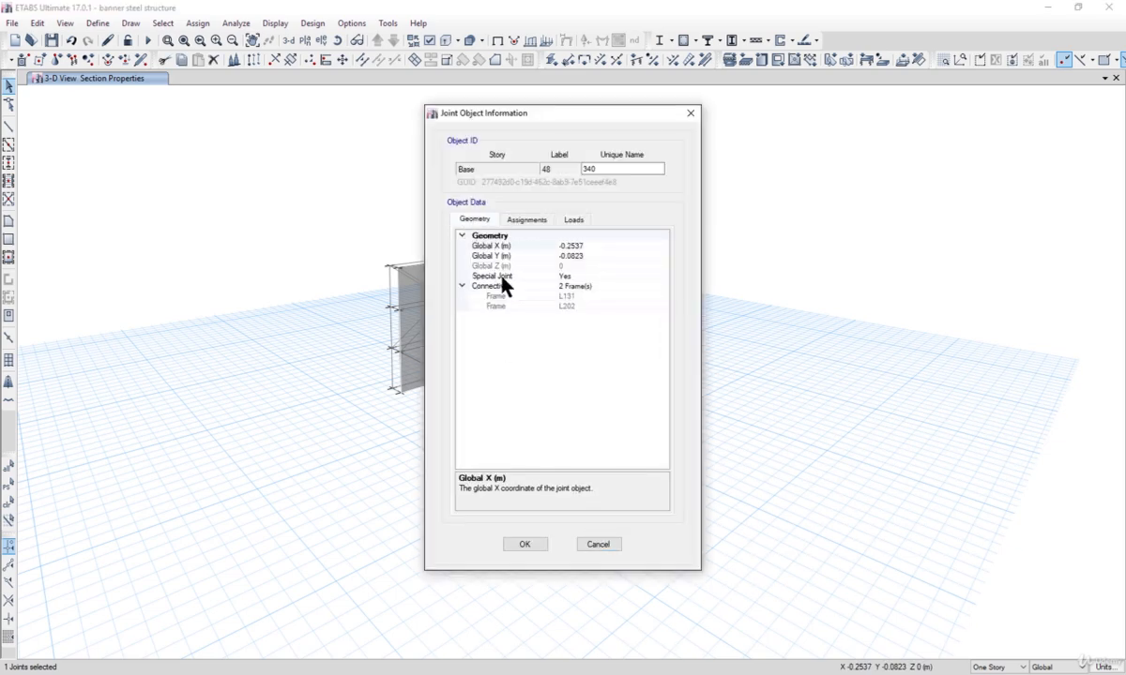
click(598, 545)
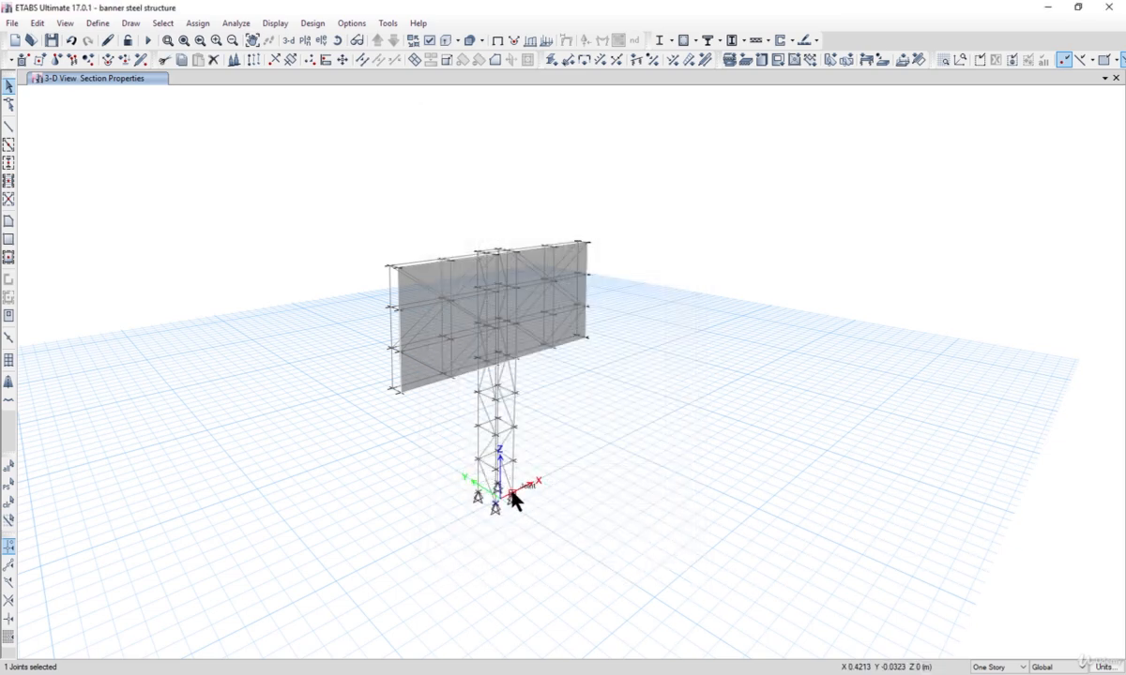
right_click(529, 487)
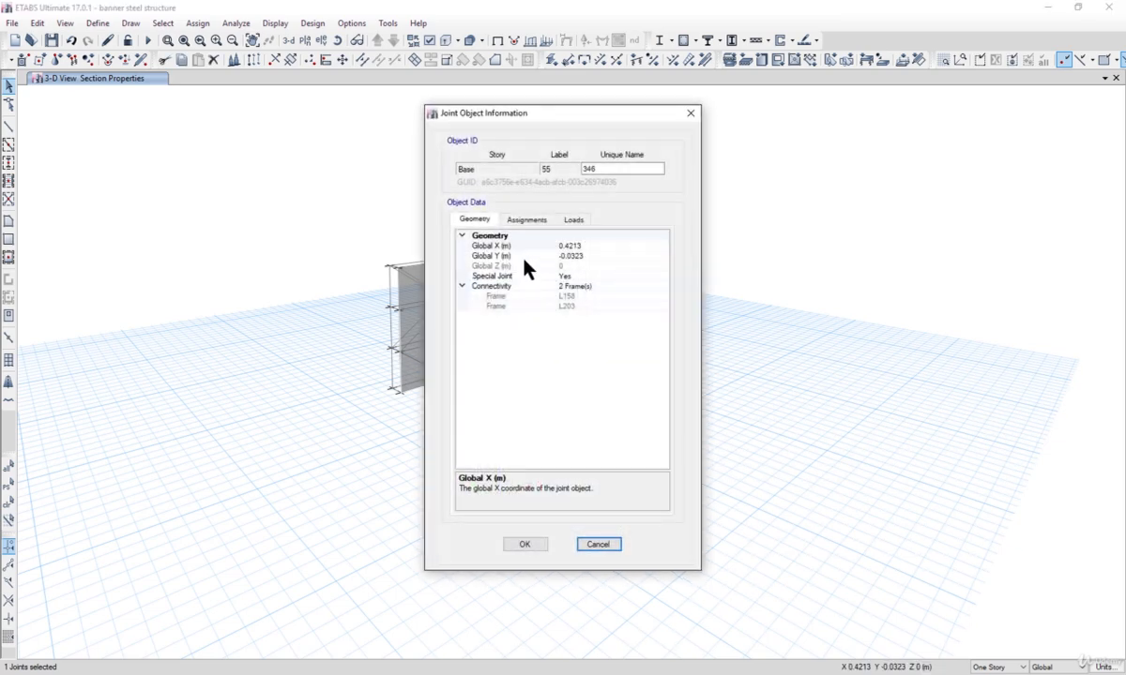
click(586, 547)
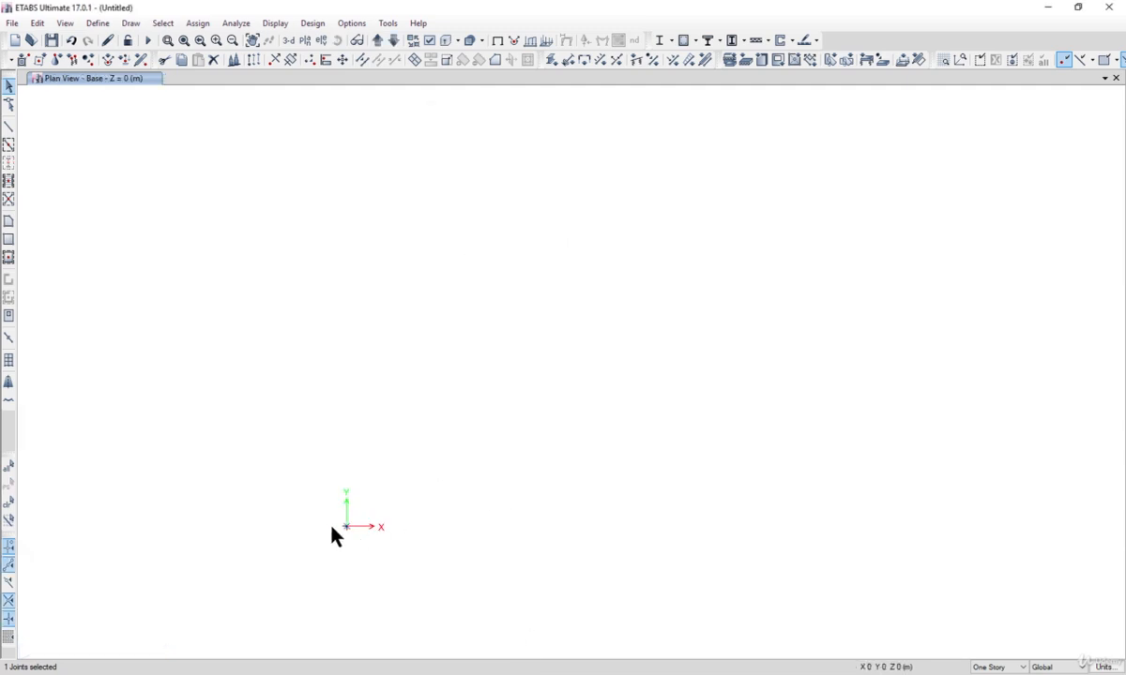
Step: Draw a base joint offset 800 mm in X from the origin
click(128, 24)
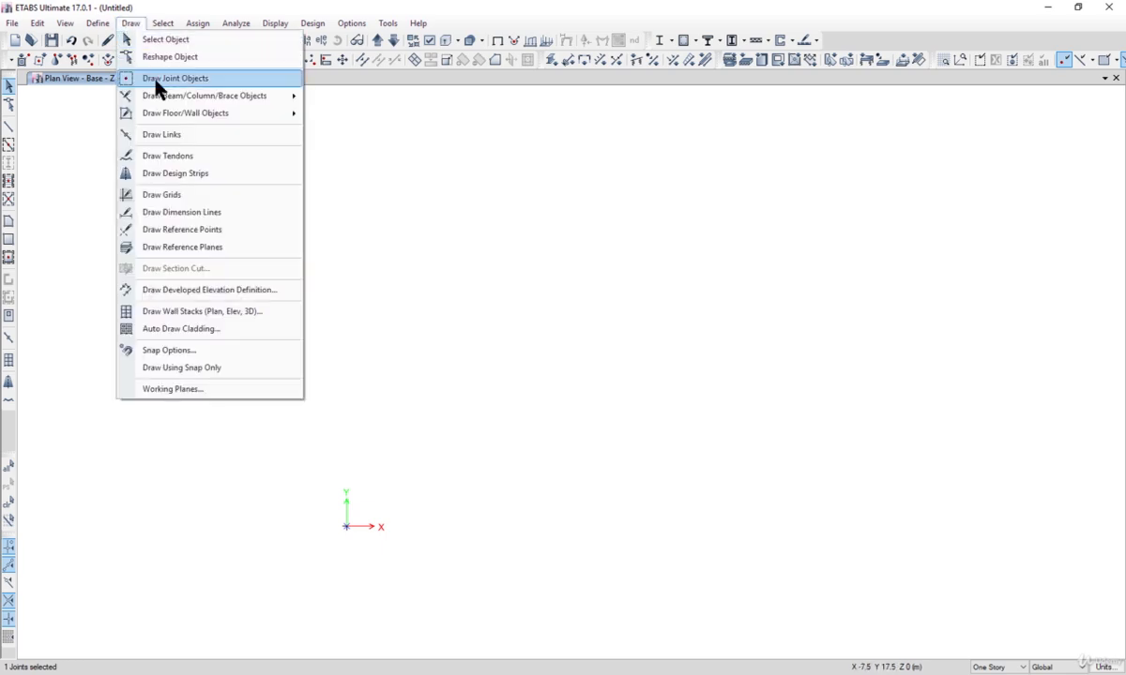
click(179, 75)
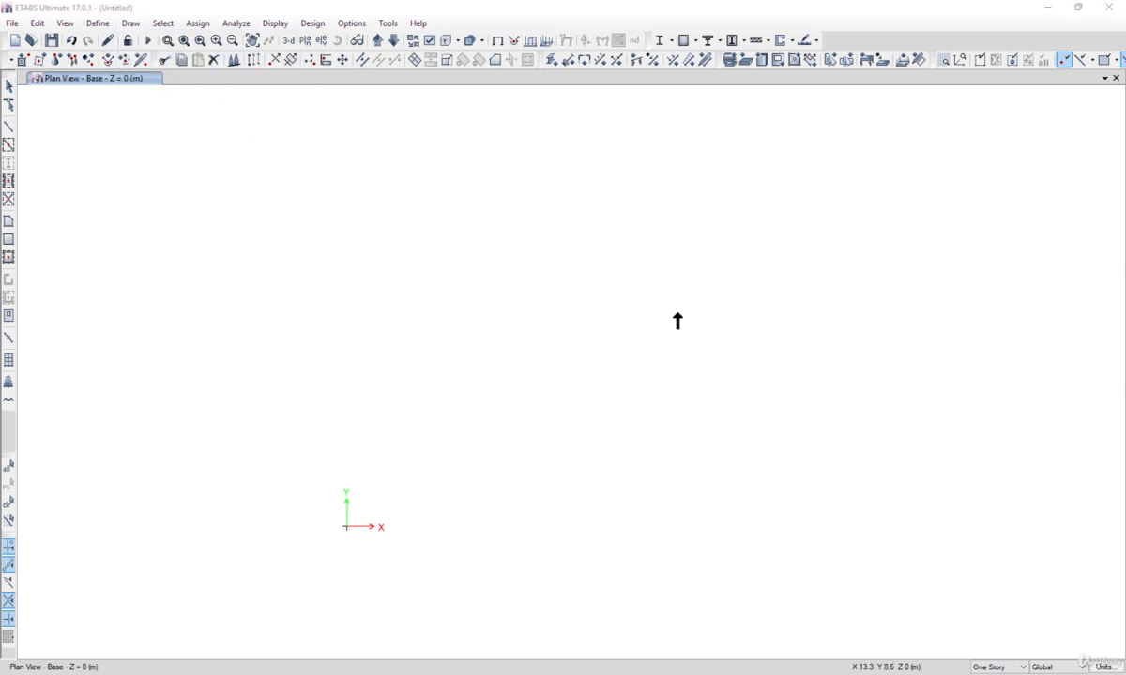
drag(556, 219, 656, 219)
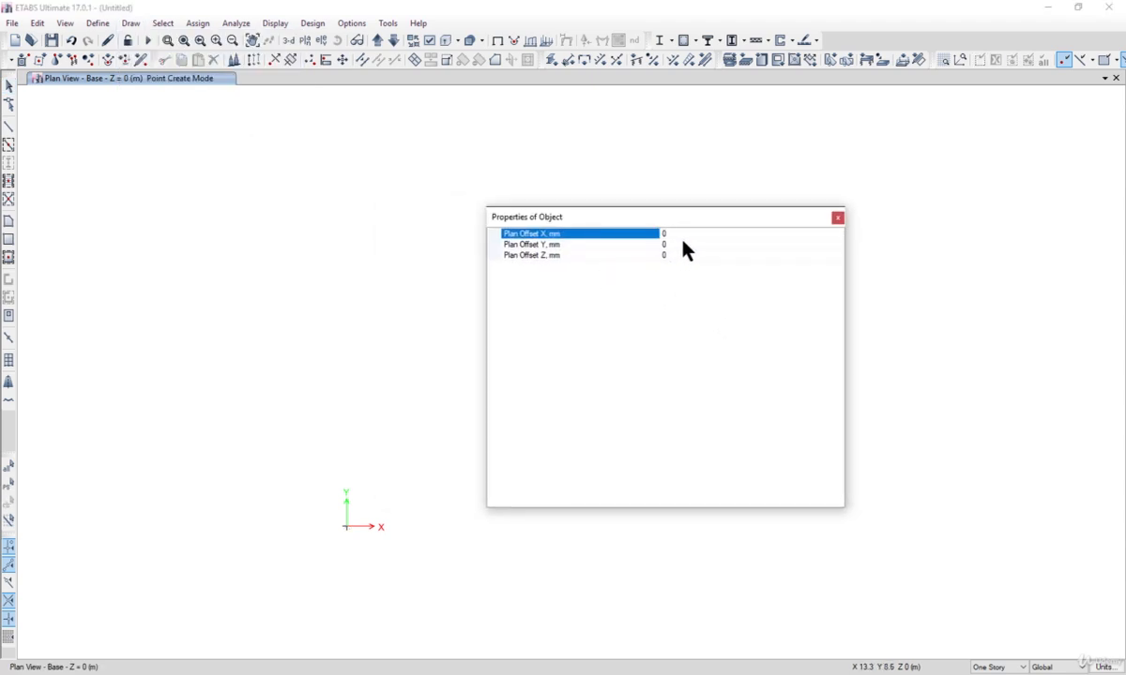
click(683, 237)
text(800)
click(347, 529)
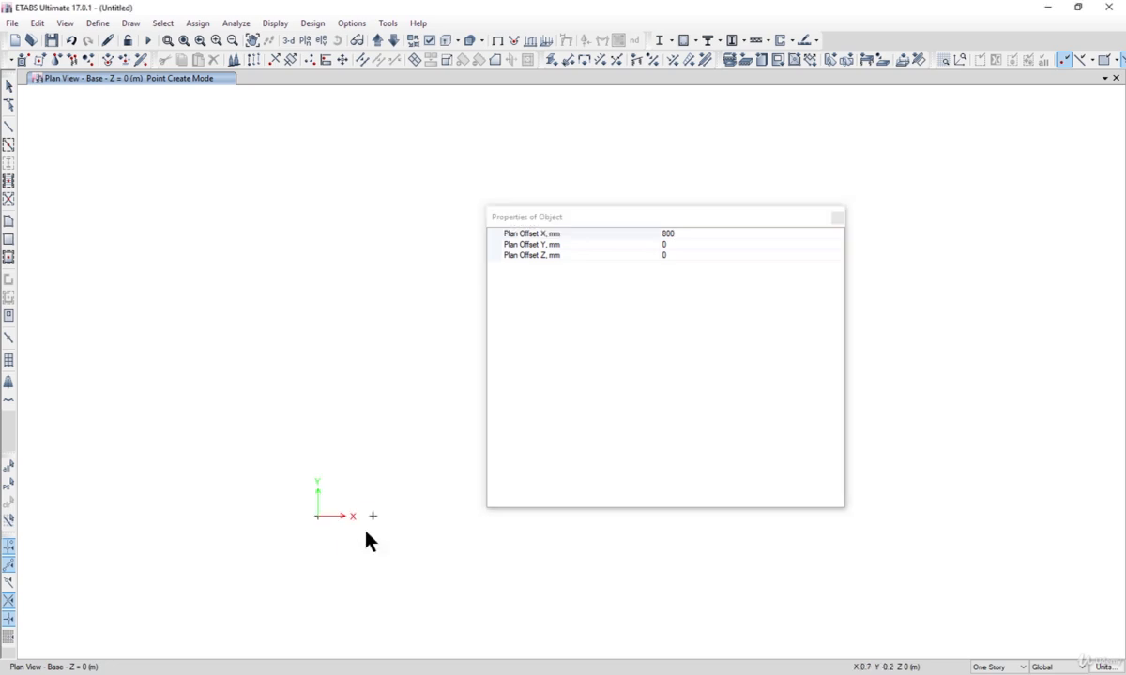
Step: Draw a base joint offset 800 mm in both X and Y from the origin
scroll(397, 538, down, 1)
click(671, 255)
click(656, 246)
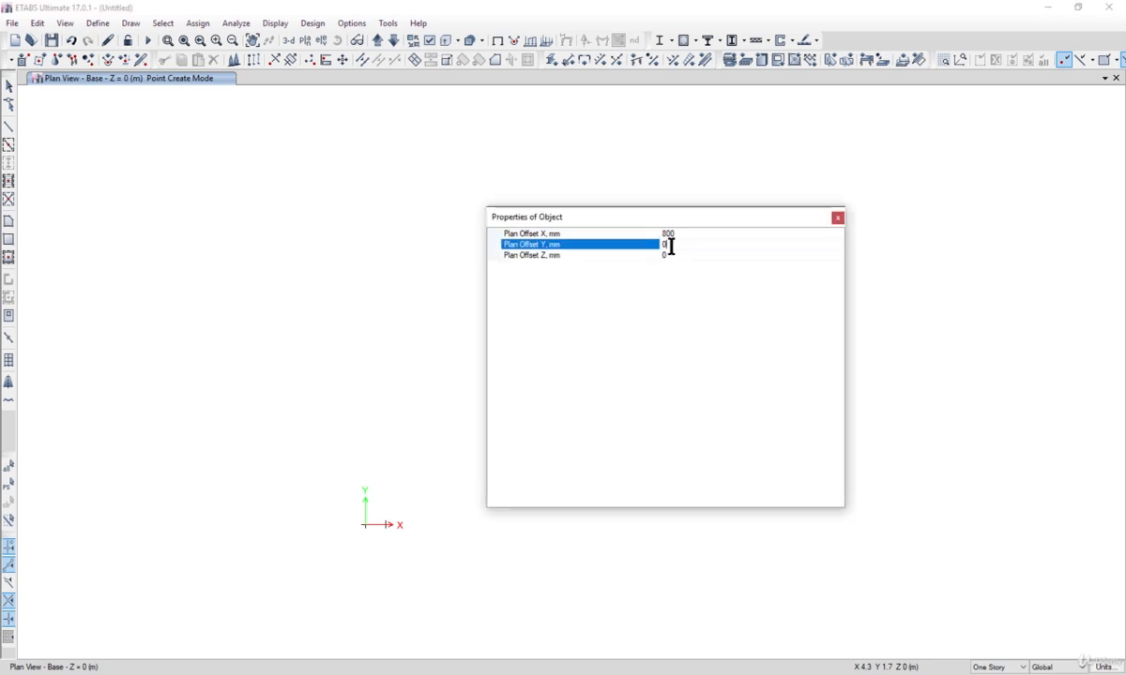
text(800)
click(366, 531)
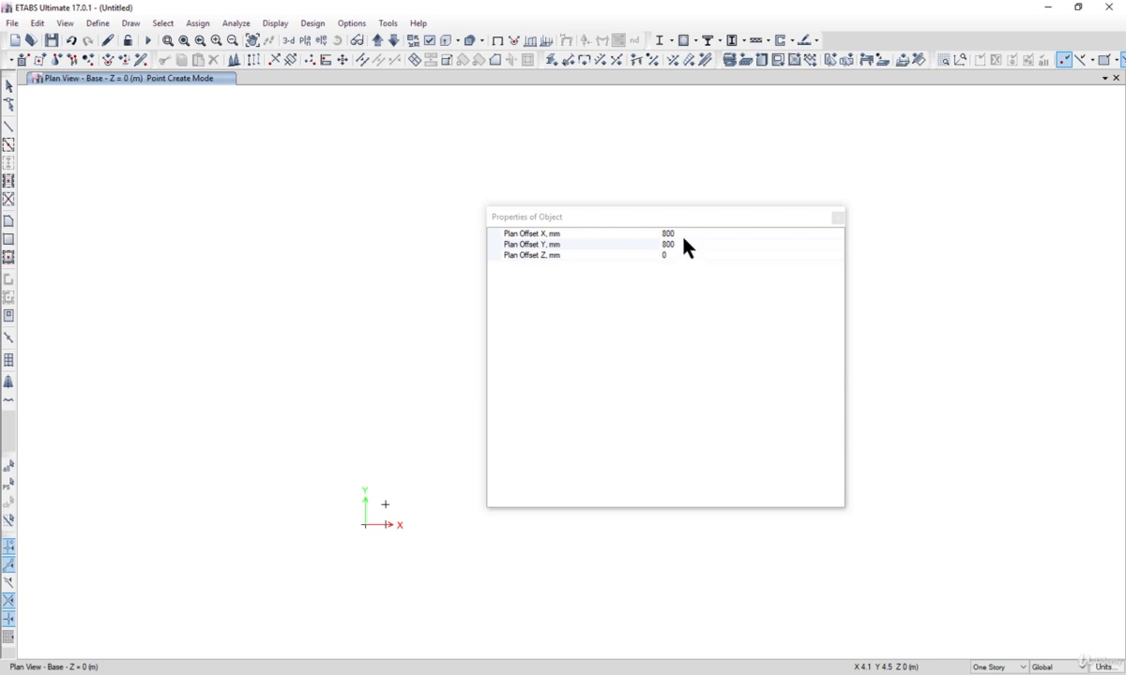
Step: Draw a base joint offset 800 mm in Y from the origin and close the joint properties
click(684, 246)
click(677, 234)
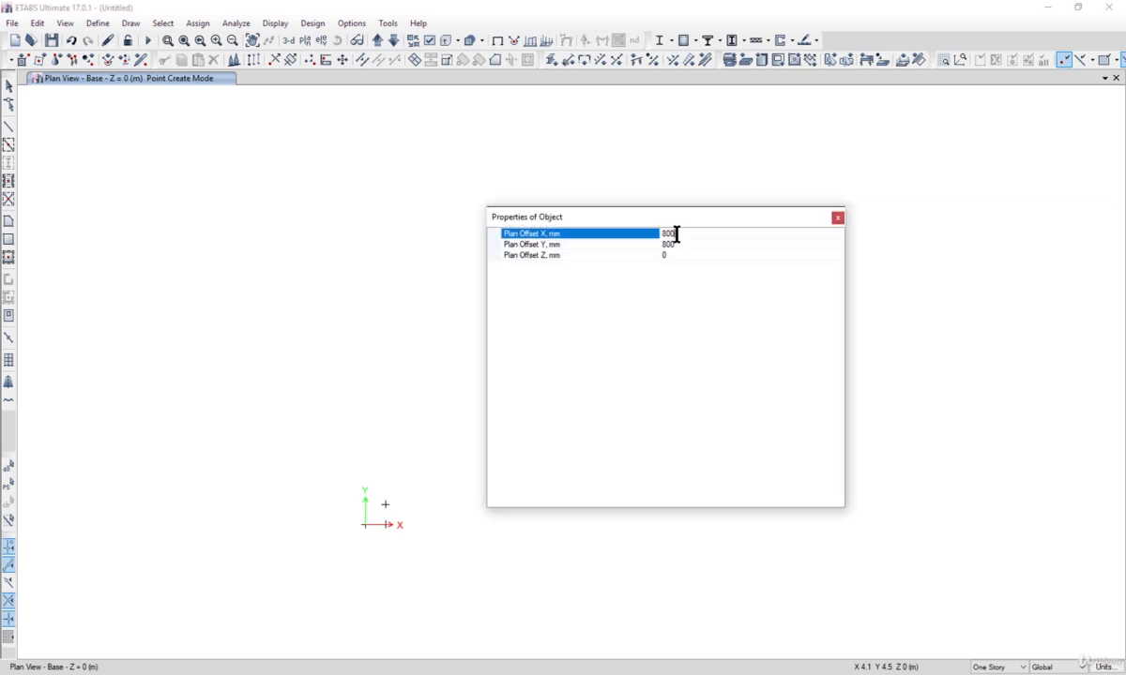
drag(676, 234, 630, 233)
key(BackSpace)
click(365, 527)
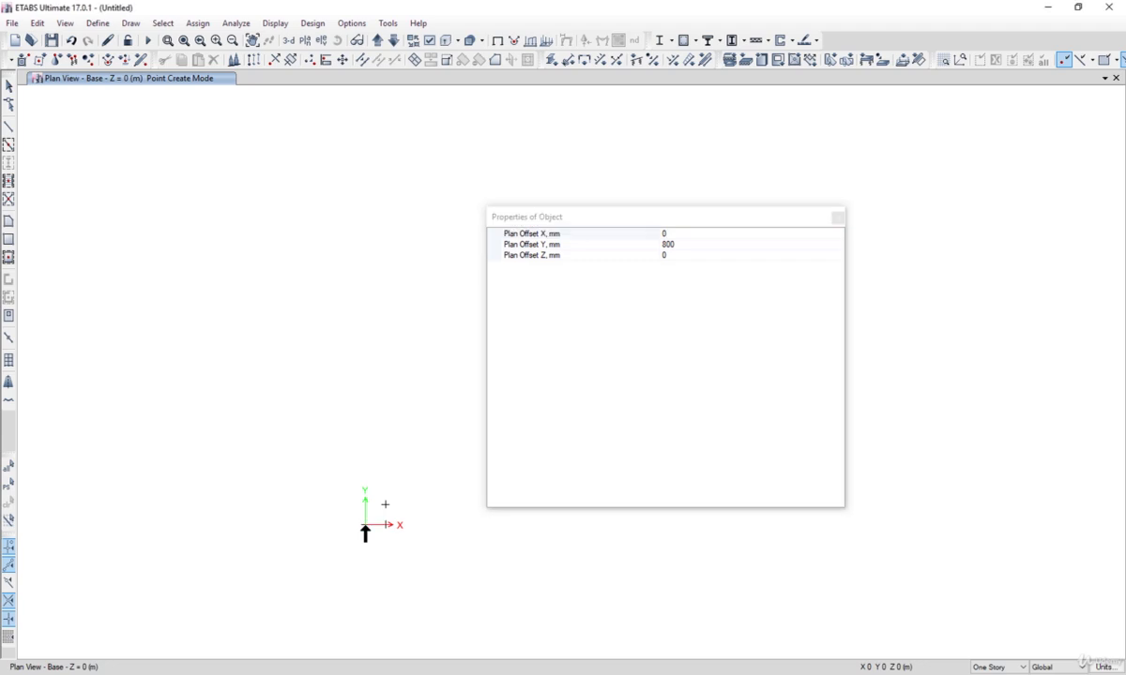
click(836, 220)
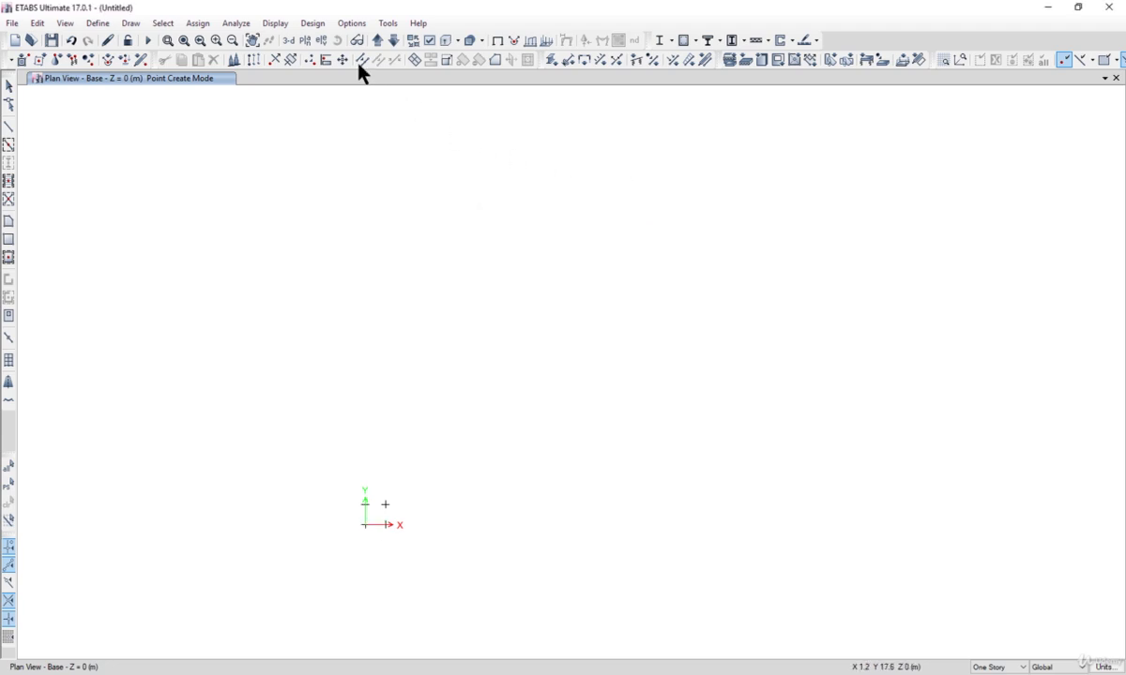
Step: Switch to a 3-D view and select the four base joints
click(288, 41)
middle_drag(594, 513, 566, 236)
scroll(565, 309, up, 5)
scroll(524, 420, down, 5)
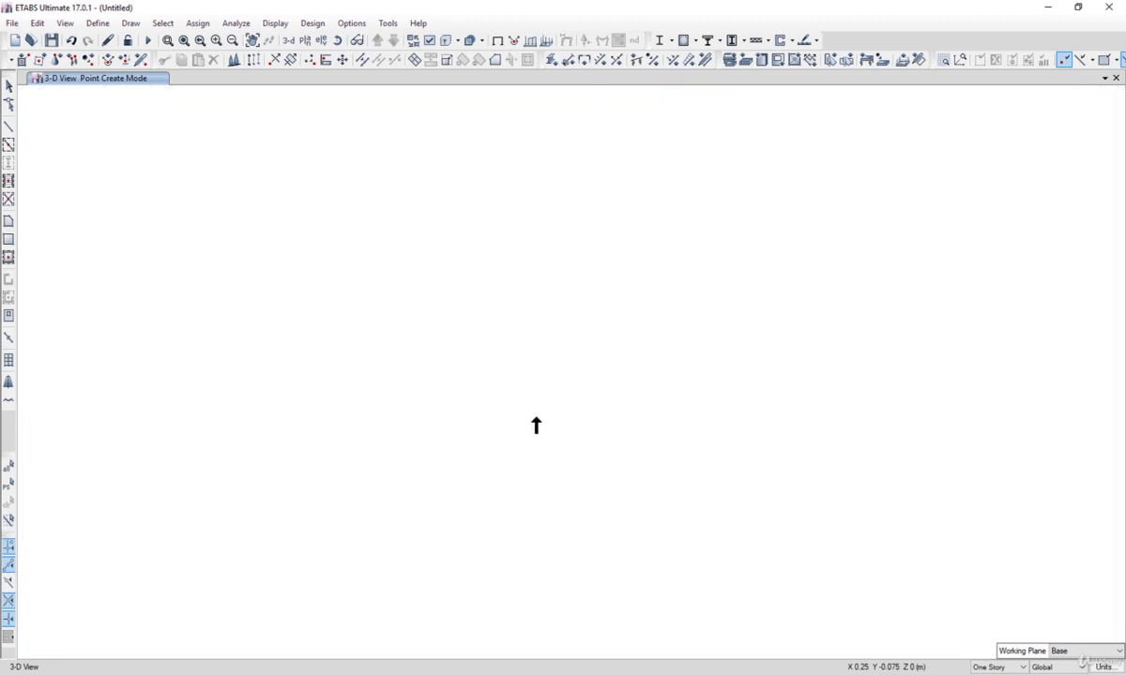
click(8, 86)
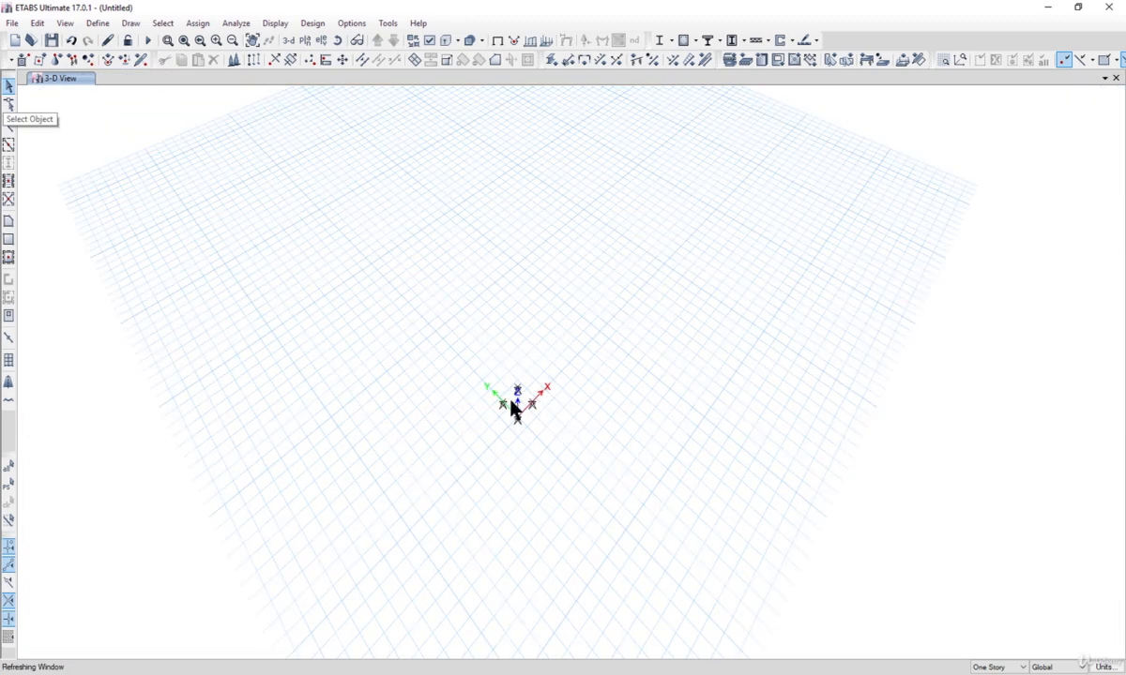
drag(433, 325, 619, 486)
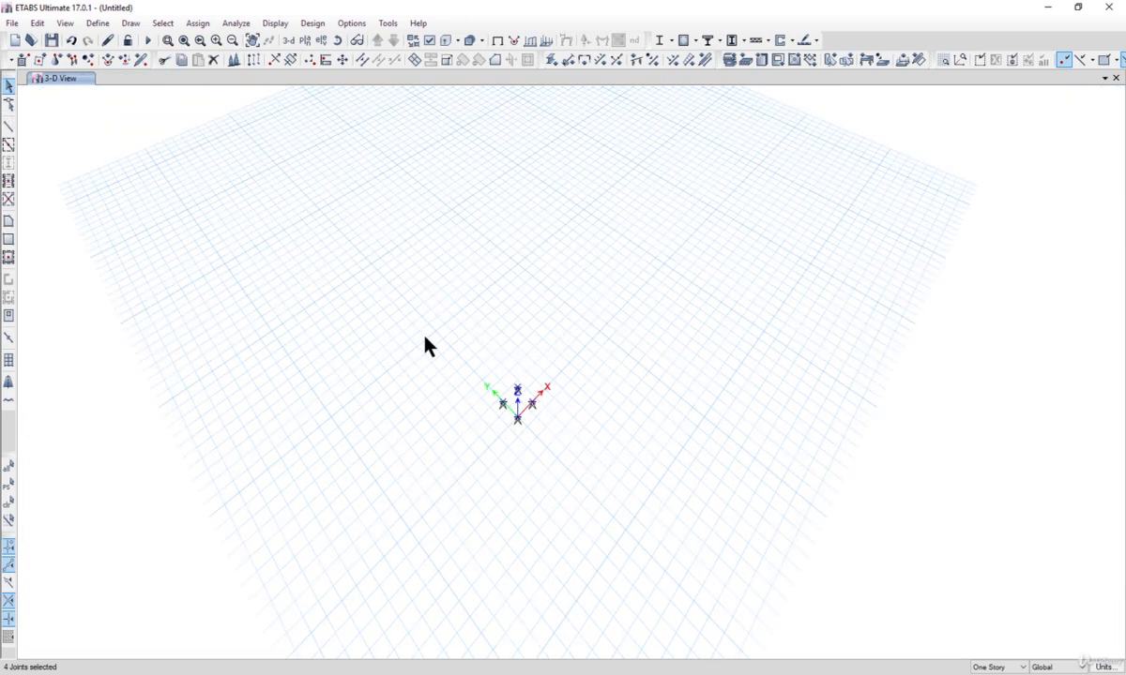
click(37, 23)
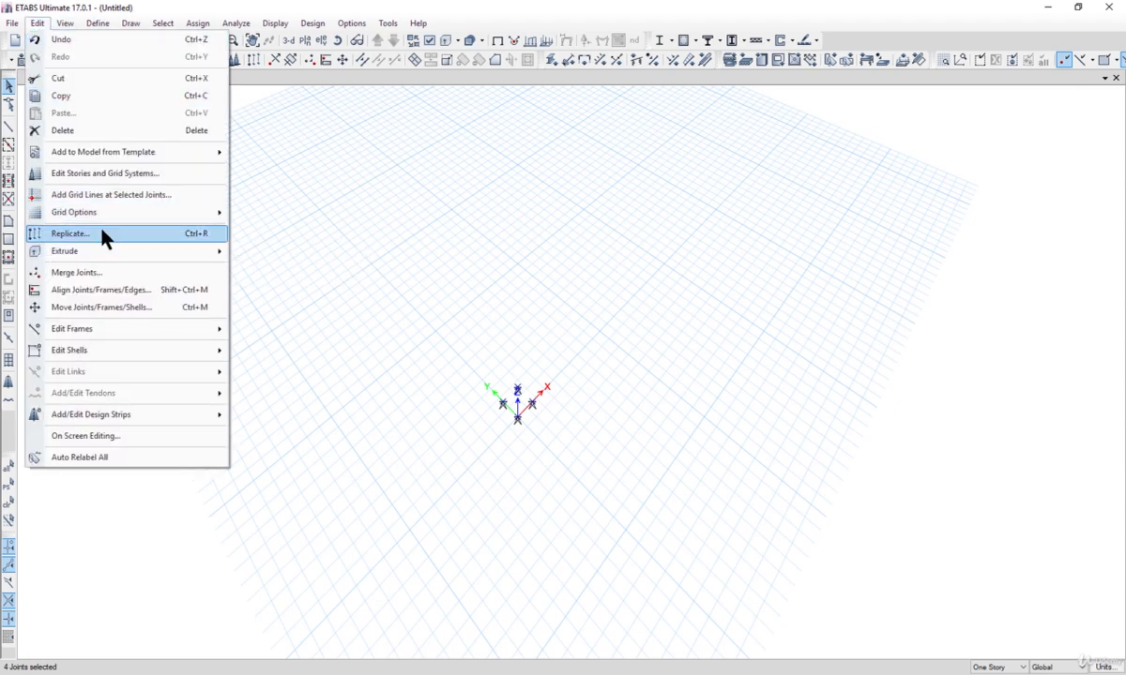
click(75, 232)
drag(520, 196, 767, 230)
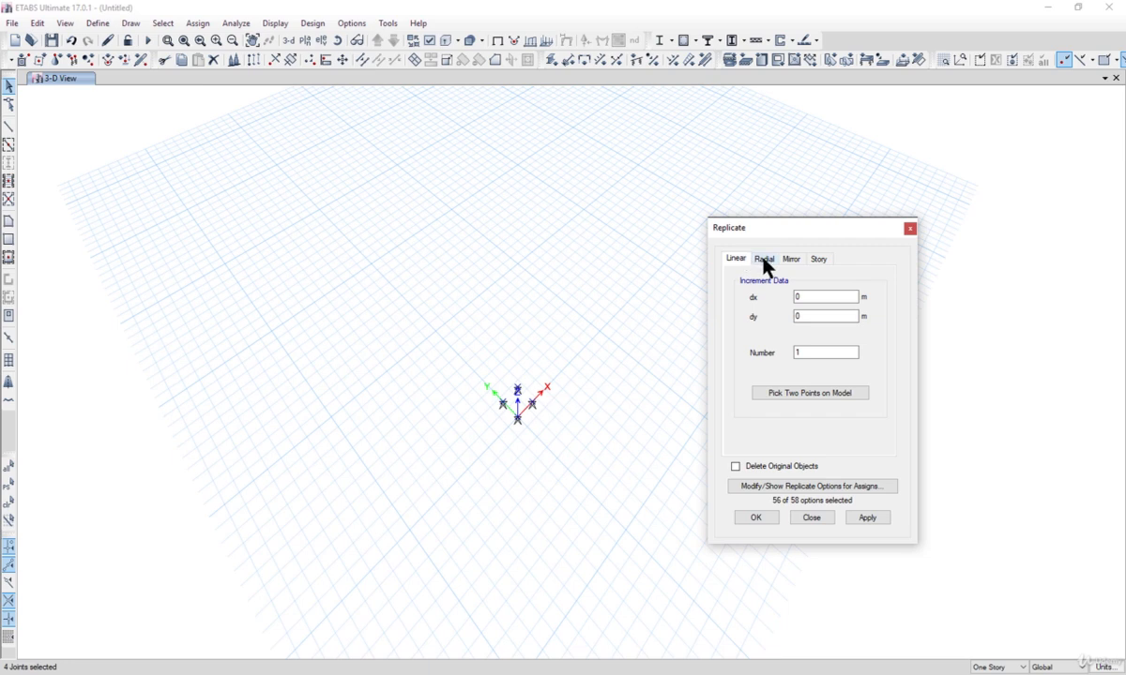
click(765, 260)
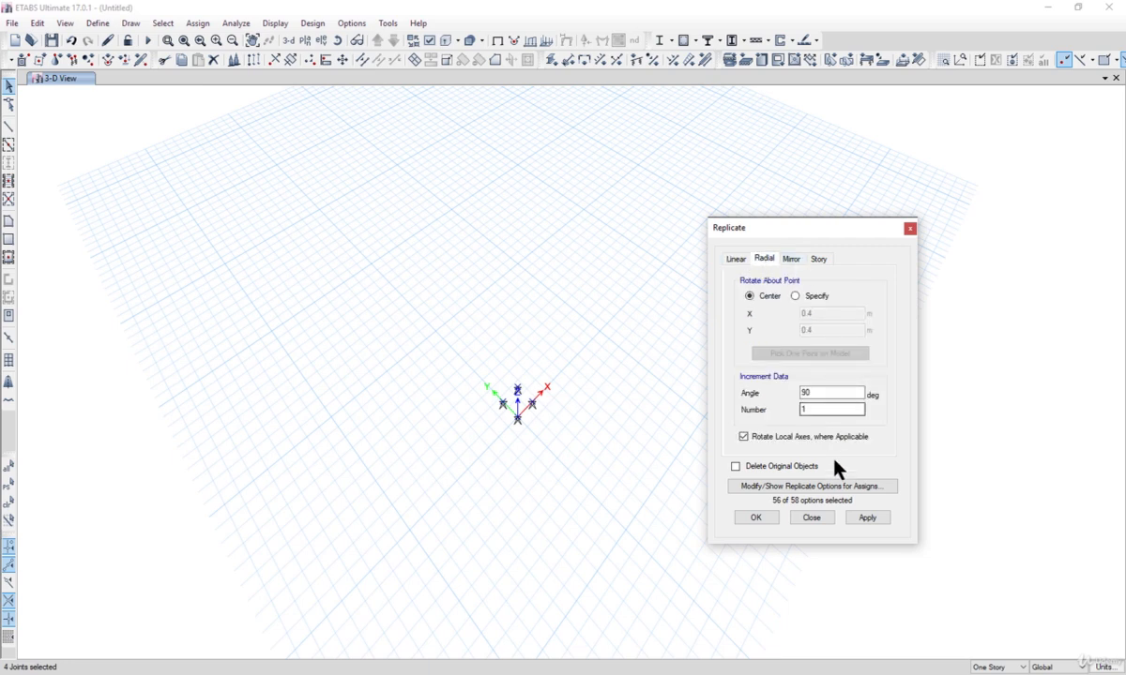
click(812, 518)
Step: Copy the four base joints and paste them with a Delta Z of 4 m
drag(389, 315, 673, 531)
key(ctrl+c)
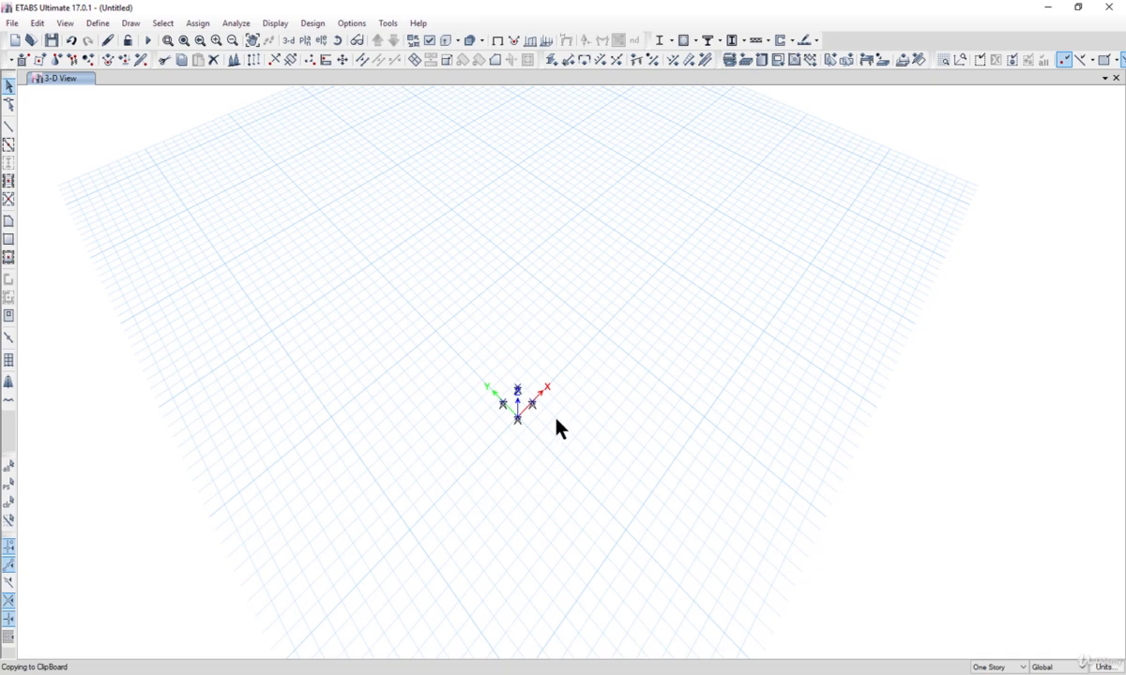
drag(582, 406, 583, 458)
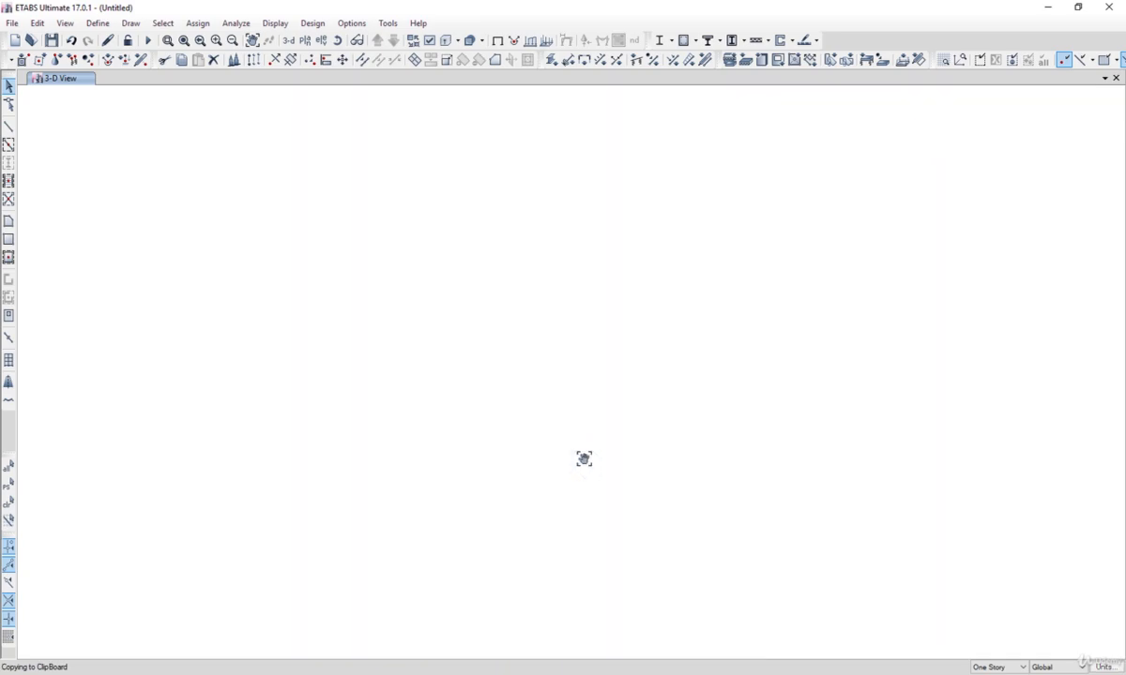
key(ctrl+c)
key(ctrl+v)
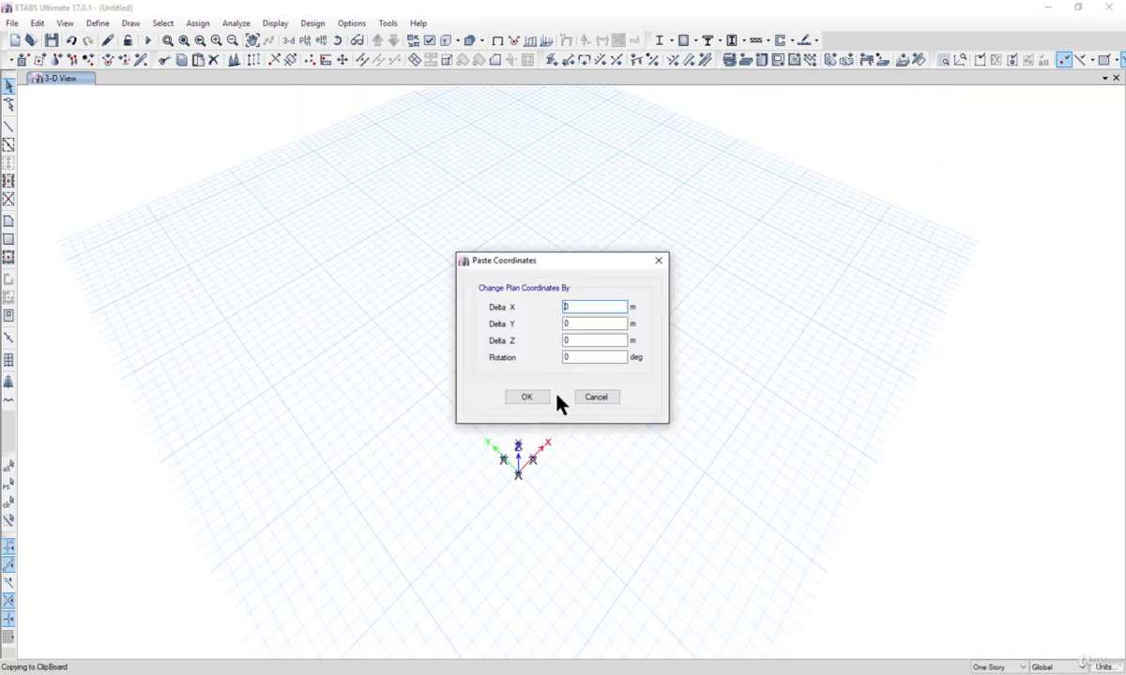
key(Tab)
key(Tab)
text(3)
key(BackSpace)
text(4)
click(529, 398)
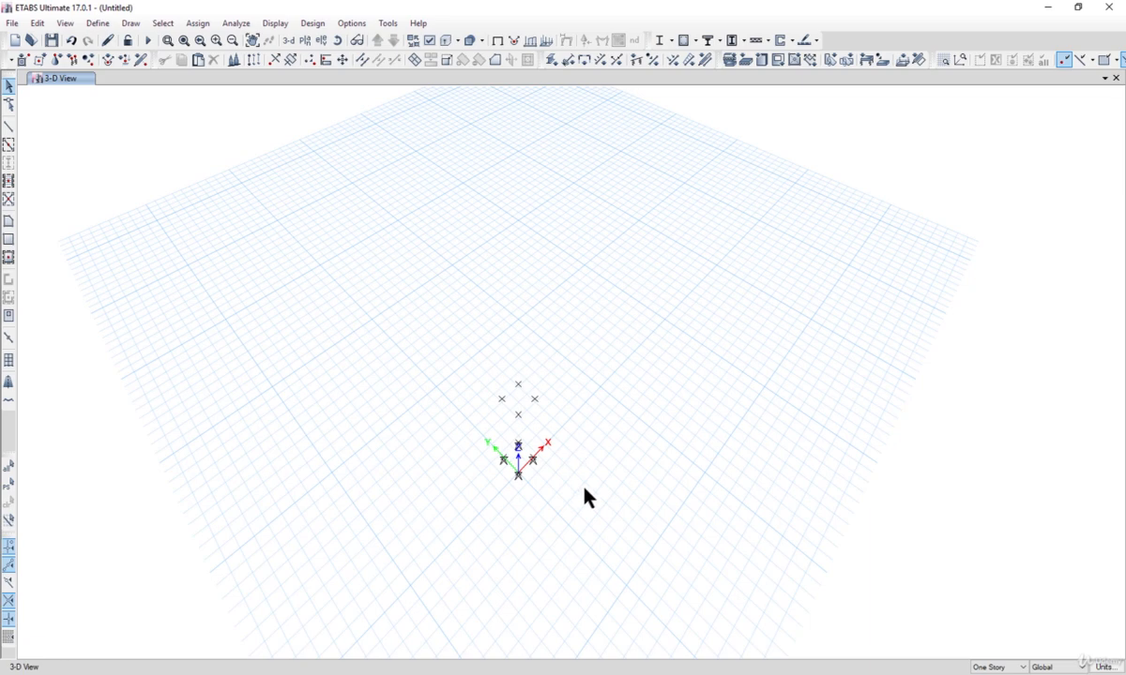
Step: Draw four vertical frame members with property None, from each base joint up to the joint above it
shift+middle_drag(583, 497, 595, 434)
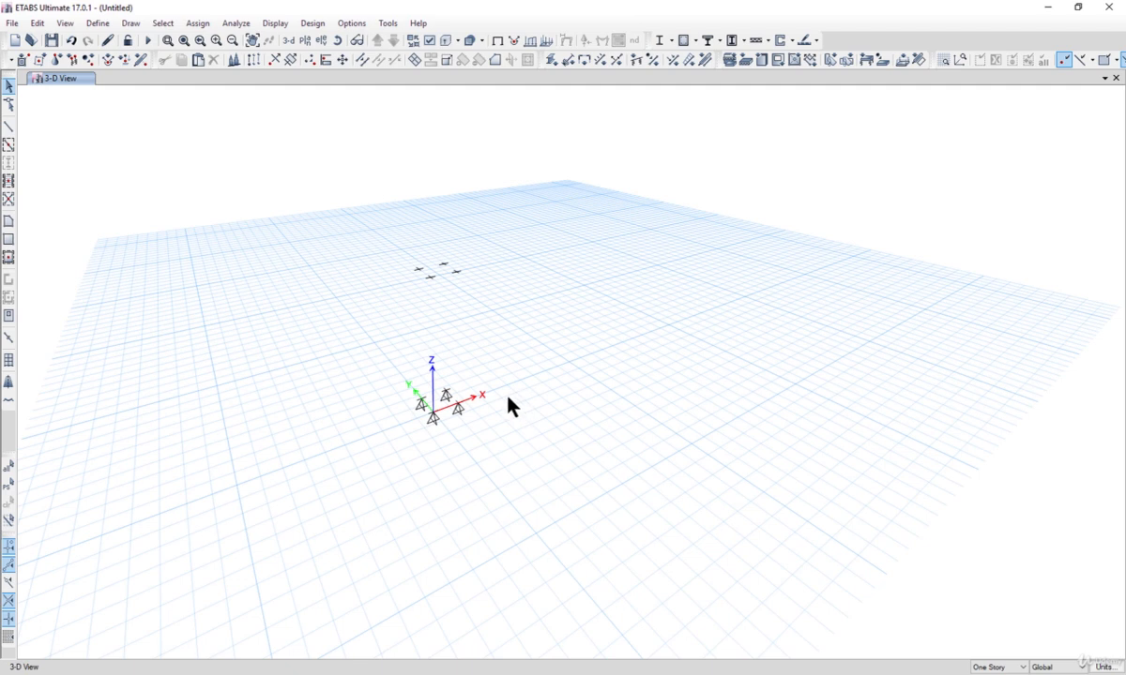
mouse_move(508, 405)
shift+middle_down()
mouse_move(535, 407)
mouse_move(525, 396)
shift+middle_up()
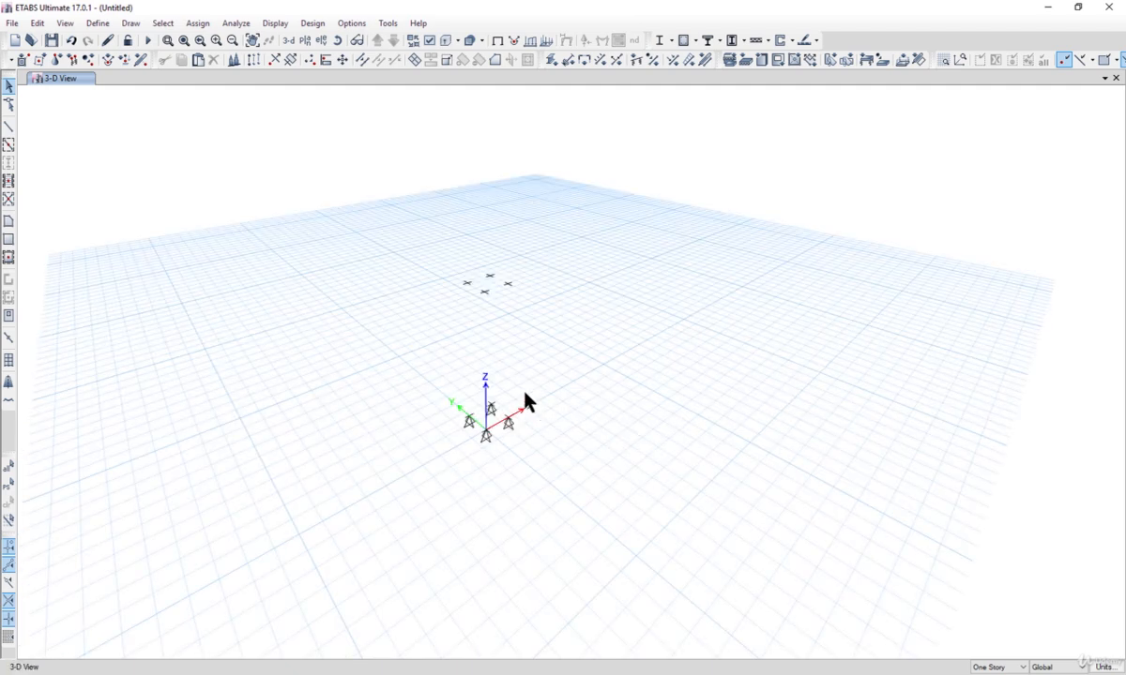
click(131, 22)
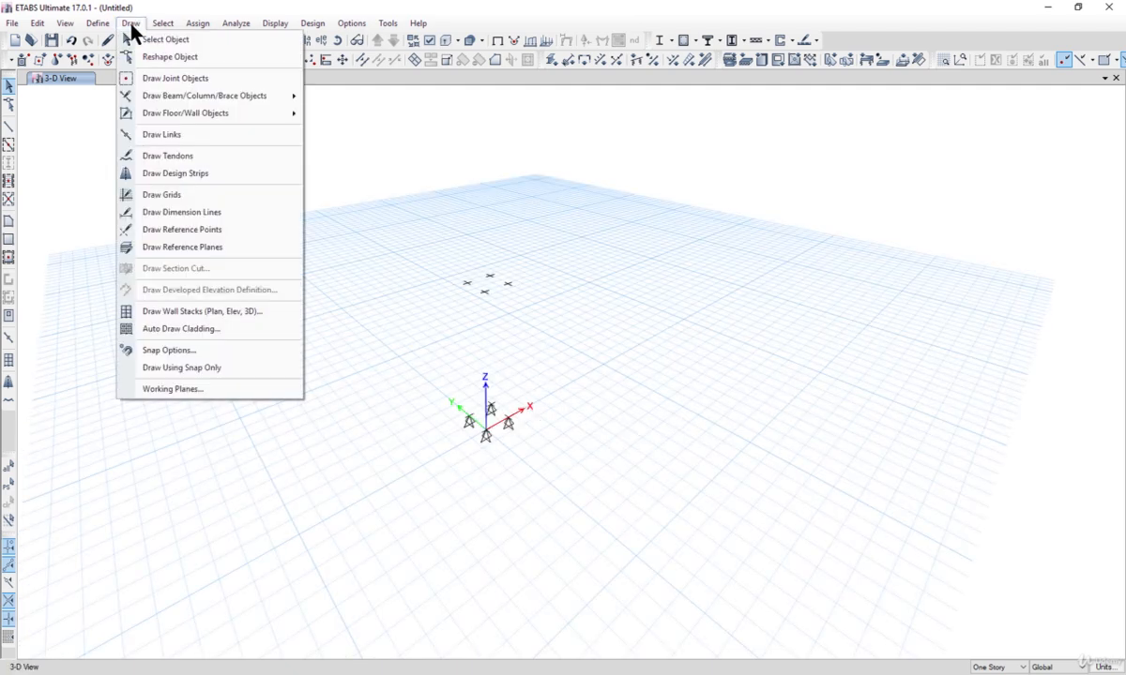
mouse_move(234, 113)
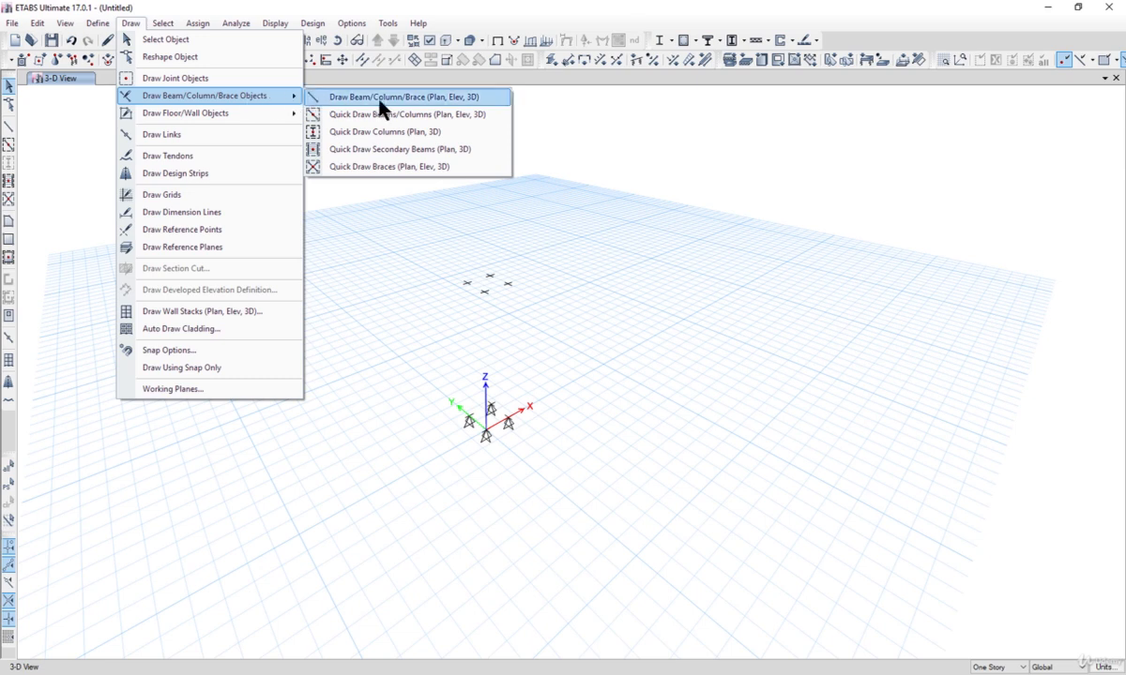
click(381, 101)
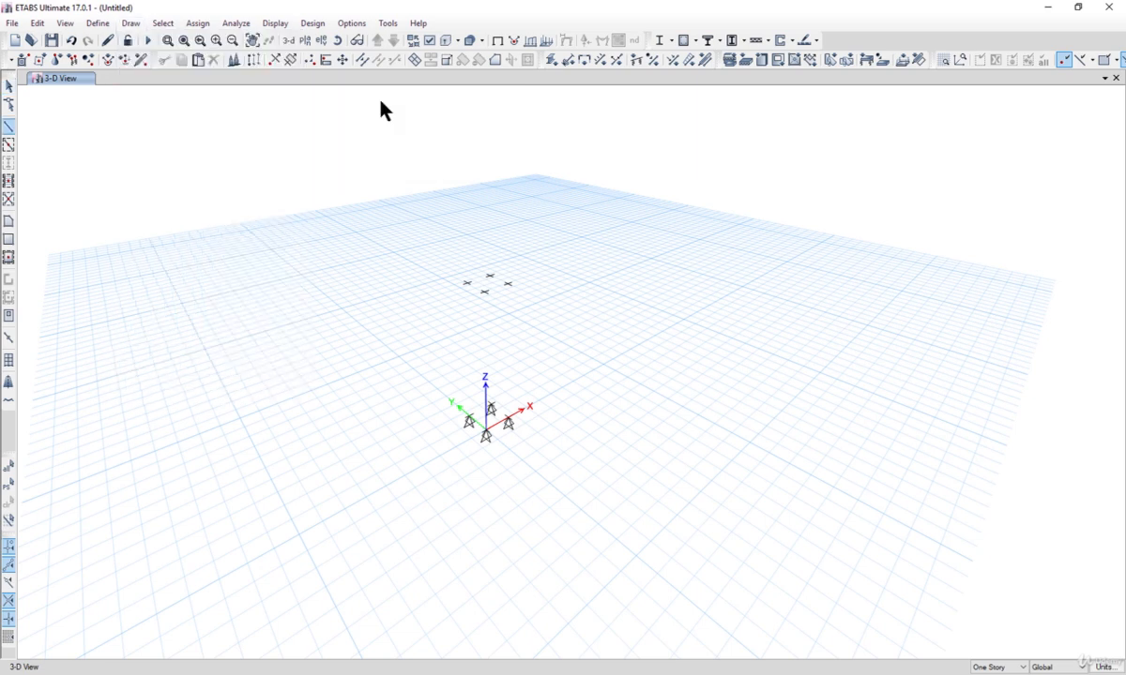
drag(733, 290, 760, 324)
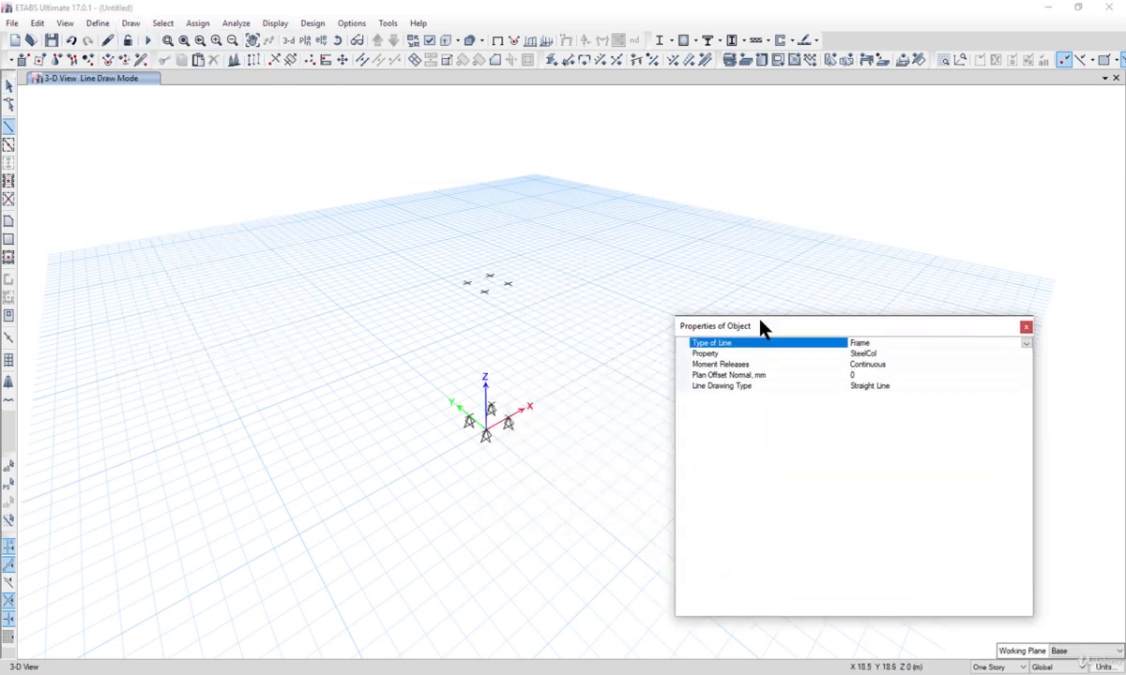
click(1018, 354)
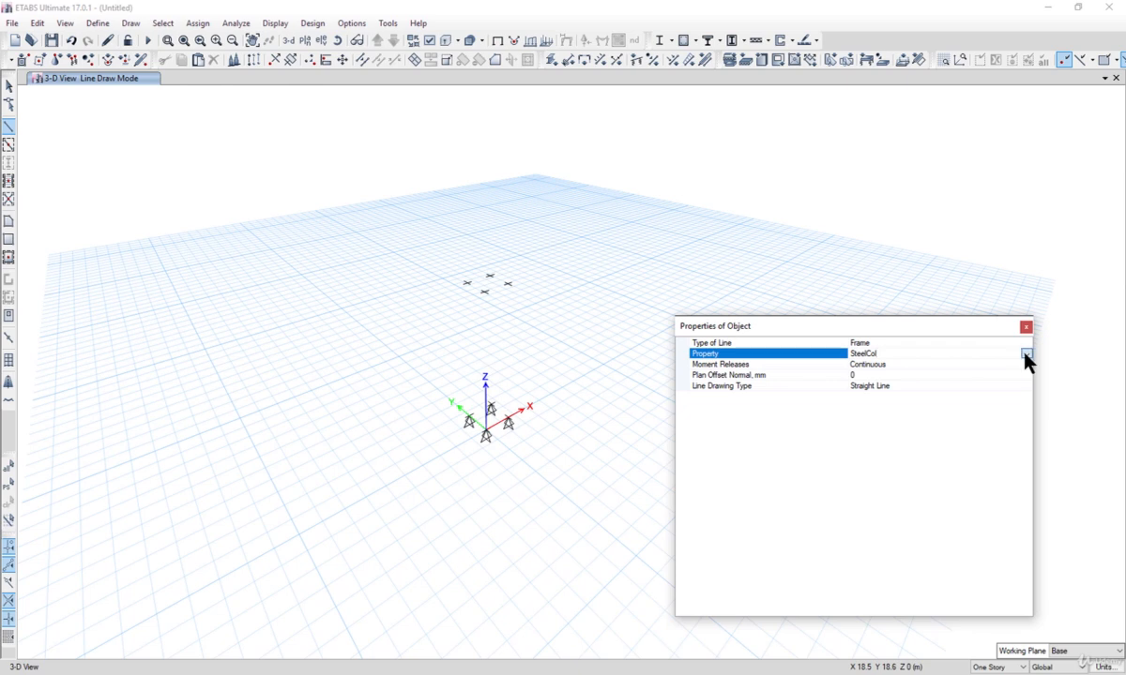
click(1026, 355)
click(870, 409)
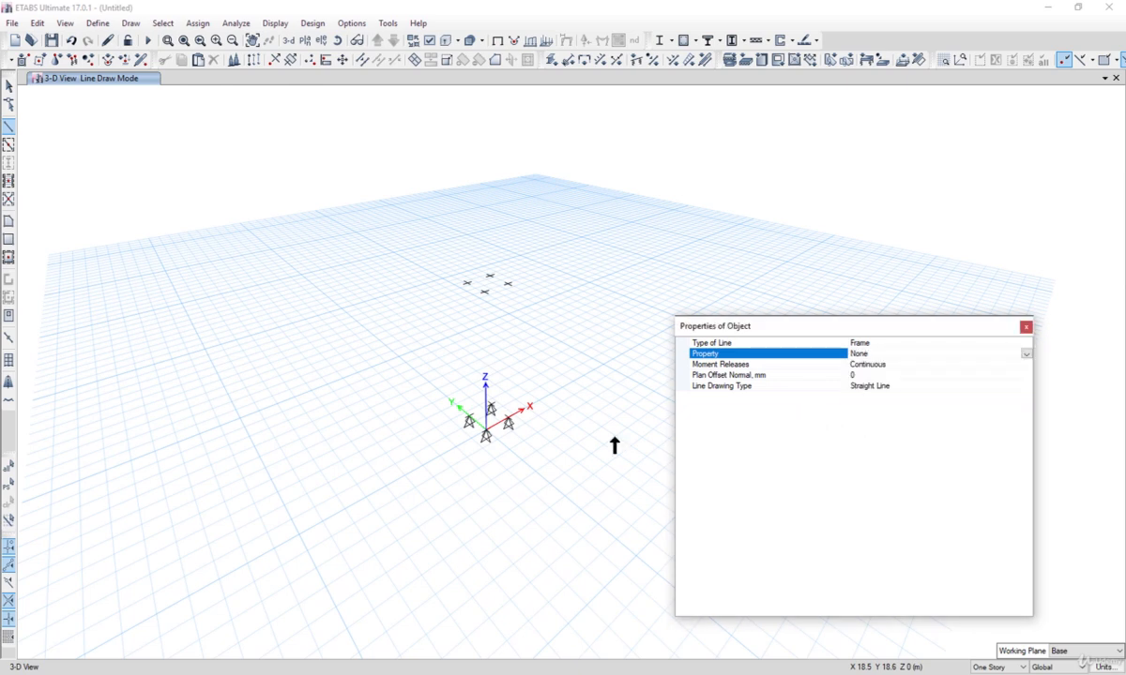
click(507, 424)
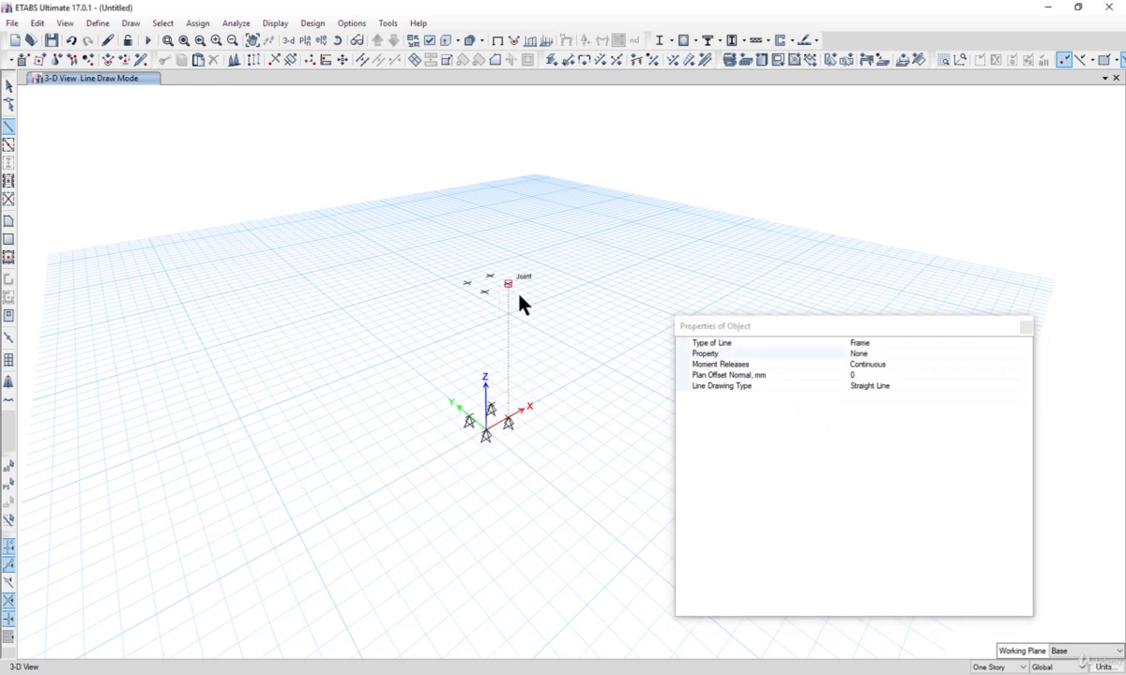
click(521, 302)
click(486, 433)
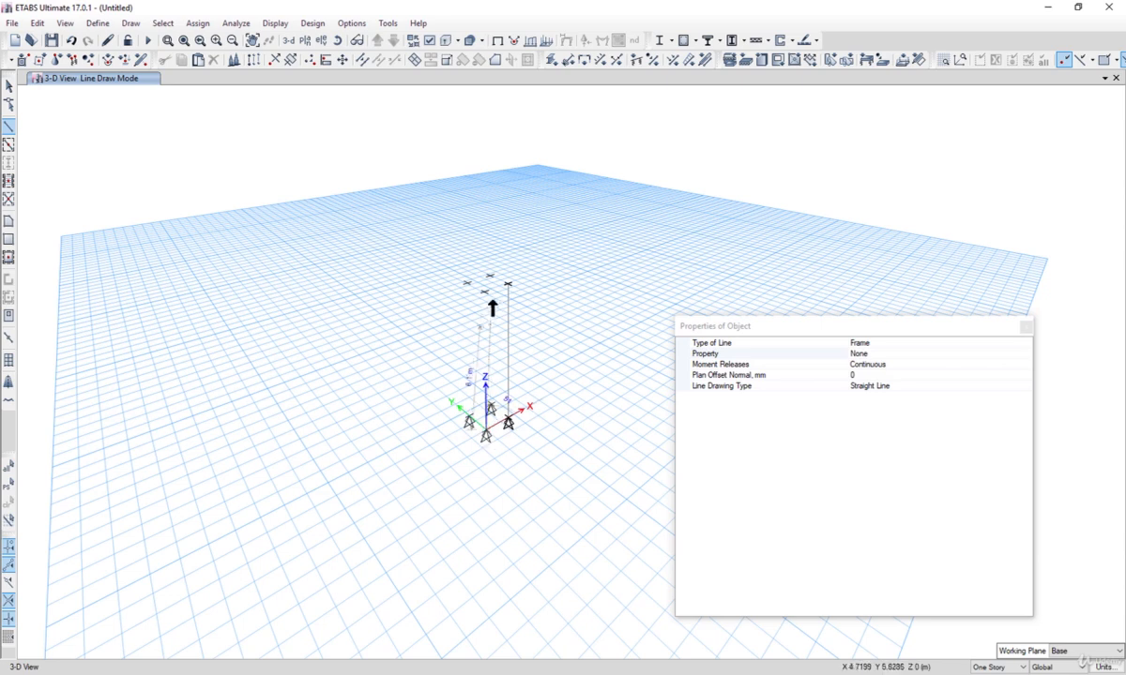
click(484, 291)
click(469, 419)
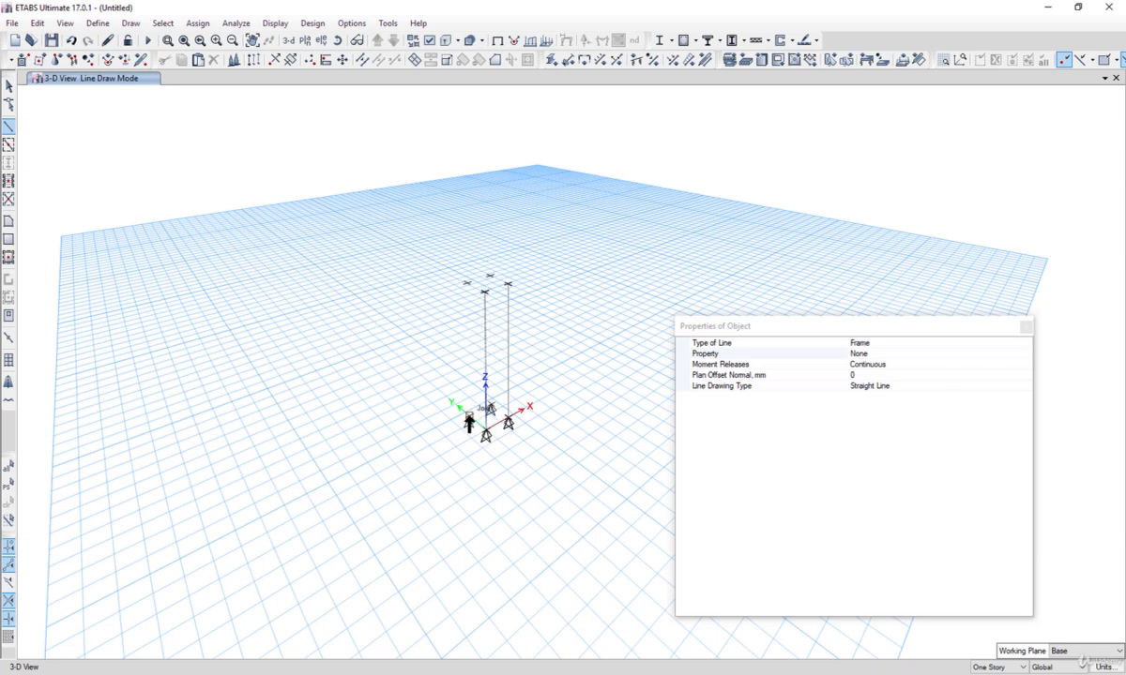
click(467, 283)
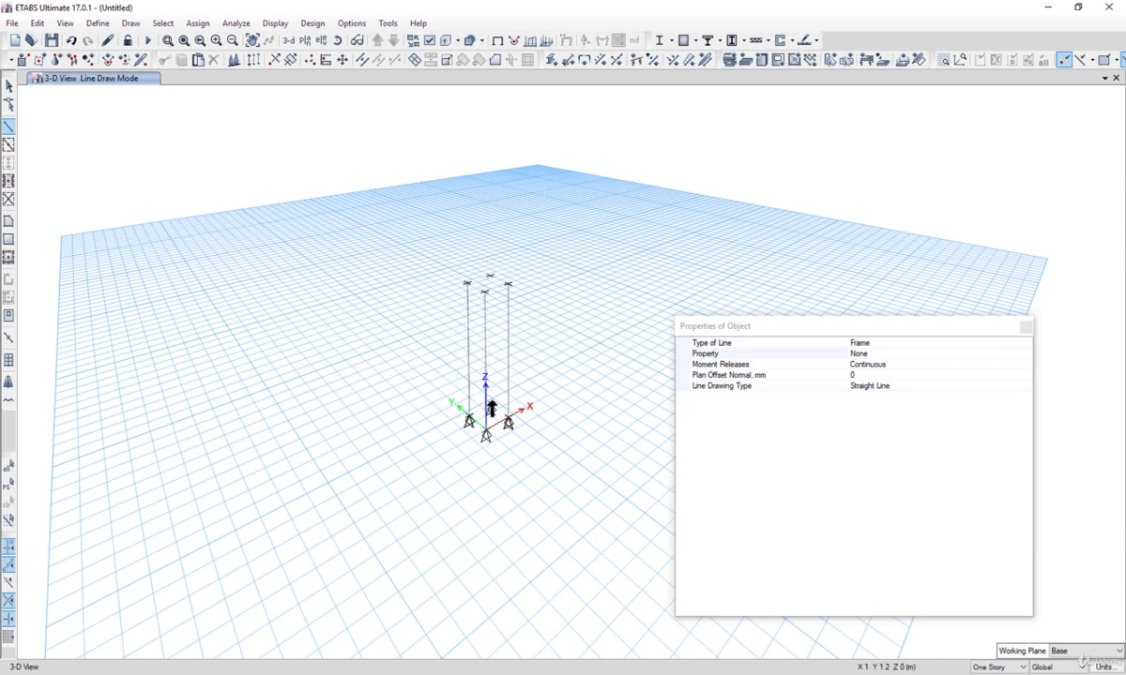
click(491, 410)
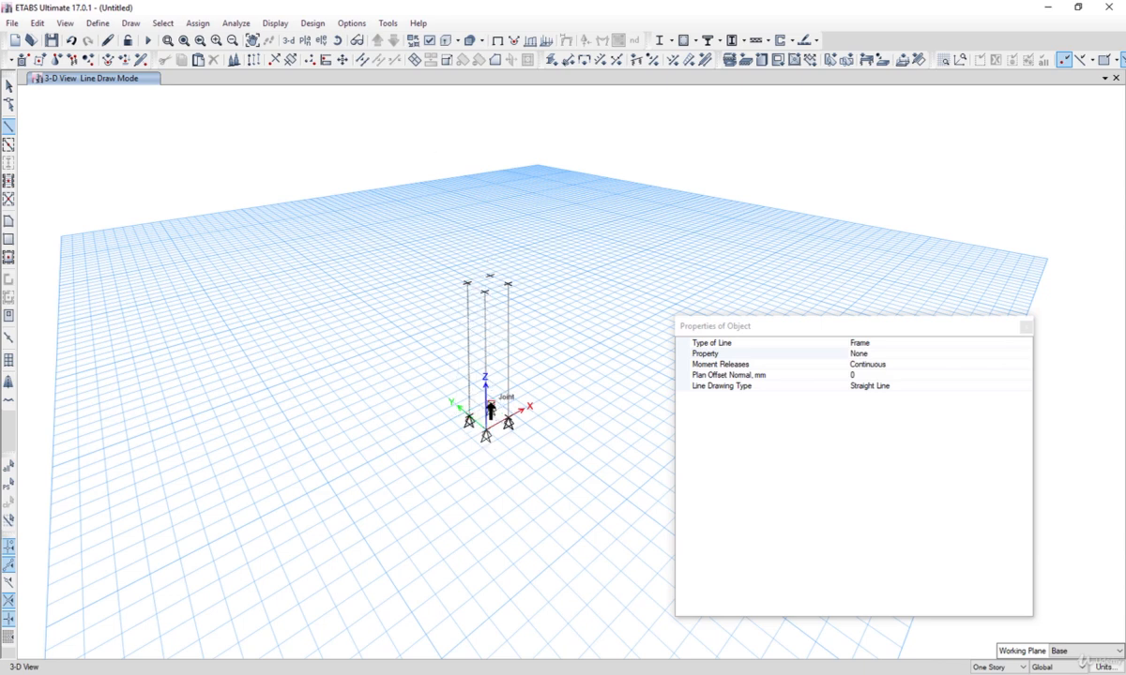
click(491, 275)
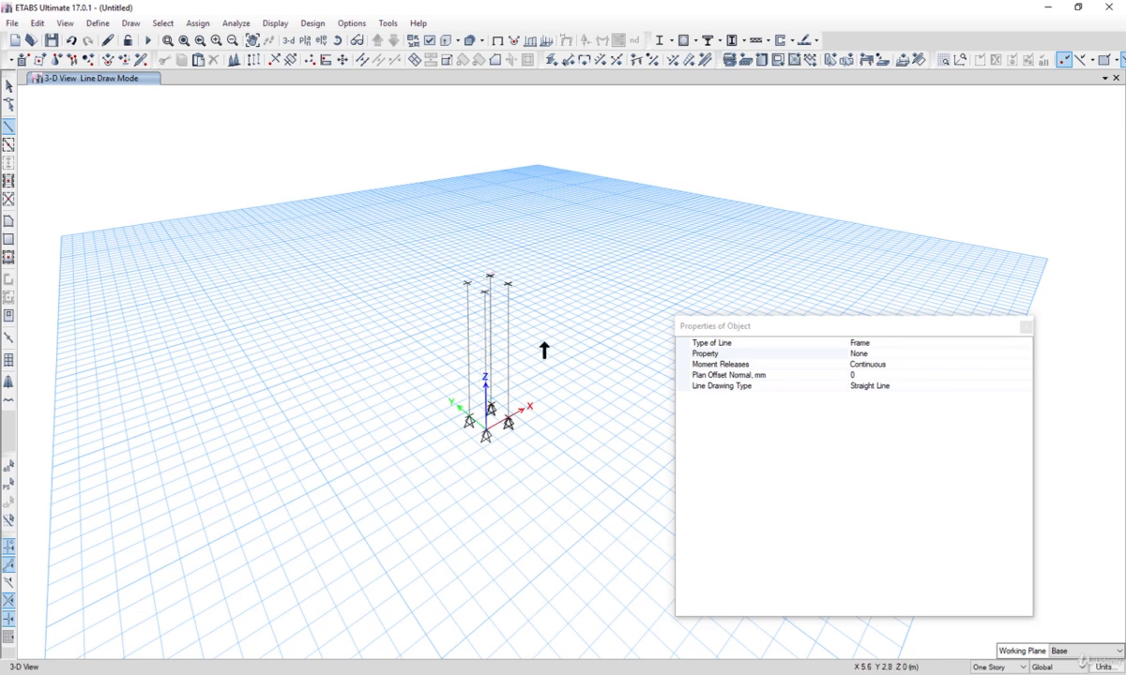
Step: Draw a frame member between two top joints and exit the drawing mode
click(467, 282)
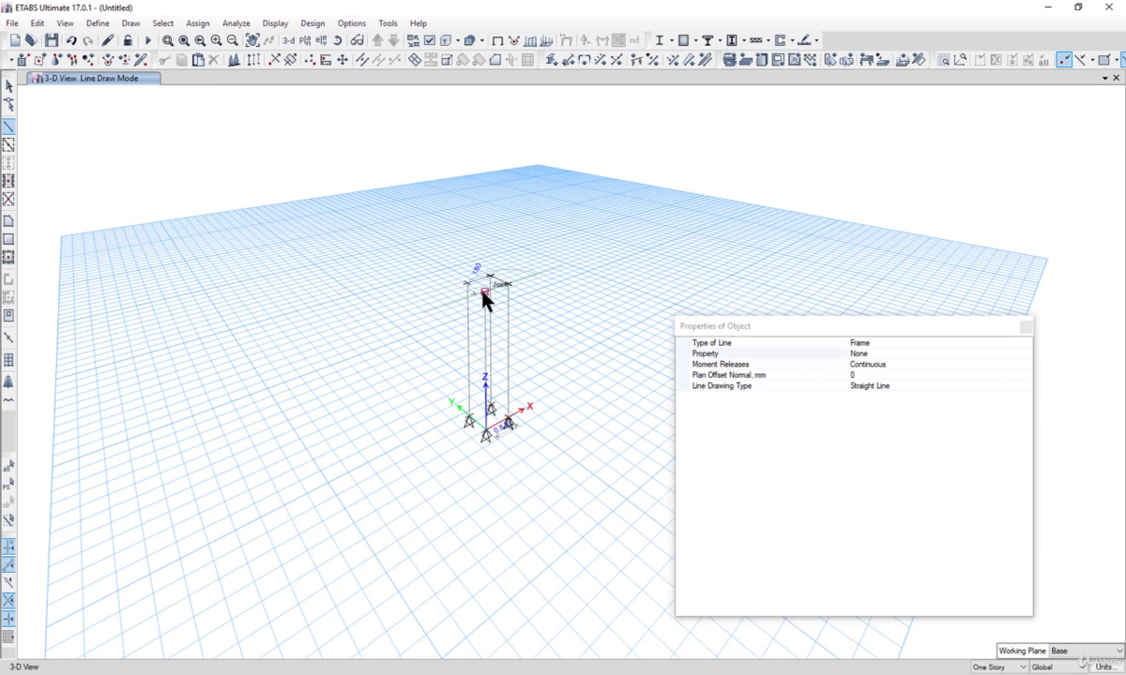
click(483, 293)
click(9, 86)
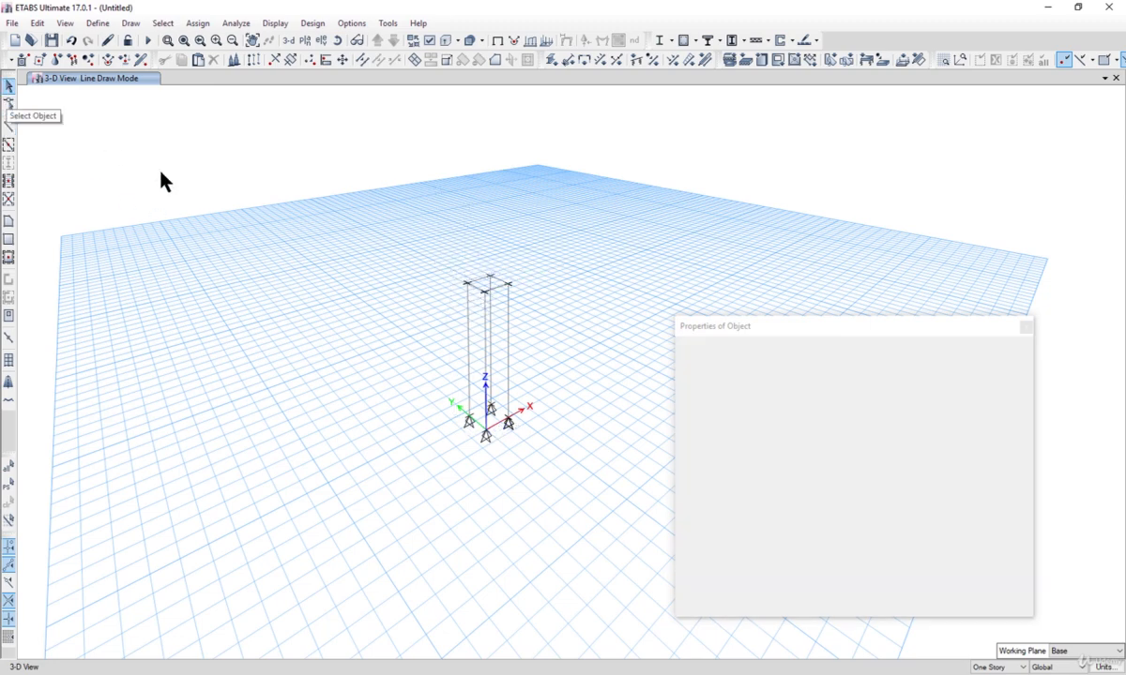
Step: Select a column and open its object information
click(469, 361)
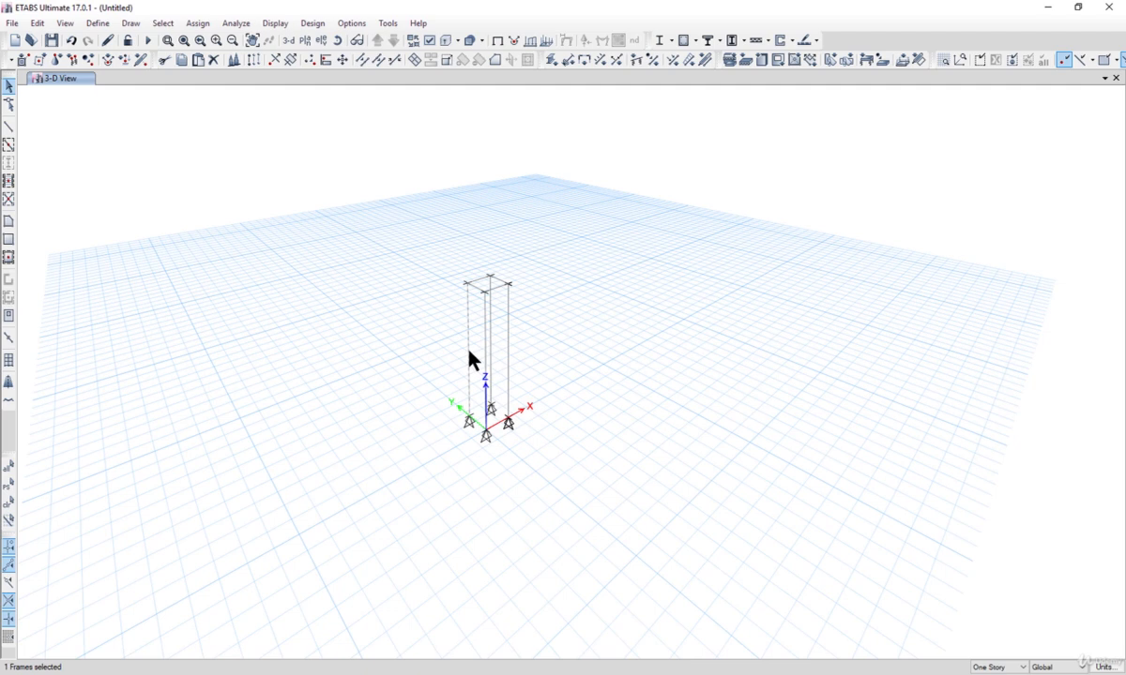
right_click(567, 324)
click(474, 220)
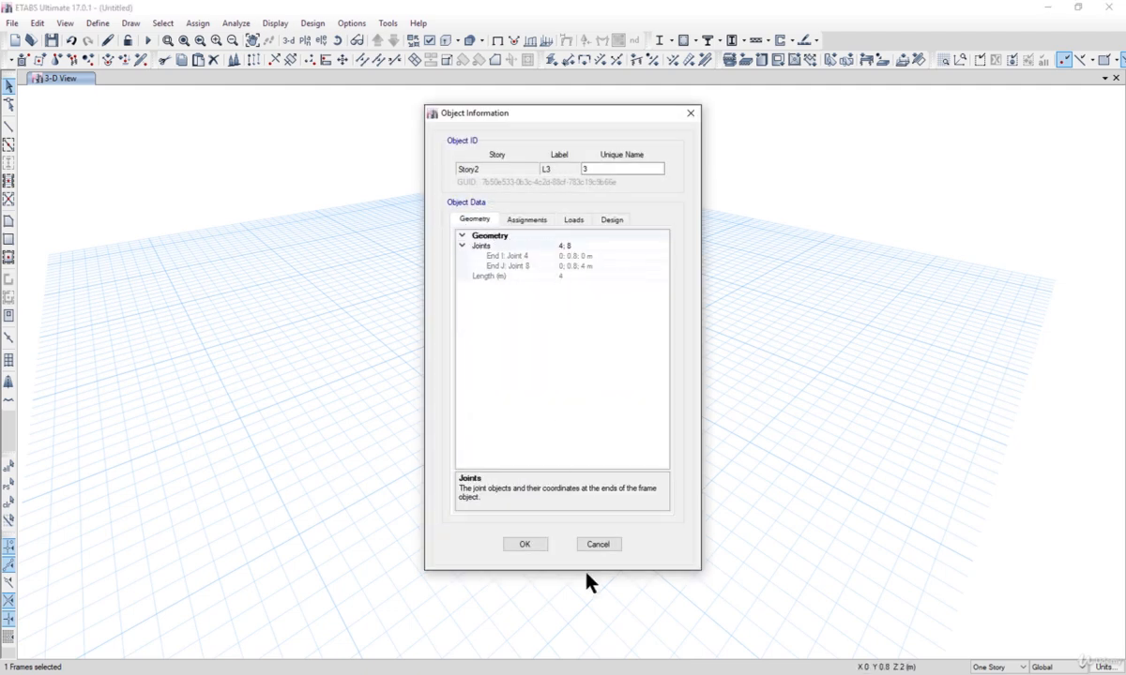
Step: Select the four columns and divide each of them into four equal frame segments
click(598, 545)
drag(618, 474, 286, 240)
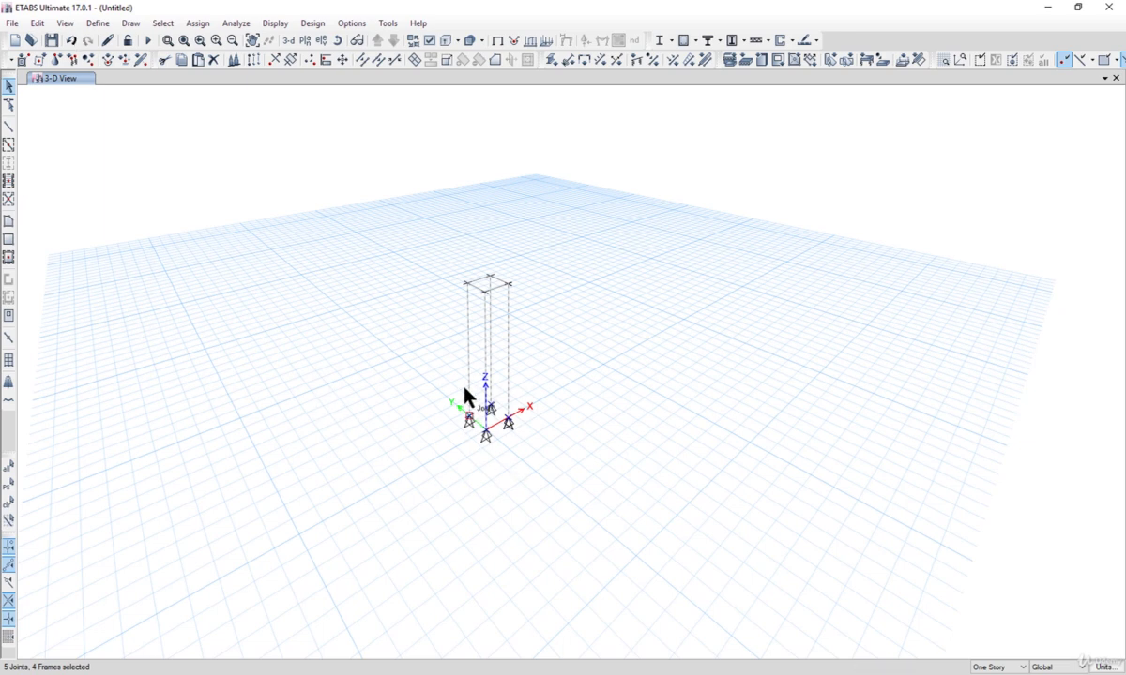
click(38, 22)
mouse_move(136, 336)
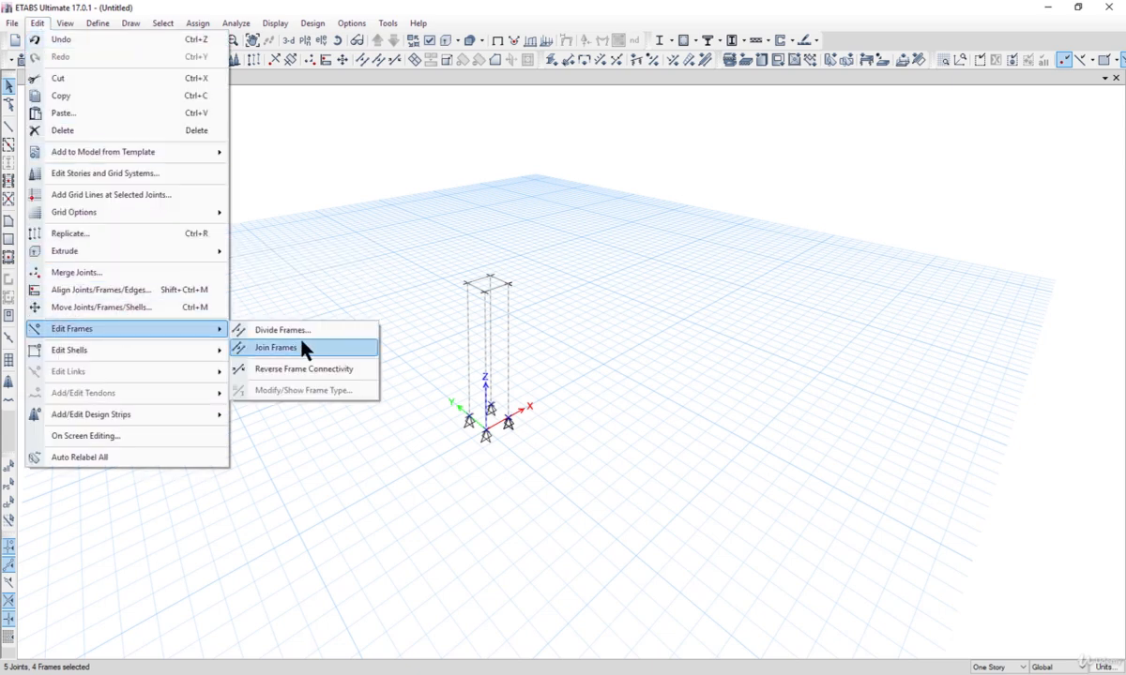
click(328, 332)
drag(662, 289, 814, 307)
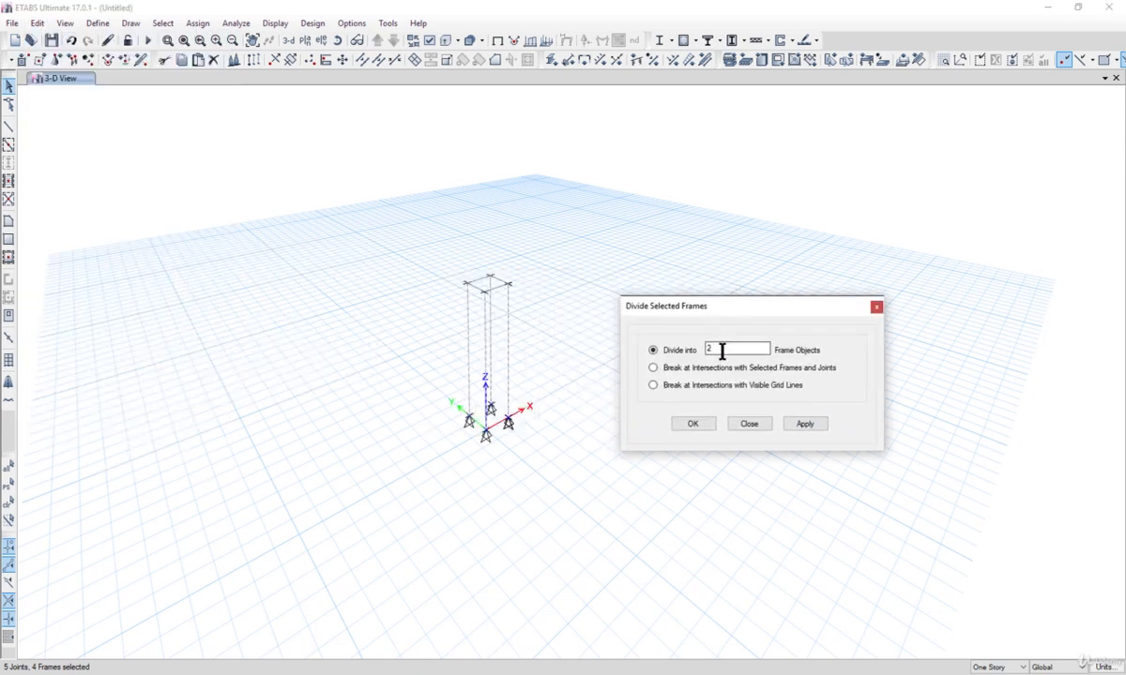
click(804, 424)
click(694, 424)
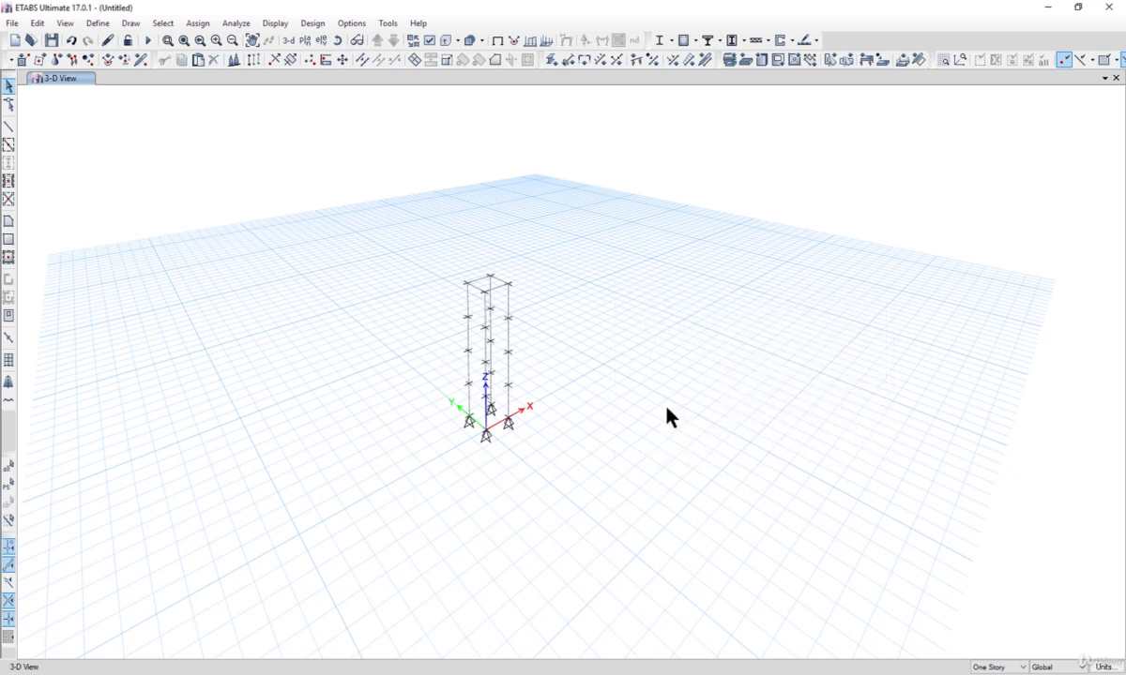
Step: Draw zigzag diagonal bracing frame members up one face of the tower between the column joints
click(130, 24)
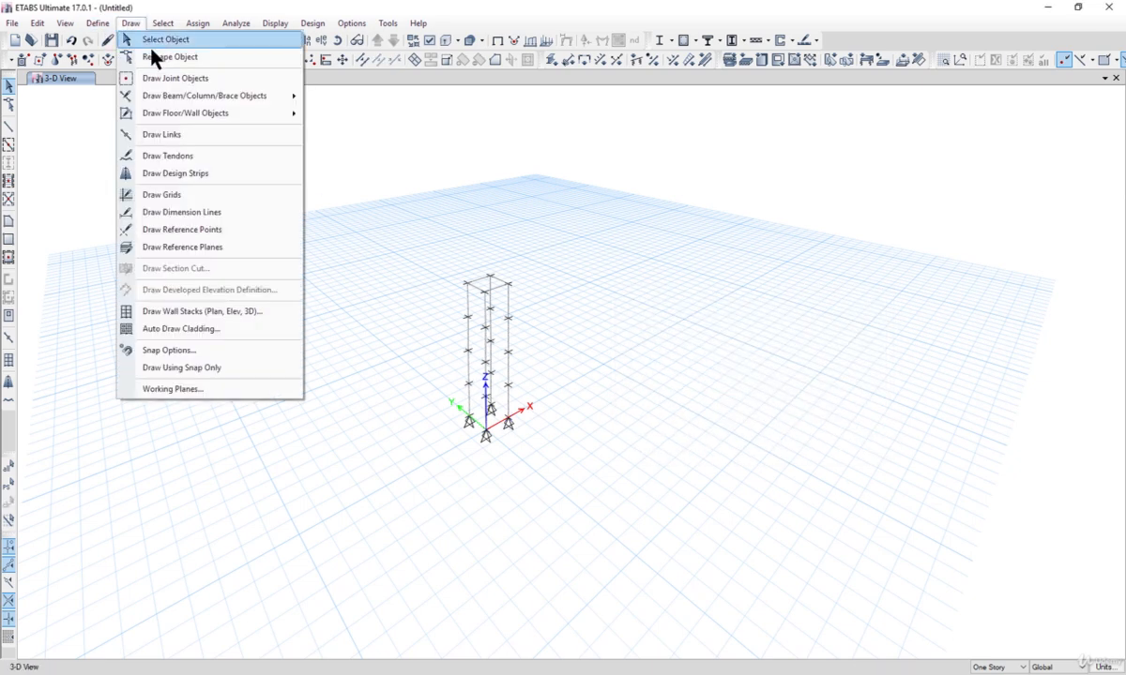
mouse_move(202, 94)
click(352, 113)
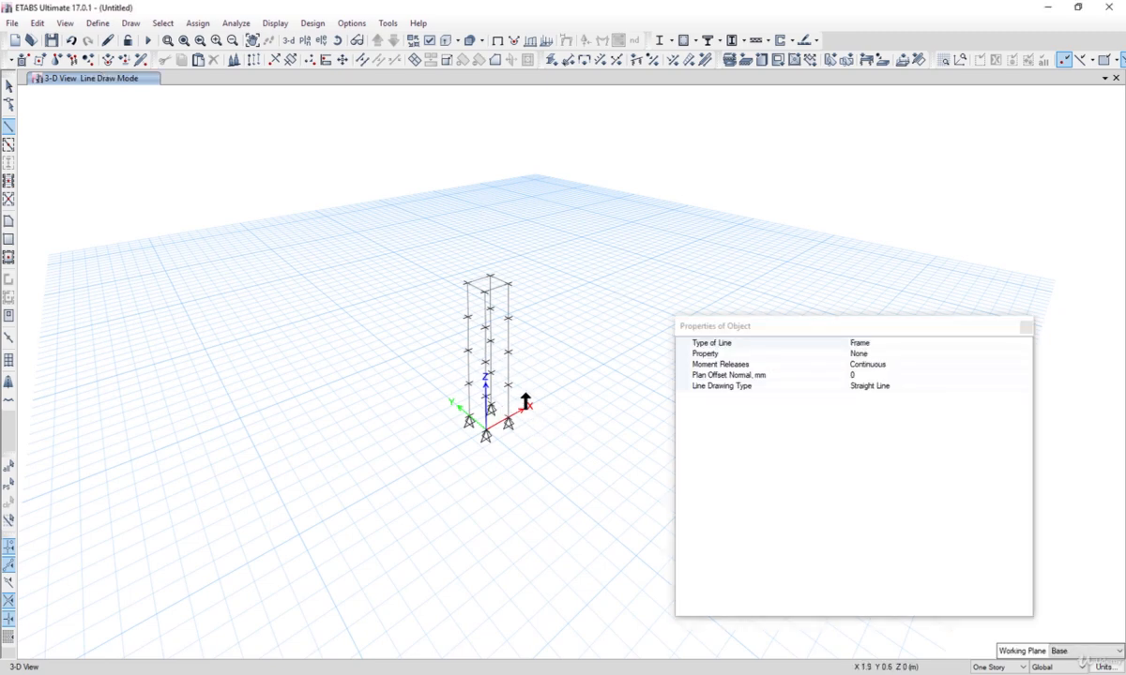
scroll(521, 405, up, 3)
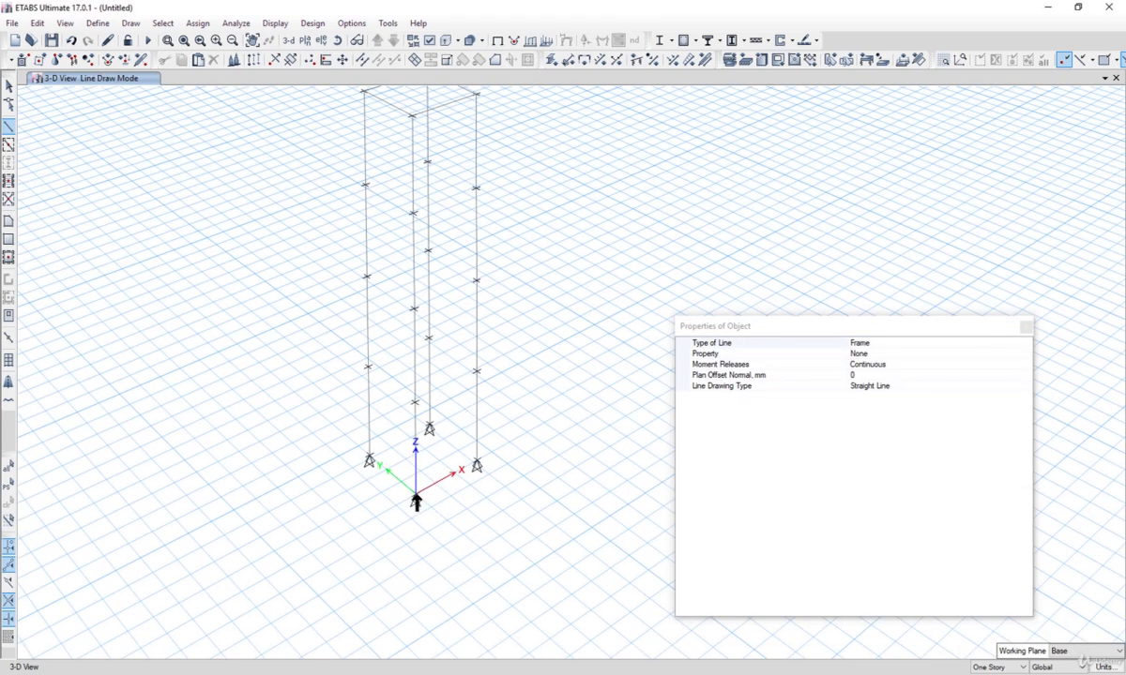
click(416, 502)
click(453, 359)
click(415, 315)
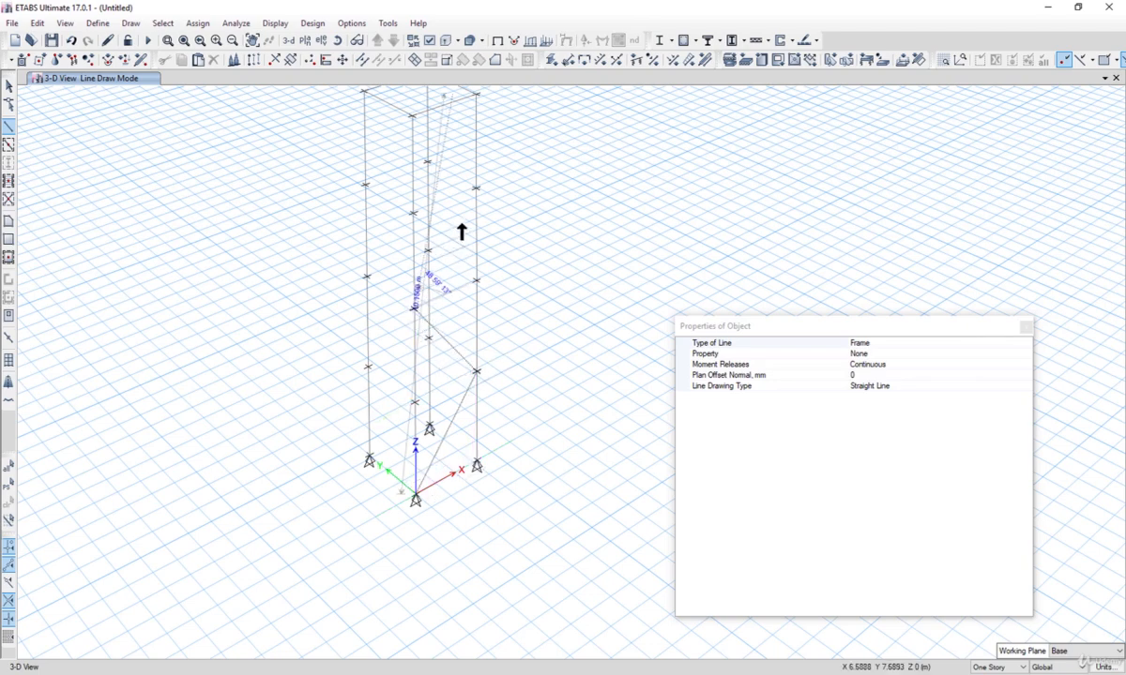
click(475, 190)
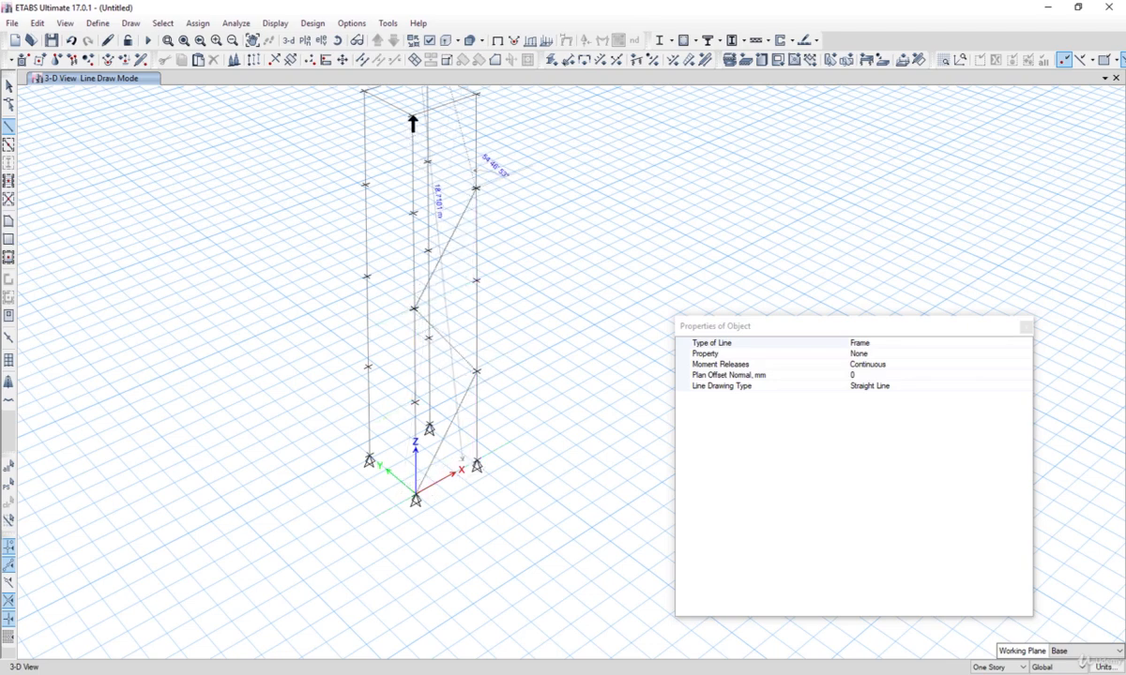
click(413, 116)
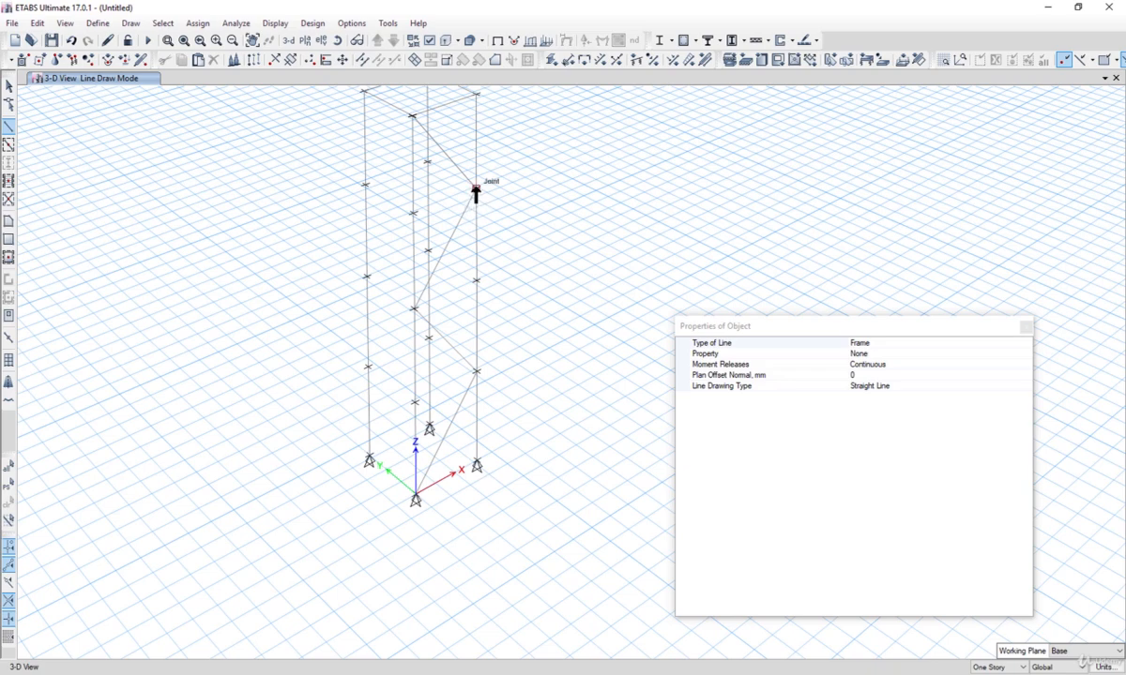
click(412, 213)
click(416, 402)
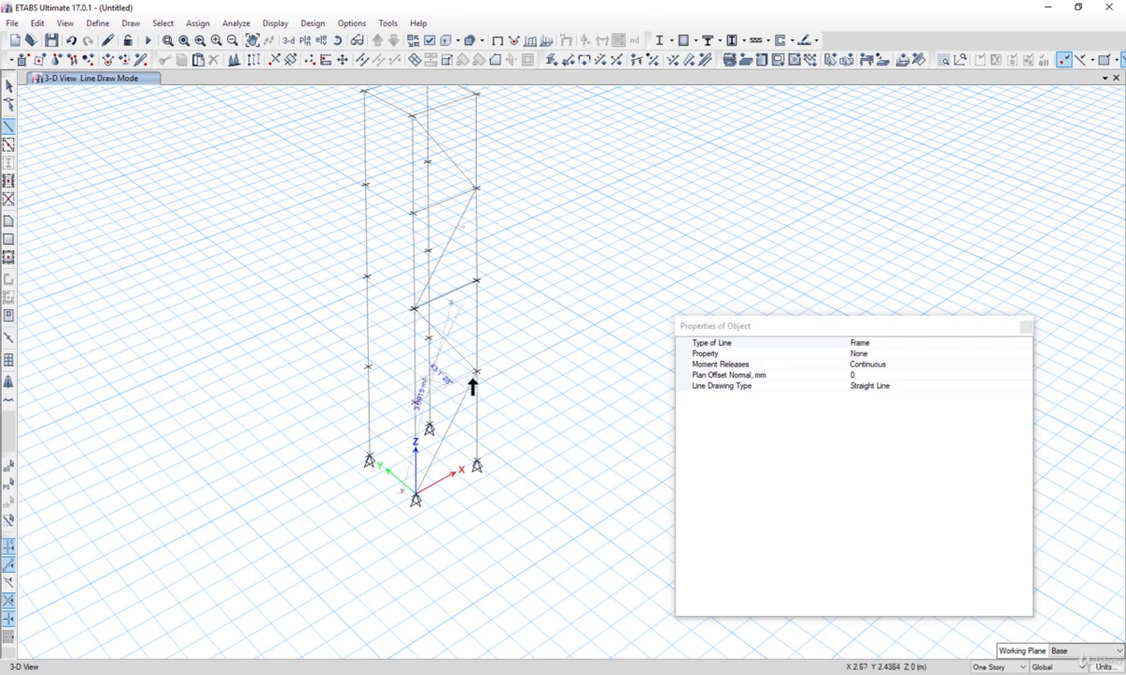
double_click(475, 373)
Step: Draw zigzag diagonal bracing members on the adjacent face of the tower between the column joints
scroll(460, 423, down, 3)
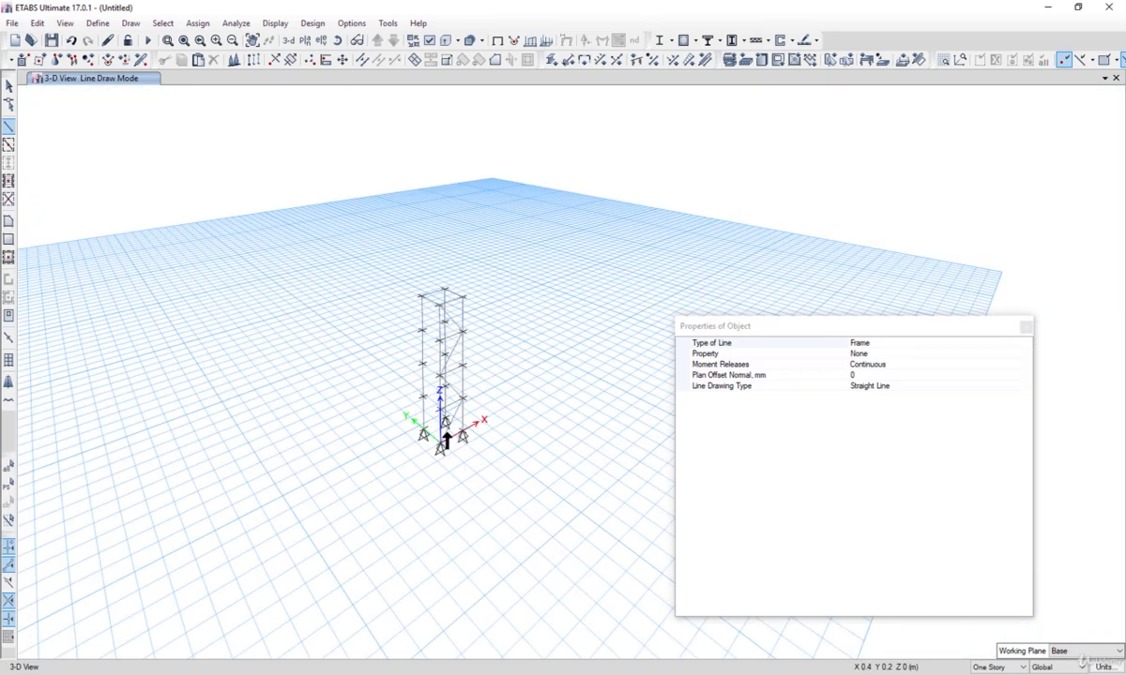
shift+middle_drag(447, 438, 576, 467)
mouse_move(448, 449)
middle_down()
mouse_move(226, 463)
mouse_move(275, 454)
middle_up()
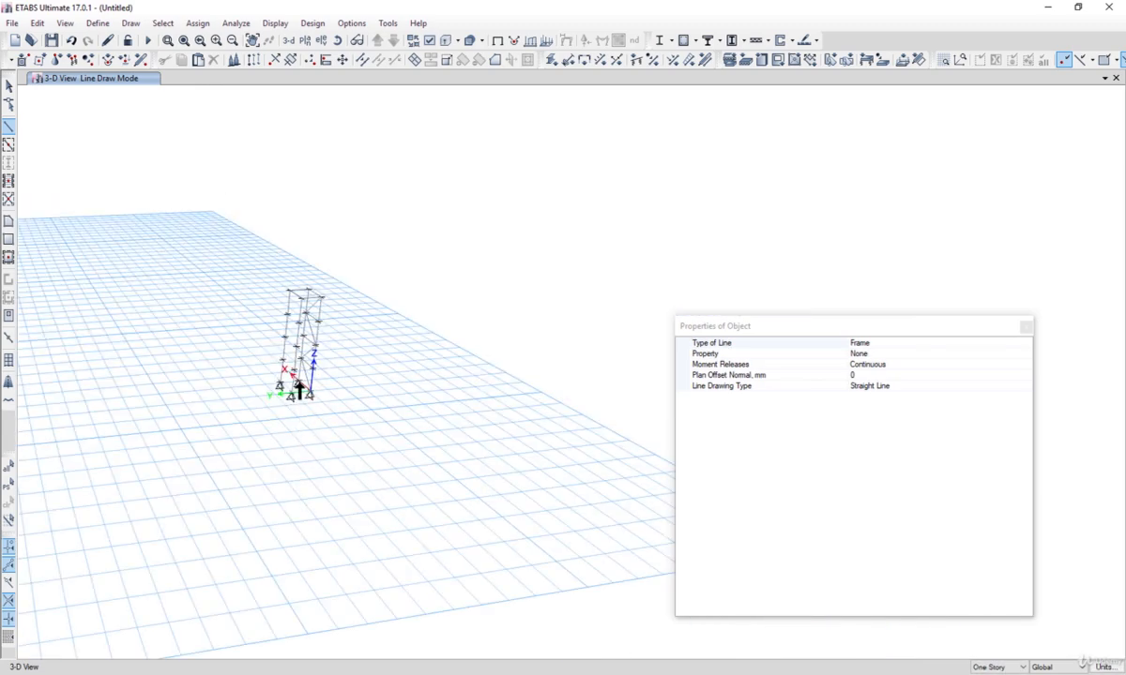
scroll(298, 386, up, 3)
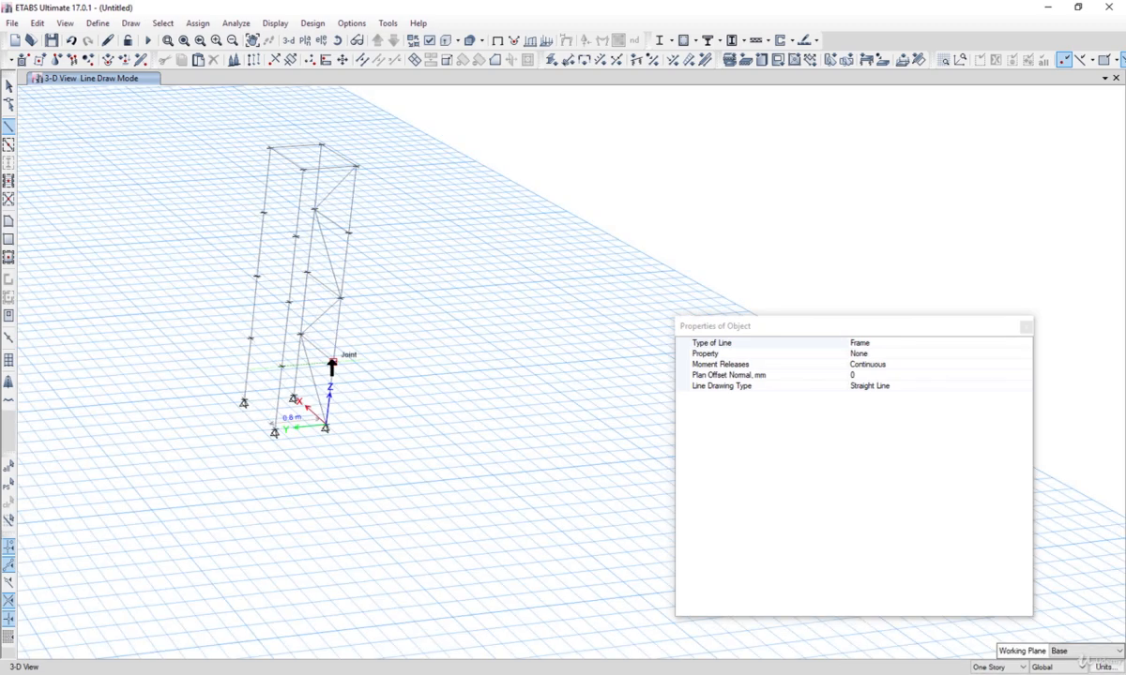
click(331, 361)
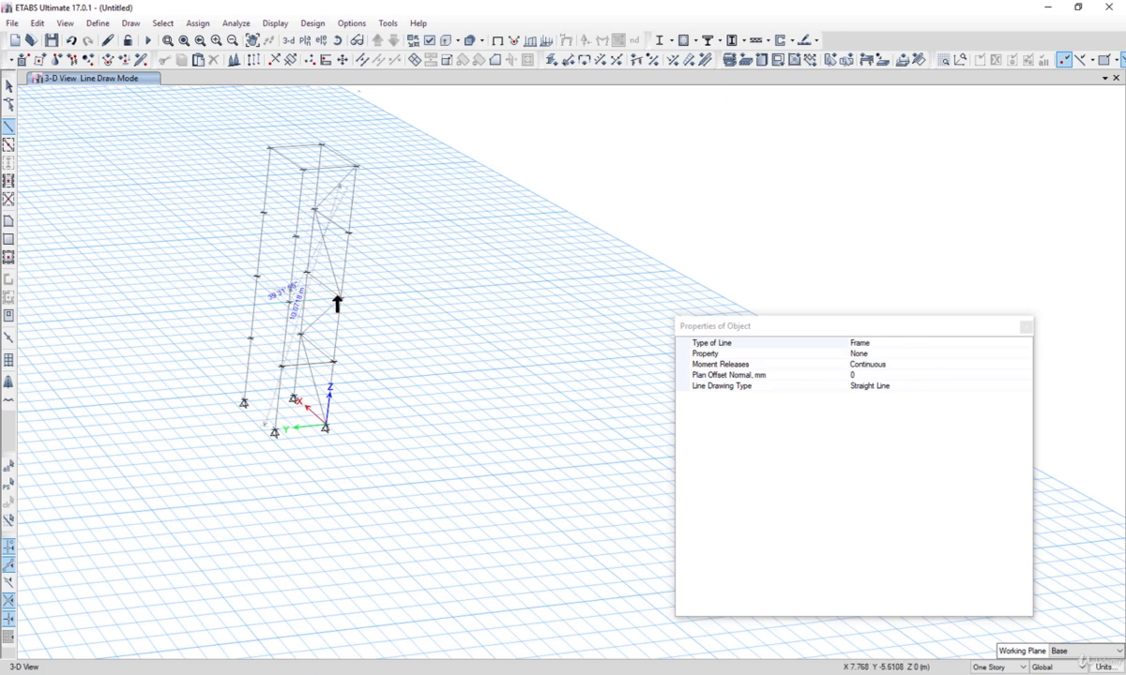
click(341, 298)
middle_drag(374, 315, 387, 399)
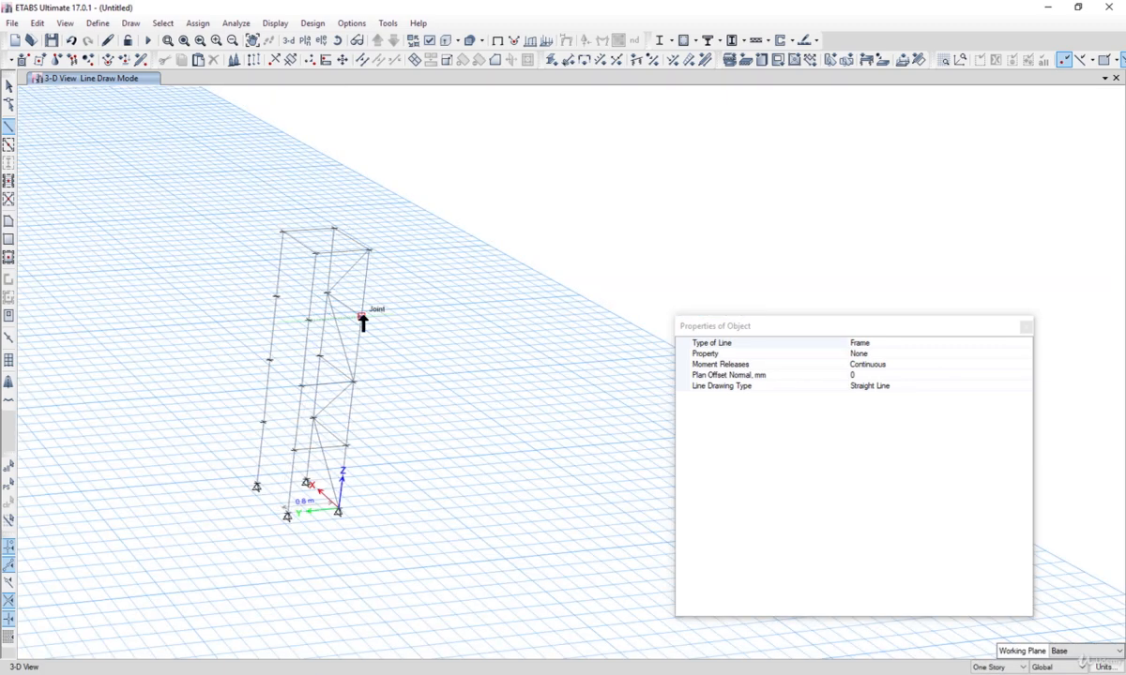
click(363, 320)
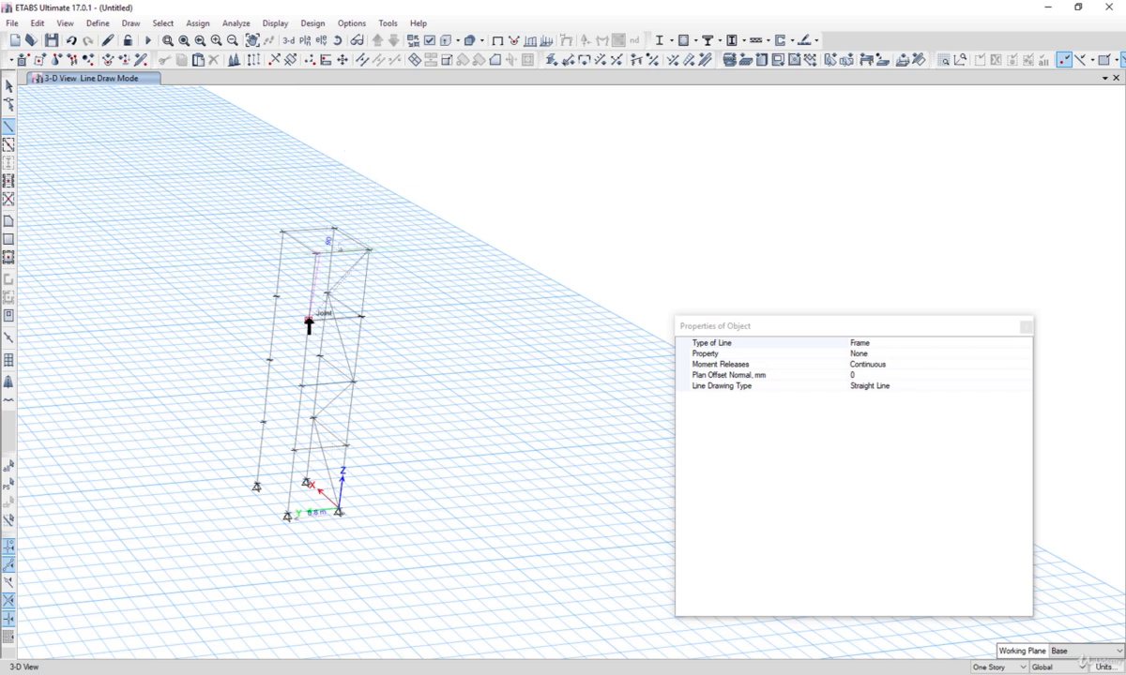
click(352, 380)
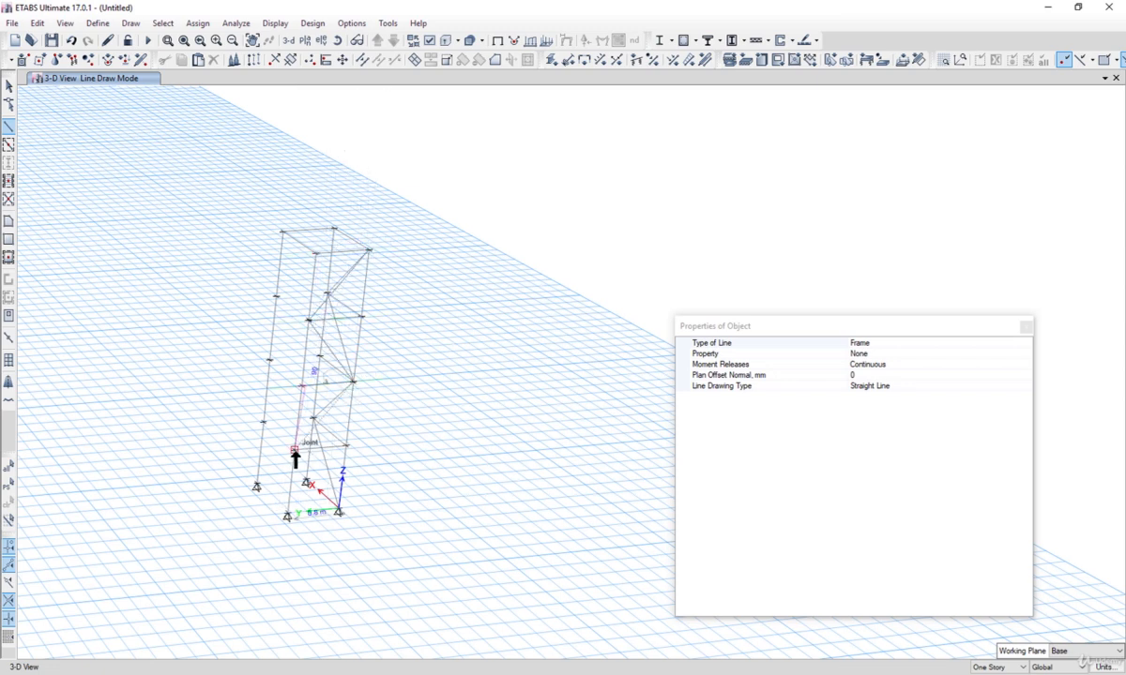
click(296, 452)
click(339, 512)
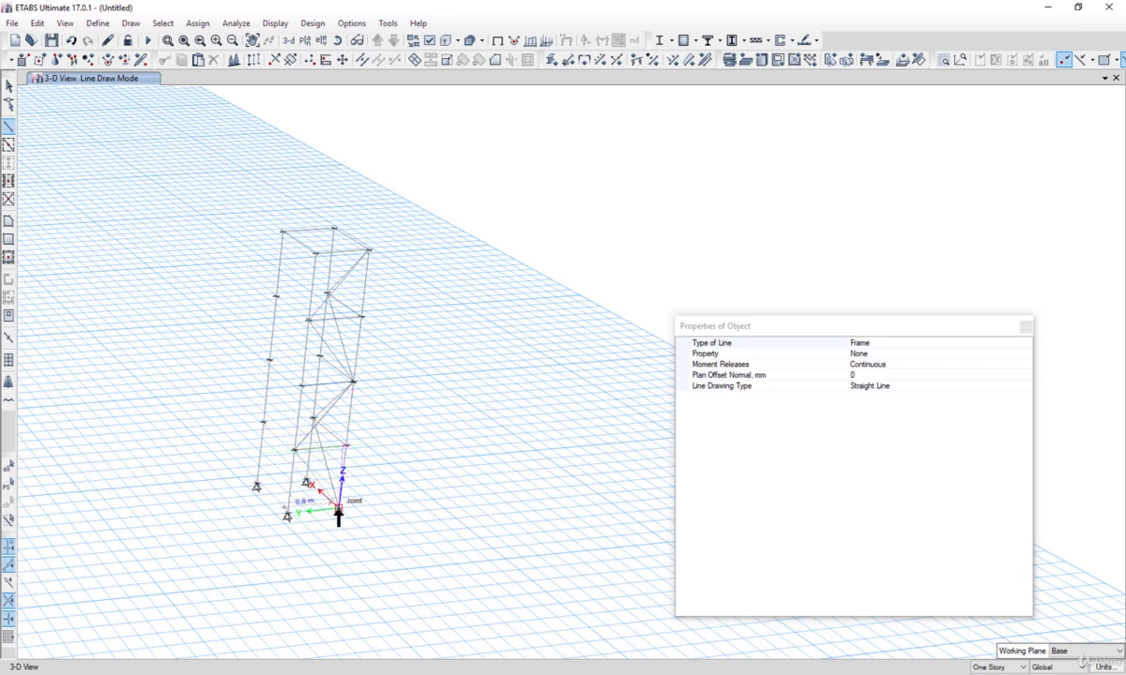
Step: Draw diagonal bracing members on the remaining face of the tower and exit the drawing mode
middle_drag(320, 487, 485, 510)
middle_drag(381, 334, 402, 488)
shift+middle_drag(391, 293, 374, 291)
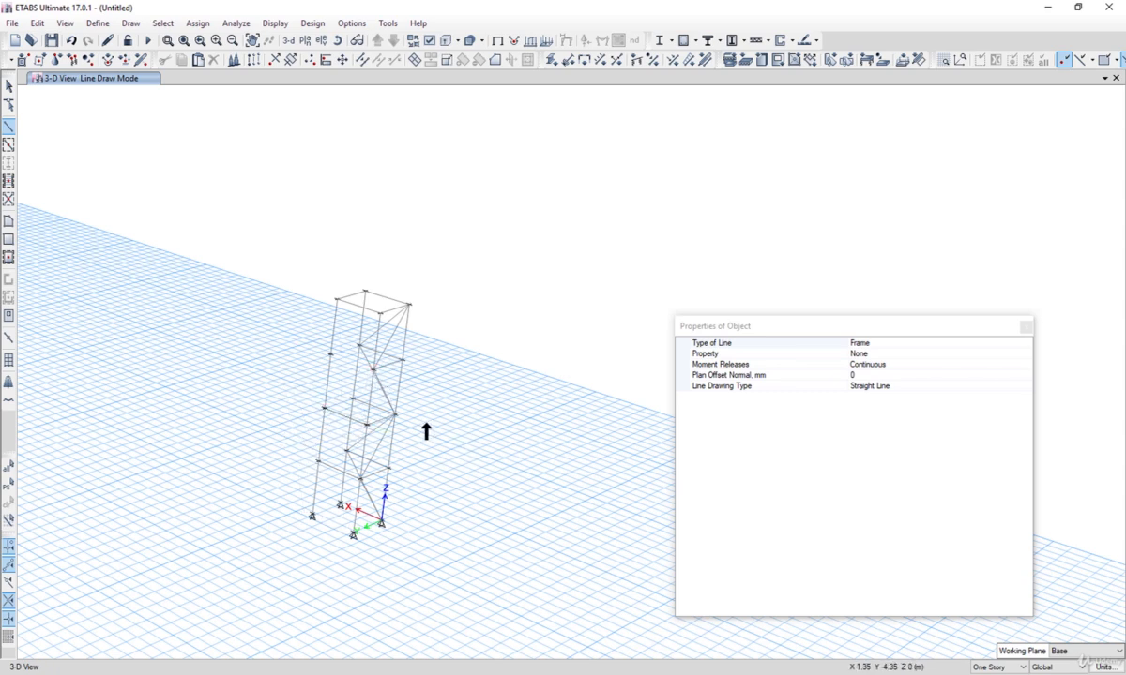
shift+middle_drag(377, 395, 573, 337)
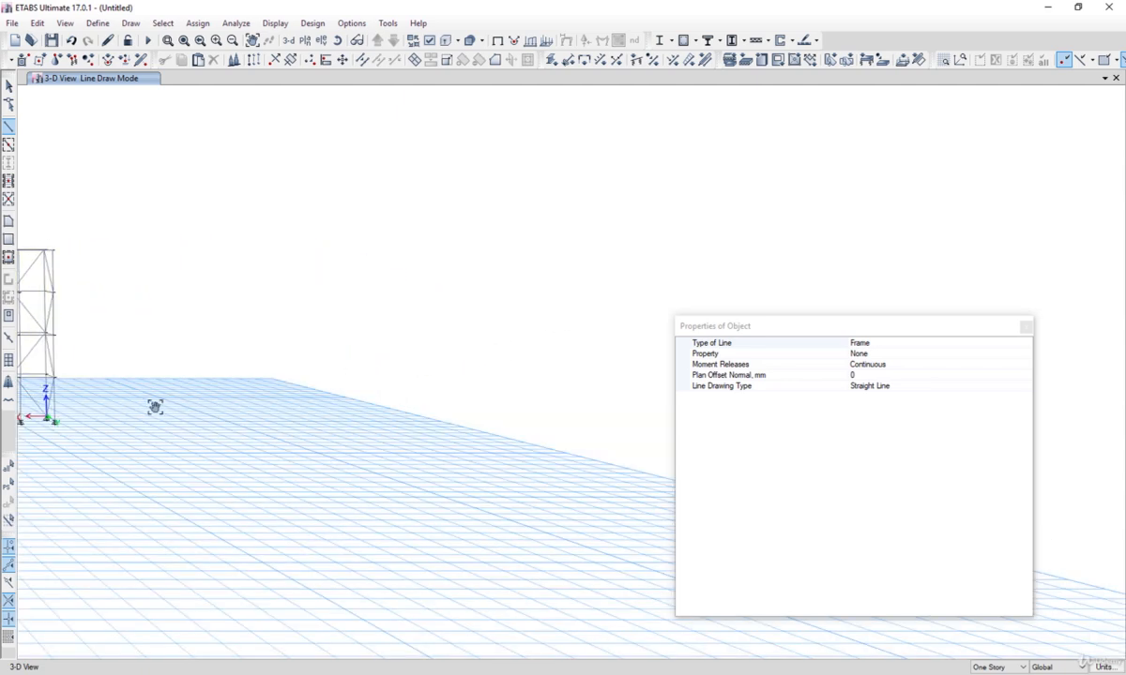
middle_drag(156, 404, 407, 510)
shift+middle_drag(358, 480, 398, 492)
shift+middle_drag(262, 386, 105, 399)
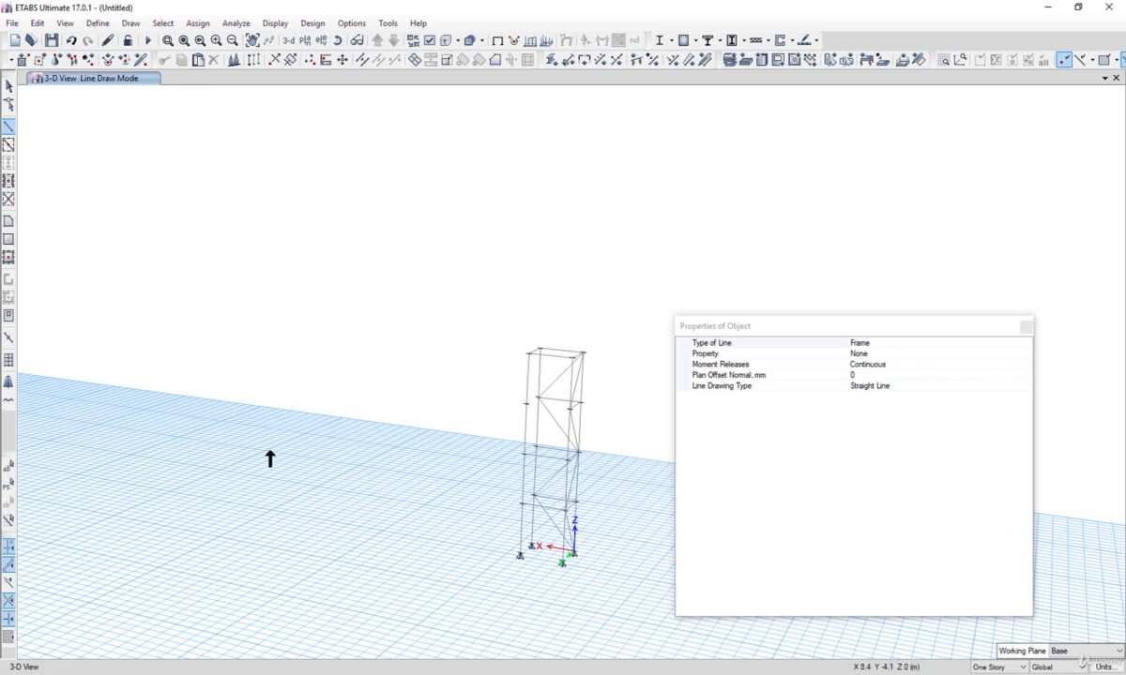
middle_drag(322, 494, 185, 480)
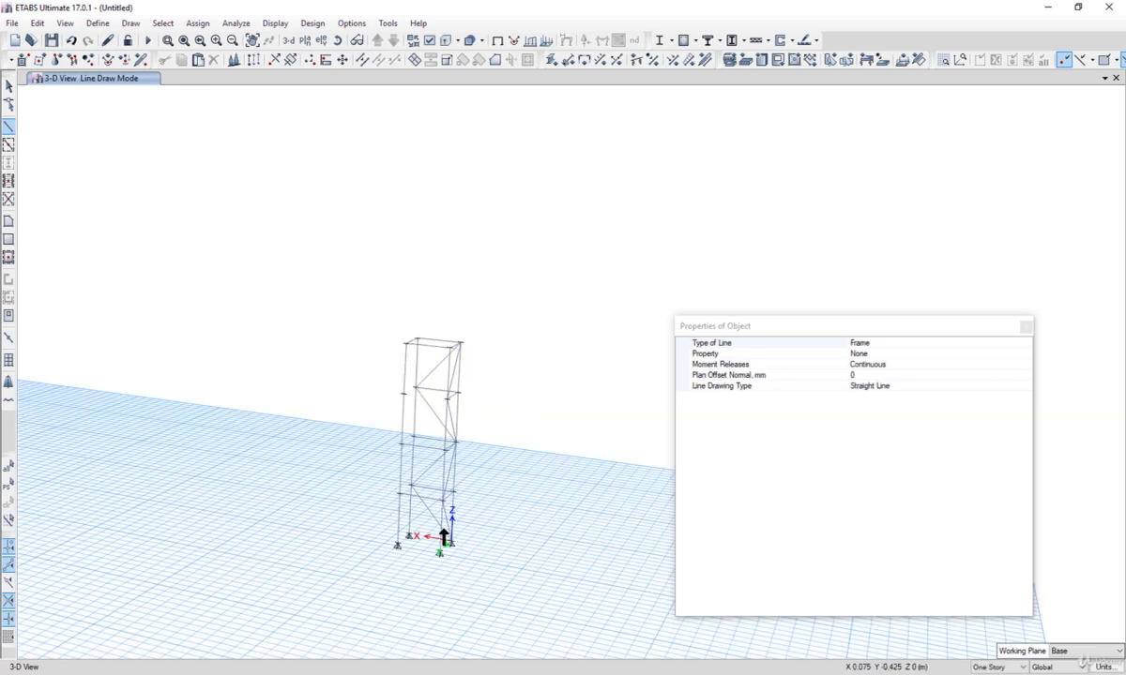
shift+drag(414, 519, 400, 507)
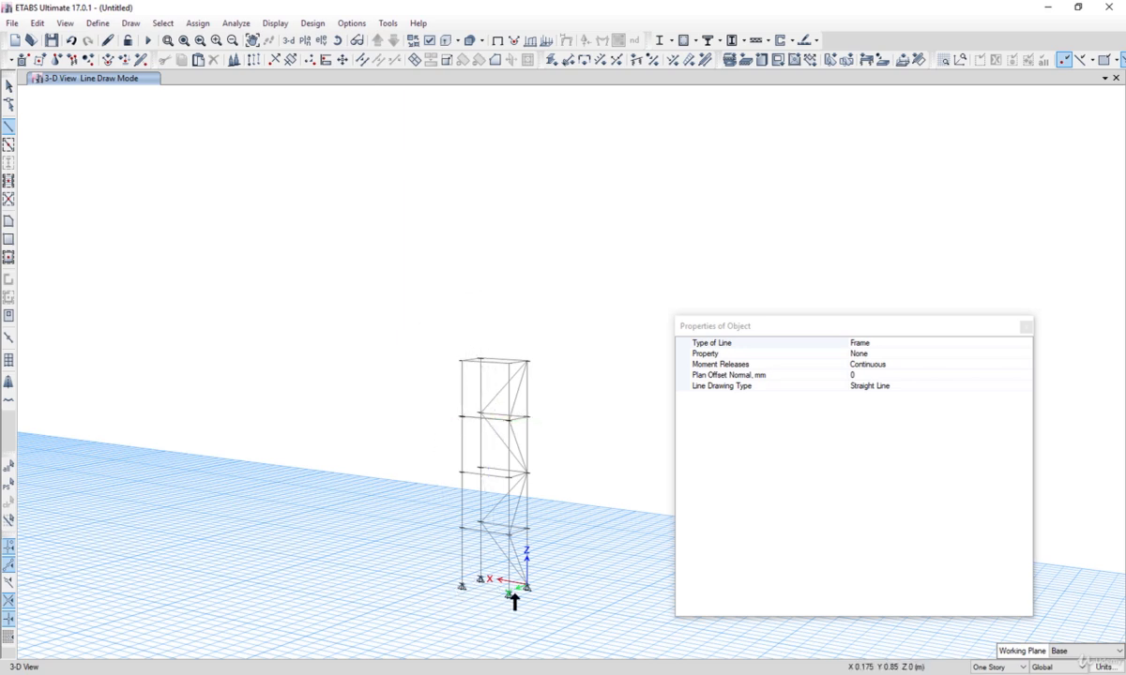
click(461, 585)
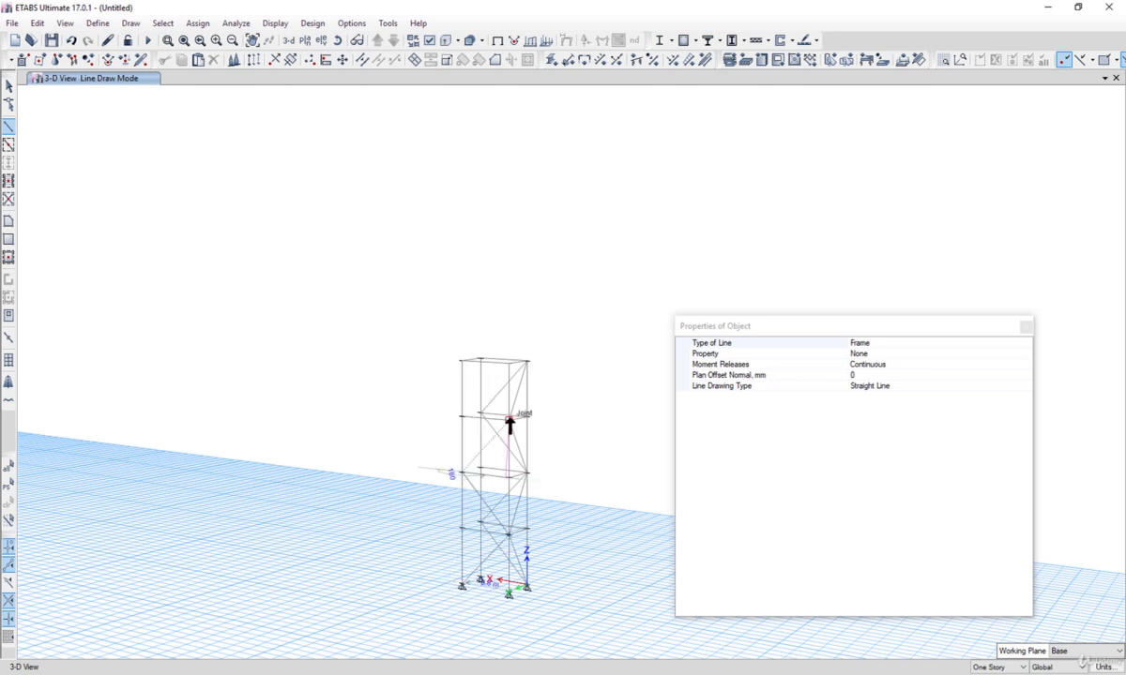
click(461, 361)
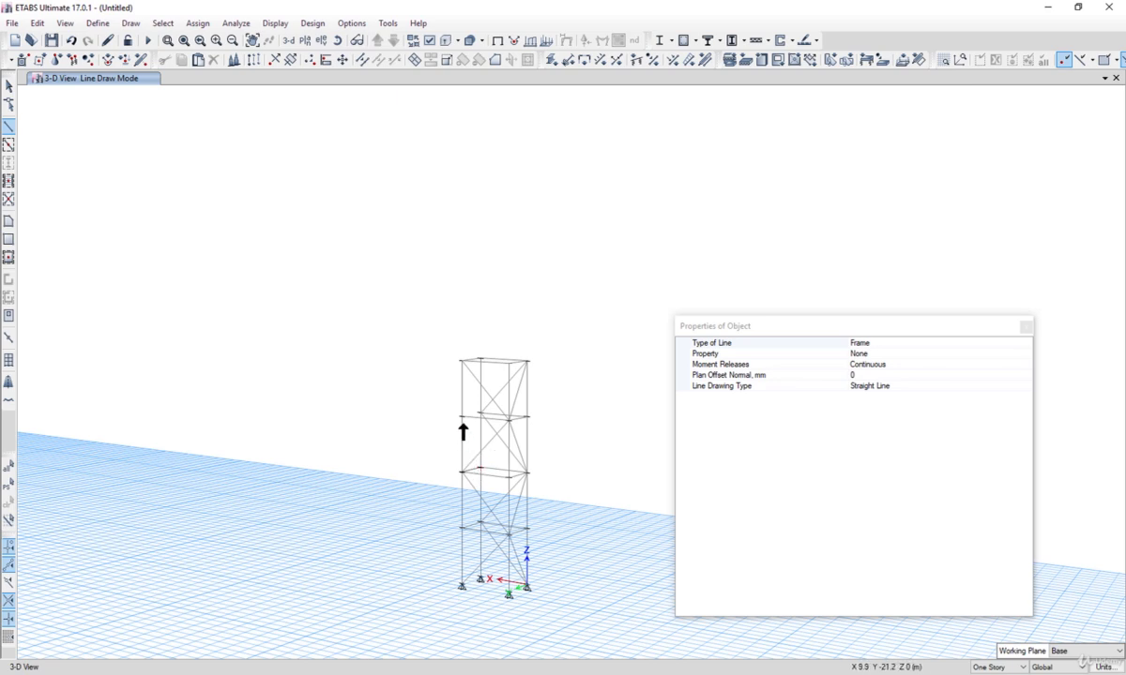
click(462, 586)
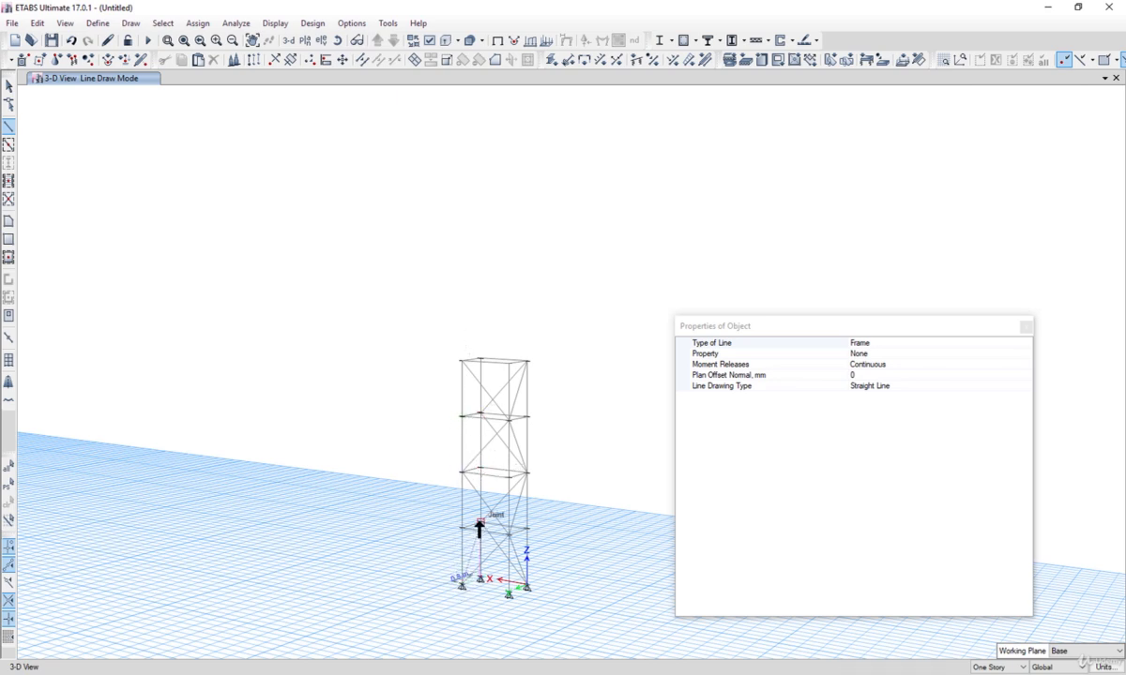
click(462, 470)
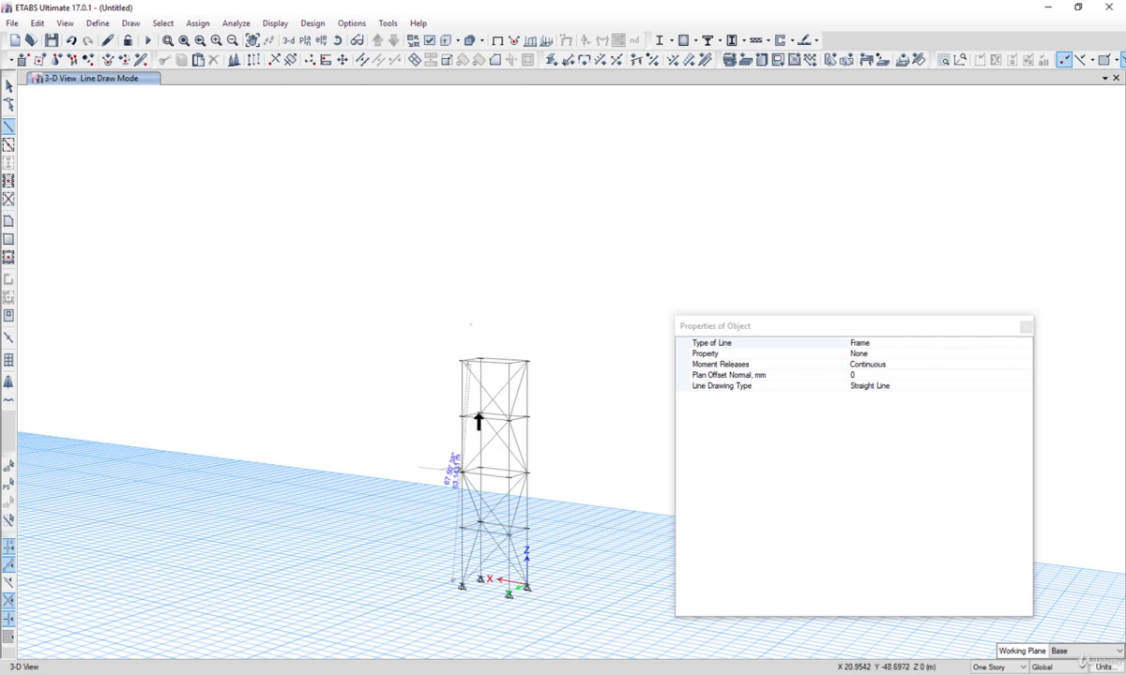
click(478, 414)
click(462, 363)
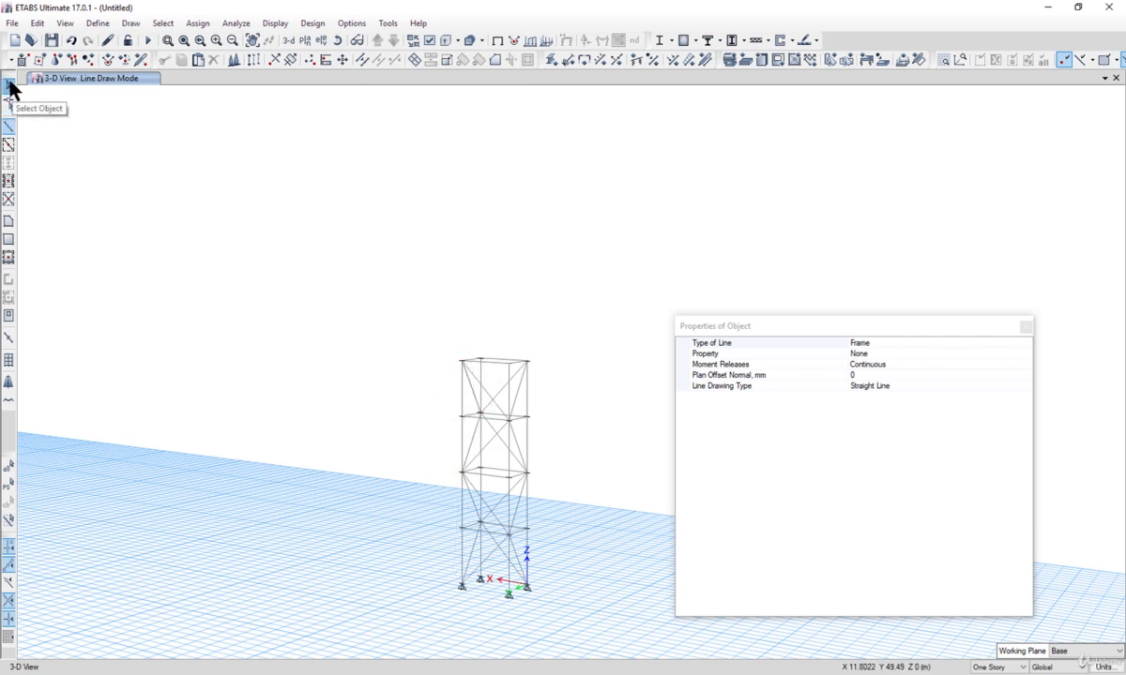
click(8, 86)
Step: Switch to the 3-D view and inspect the completed braced tower frame
click(288, 40)
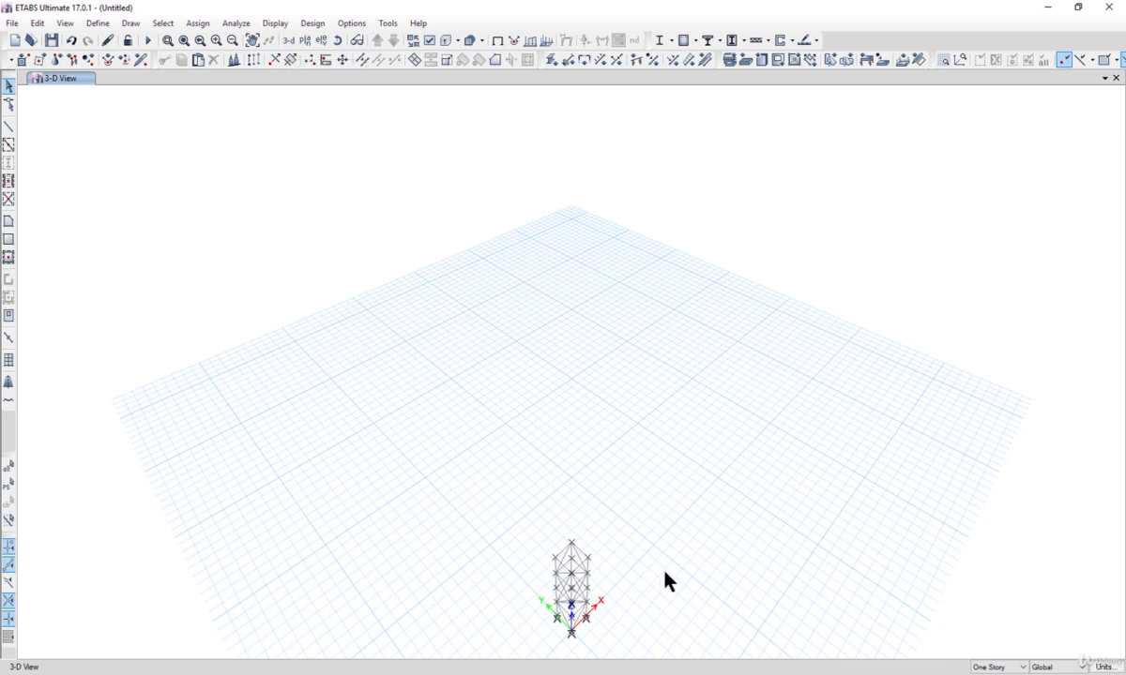
middle_drag(672, 563, 558, 400)
scroll(478, 440, up, 5)
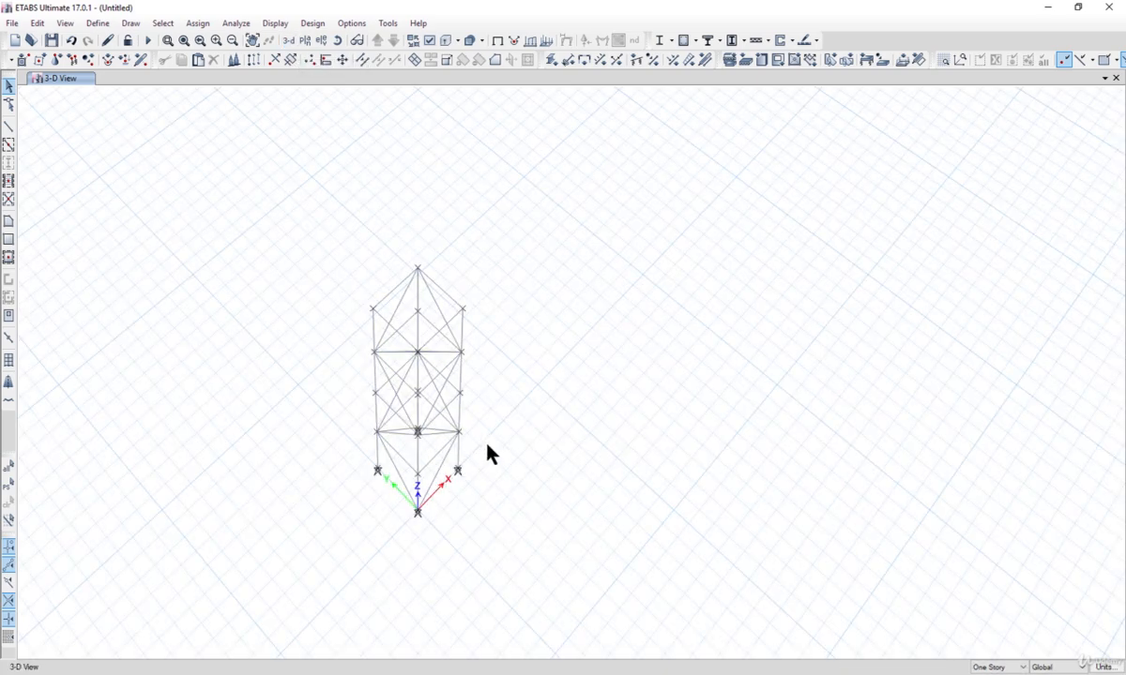
scroll(527, 467, down, 5)
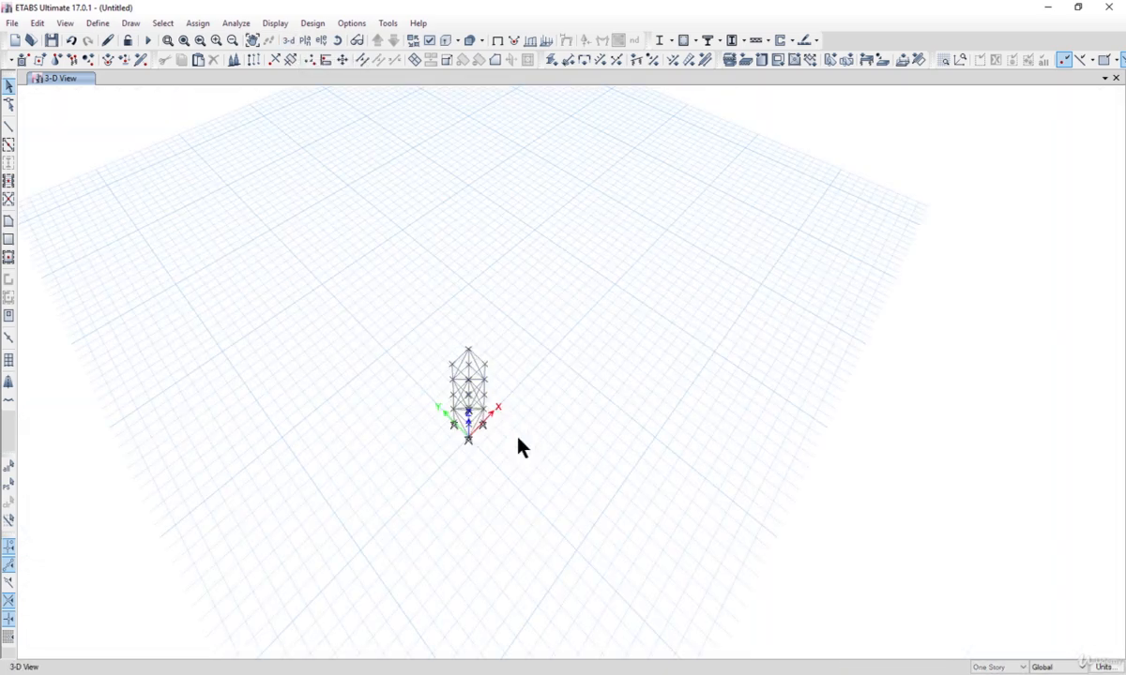
scroll(516, 422, up, 3)
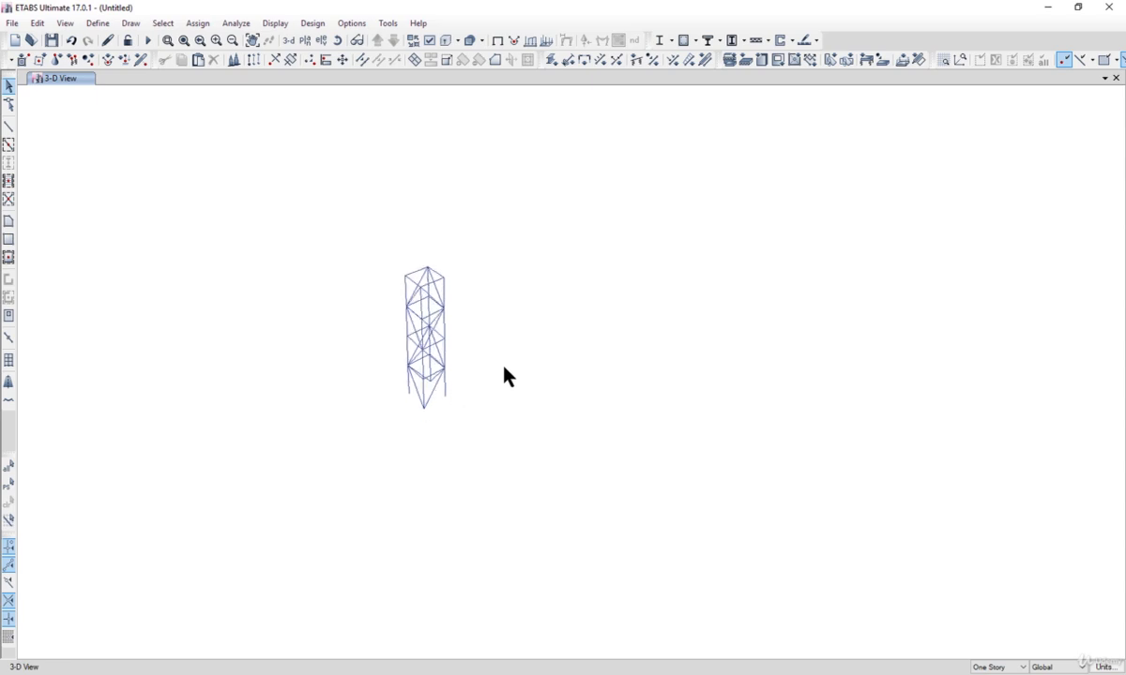
scroll(436, 359, up, 3)
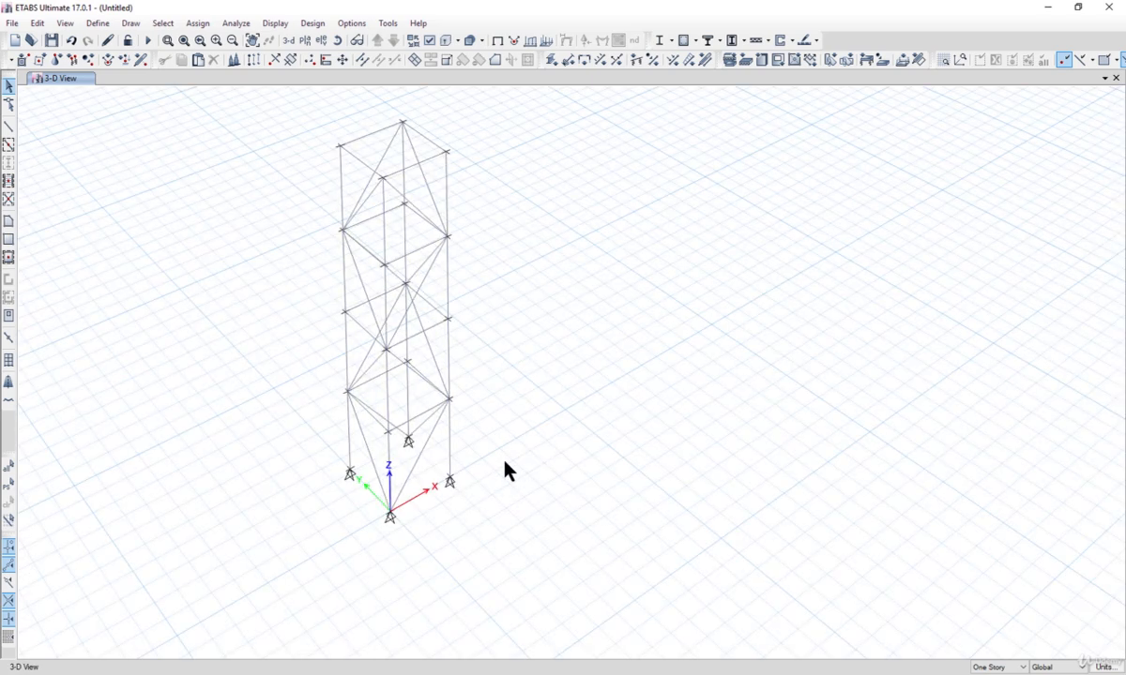
mouse_move(505, 460)
shift+middle_down()
mouse_move(496, 445)
mouse_move(521, 455)
shift+middle_up()
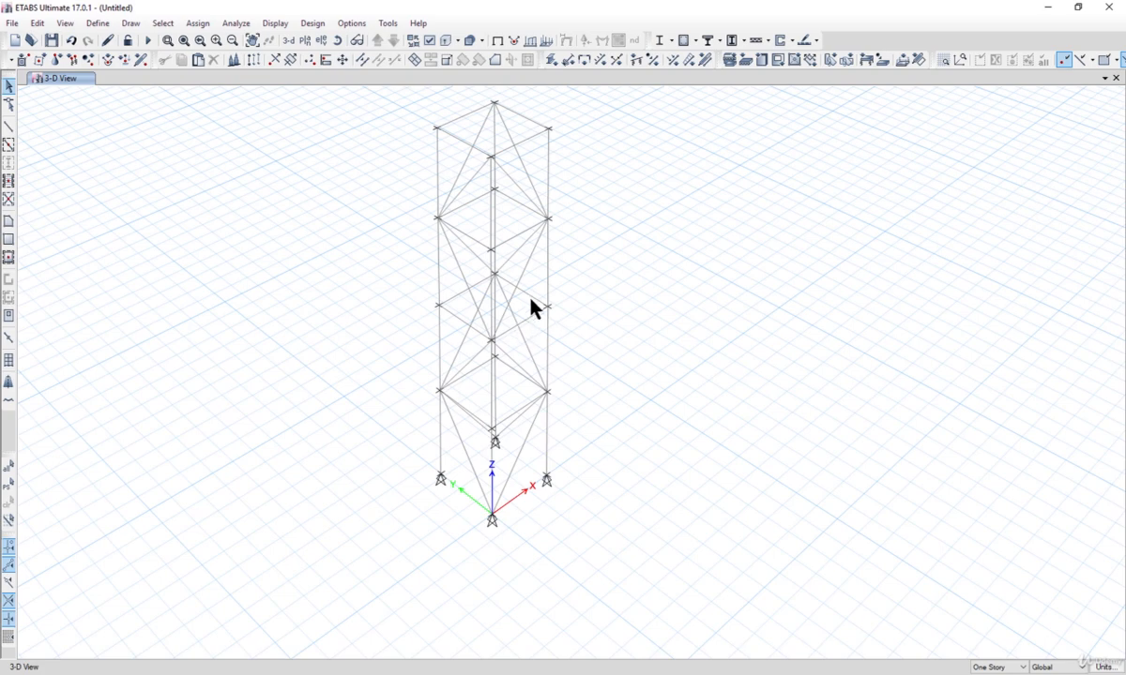
Step: Select two top-level beams of the tower and view the object information of one of them
middle_drag(530, 305, 564, 441)
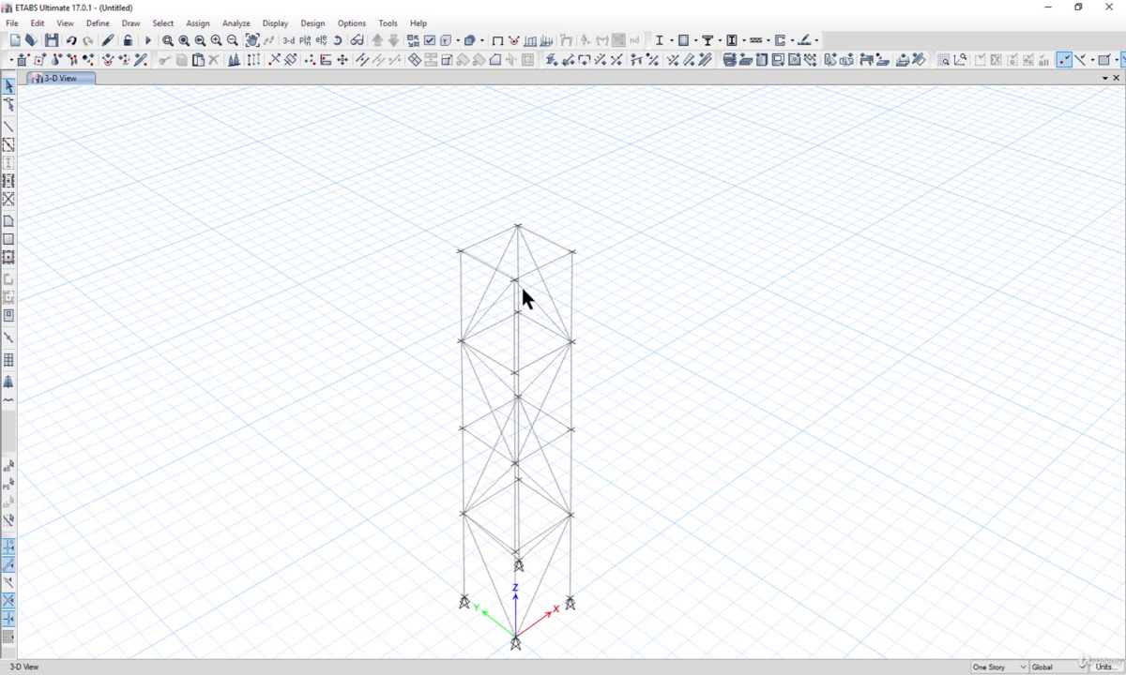
middle_drag(517, 385, 470, 445)
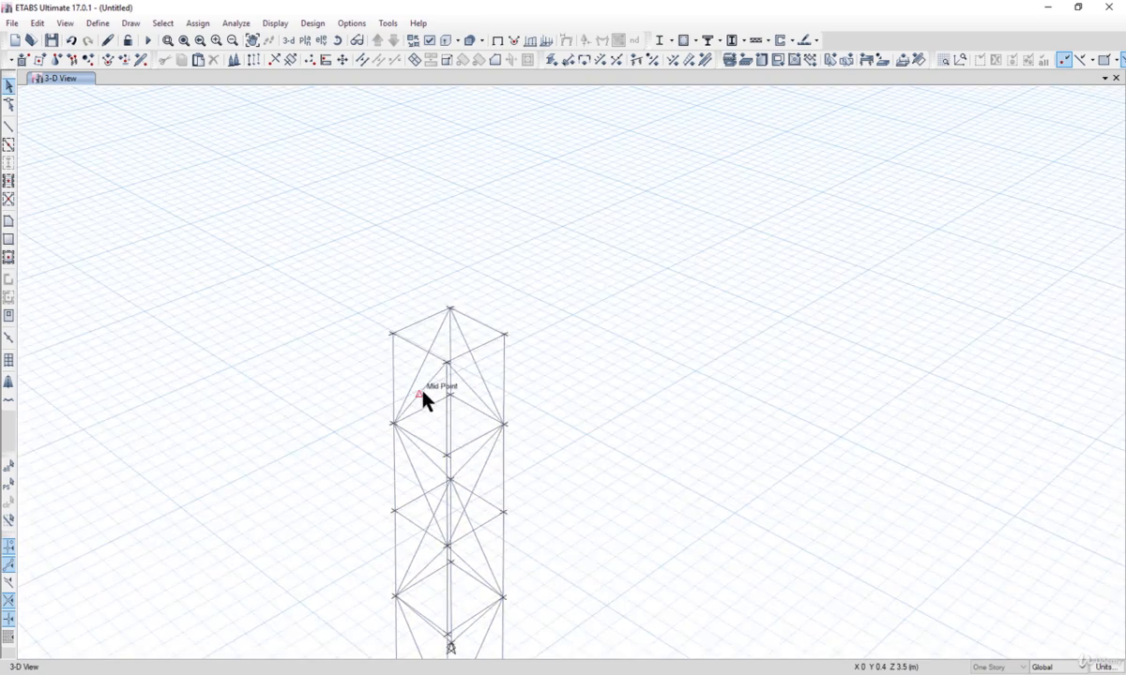
scroll(427, 397, down, 2)
scroll(422, 384, up, 2)
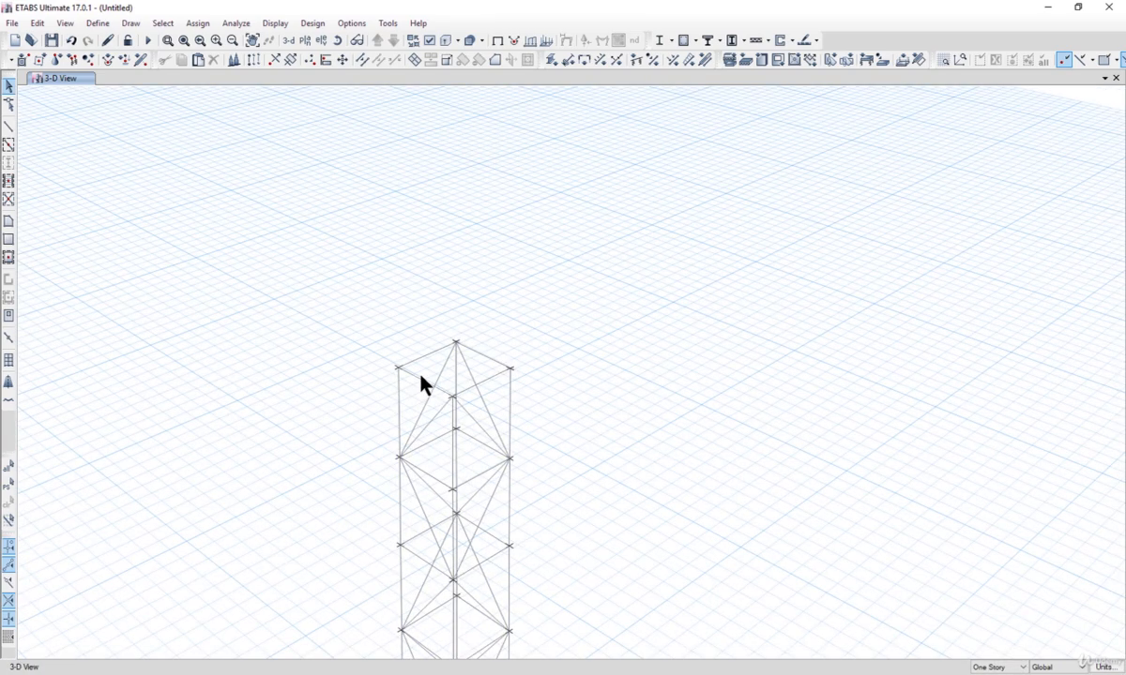
click(421, 377)
click(480, 355)
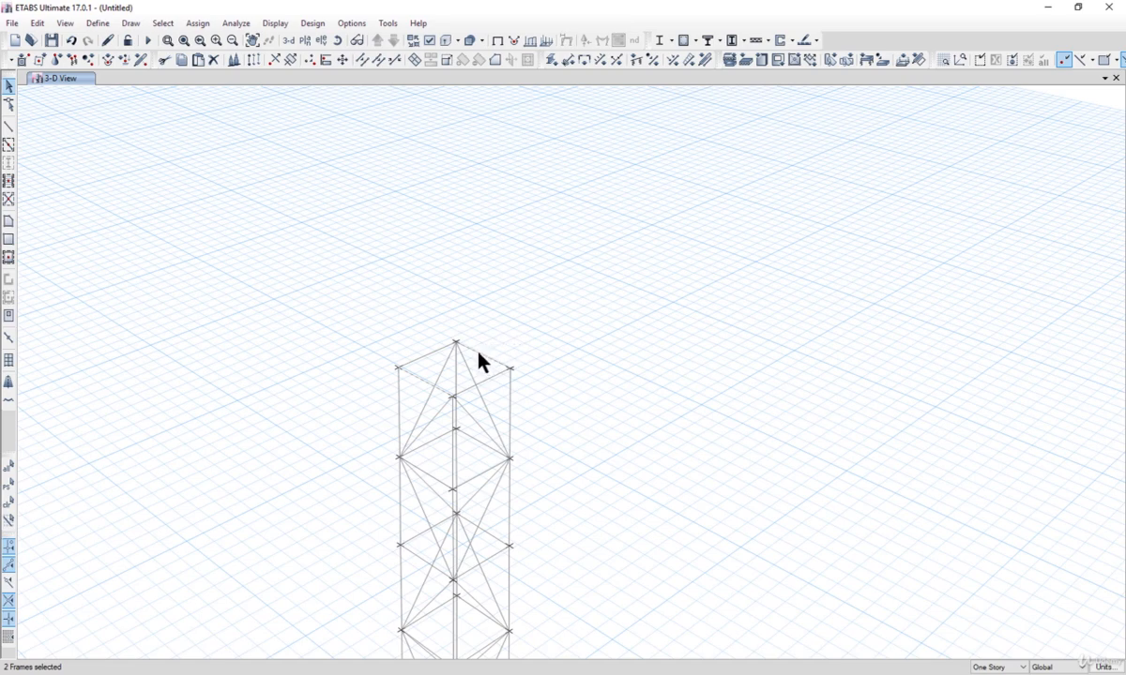
right_click(476, 355)
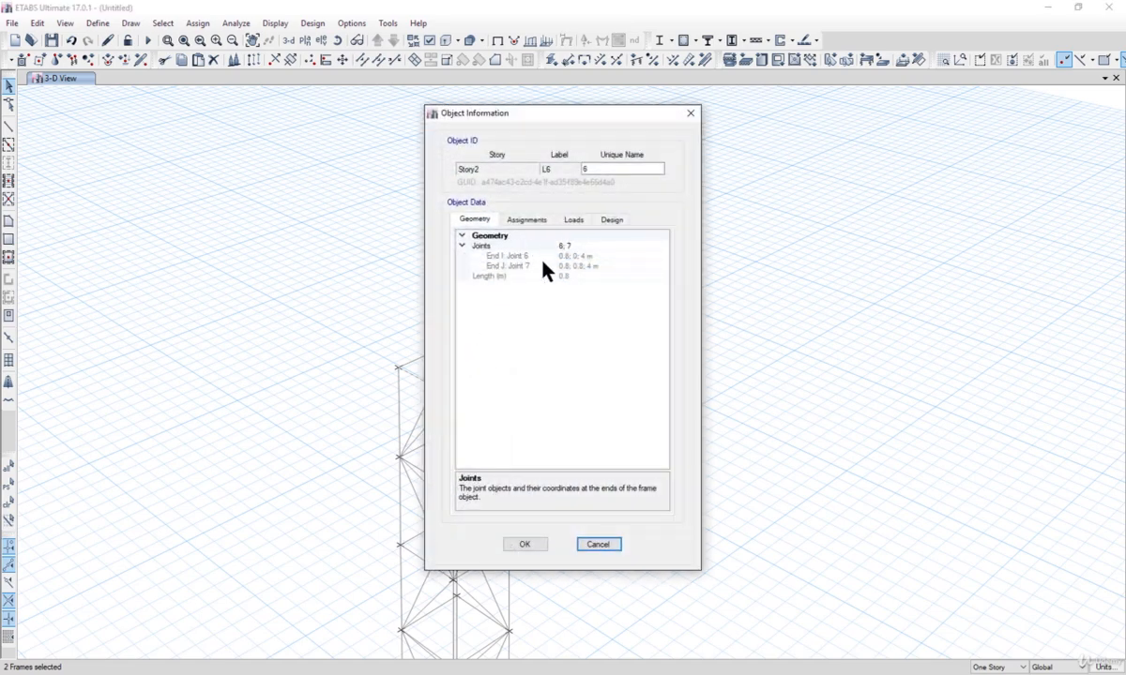
click(597, 546)
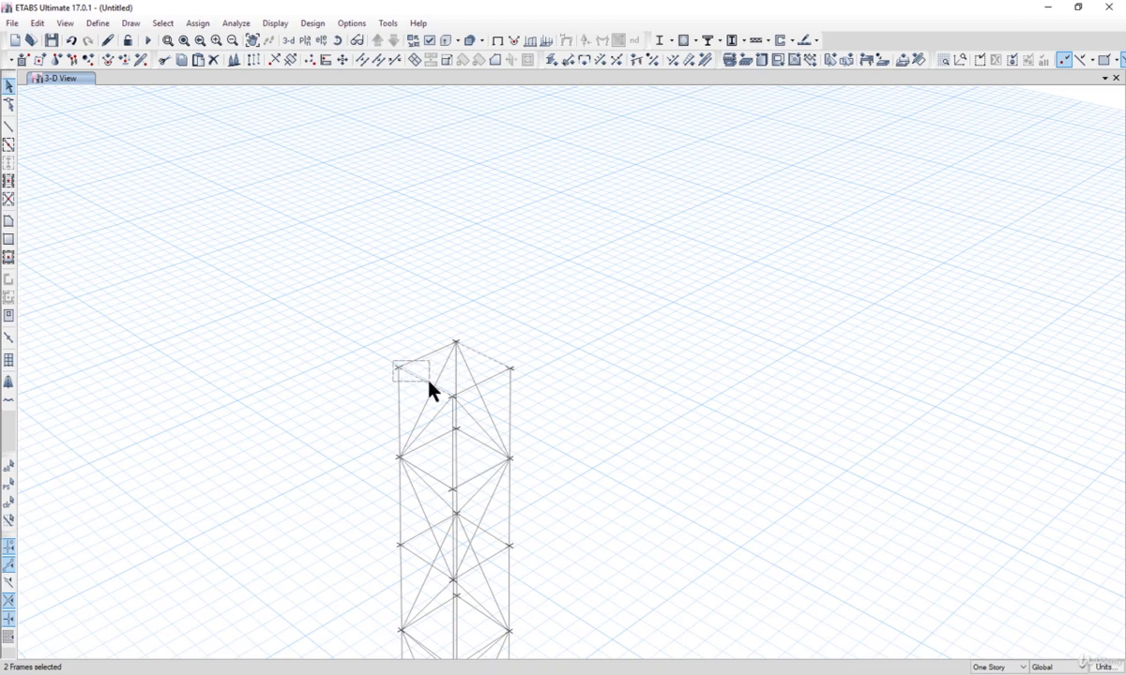
Step: Try copying the selected top members and pasting them with zero offset, then undo the paste
drag(429, 384, 430, 384)
key(ctrl+c)
key(ctrl+v)
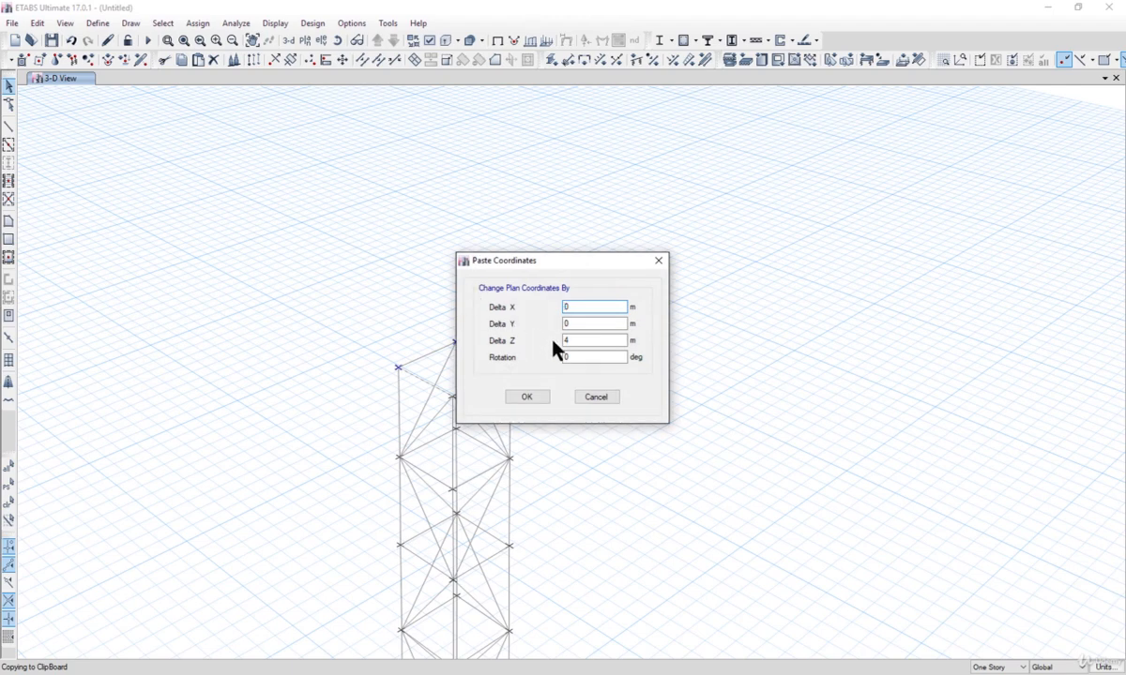
double_click(575, 342)
drag(588, 258, 667, 219)
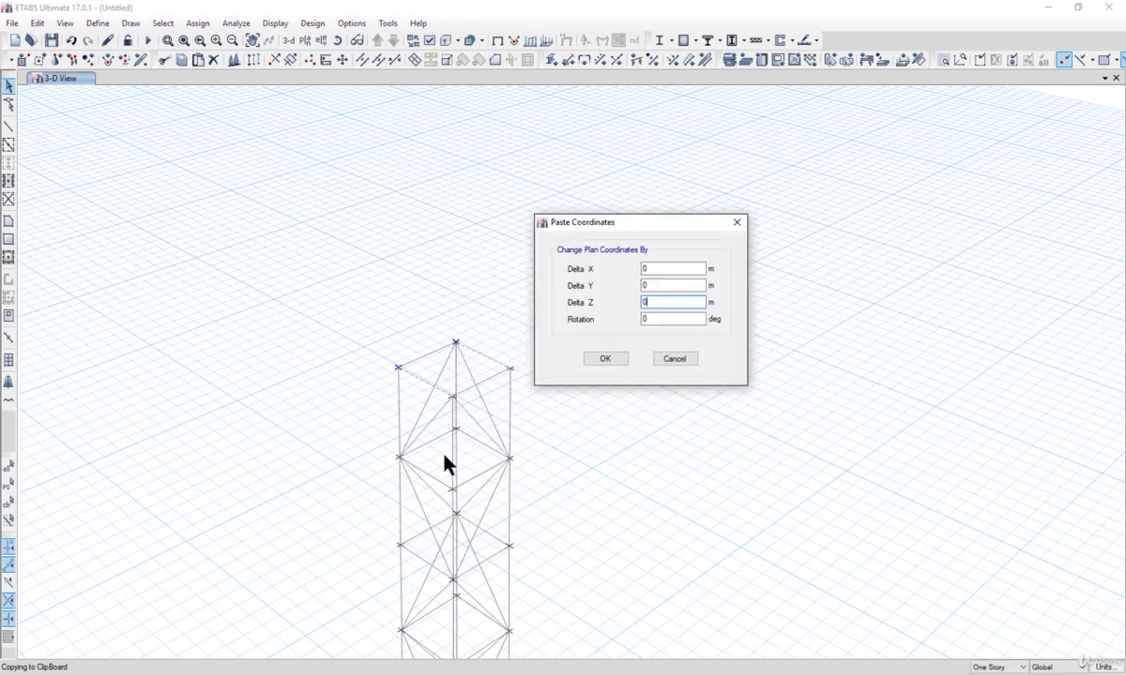
scroll(449, 636, up, 2)
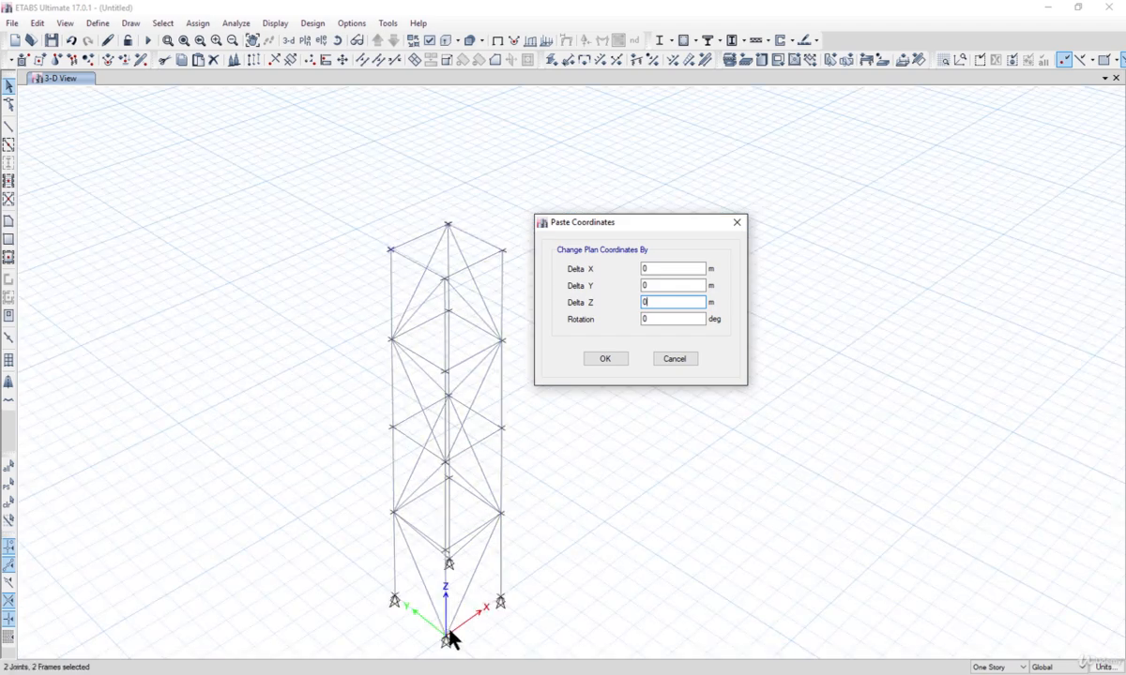
key(shift+Tab)
click(604, 359)
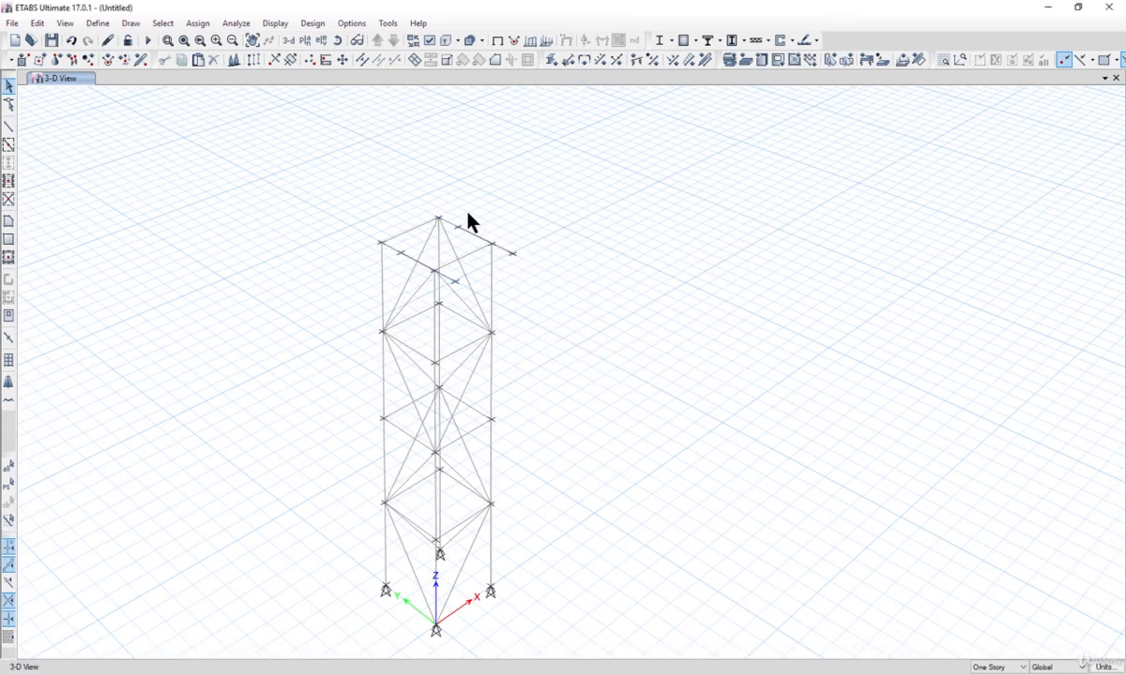
scroll(474, 226, up, 3)
key(ctrl+z)
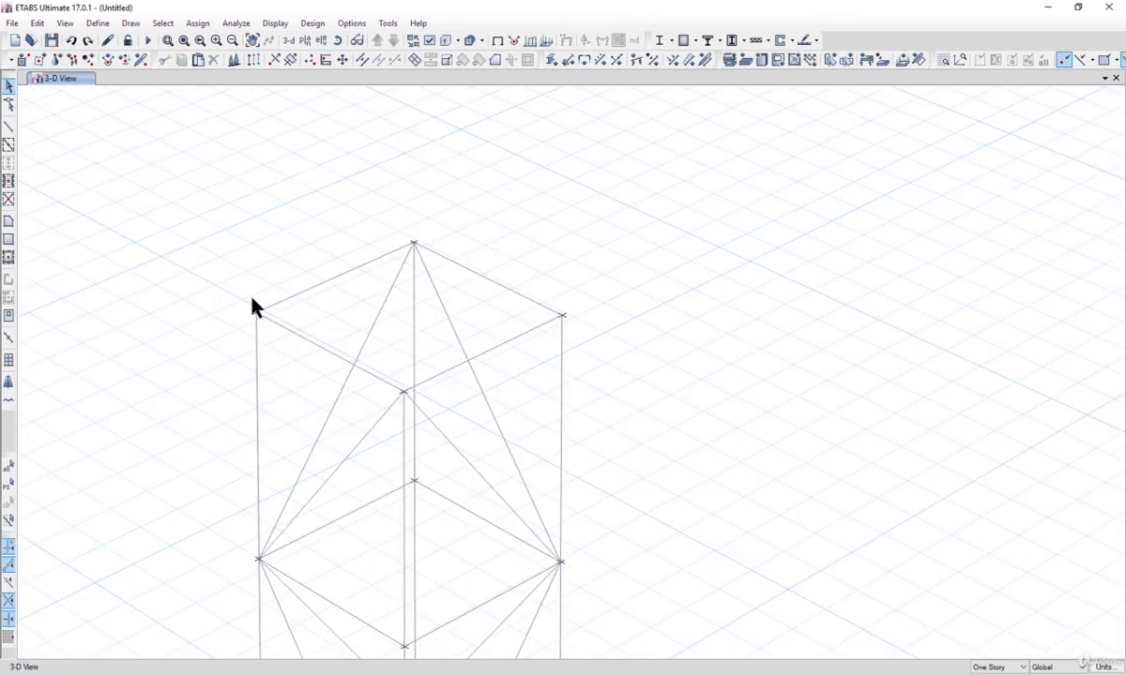
Step: Copy the selected top joint and paste it with a Delta Y offset of -0.3 m
drag(275, 332, 275, 333)
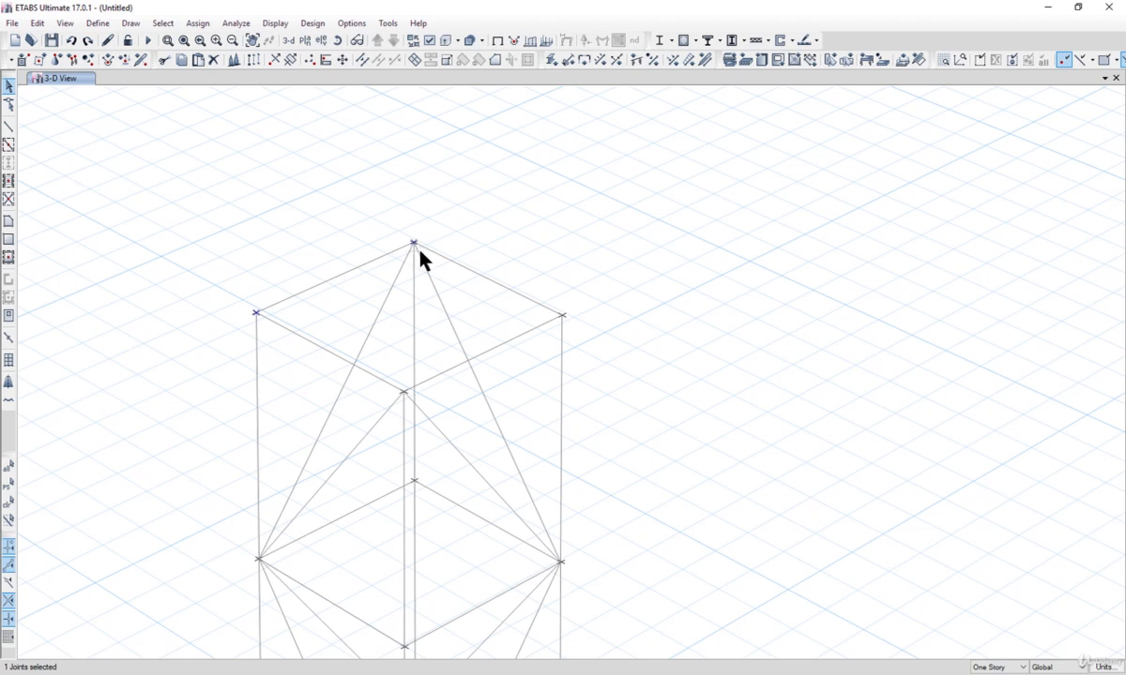
key(ctrl+c)
key(ctrl+v)
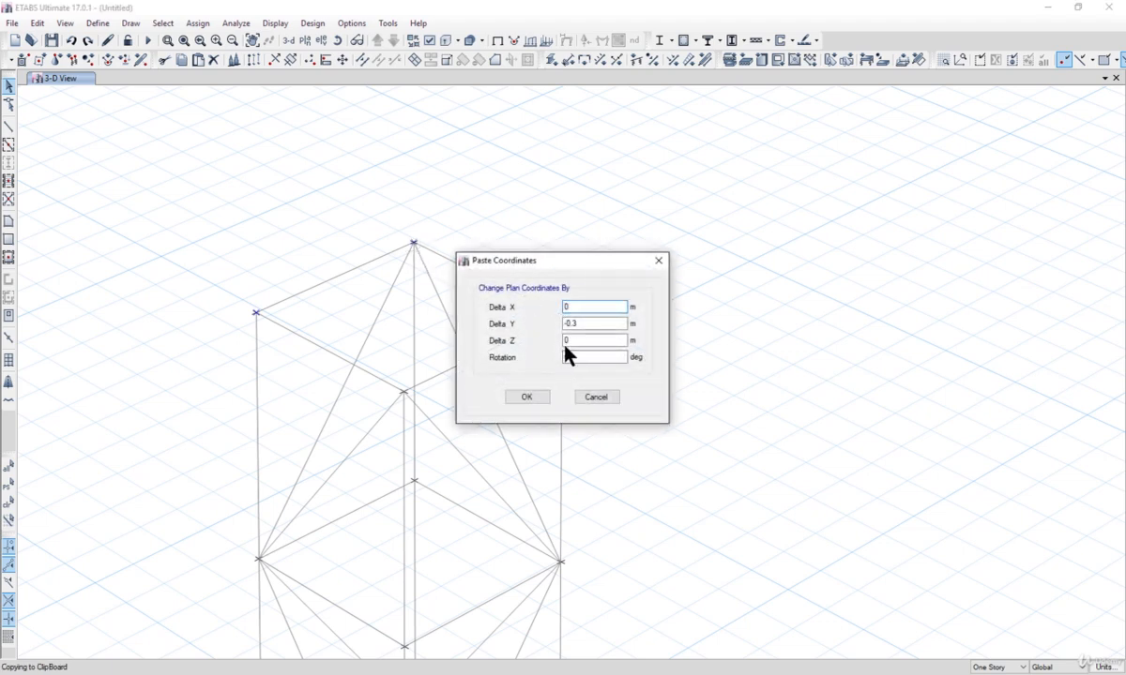
click(535, 402)
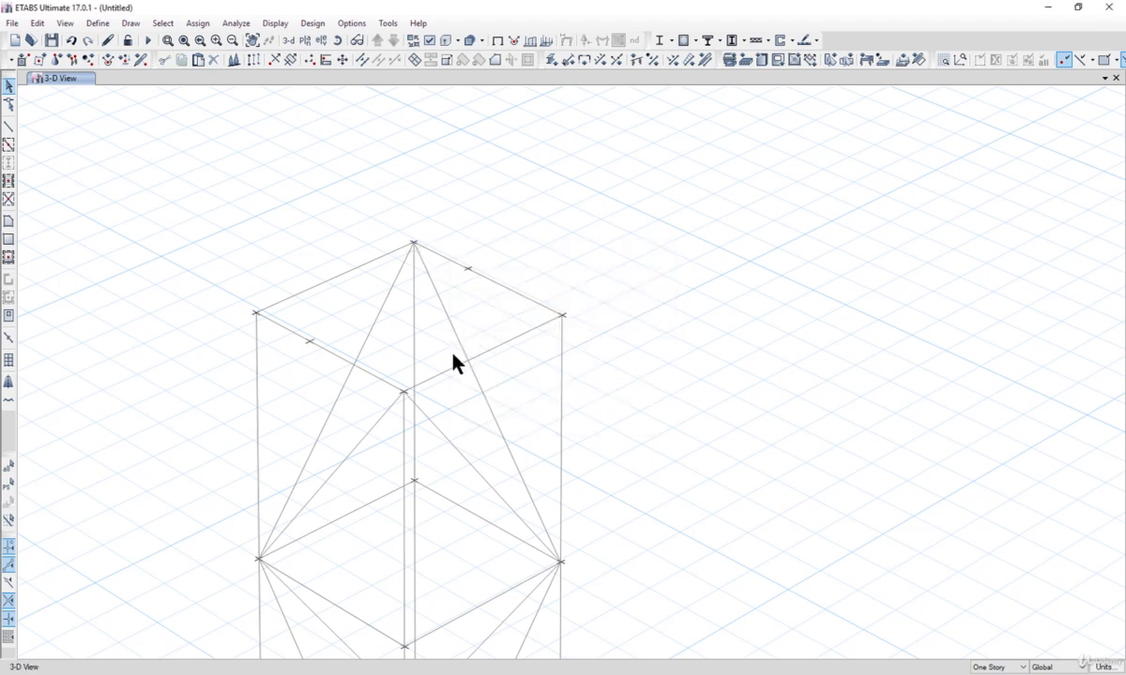
Step: Delete the top edge beam running from the corner joint across the tower top
click(326, 351)
click(484, 279)
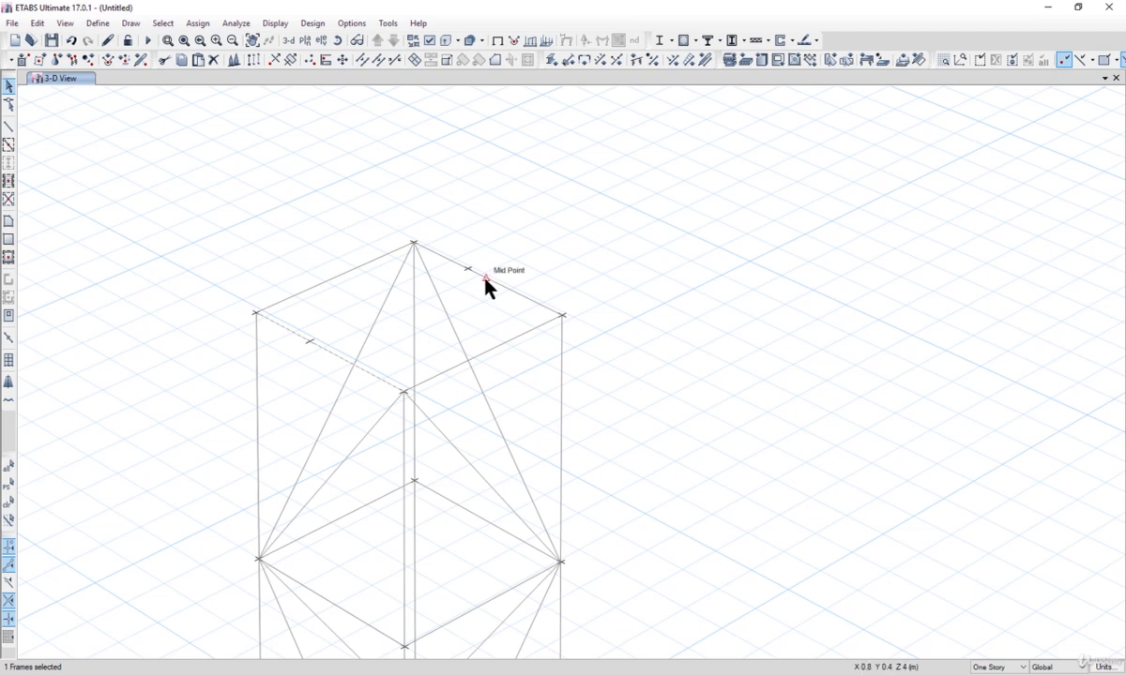
key(Delete)
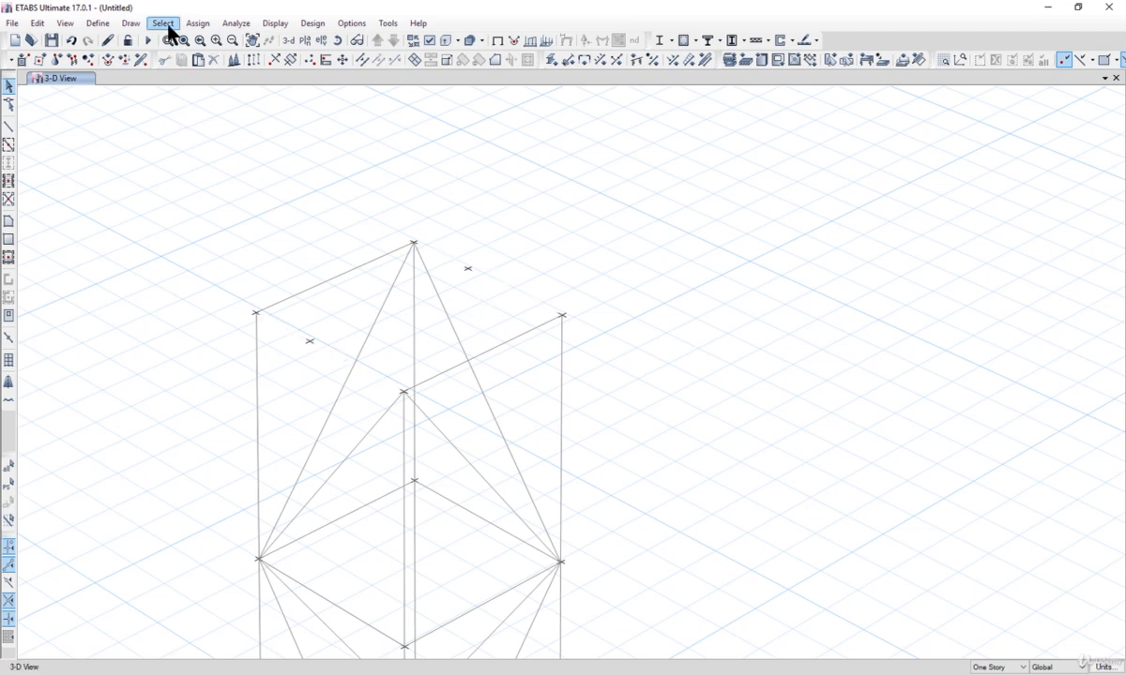
Step: Draw frame members along the tower top from the corner joint through the new offset joints, then exit drawing mode
click(130, 23)
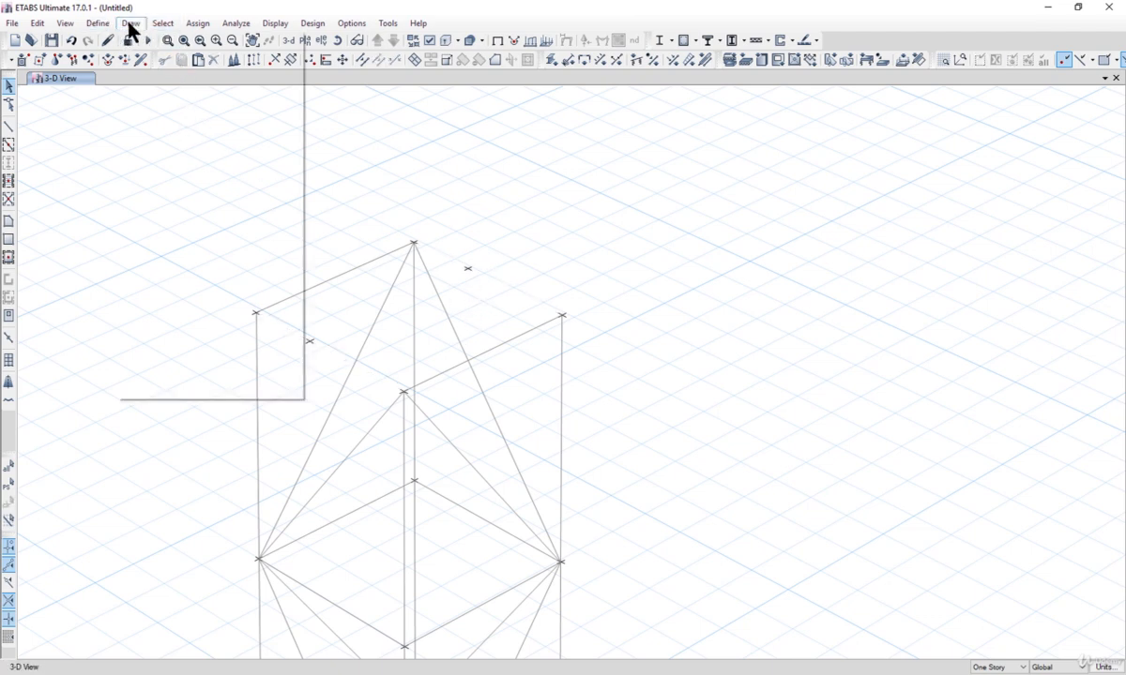
mouse_move(225, 97)
click(324, 98)
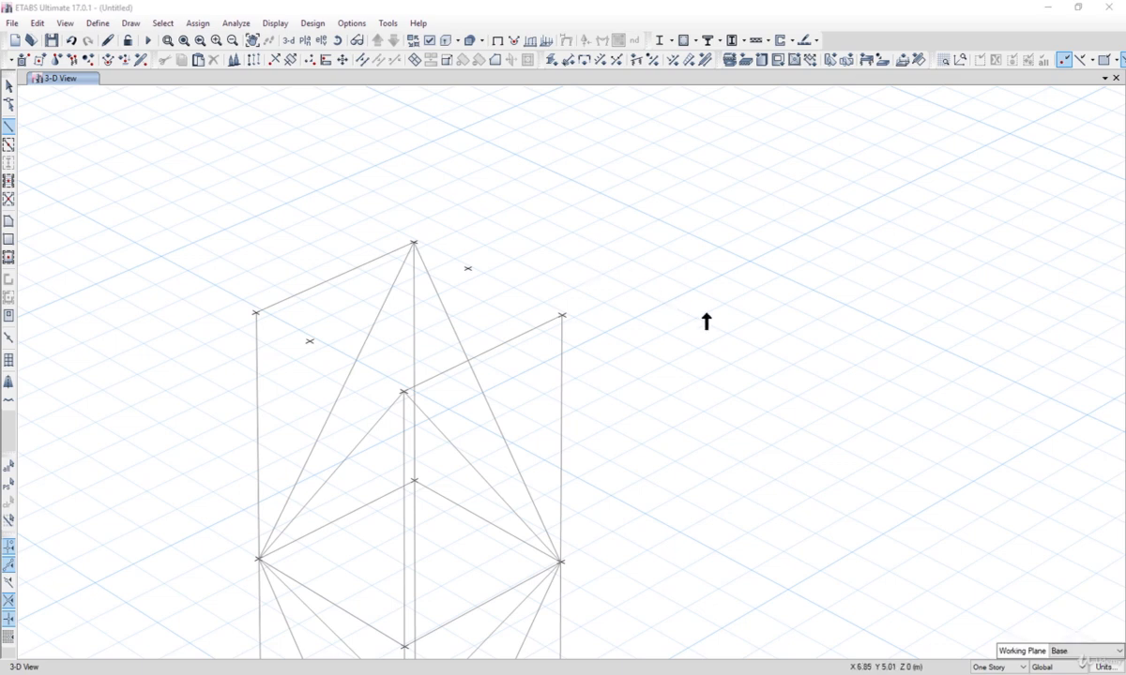
click(256, 312)
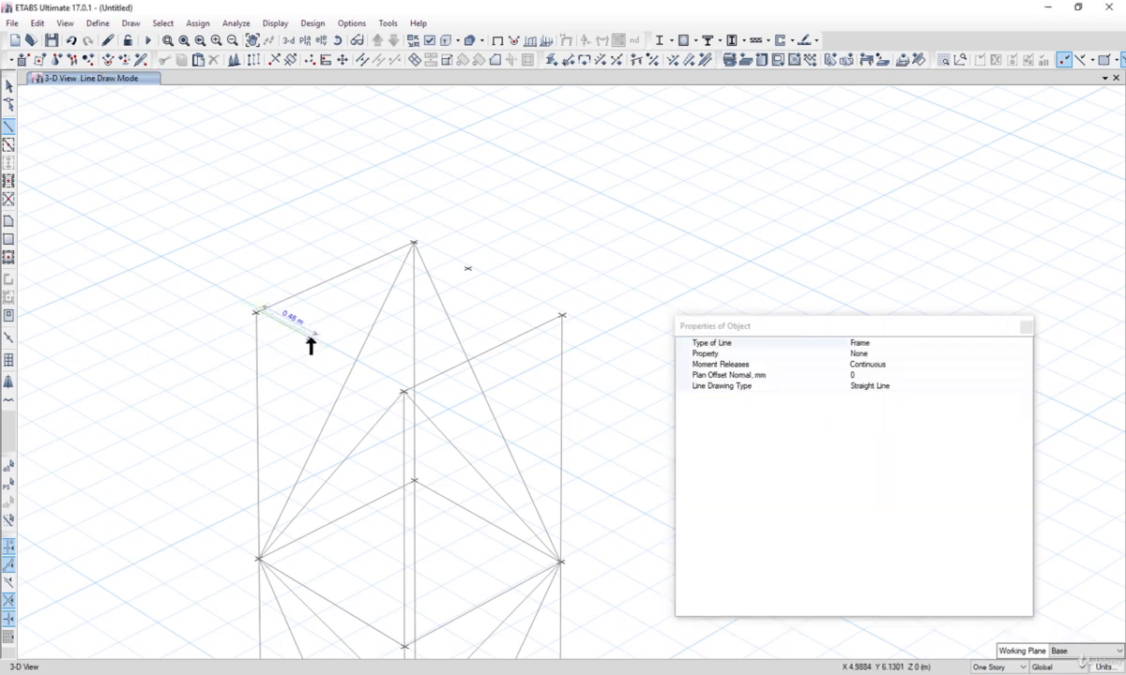
click(394, 370)
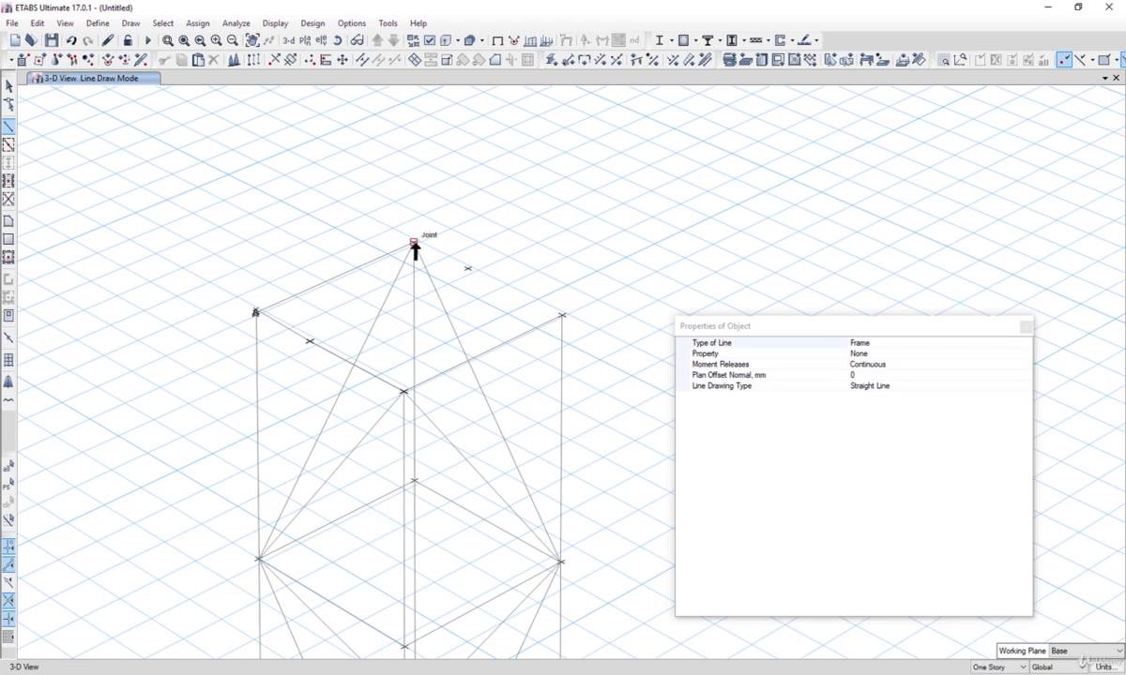
click(468, 269)
click(561, 315)
scroll(477, 286, down, 5)
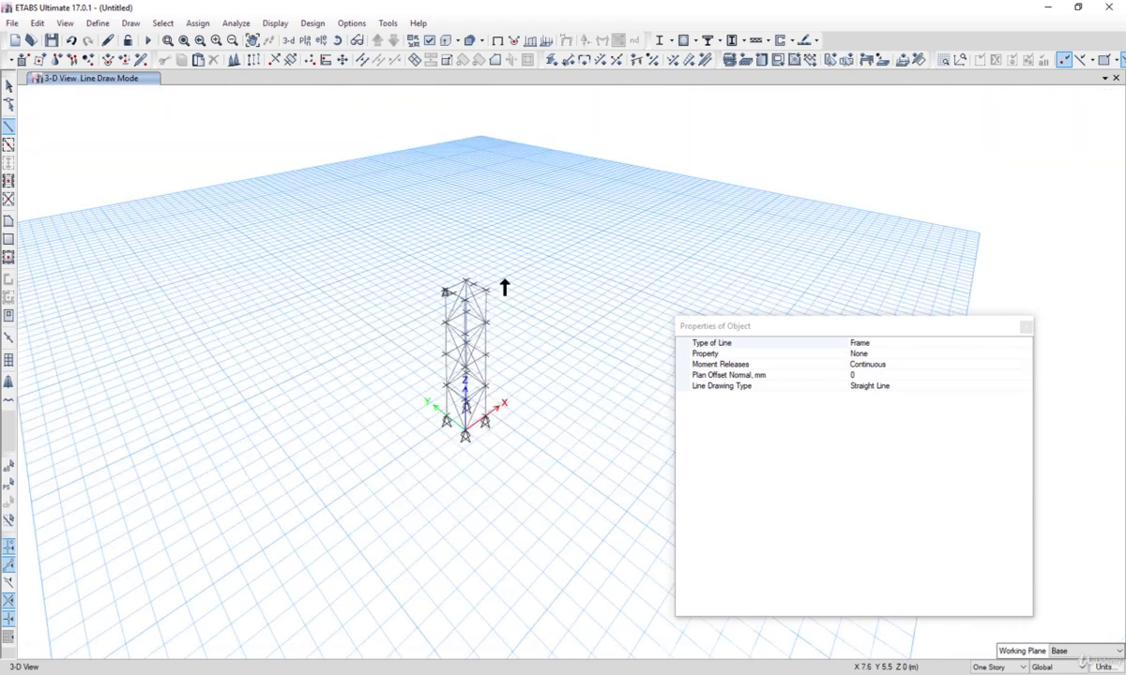
scroll(507, 289, up, 3)
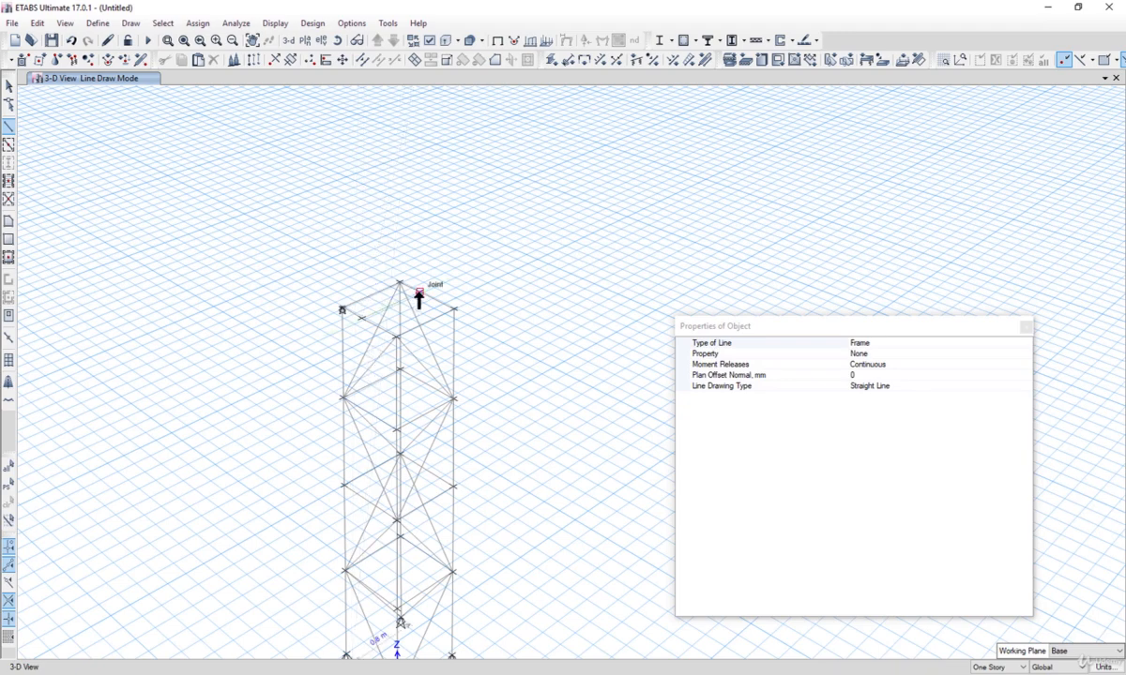
click(9, 86)
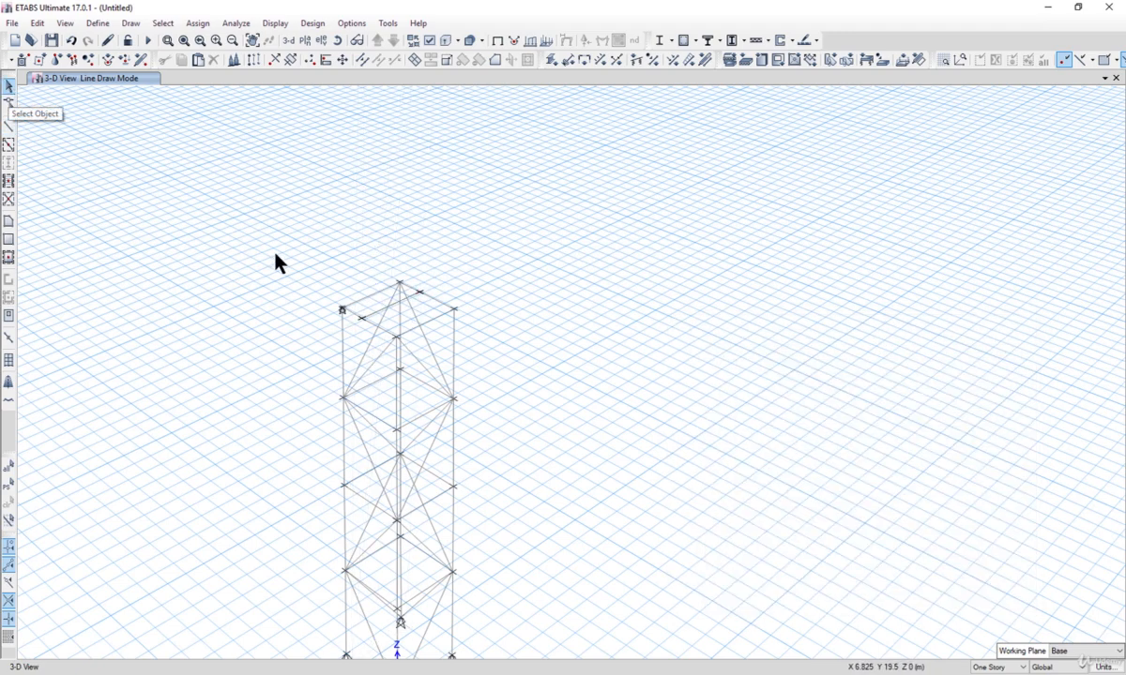
Step: Zoom in on the tower top and check the top-edge member at the corner joint
scroll(386, 314, down, 5)
scroll(386, 315, up, 5)
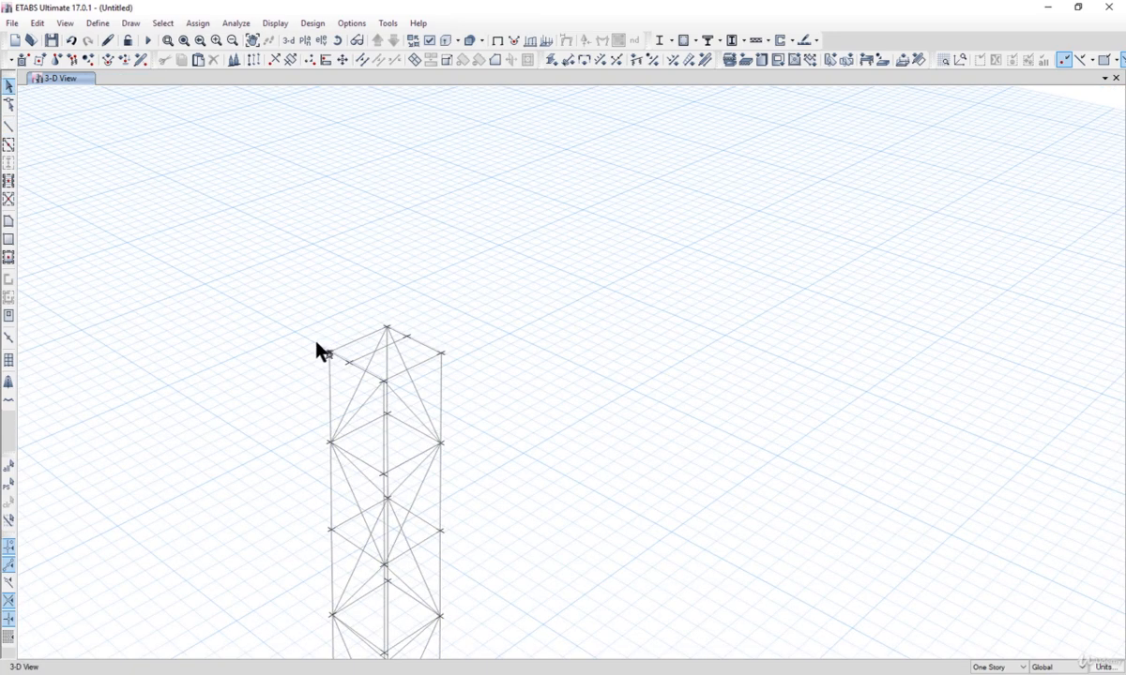
click(338, 366)
scroll(338, 366, up, 5)
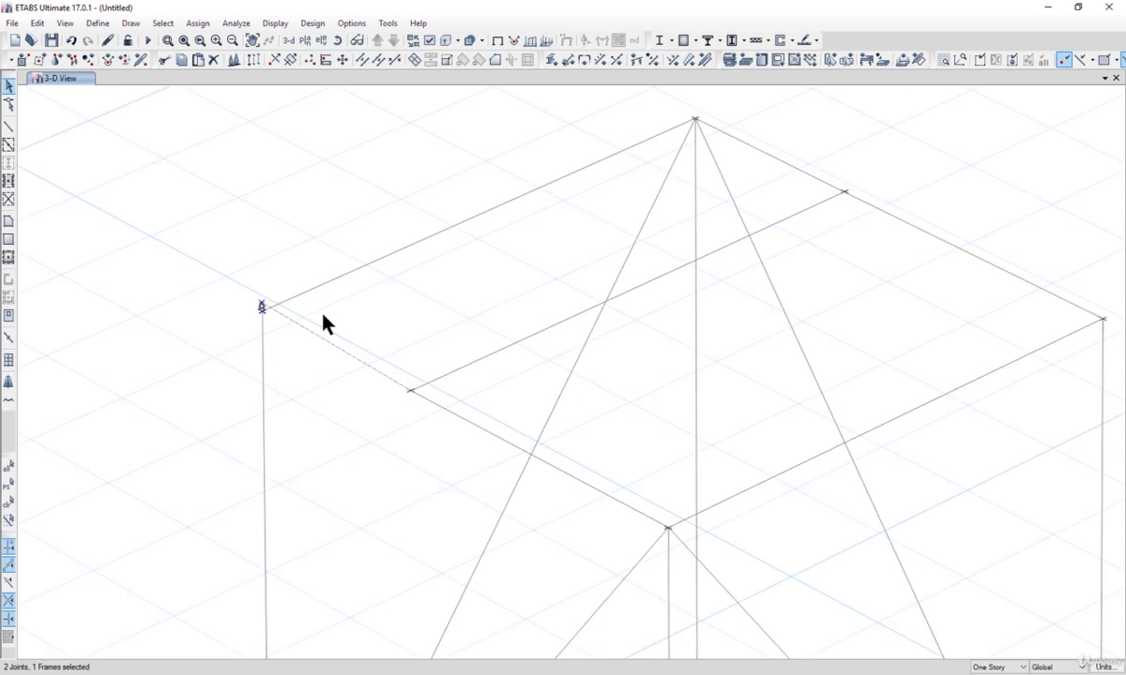
click(325, 323)
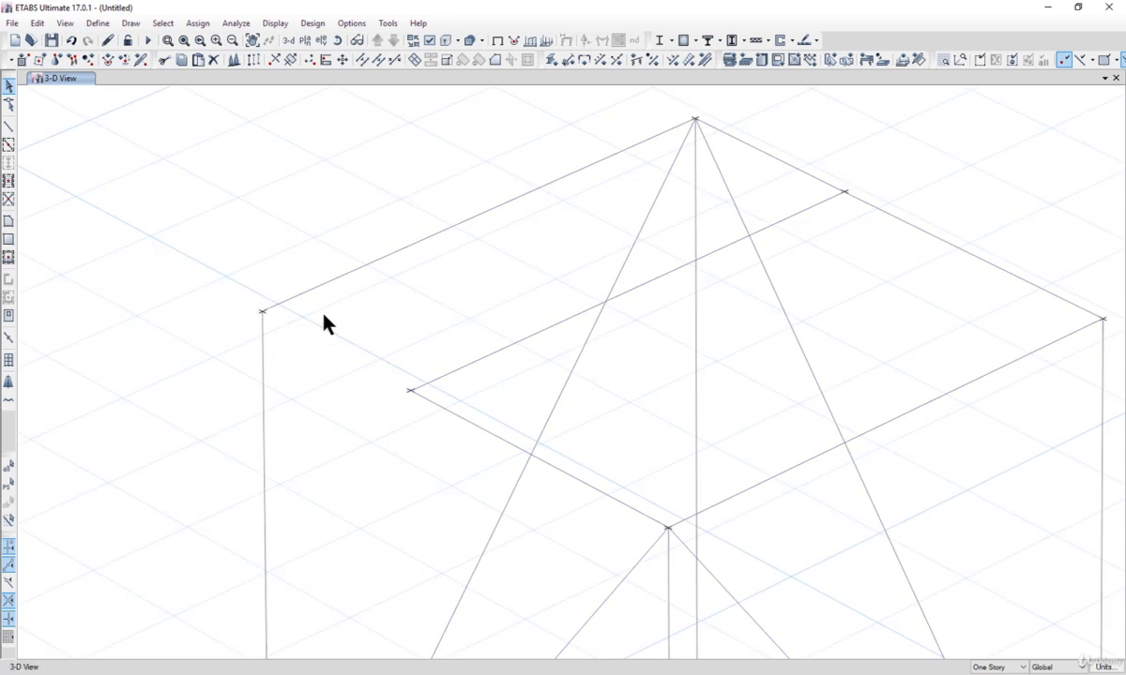
Step: Draw a frame member from the top corner joint to the offset joint on the top edge, then exit drawing mode
click(131, 24)
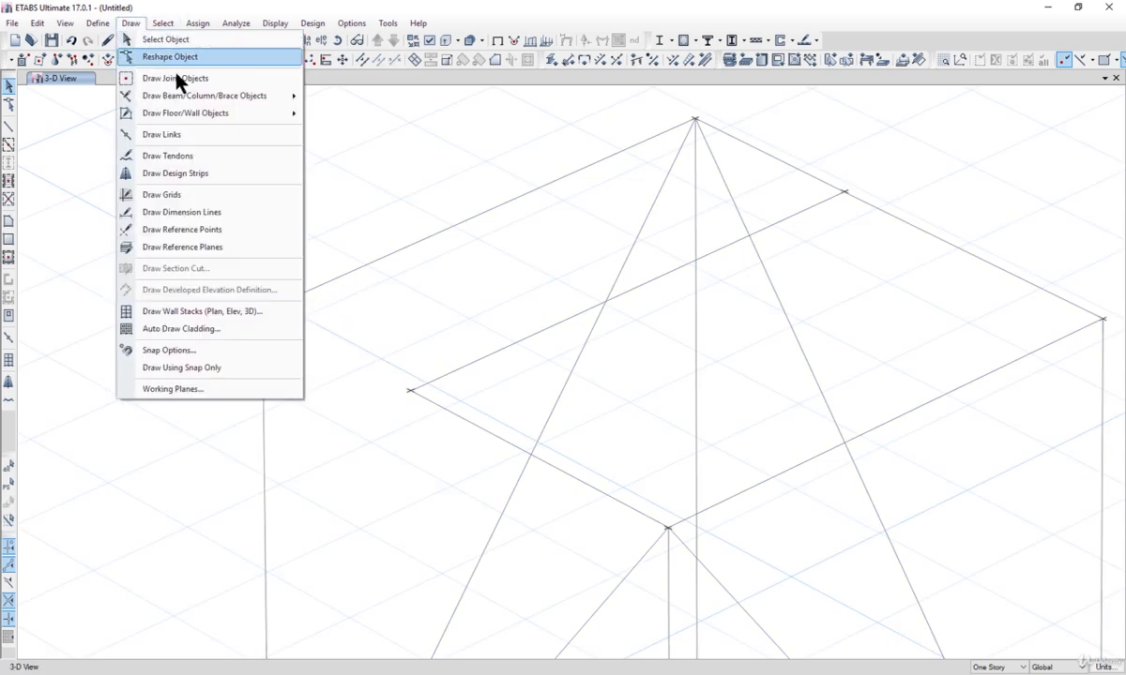
mouse_move(281, 95)
click(333, 96)
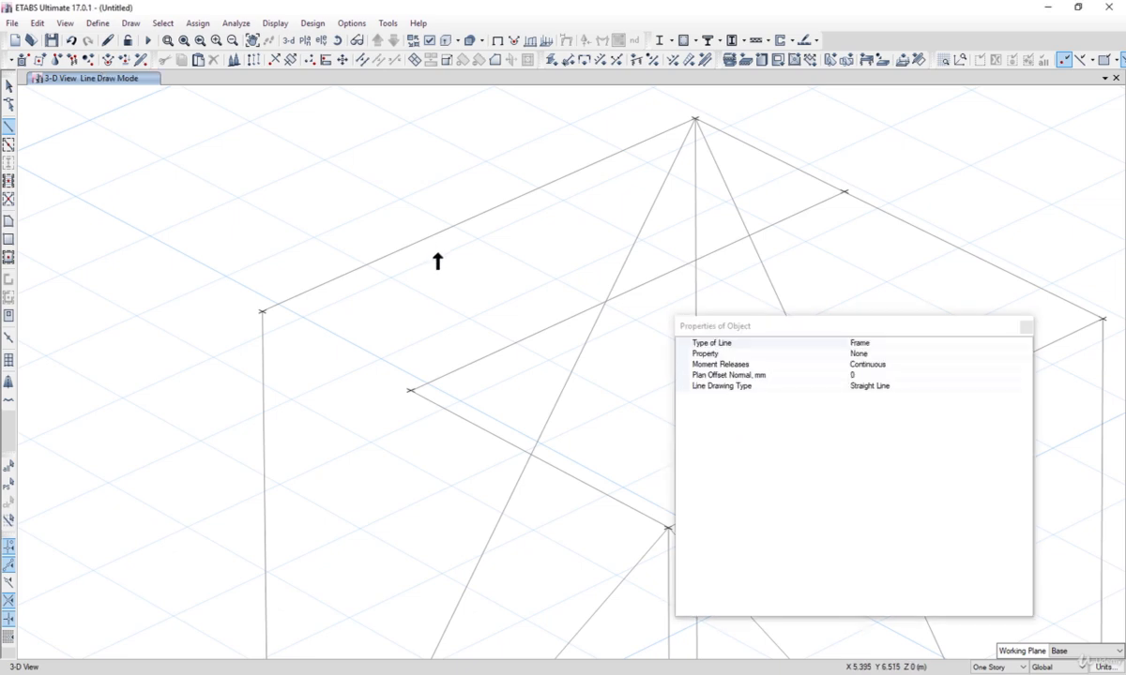
click(263, 313)
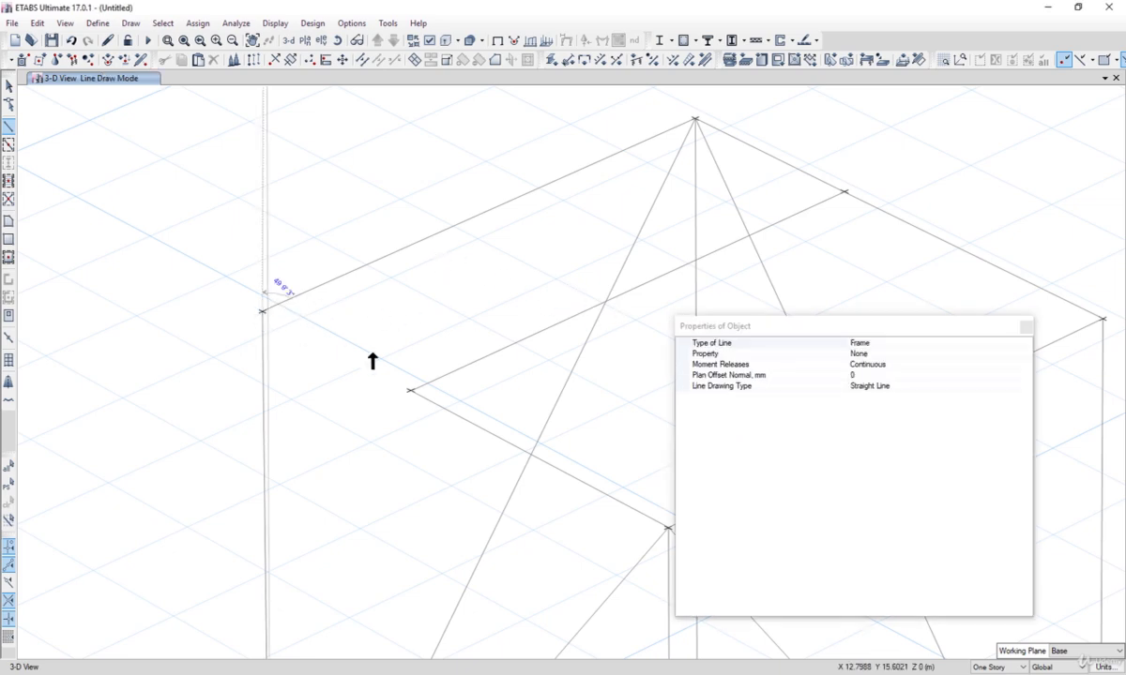
click(410, 390)
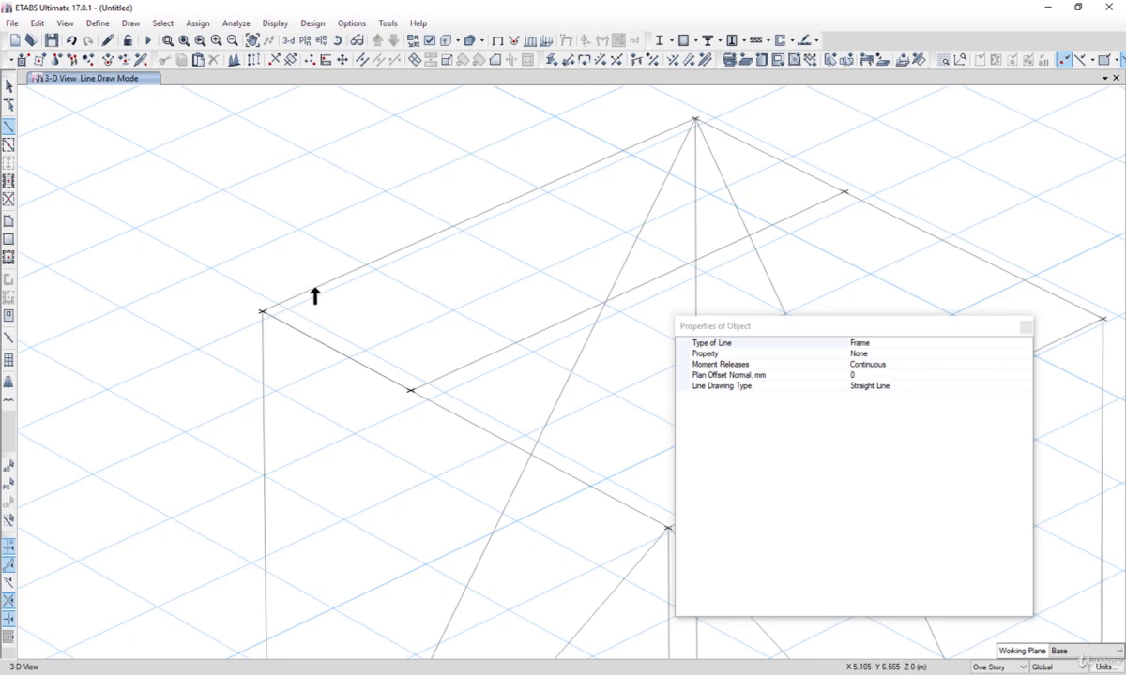
scroll(315, 295, down, 5)
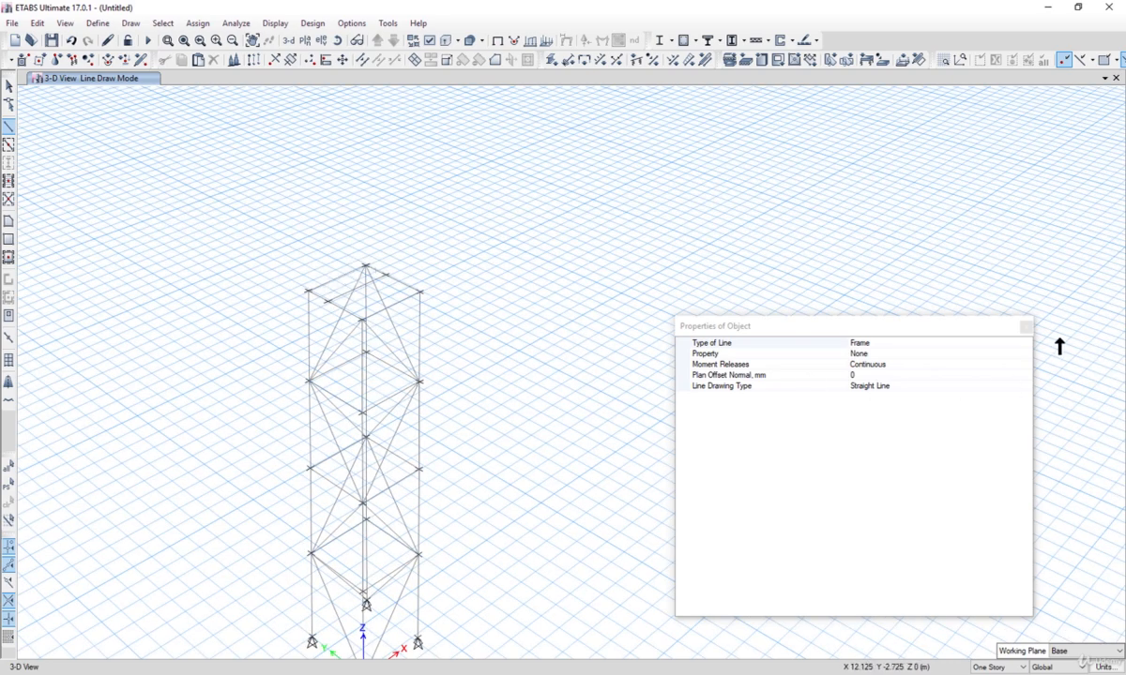
click(1027, 326)
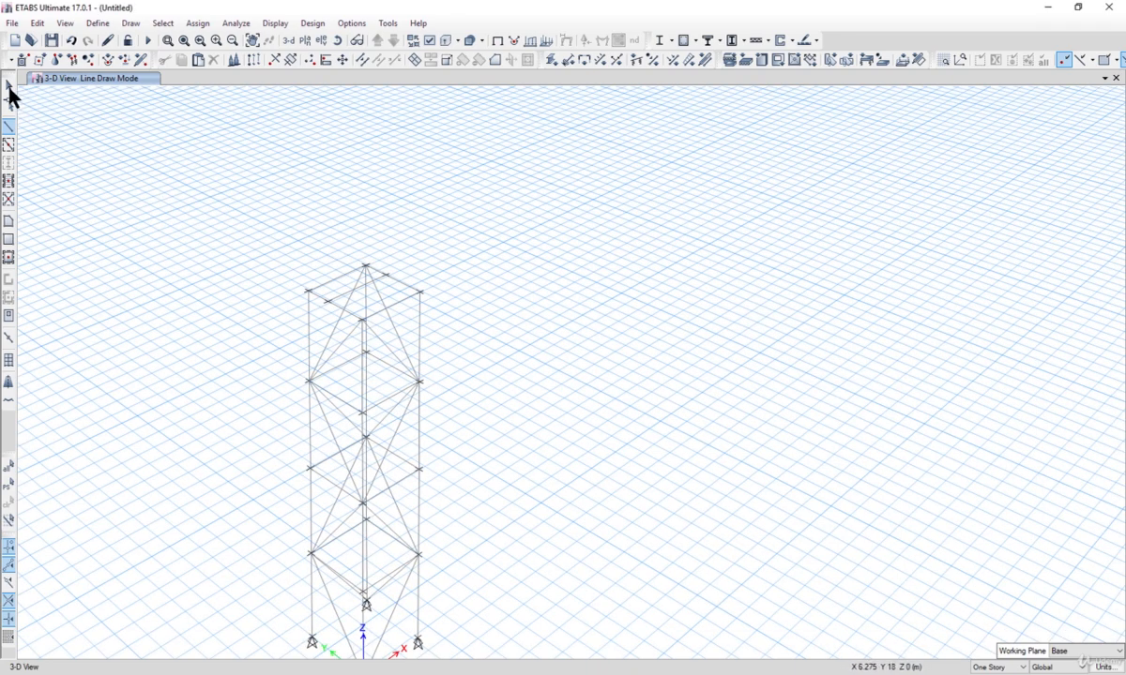
click(9, 86)
Step: Place new joints offset 3000 mm vertically above the tower's top corner joints
scroll(308, 301, up, 3)
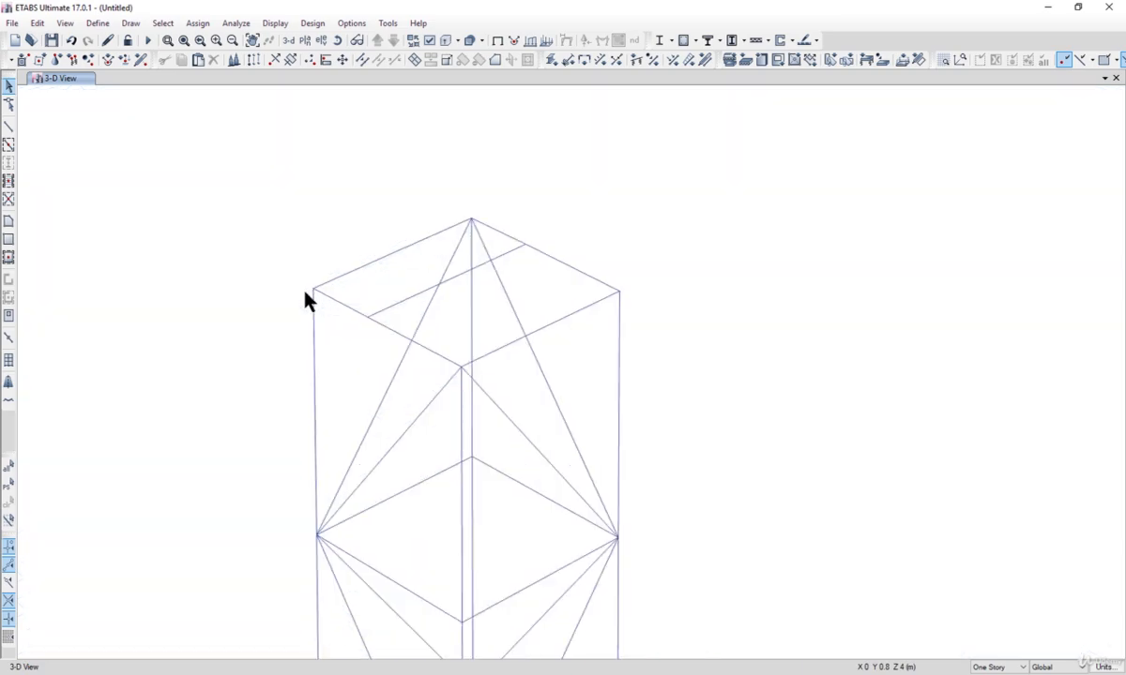
scroll(441, 293, down, 3)
scroll(457, 285, down, 3)
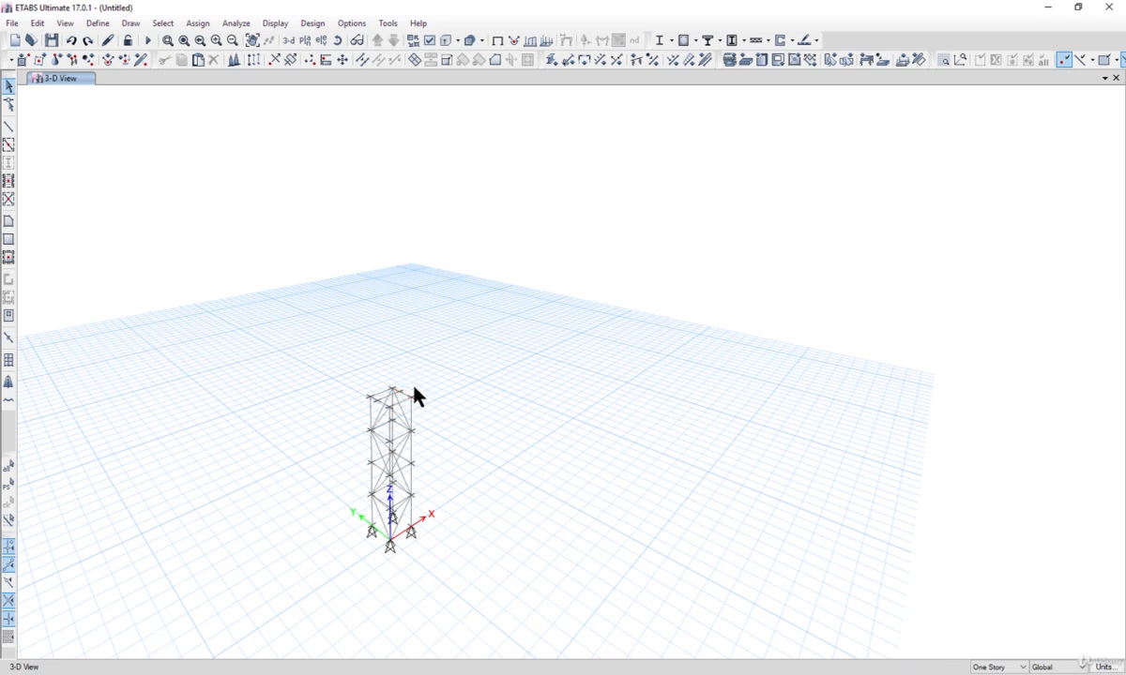
click(131, 23)
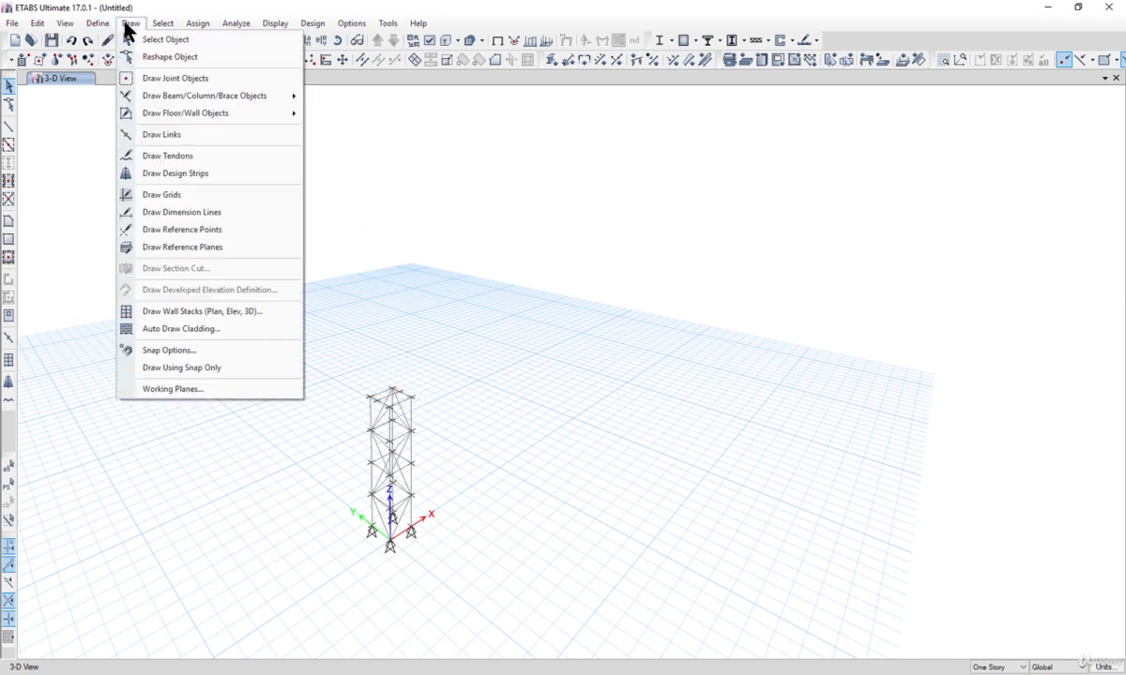
click(198, 79)
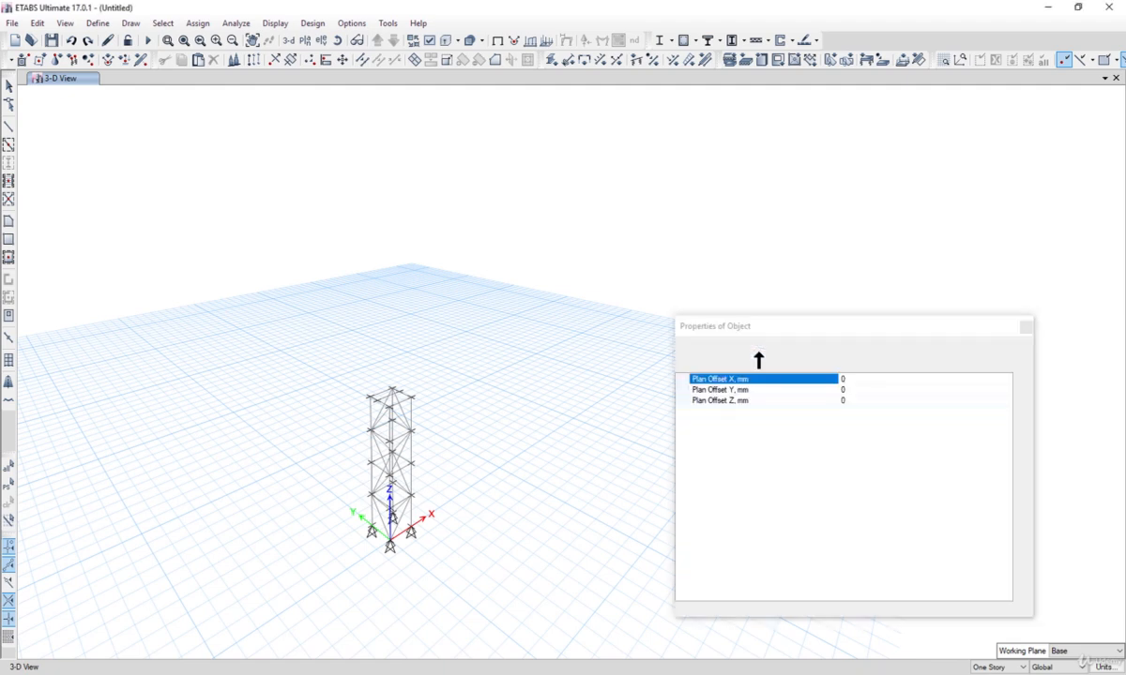
click(875, 364)
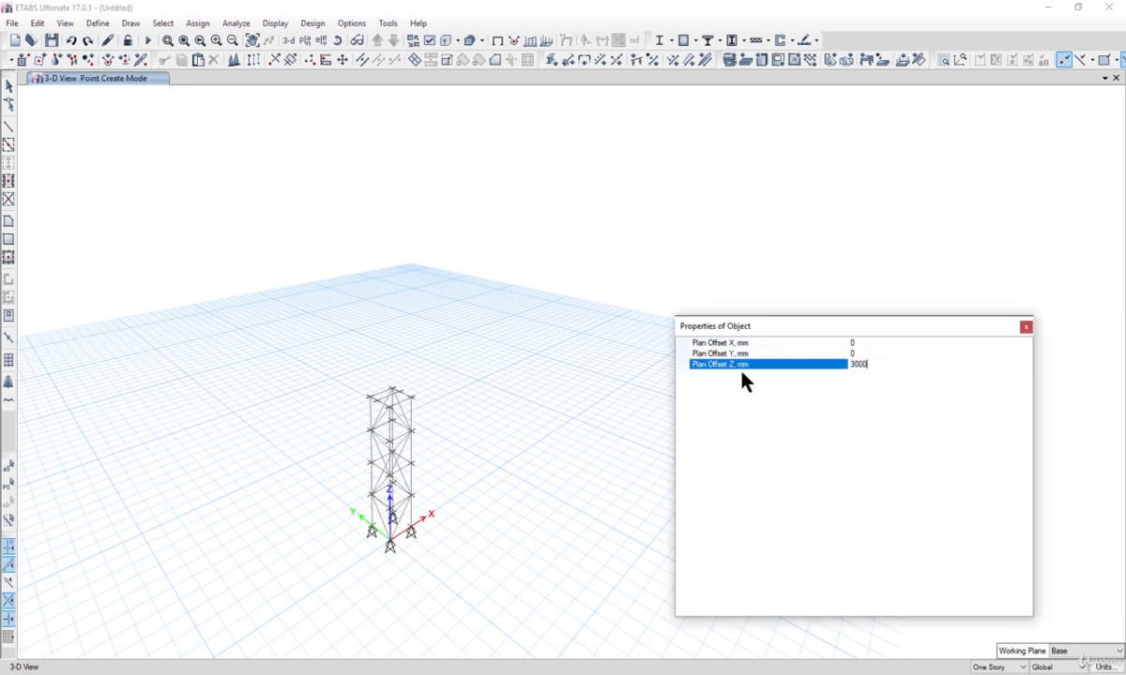
click(367, 398)
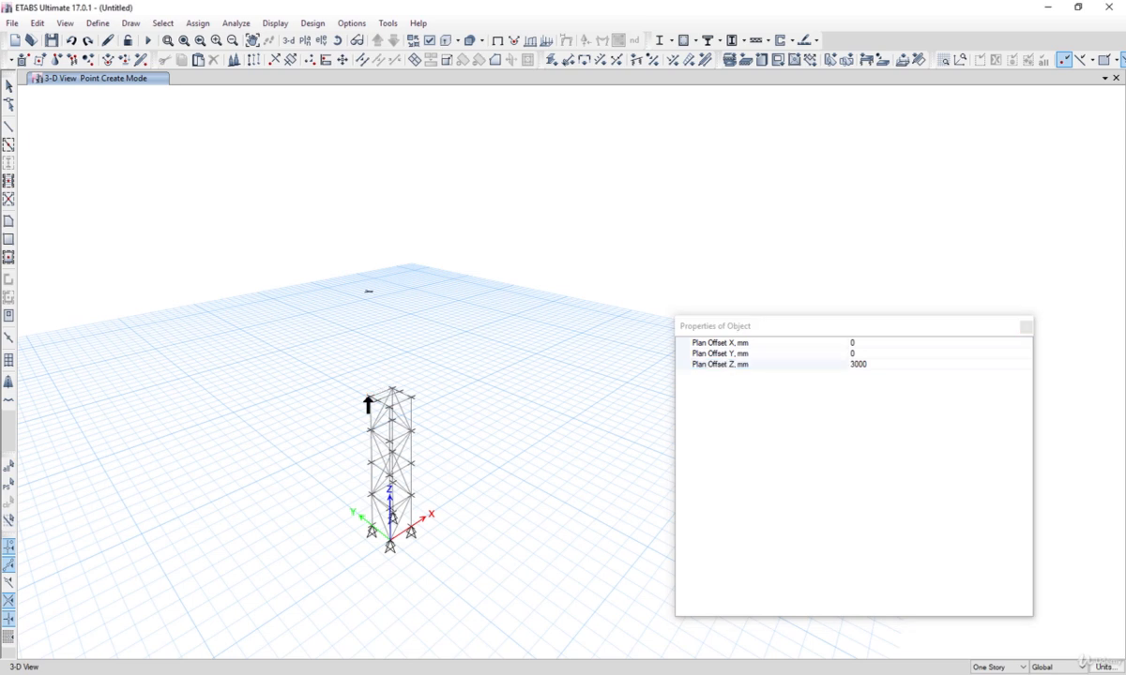
click(382, 395)
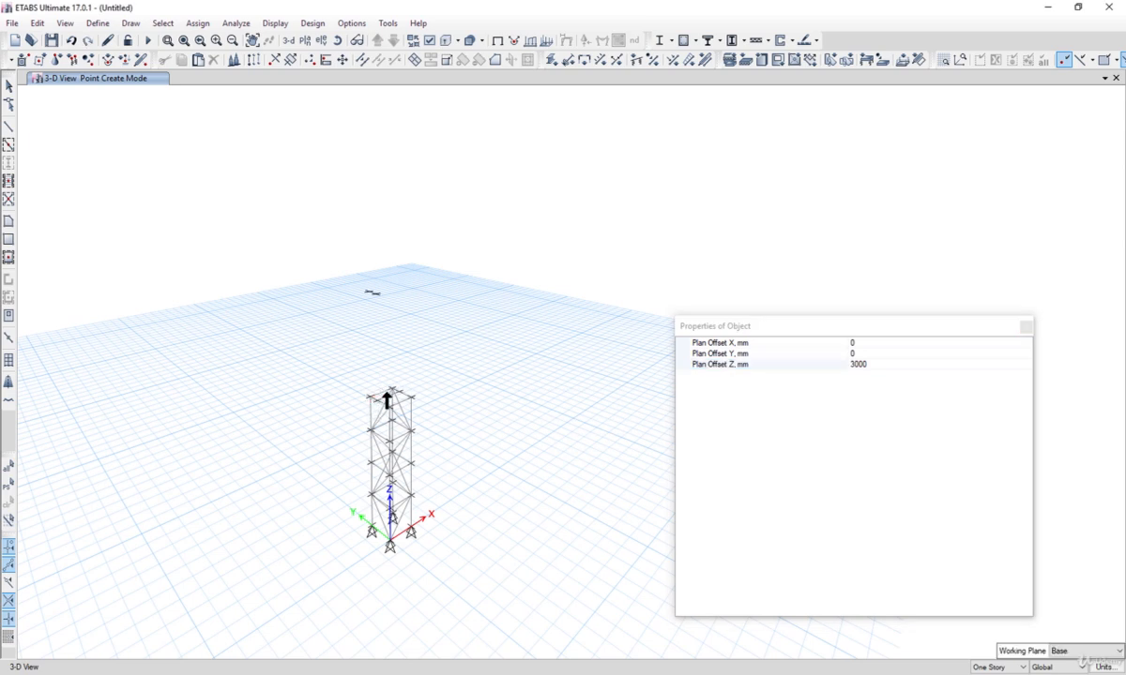
click(395, 391)
click(1027, 326)
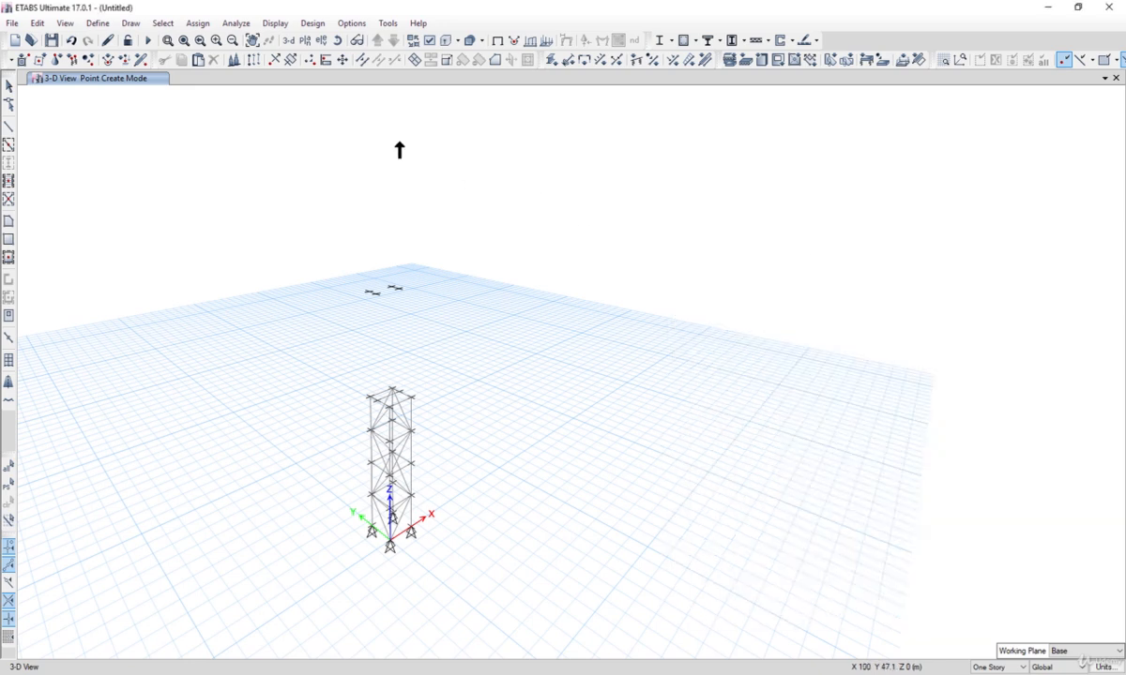
Step: Draw vertical frame members from each top corner joint up to the raised joints above it
click(130, 22)
mouse_move(278, 98)
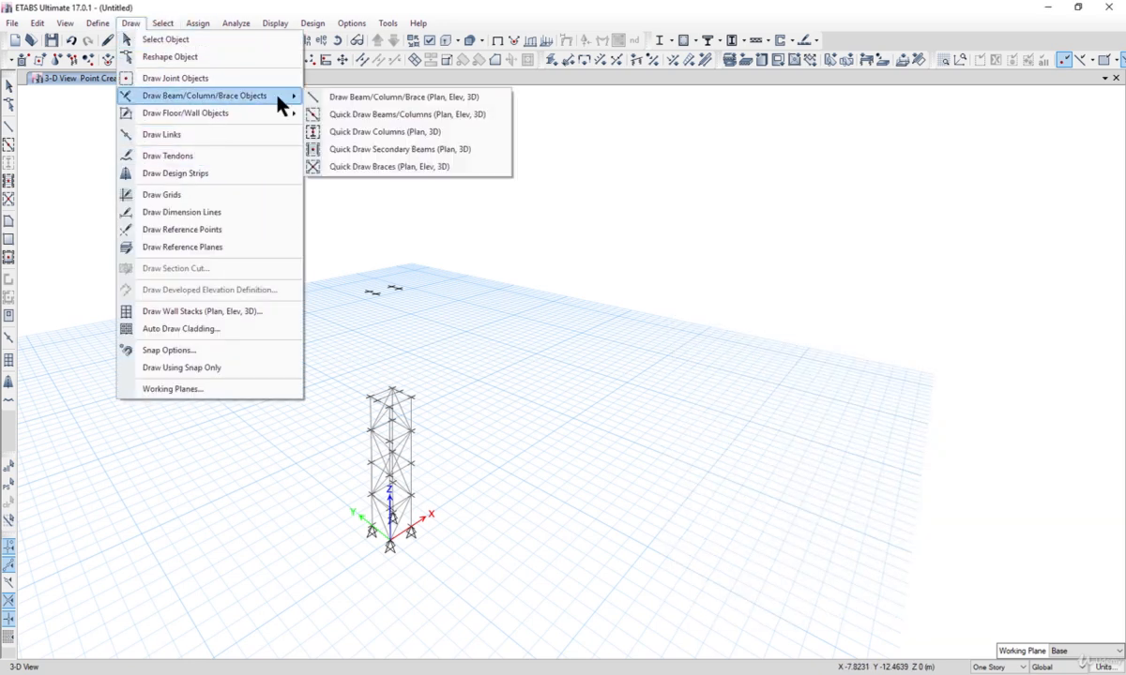
click(344, 98)
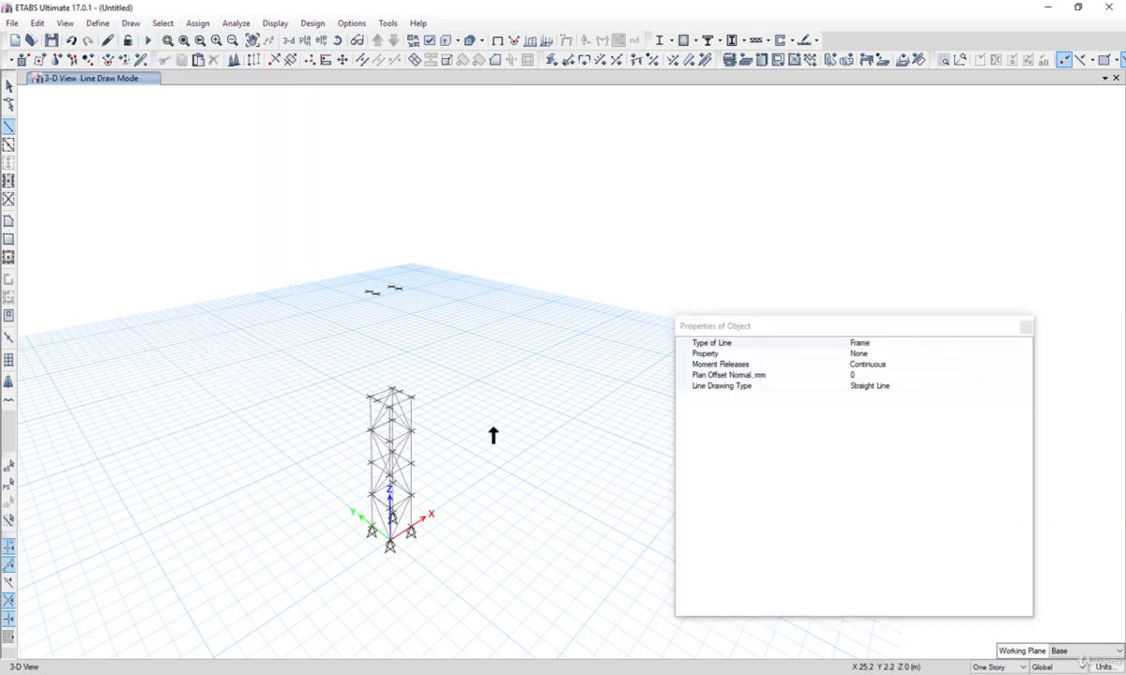
click(370, 392)
click(369, 293)
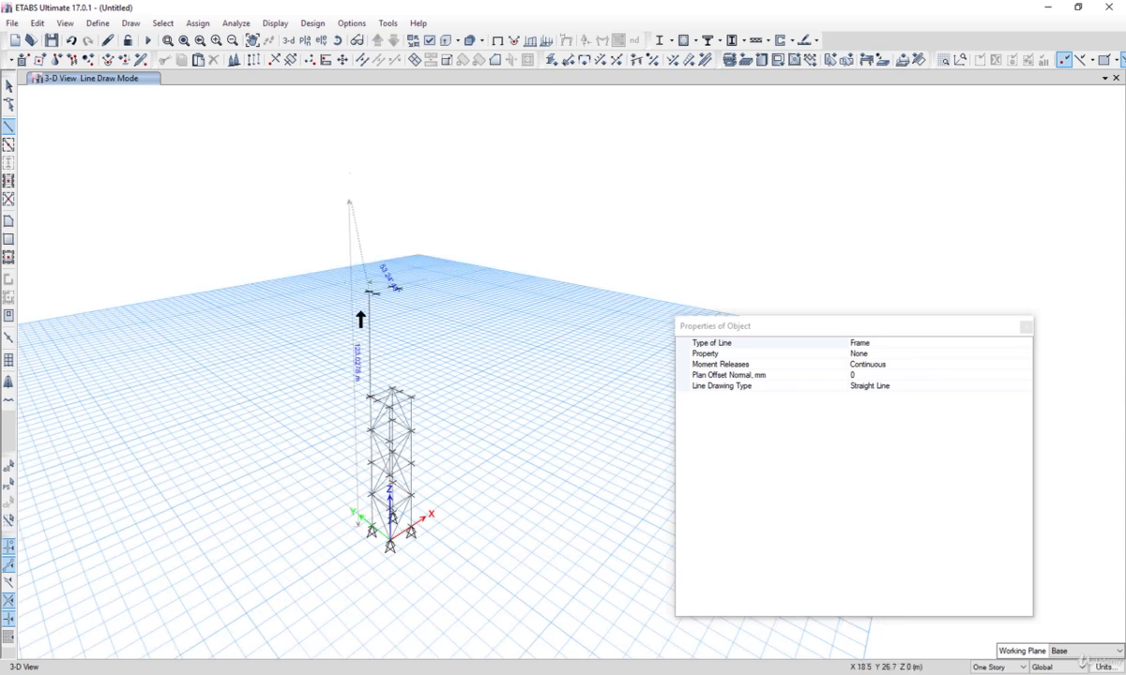
click(379, 396)
click(377, 294)
right_click(391, 388)
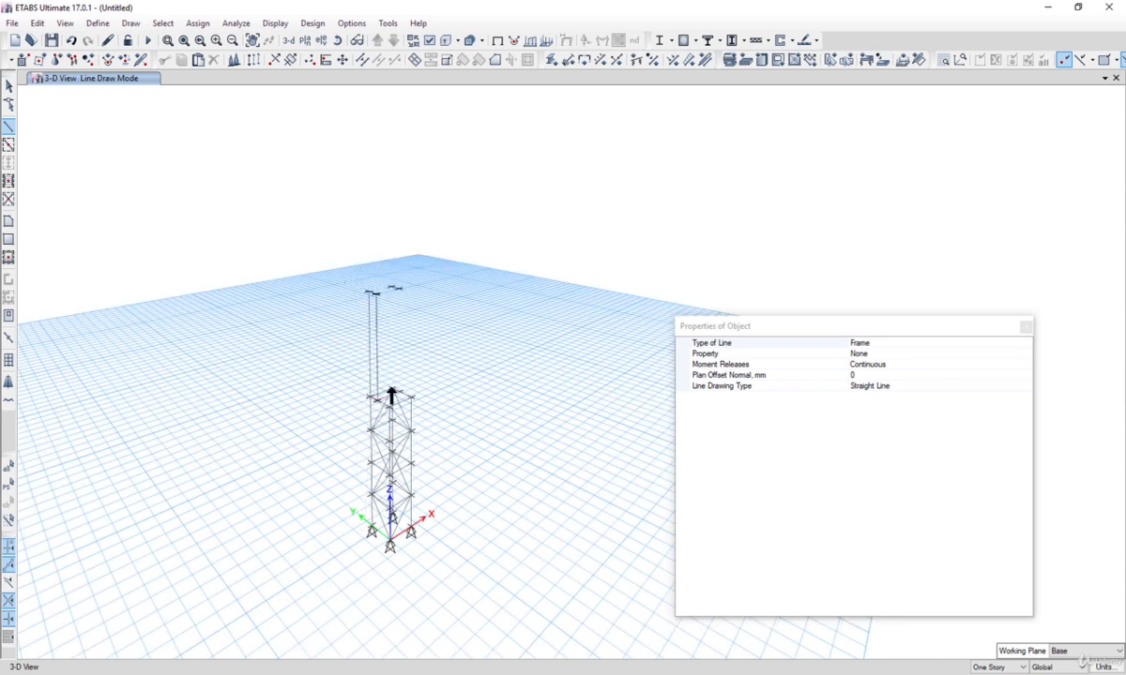
click(391, 390)
click(394, 289)
right_click(418, 345)
click(396, 390)
scroll(392, 286, up, 2)
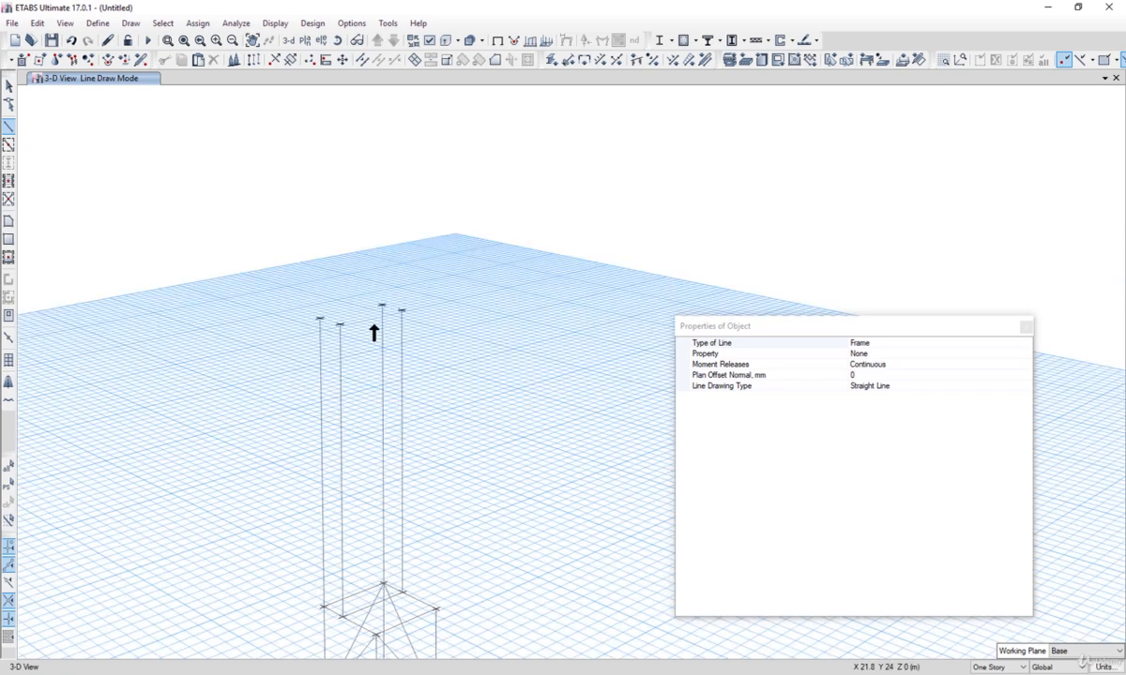
click(320, 319)
click(382, 305)
scroll(314, 281, down, 5)
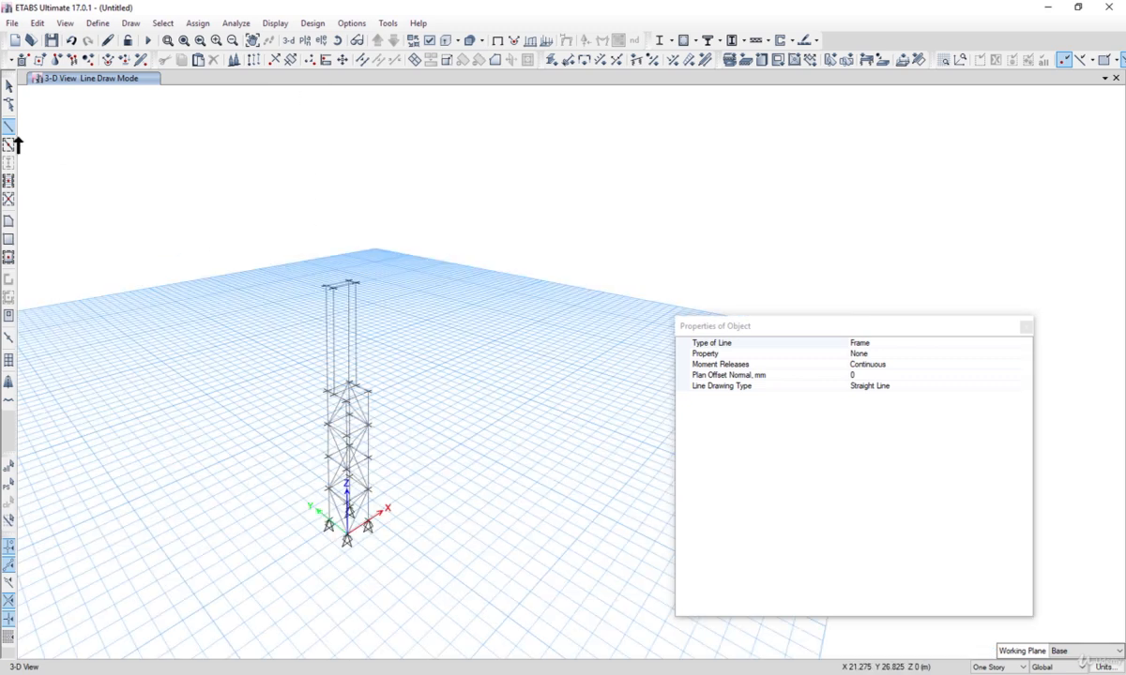
Step: Select the four new vertical members and divide each into 3 frame objects
click(9, 86)
drag(382, 329, 267, 290)
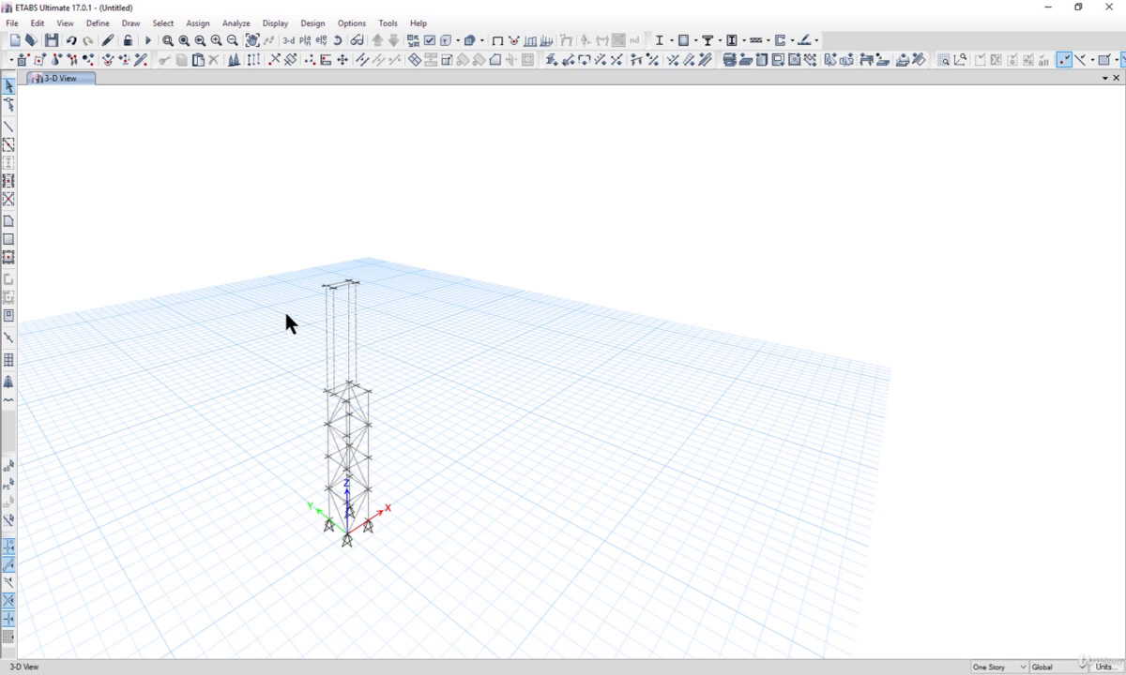
click(92, 26)
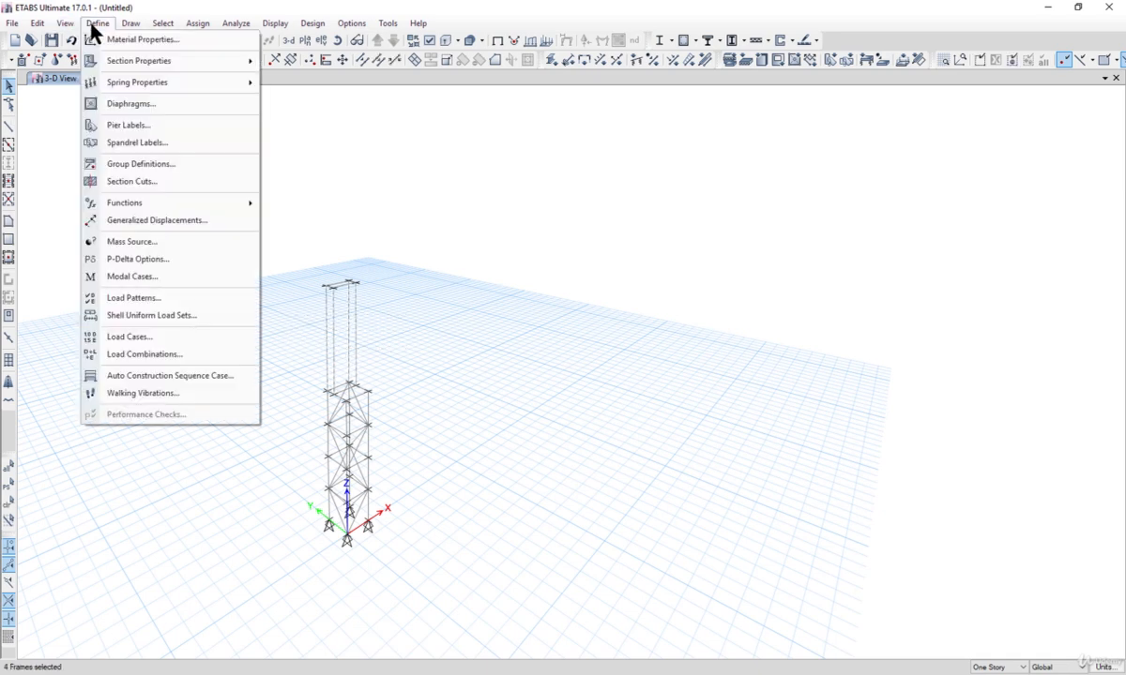
mouse_move(36, 29)
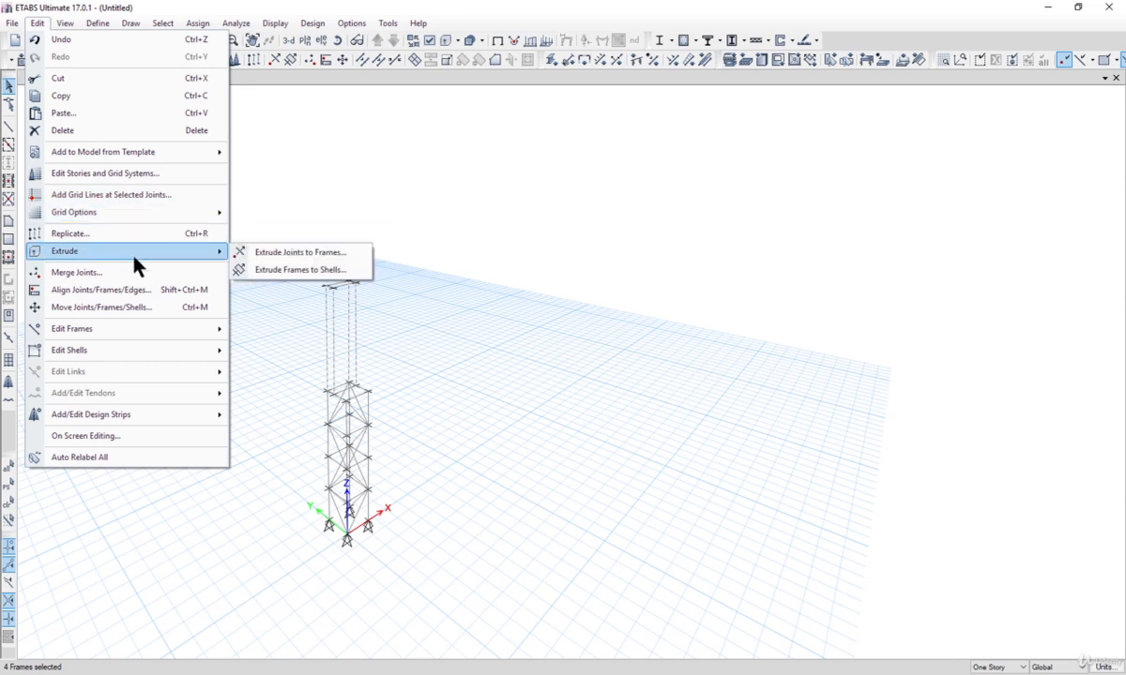
mouse_move(145, 335)
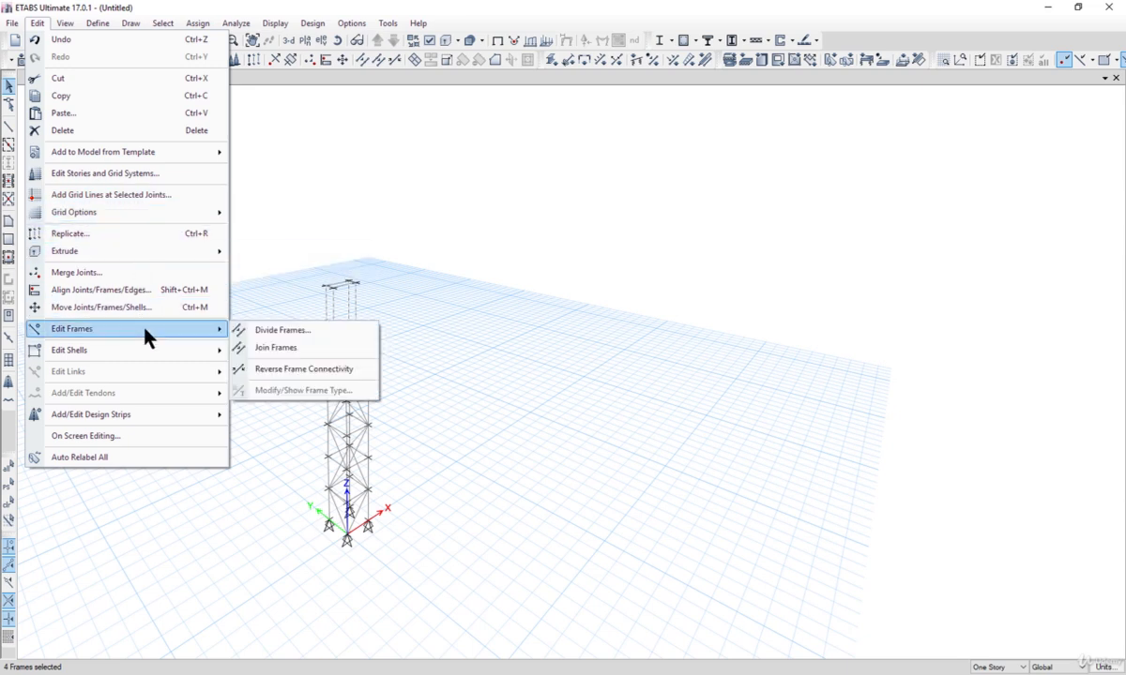
click(291, 333)
drag(729, 350, 651, 348)
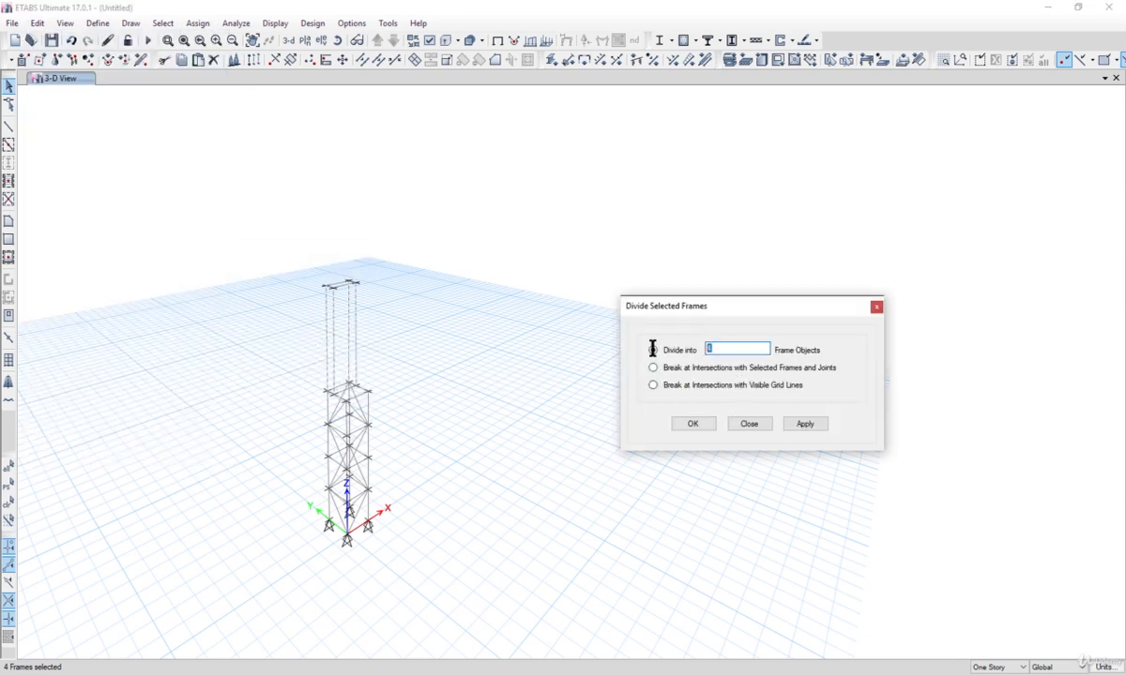
click(816, 425)
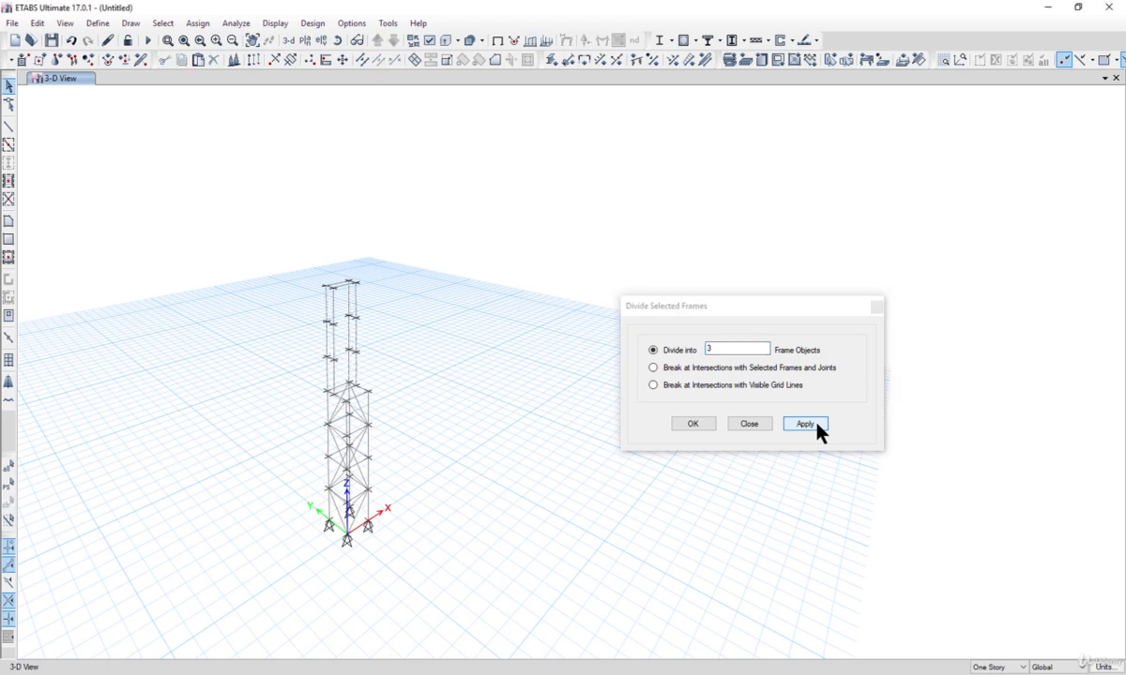
click(683, 426)
Step: Draw a zigzag brace line up one face of the extension through its division joints to the top
scroll(349, 330, up, 3)
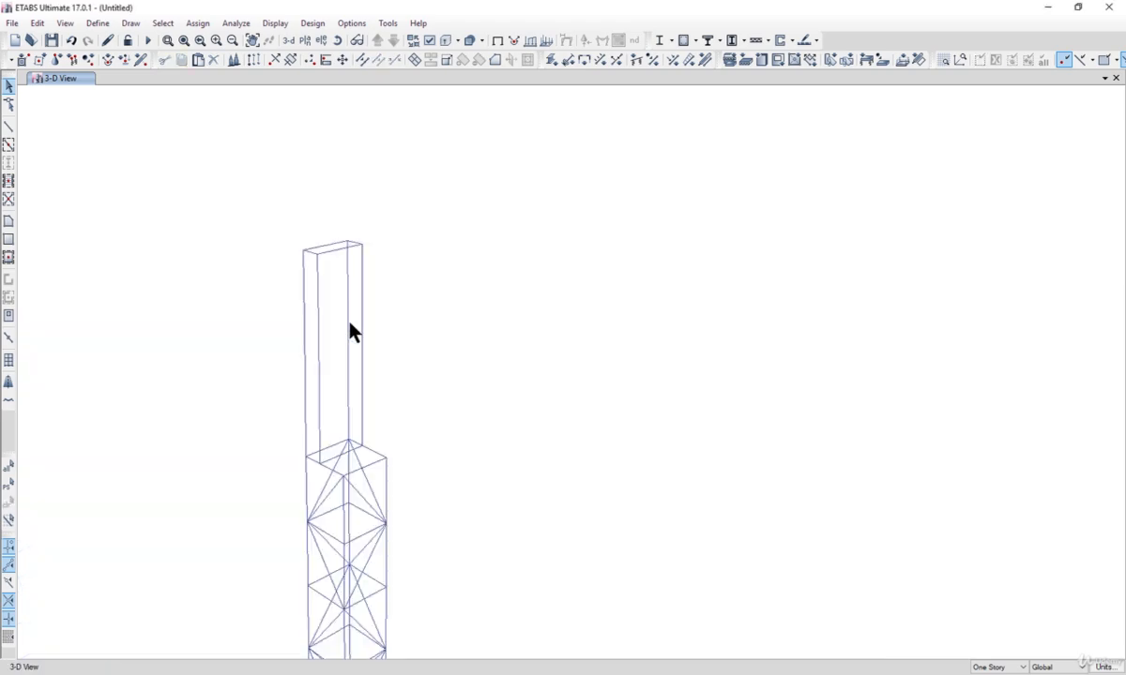
click(130, 24)
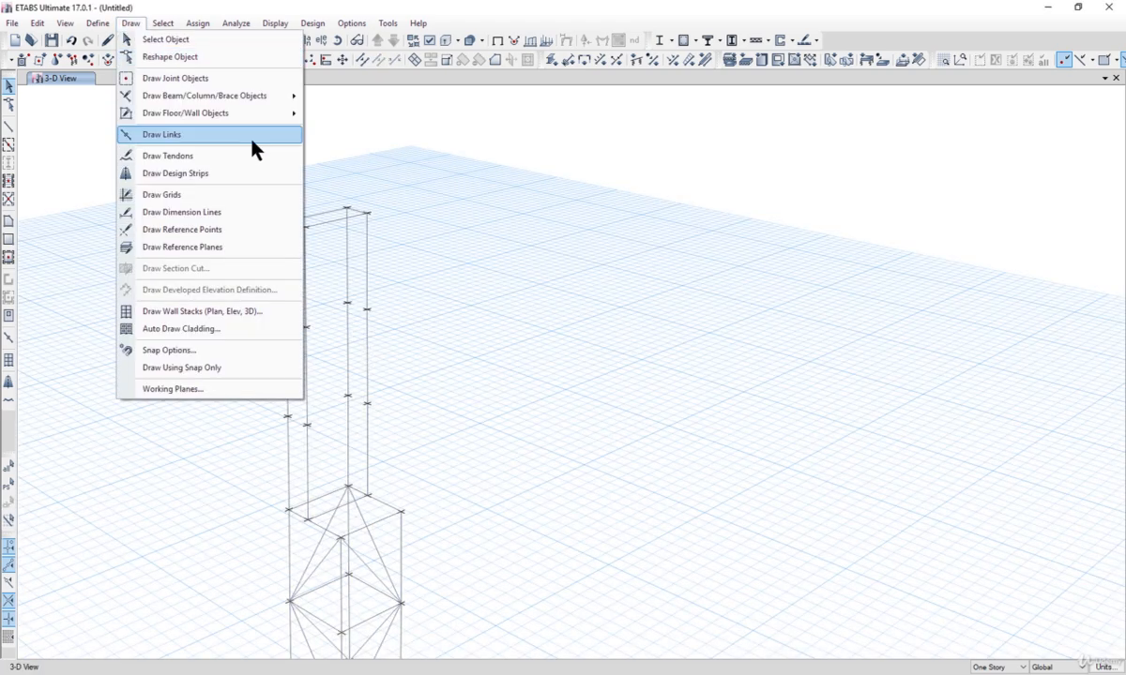
mouse_move(246, 95)
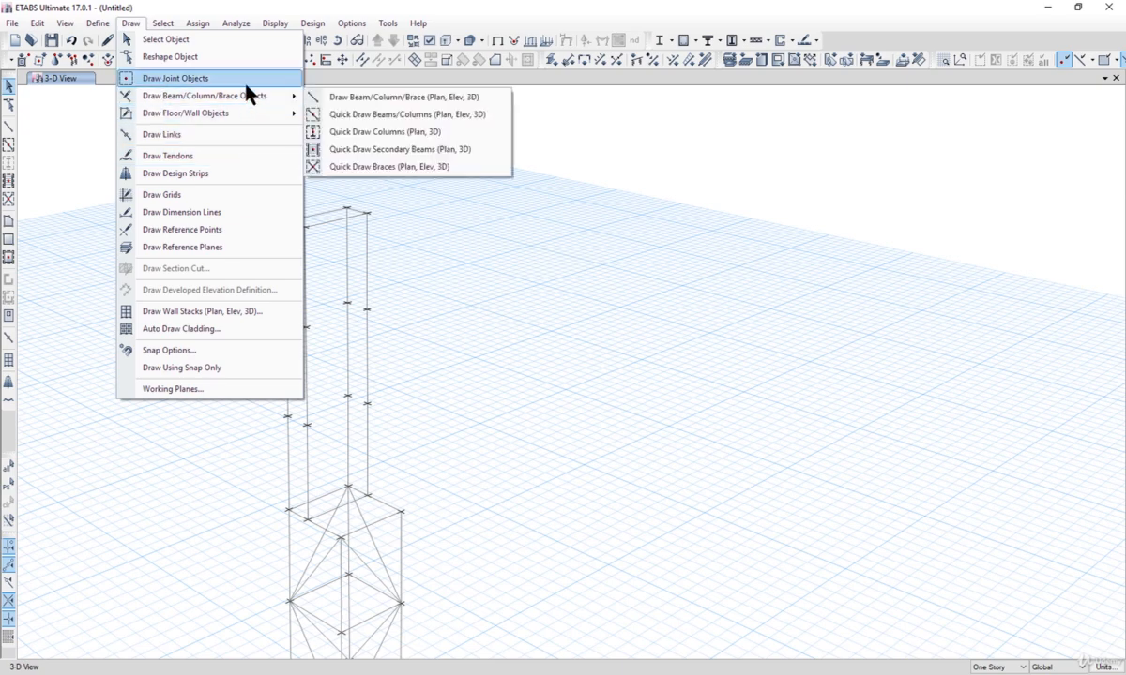
click(330, 102)
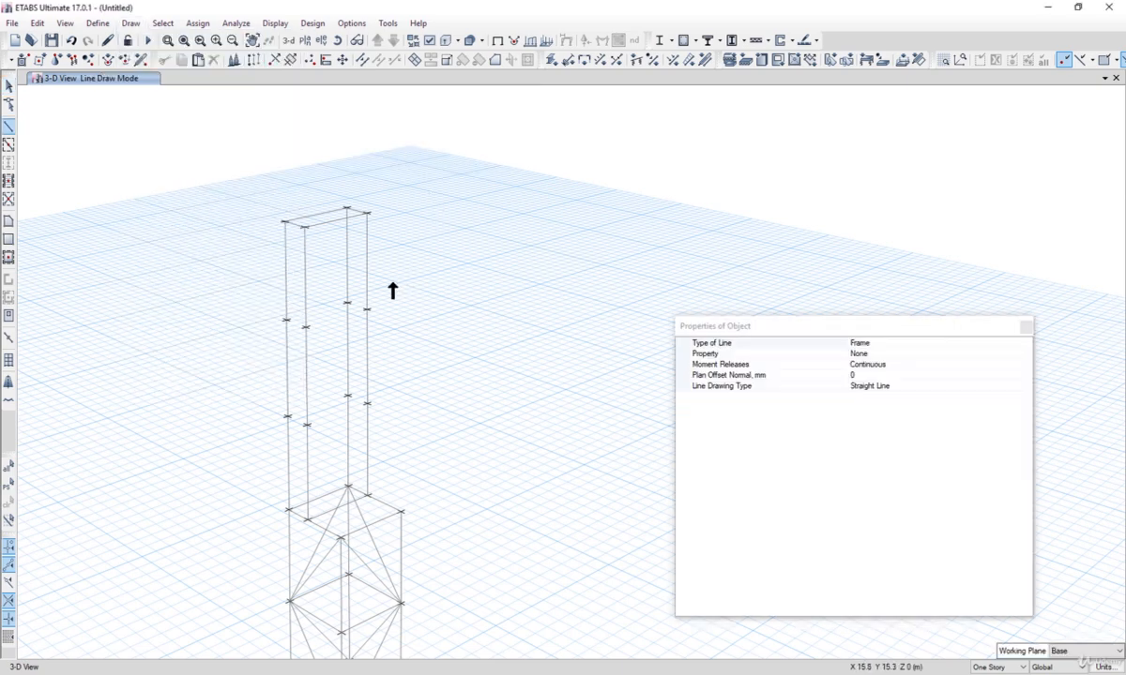
click(286, 320)
key(Escape)
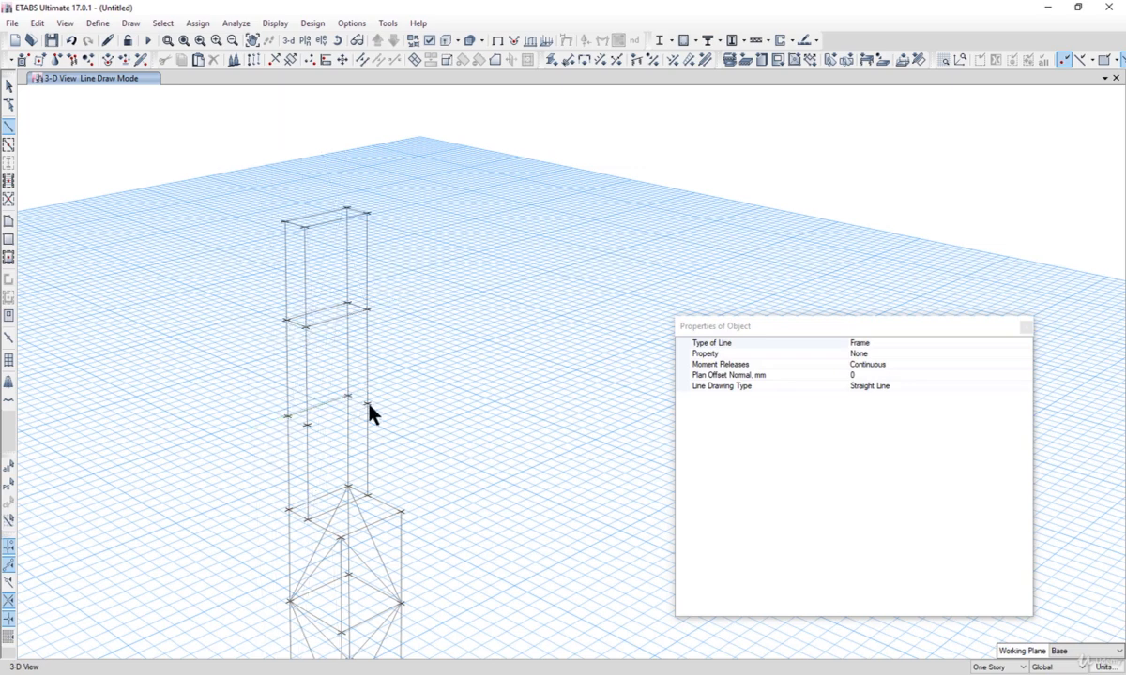
click(347, 487)
click(288, 416)
click(348, 302)
click(287, 224)
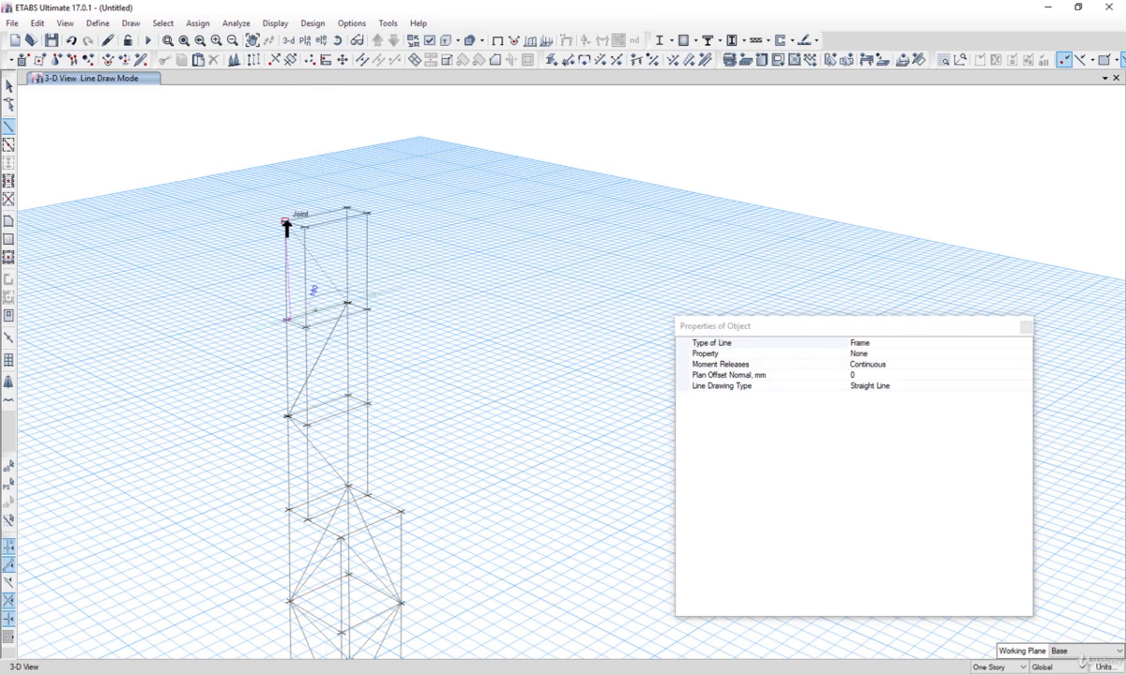
click(307, 520)
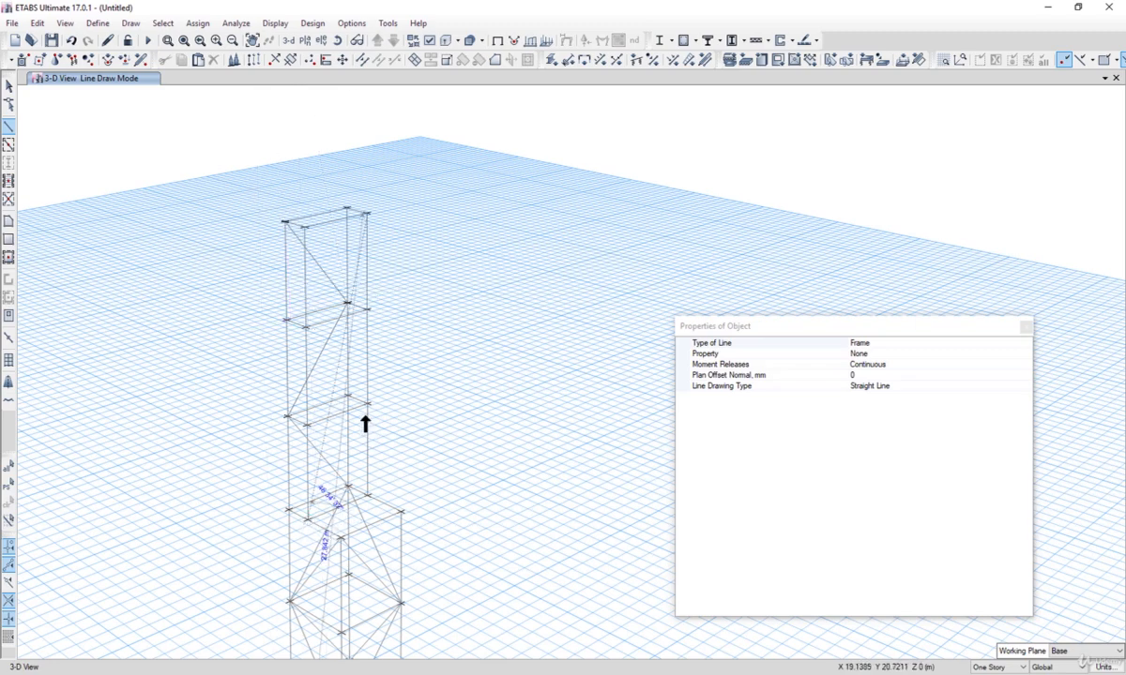
right_click(382, 441)
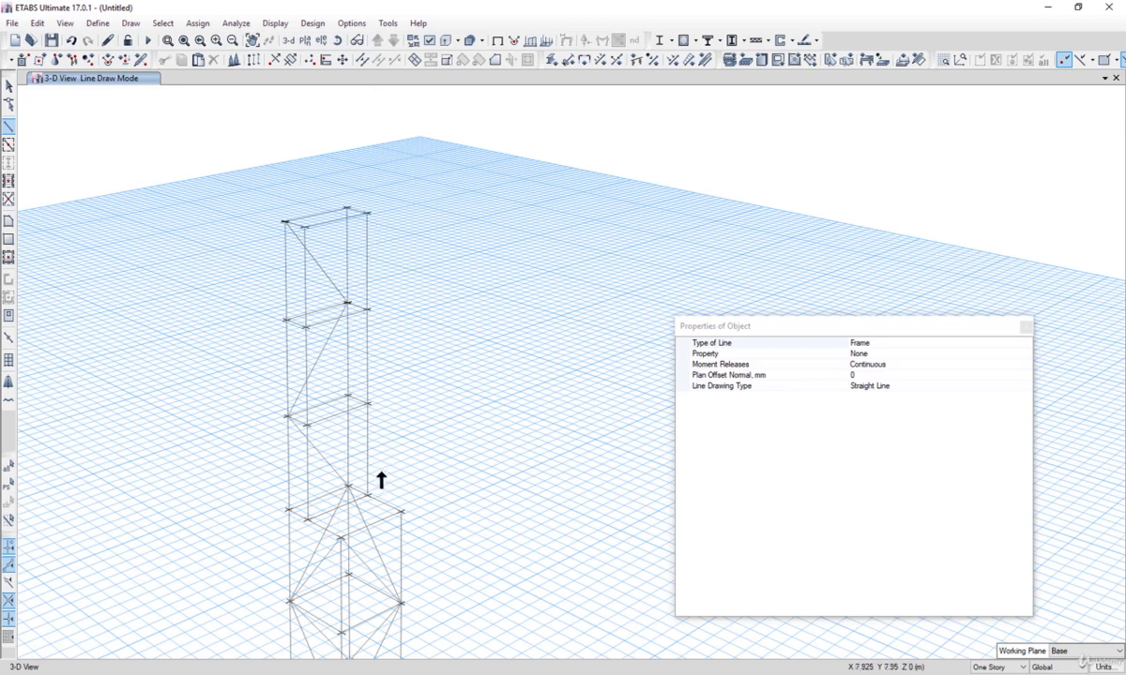
Step: Draw a second zigzag brace line up the adjacent face of the extension through its division joints
click(367, 494)
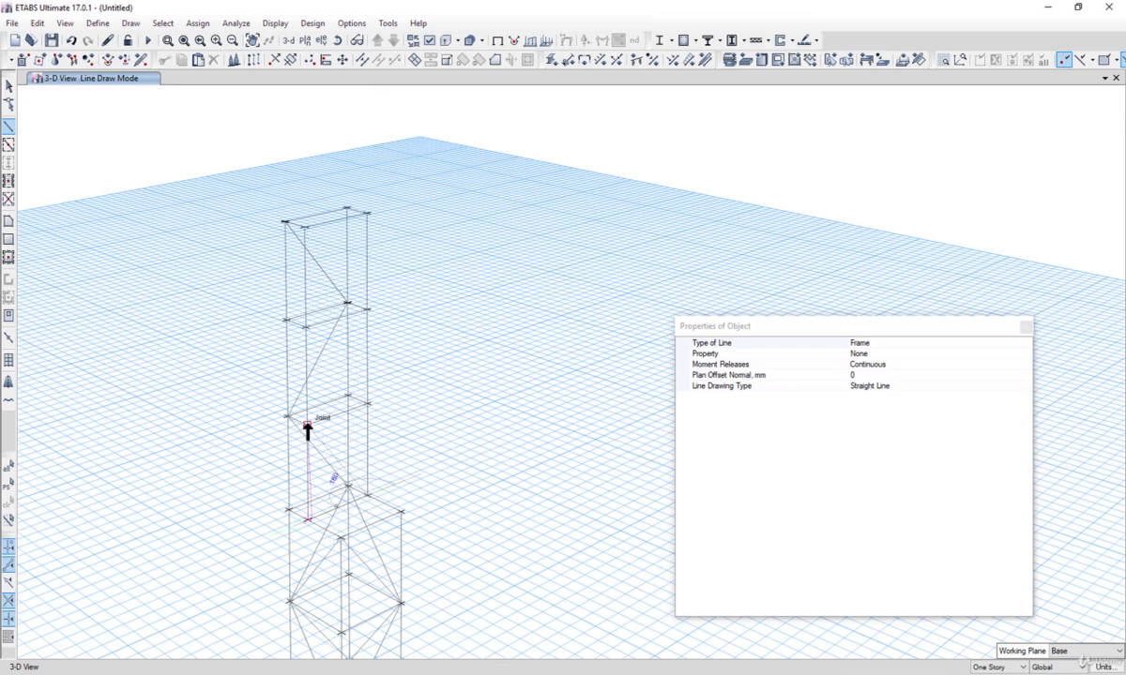
click(307, 426)
right_click(308, 426)
click(366, 310)
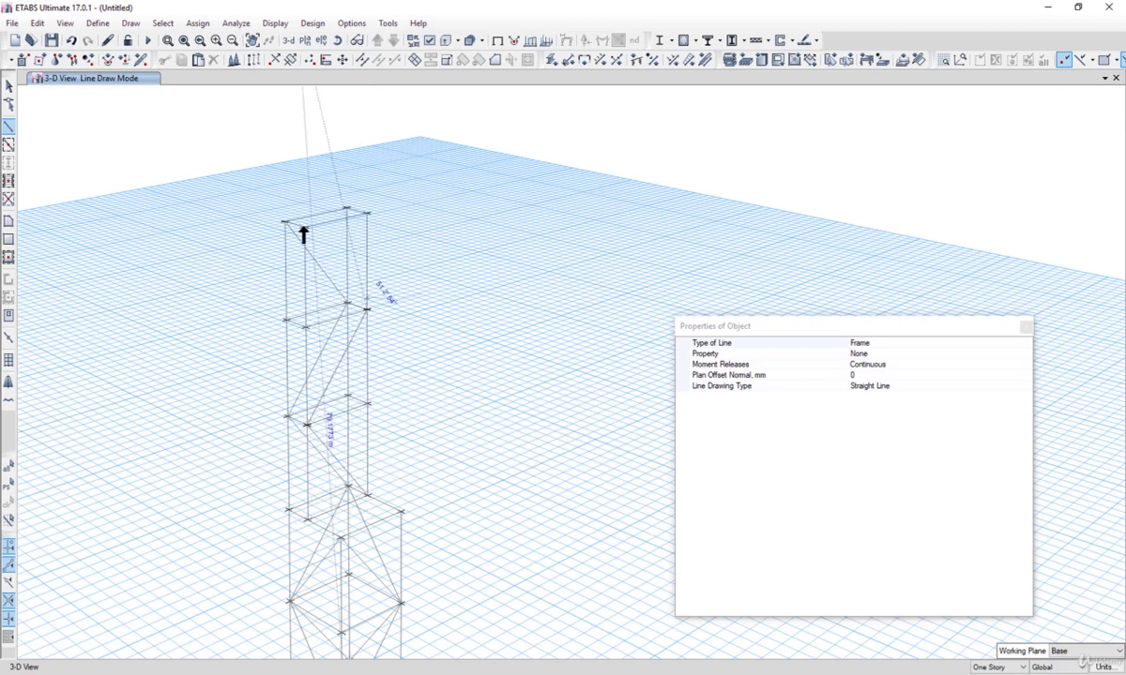
click(305, 228)
Step: Exit drawing and delete the diagonal braces in the uppermost panel of the original tower
middle_drag(354, 520, 382, 402)
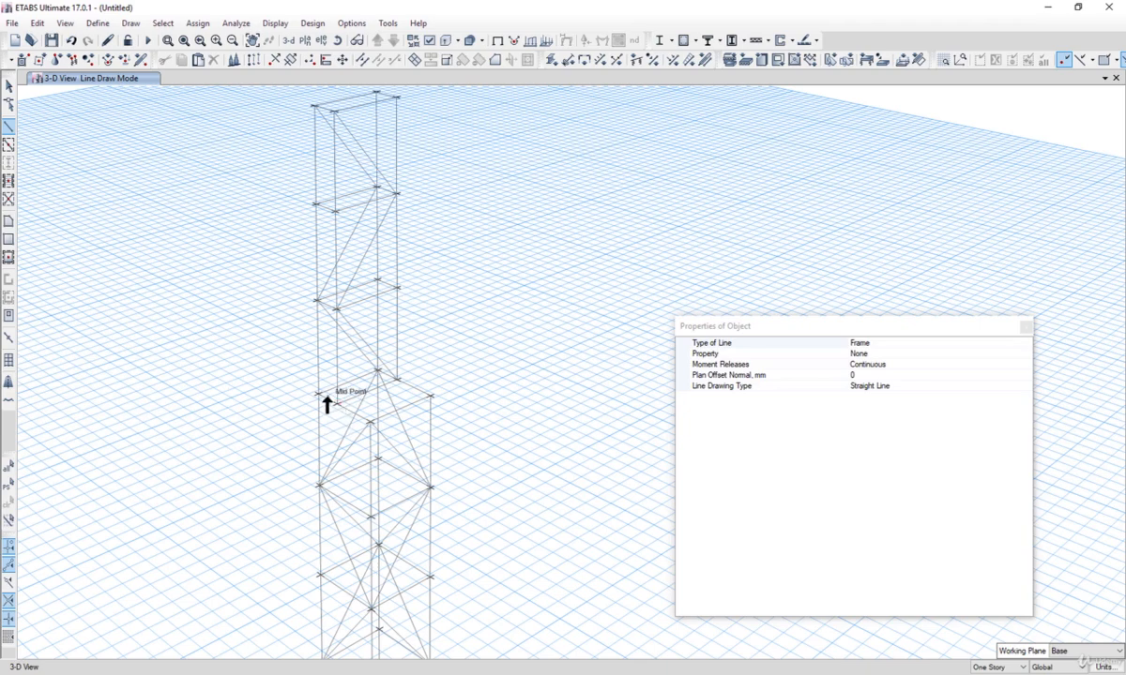
click(9, 88)
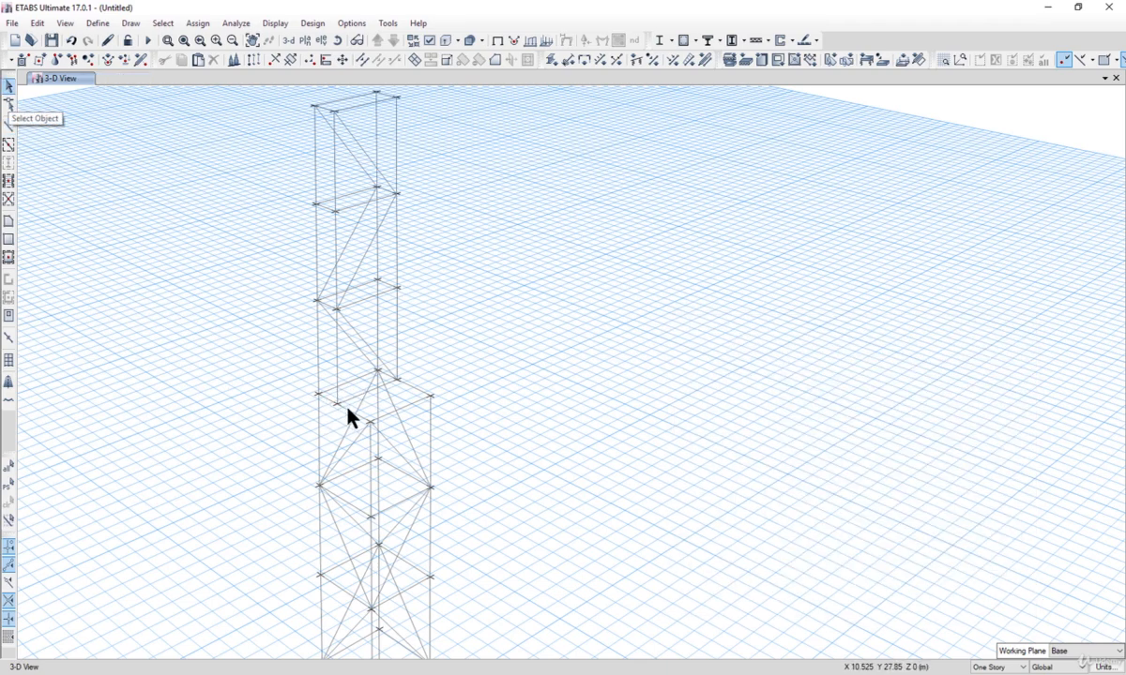
click(352, 446)
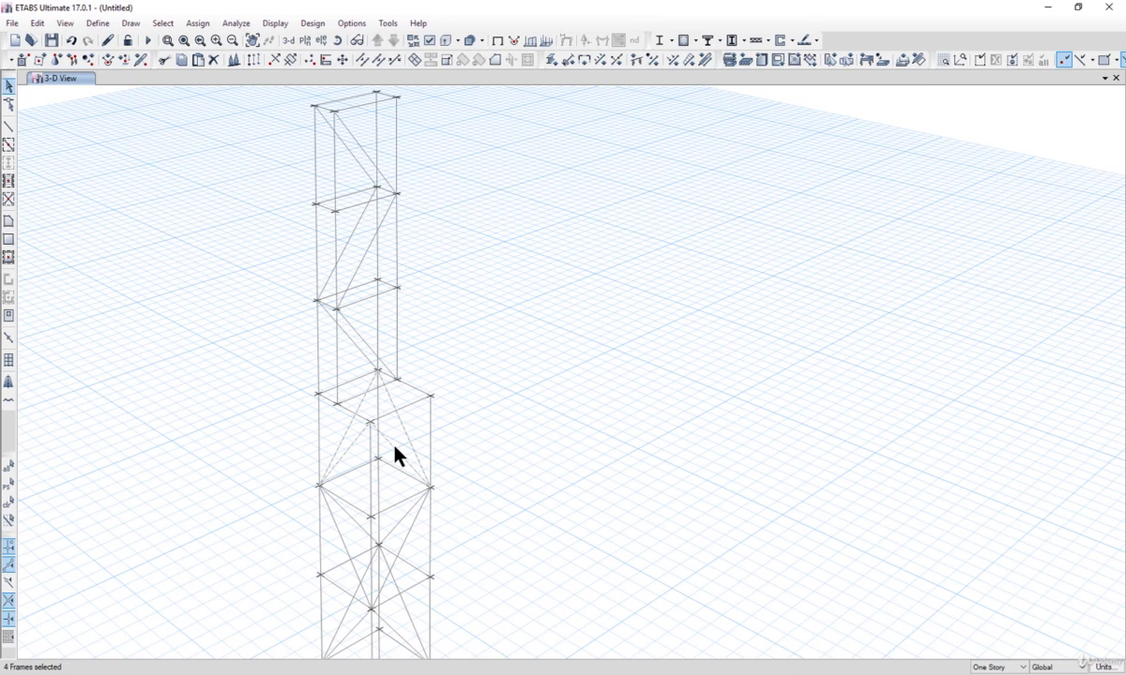
key(Delete)
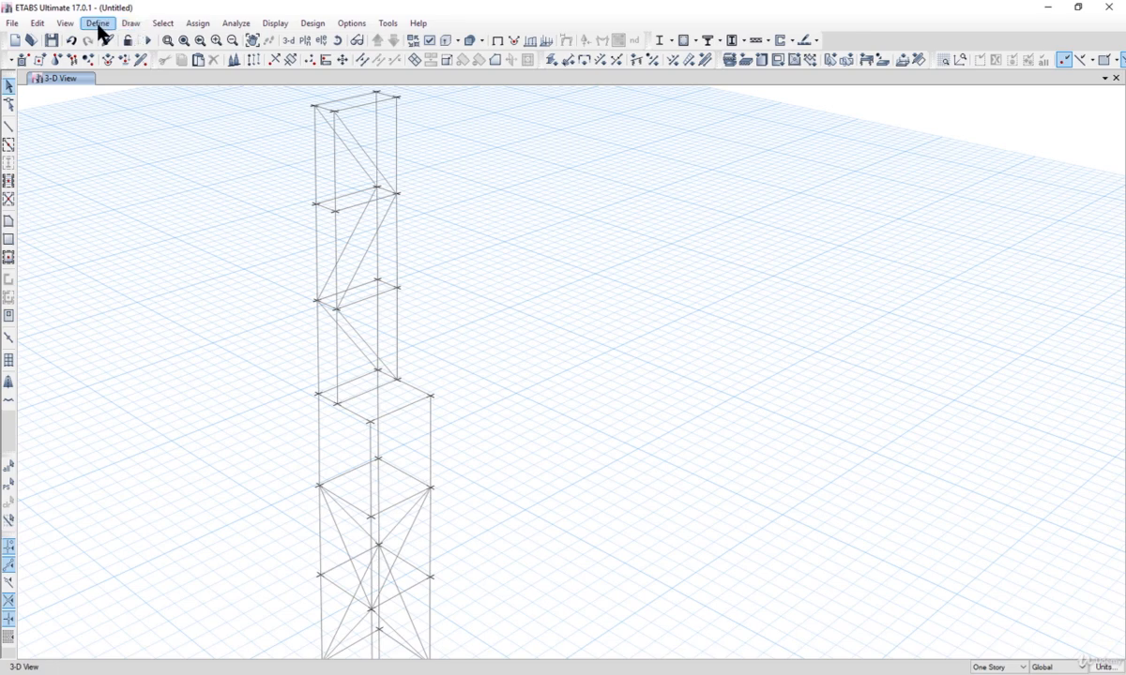
Step: Start drawing frame lines and draw diagonal braces across the front face of the original tower's uppermost panel
click(130, 23)
mouse_move(187, 94)
click(375, 96)
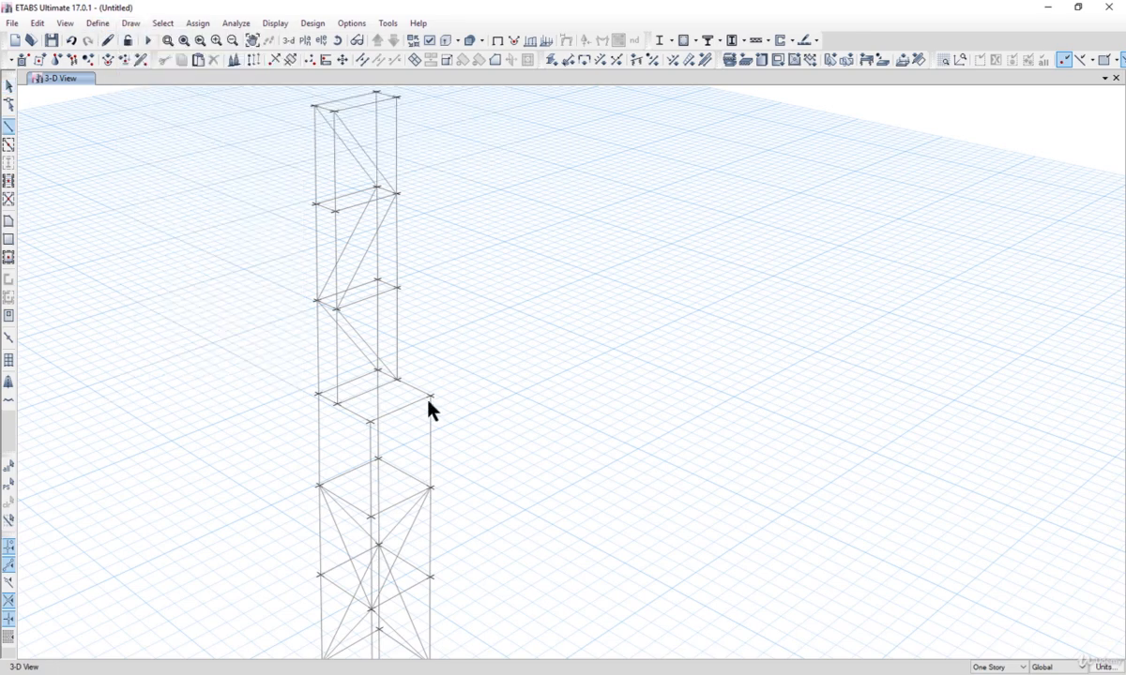
click(338, 405)
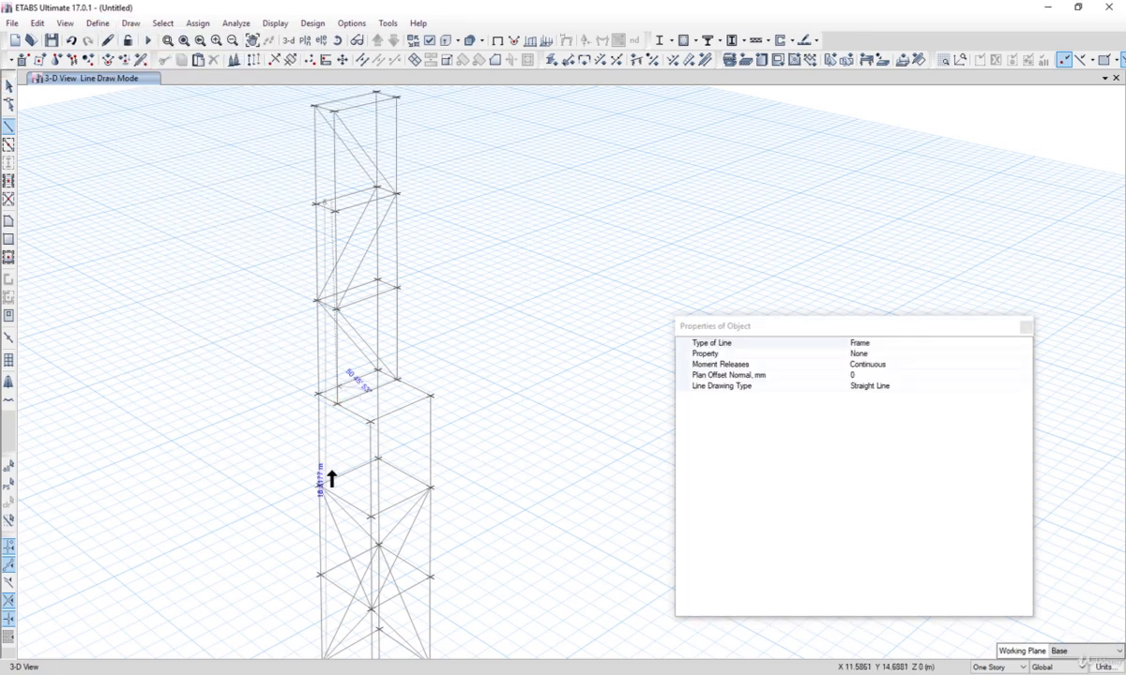
click(319, 485)
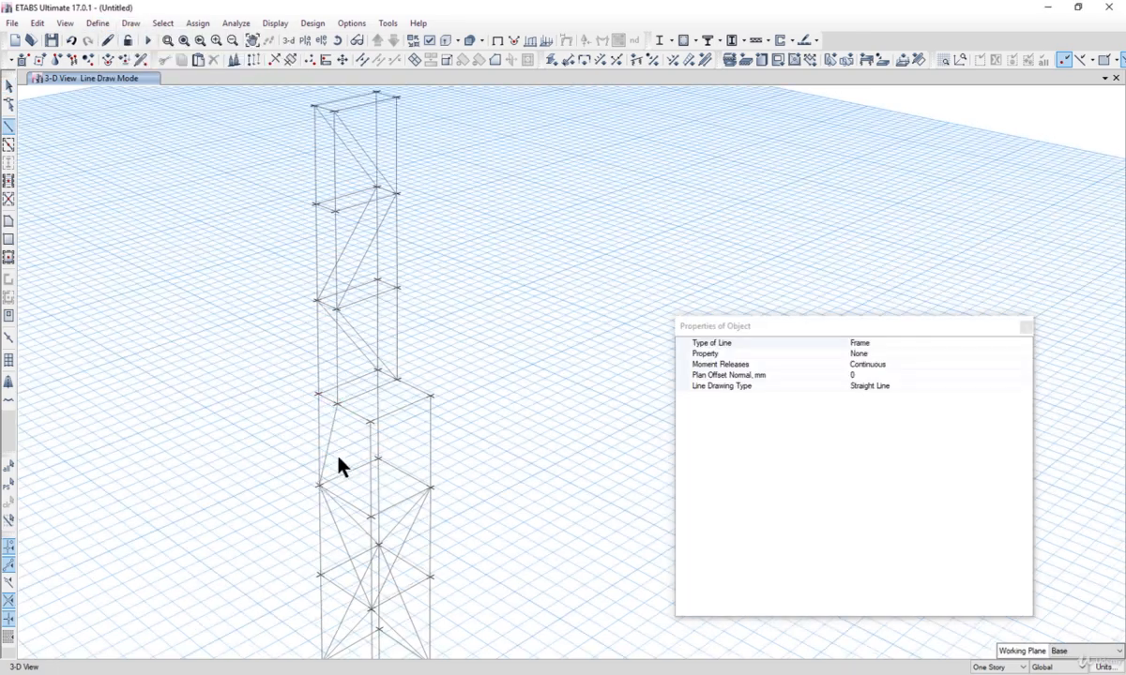
click(337, 407)
click(371, 517)
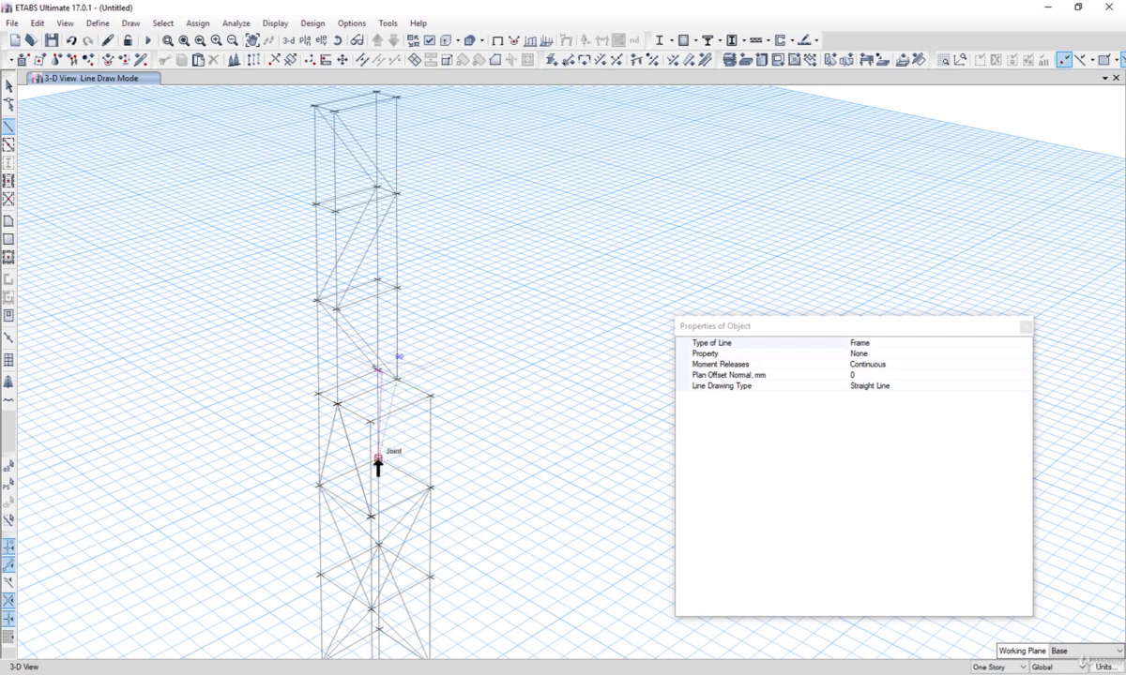
Step: Continue the brace line across the remaining faces of the original tower's uppermost panel up to its top joint
click(397, 381)
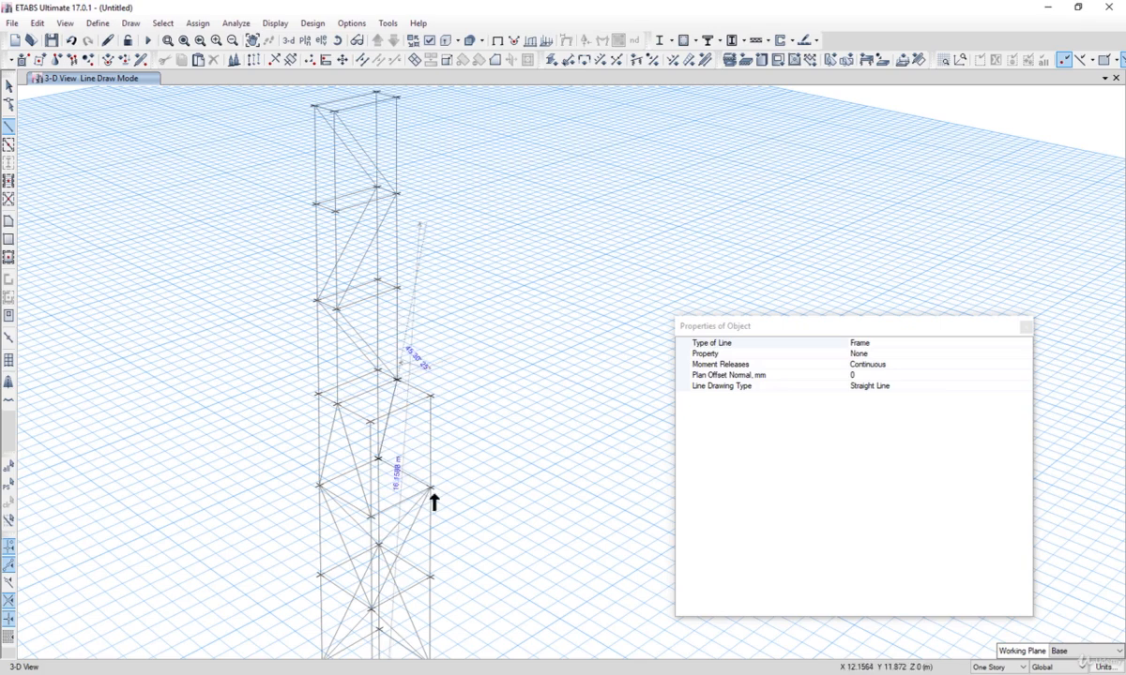
click(447, 472)
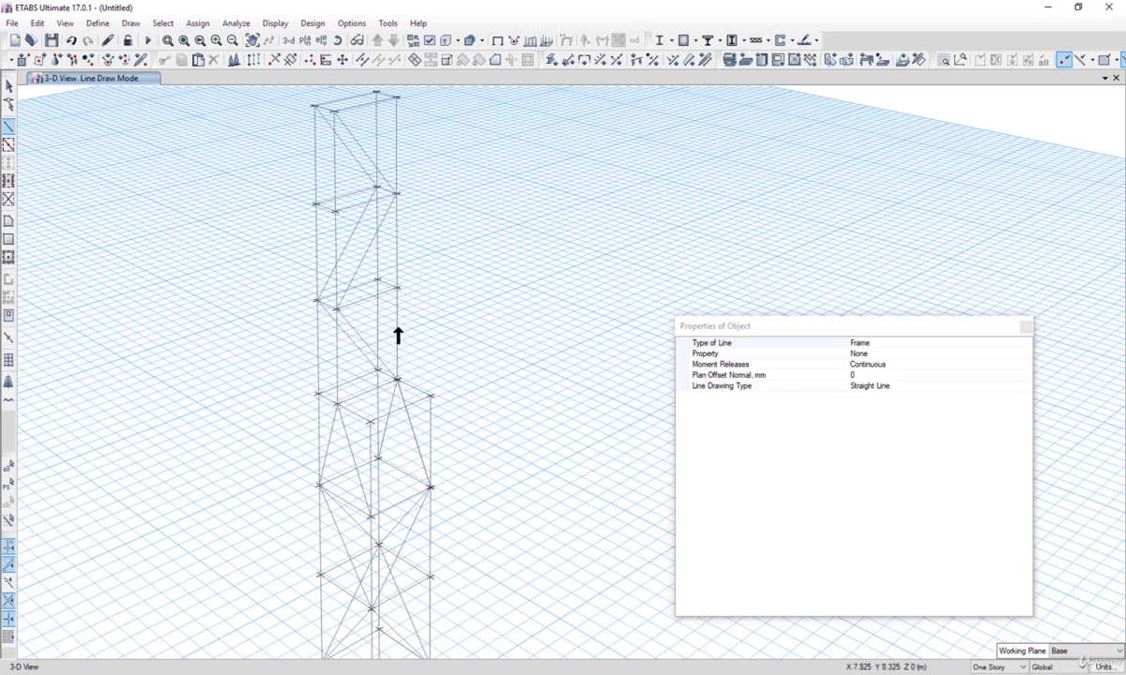
click(380, 457)
click(430, 486)
click(371, 422)
click(320, 486)
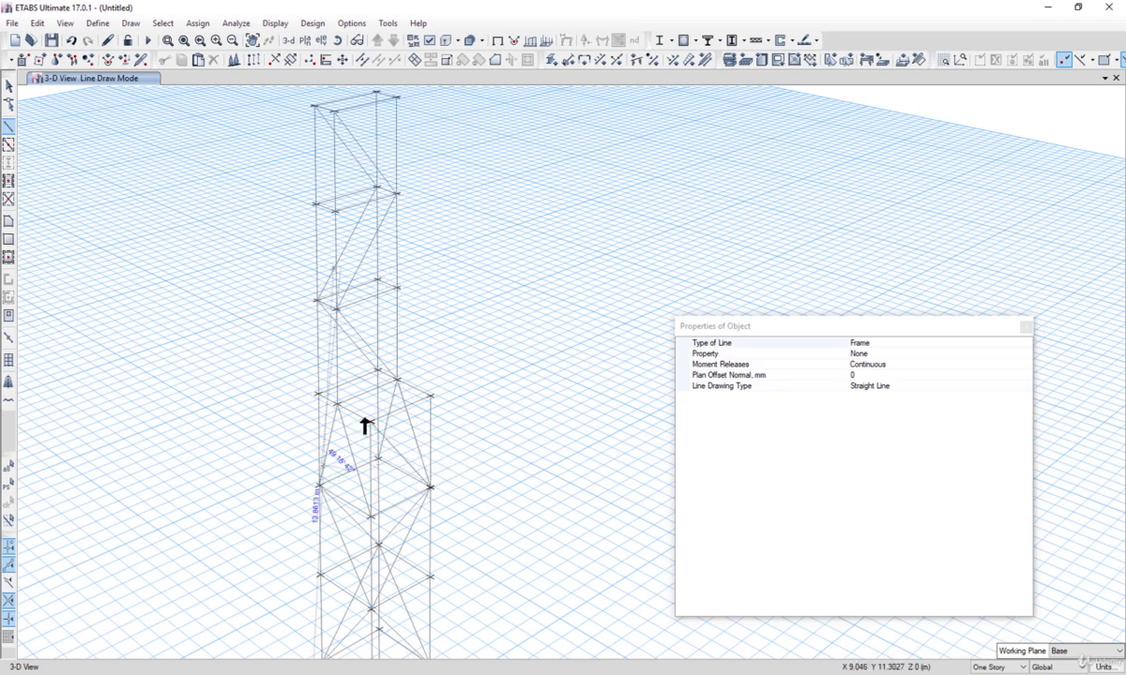
click(378, 371)
Step: Draw a zigzag brace line up a third face of the extension to the top and down the fourth face, then end the line
middle_drag(345, 364, 366, 401)
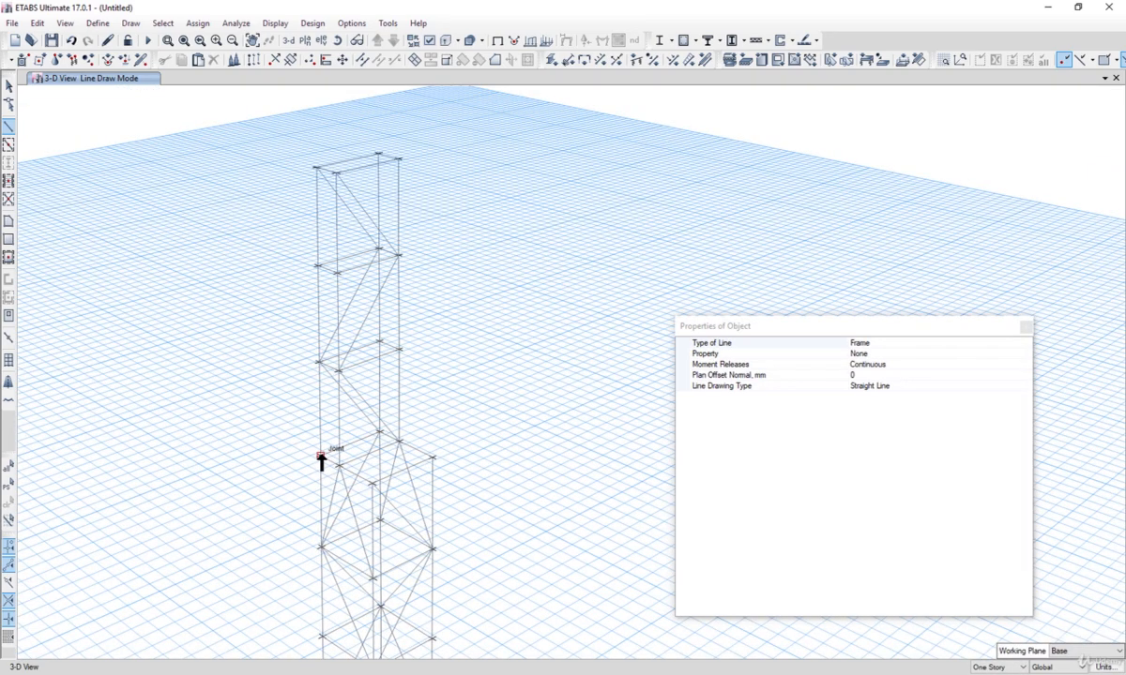
click(321, 456)
click(338, 371)
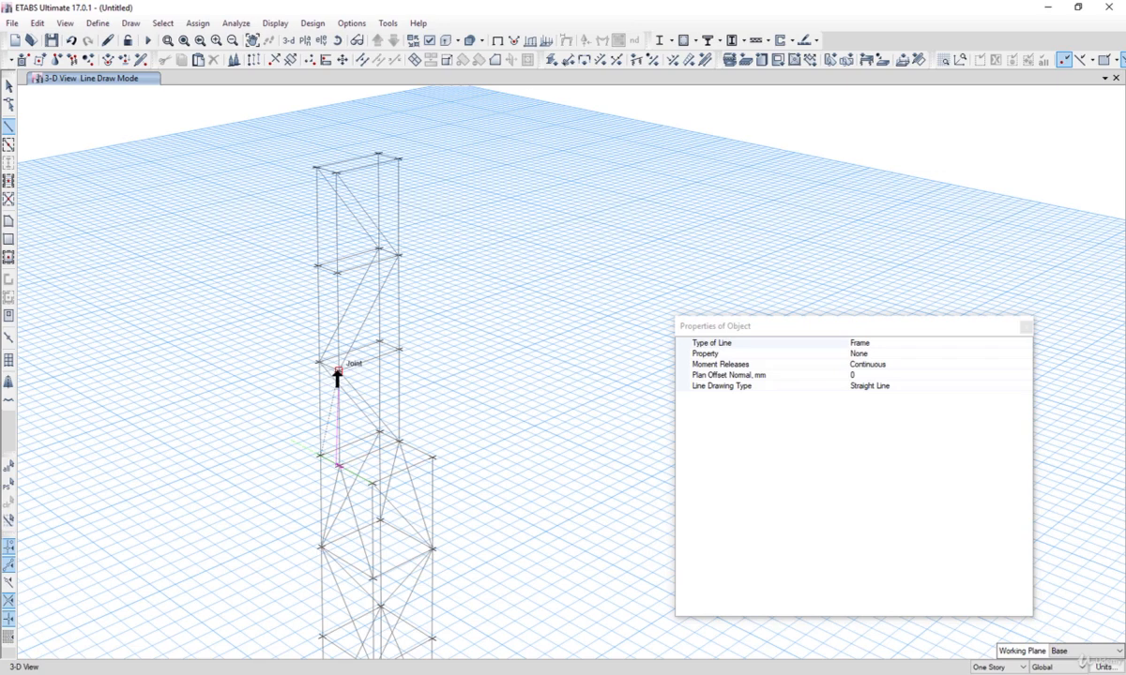
click(317, 267)
click(337, 175)
click(378, 154)
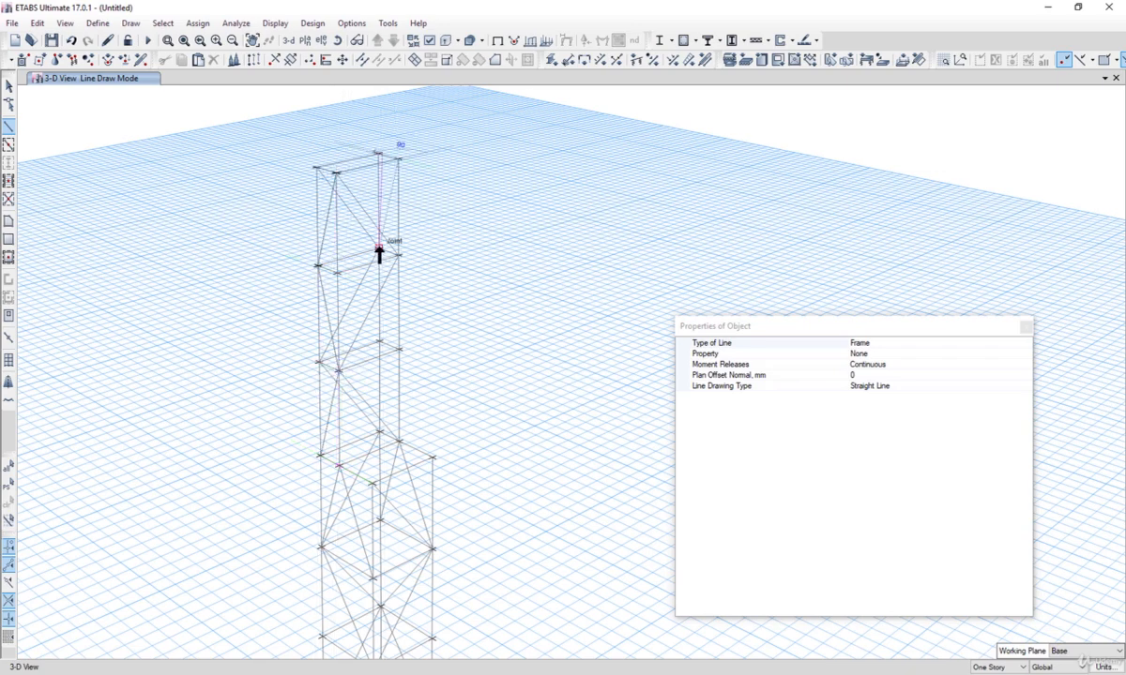
click(378, 248)
click(399, 351)
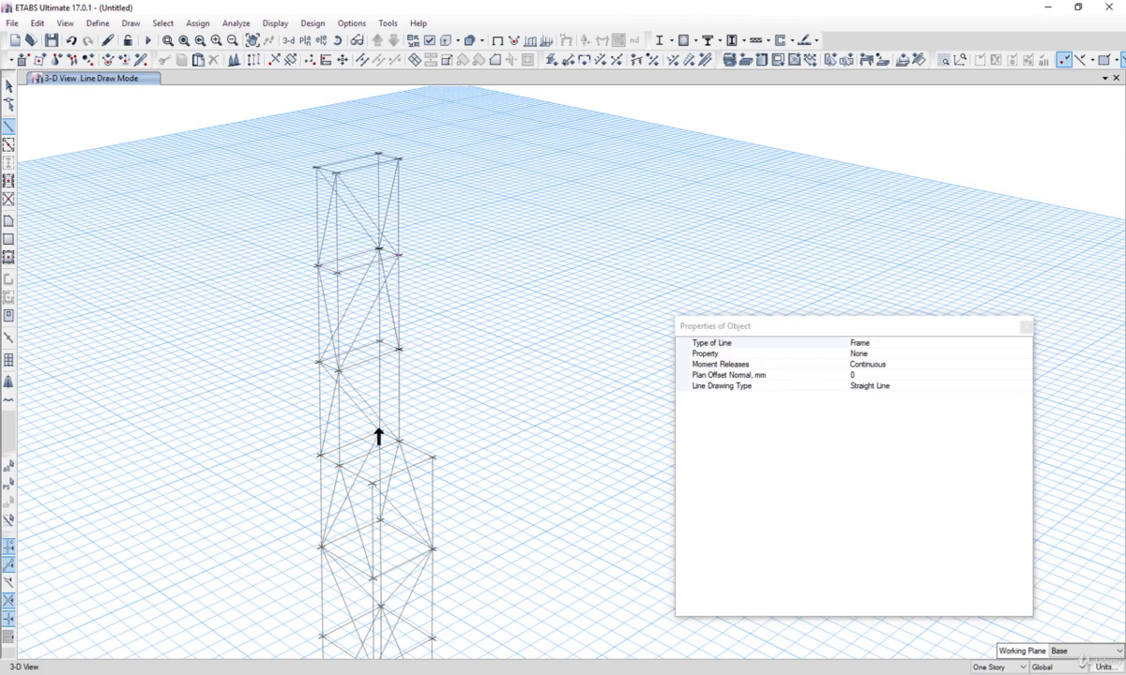
click(379, 432)
right_click(379, 433)
Step: Examine the finished banner steel structure reference model and the current tower from several zoom levels
scroll(397, 329, down, 3)
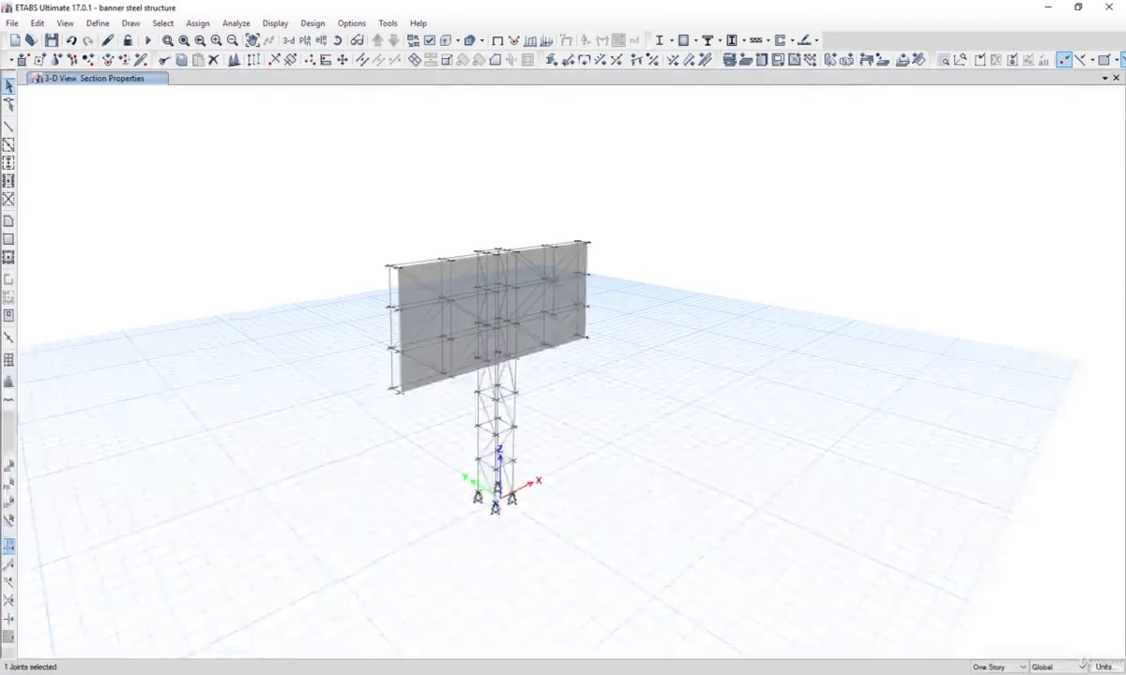
click(1047, 5)
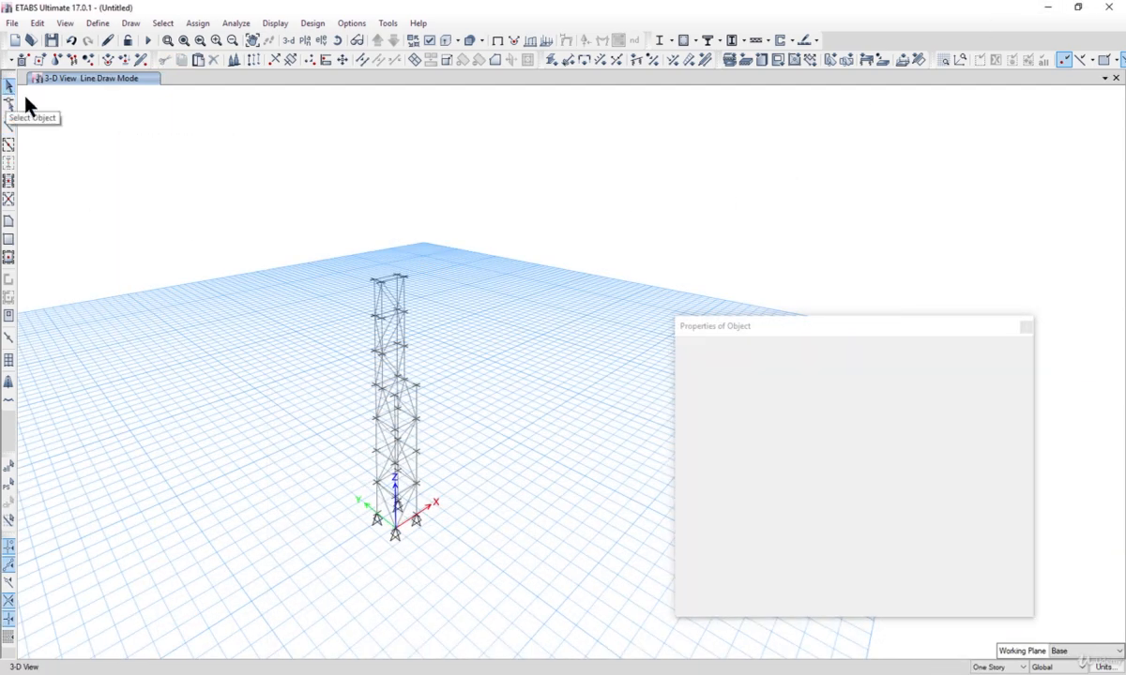
scroll(382, 280, up, 5)
click(382, 280)
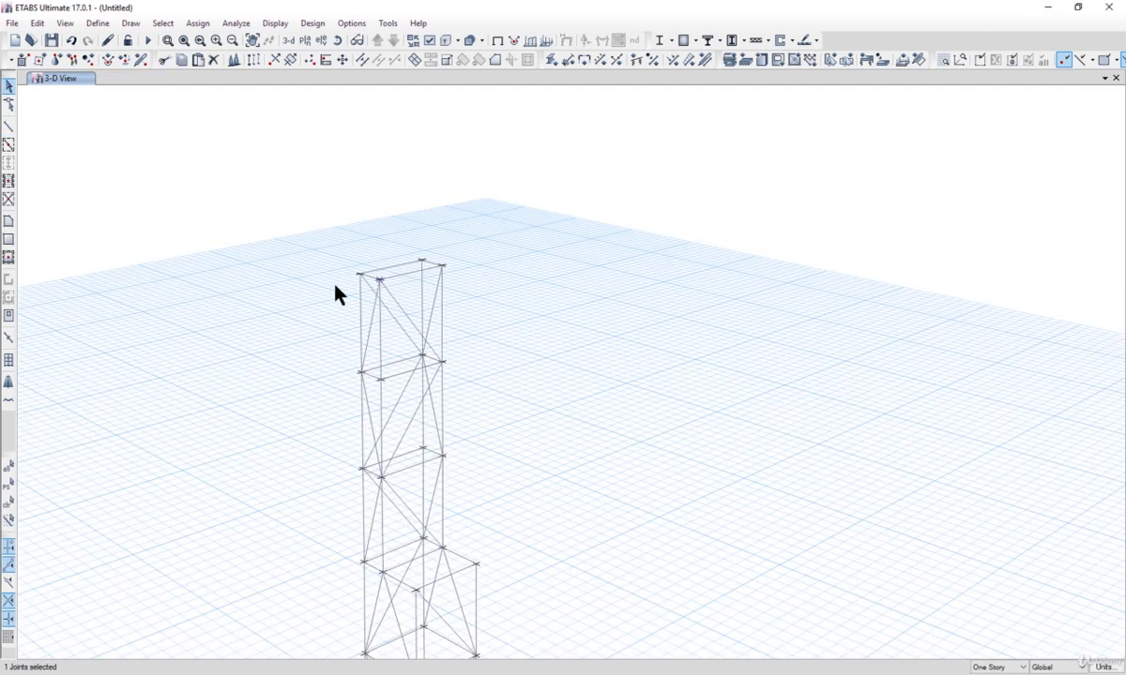
scroll(338, 289, down, 3)
scroll(354, 295, up, 3)
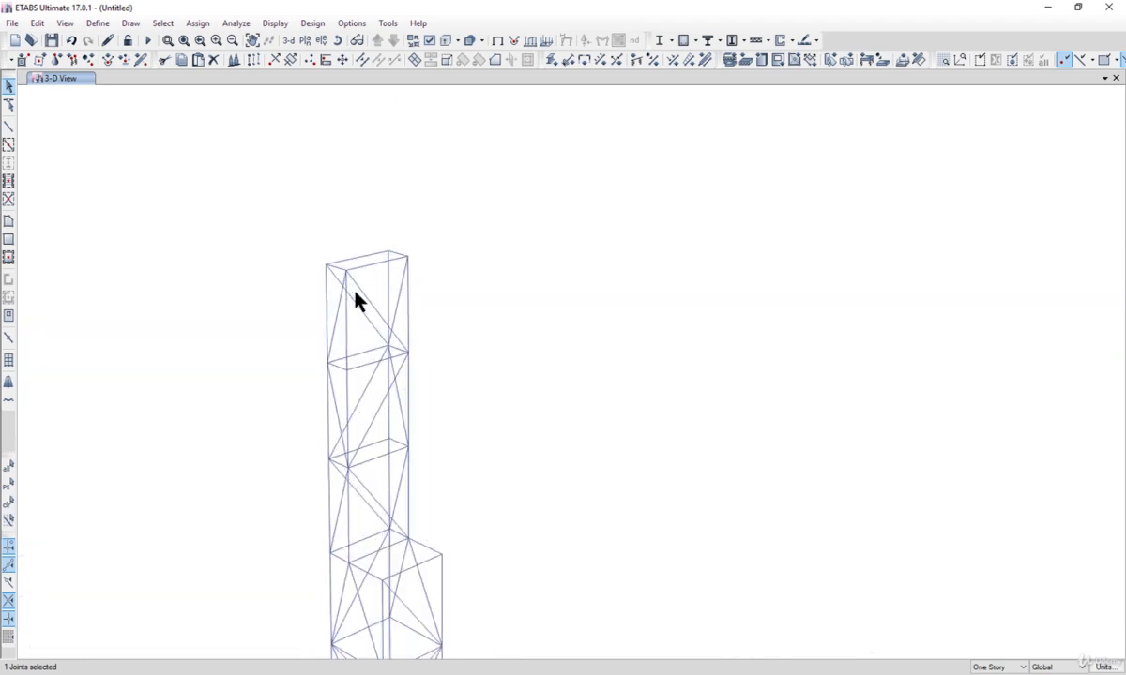
scroll(354, 298, down, 3)
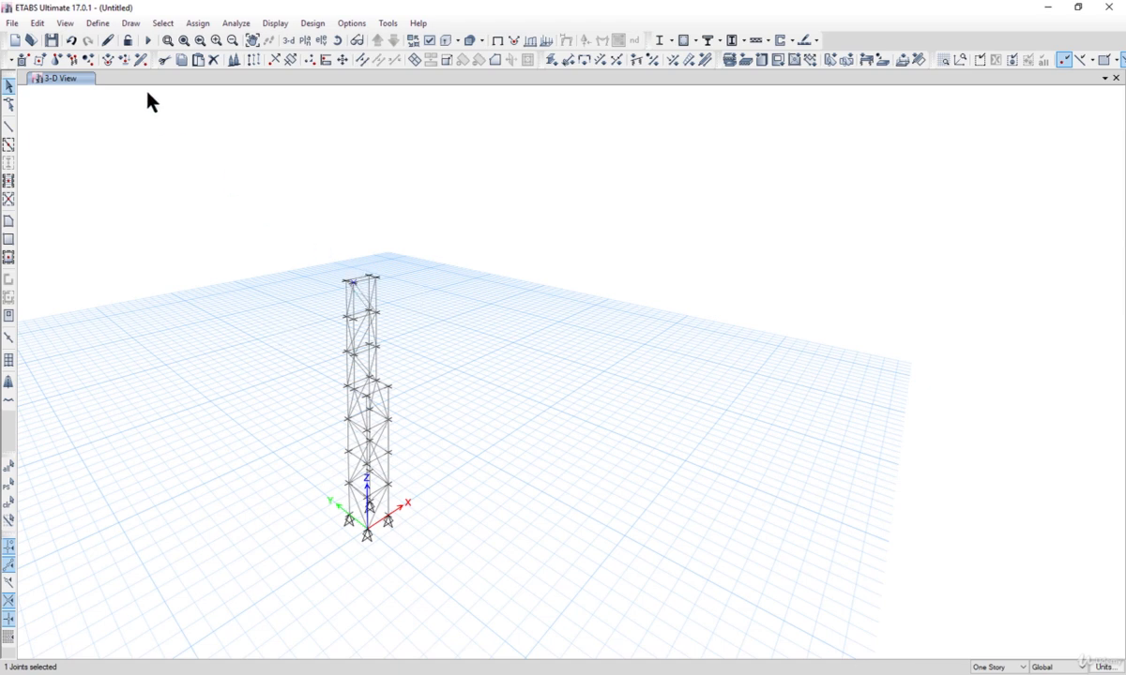
Step: Start placing joints with a plan offset X of -1500 mm from four joints on one side of the upper tower
click(129, 24)
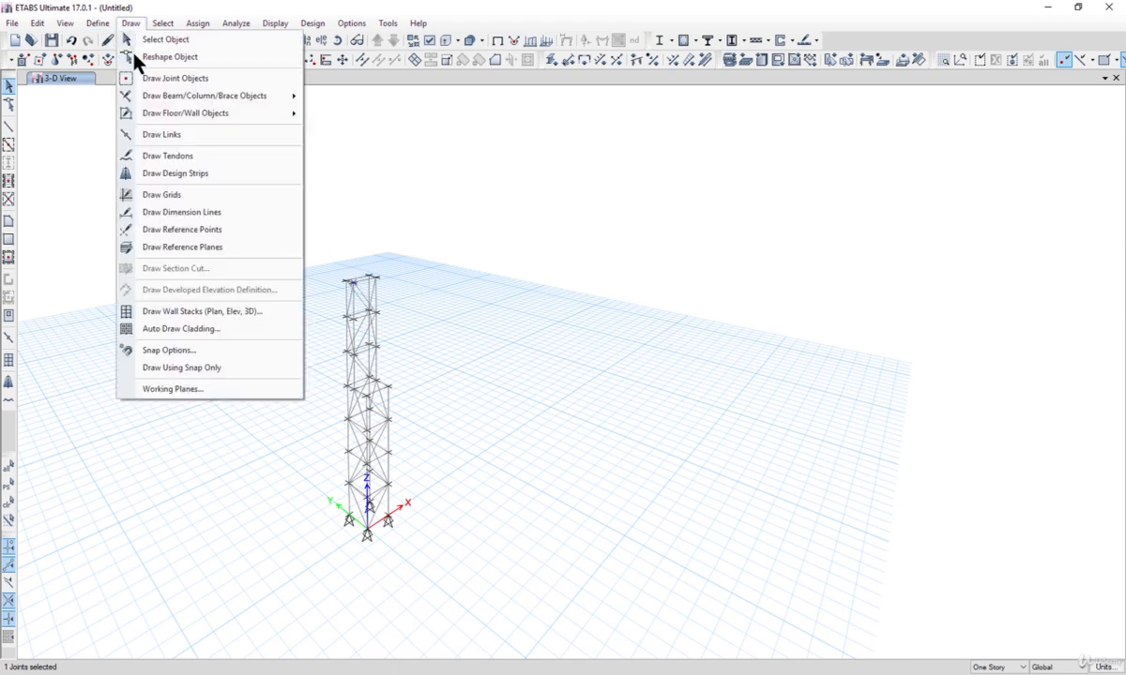
click(196, 79)
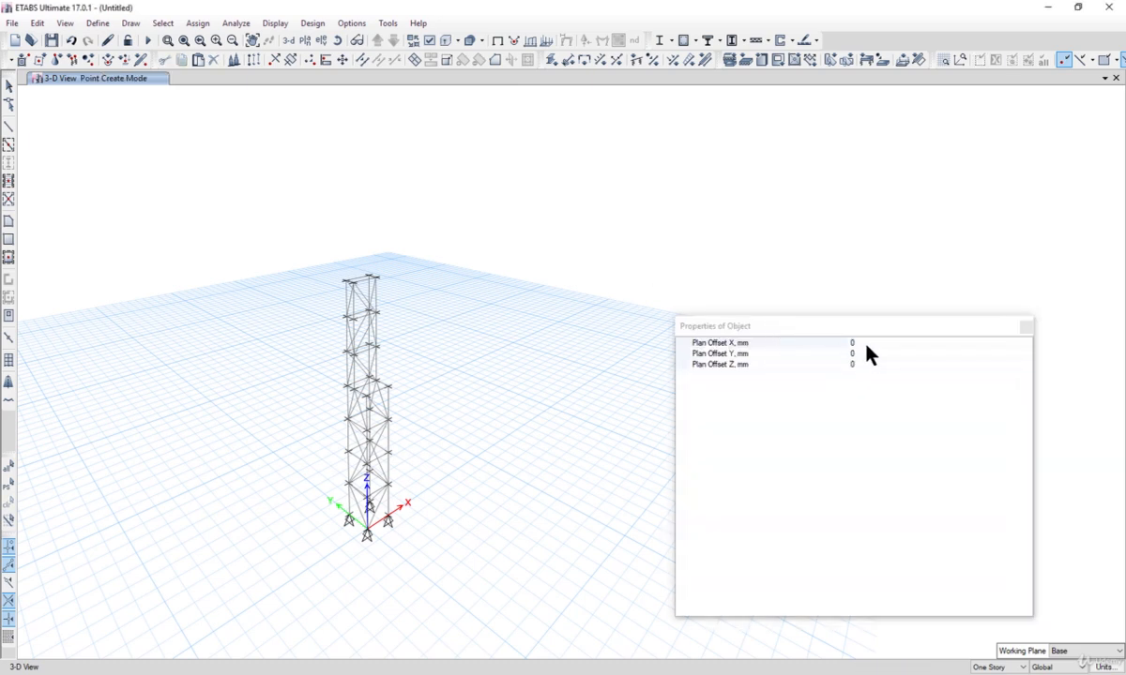
click(864, 345)
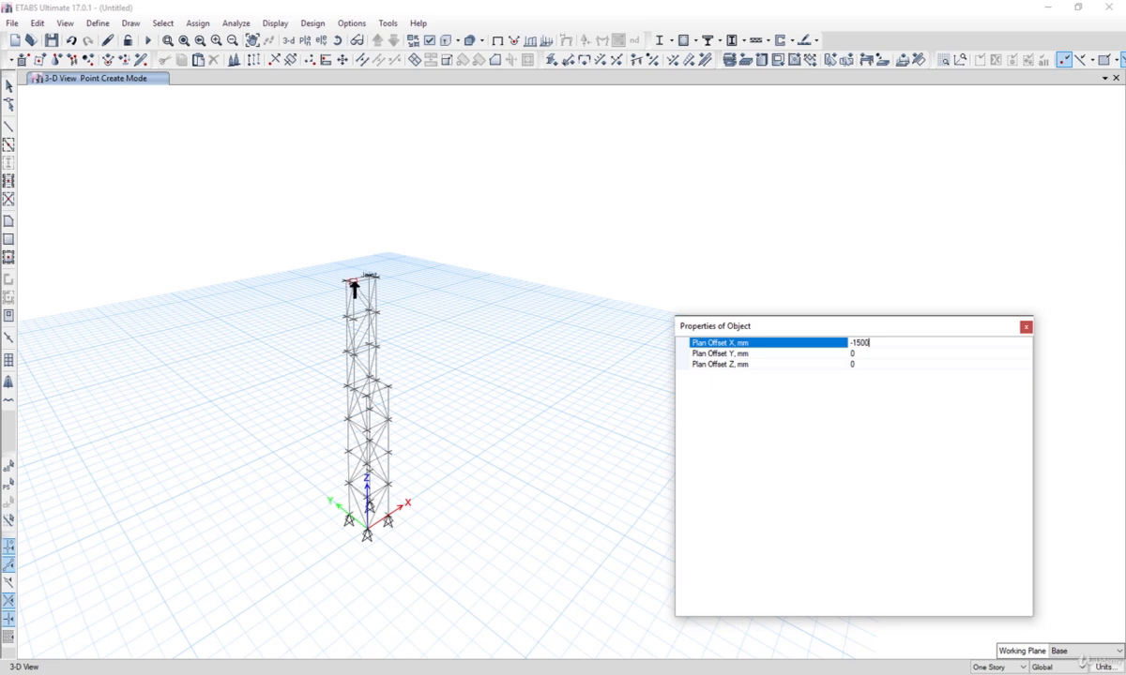
click(304, 297)
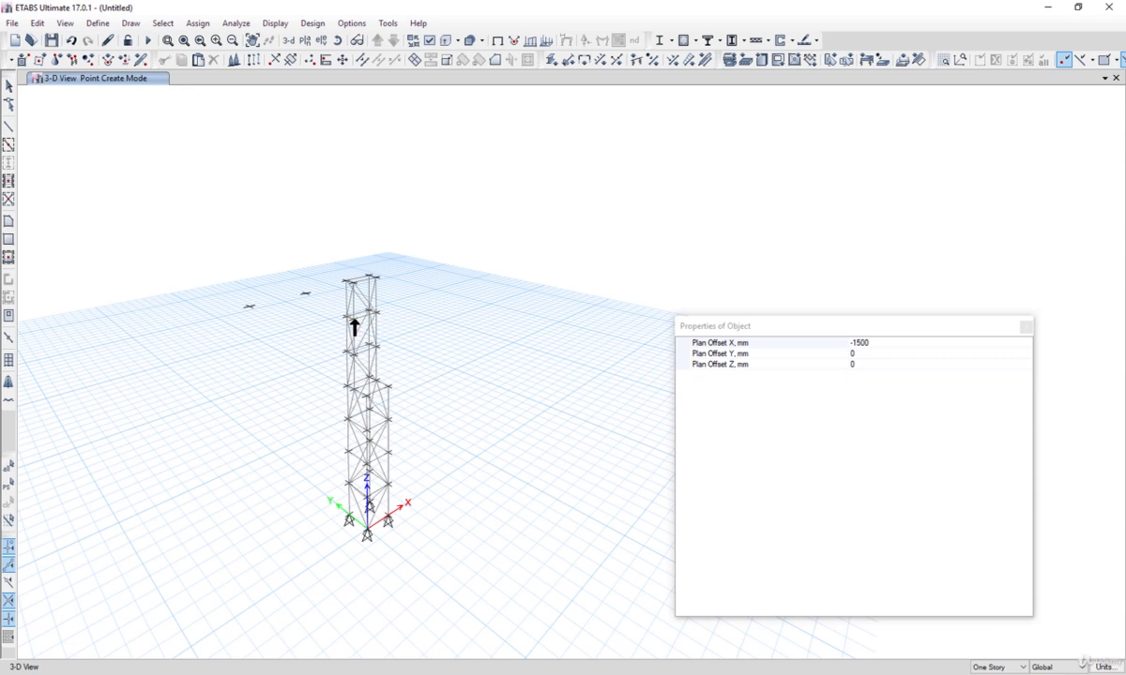
click(305, 339)
click(307, 379)
click(308, 411)
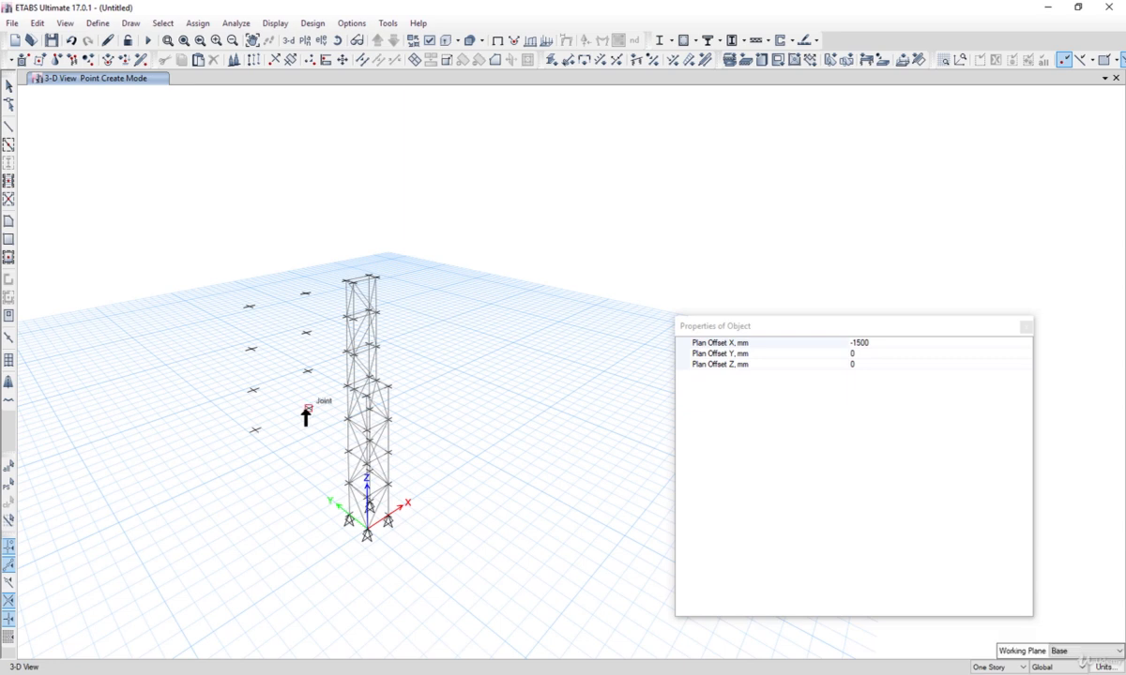
Step: Set the plan offset X to 1500 mm and place joints offset from four joints on the opposite side of the tower
click(891, 344)
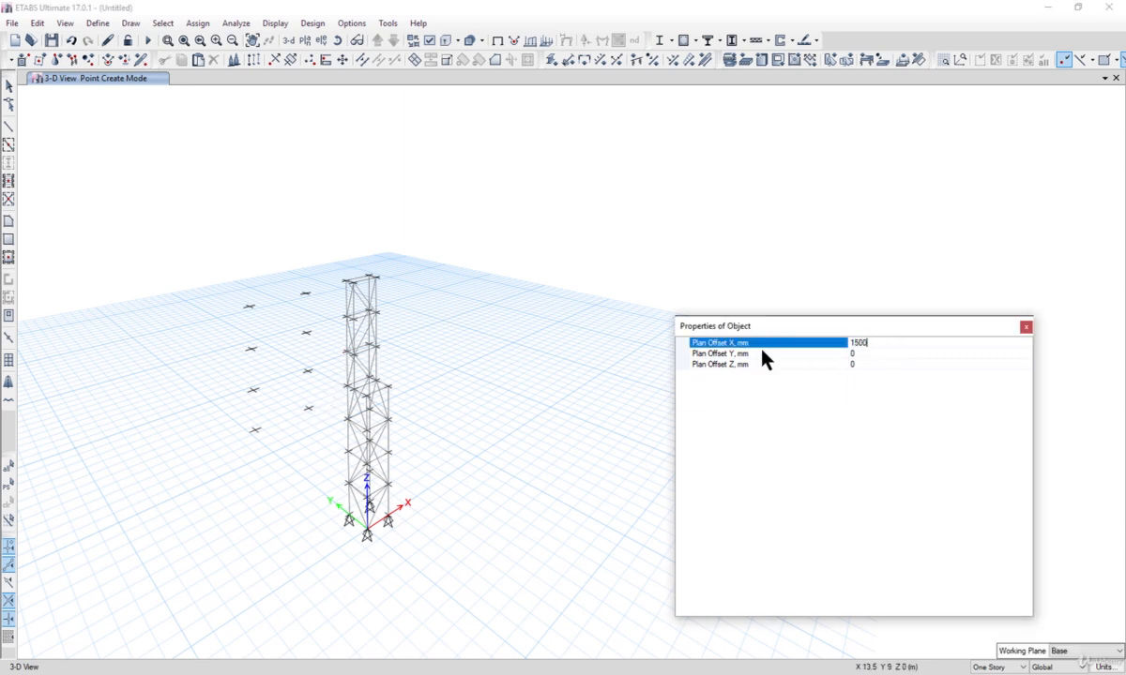
click(376, 279)
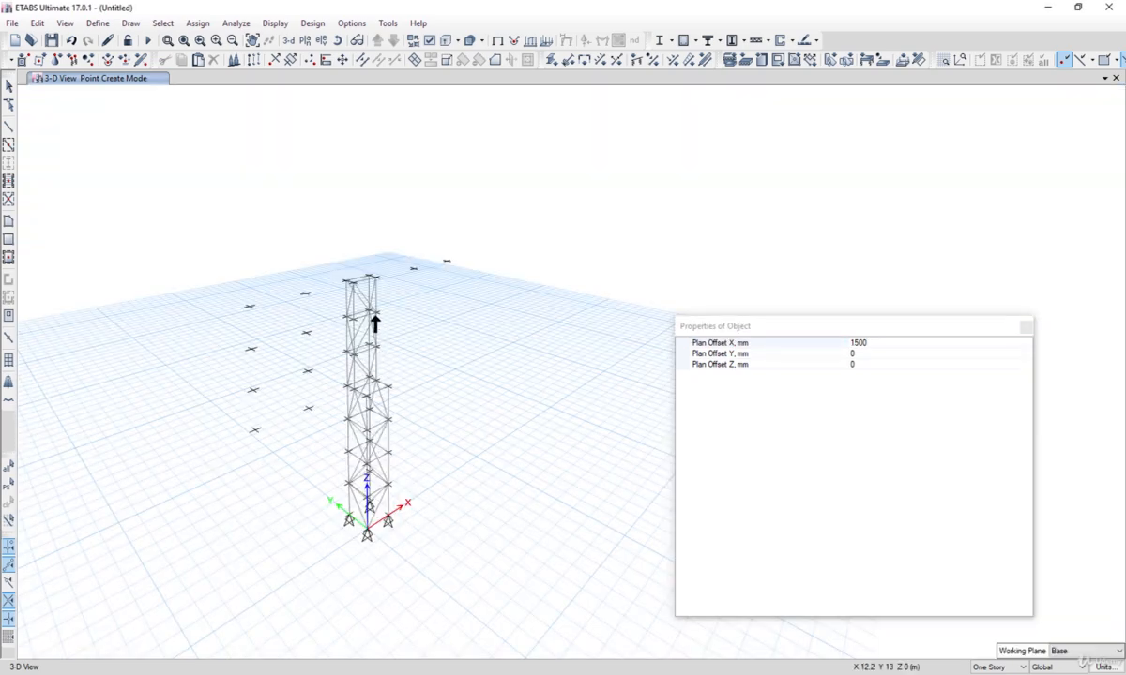
click(377, 312)
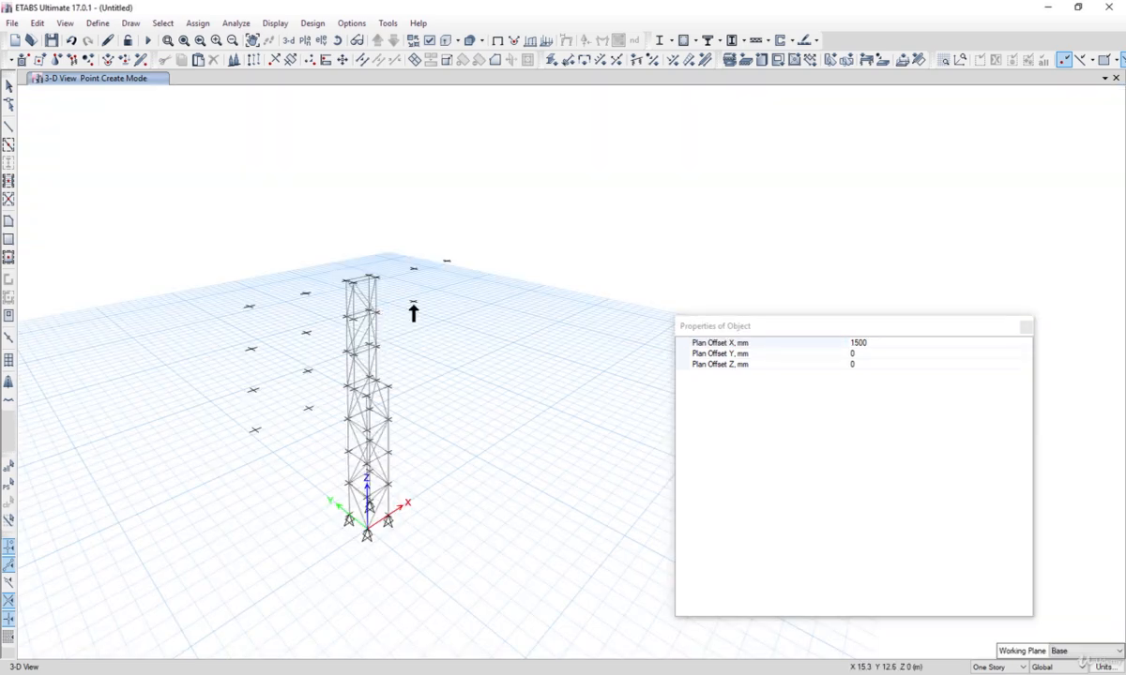
click(377, 347)
click(414, 334)
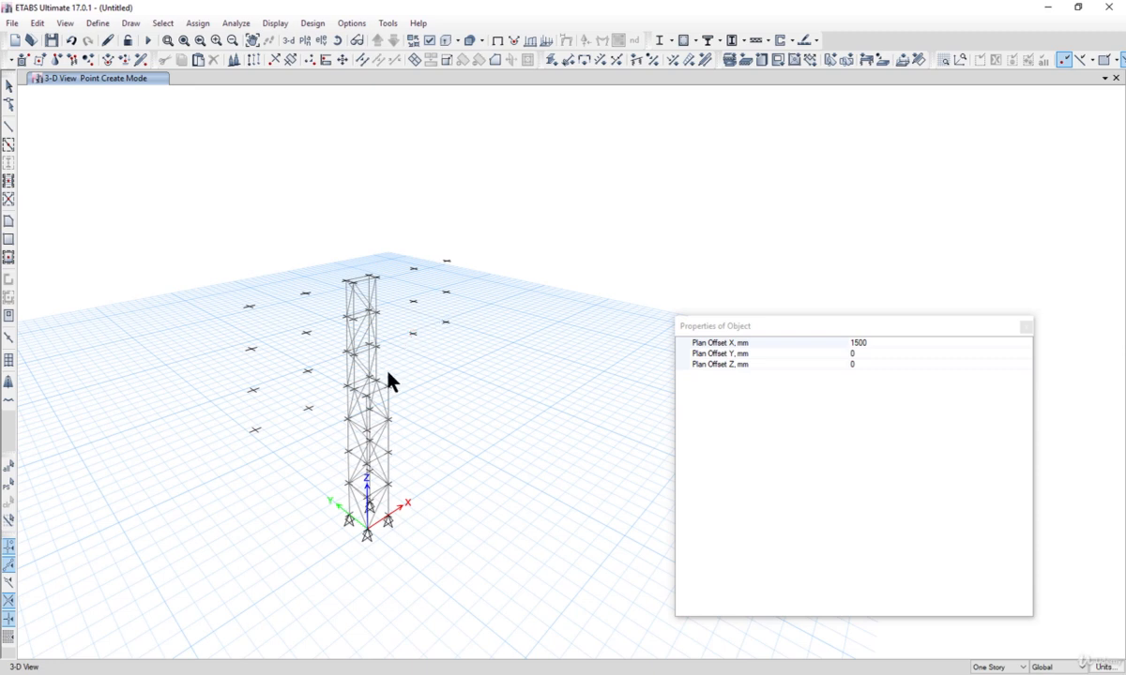
click(378, 381)
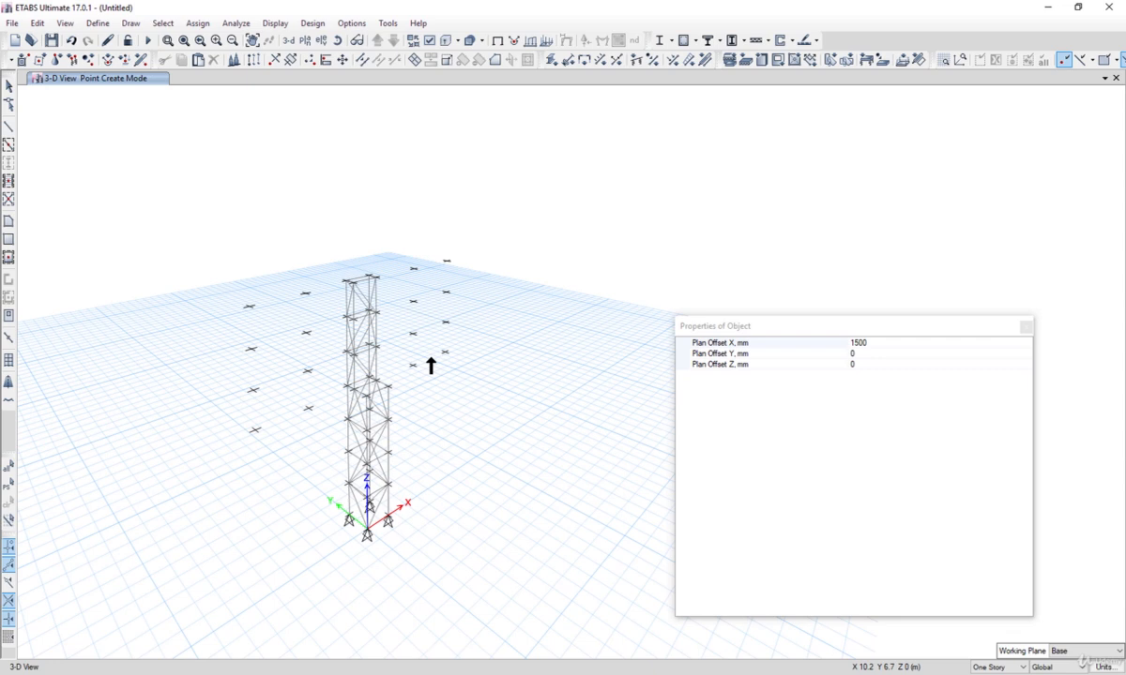
Step: Set the plan offsets to X 0 and Y -500 mm and place joints beside the outer left column of offset joints
click(878, 344)
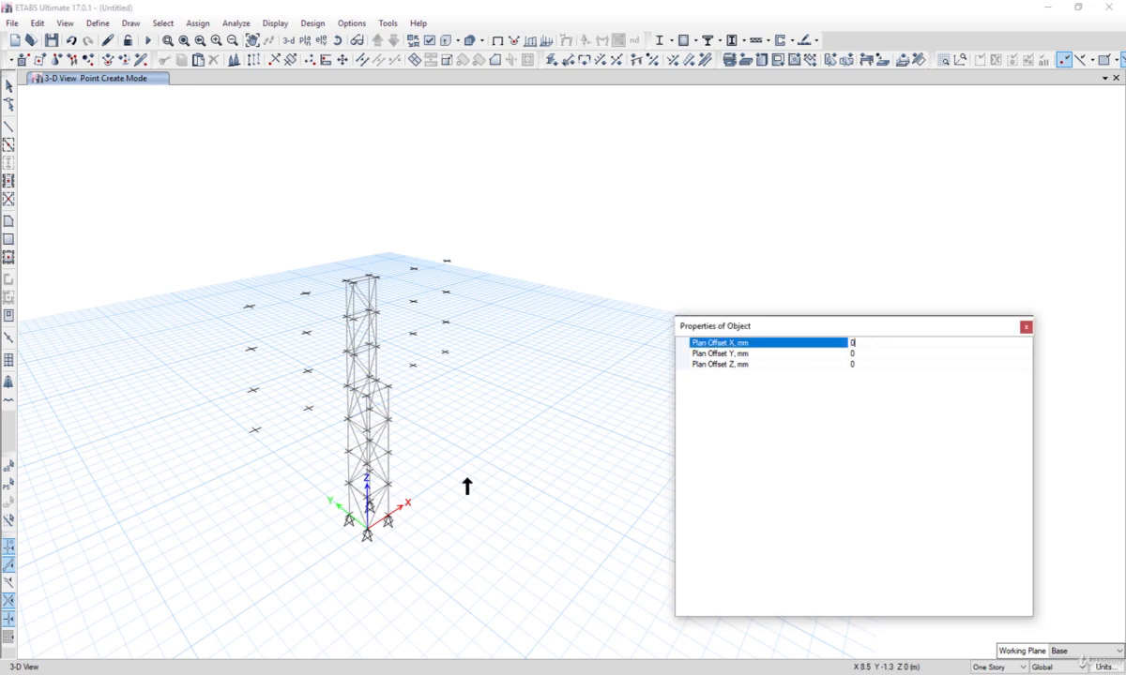
click(858, 353)
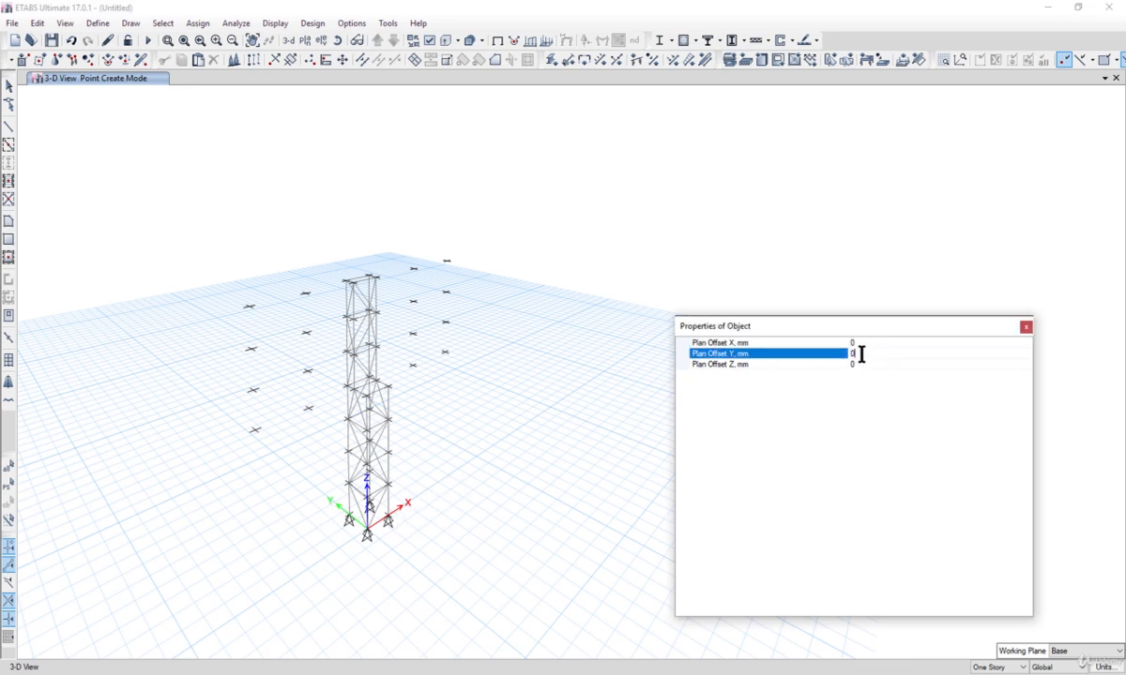
text(-500)
drag(217, 278, 251, 334)
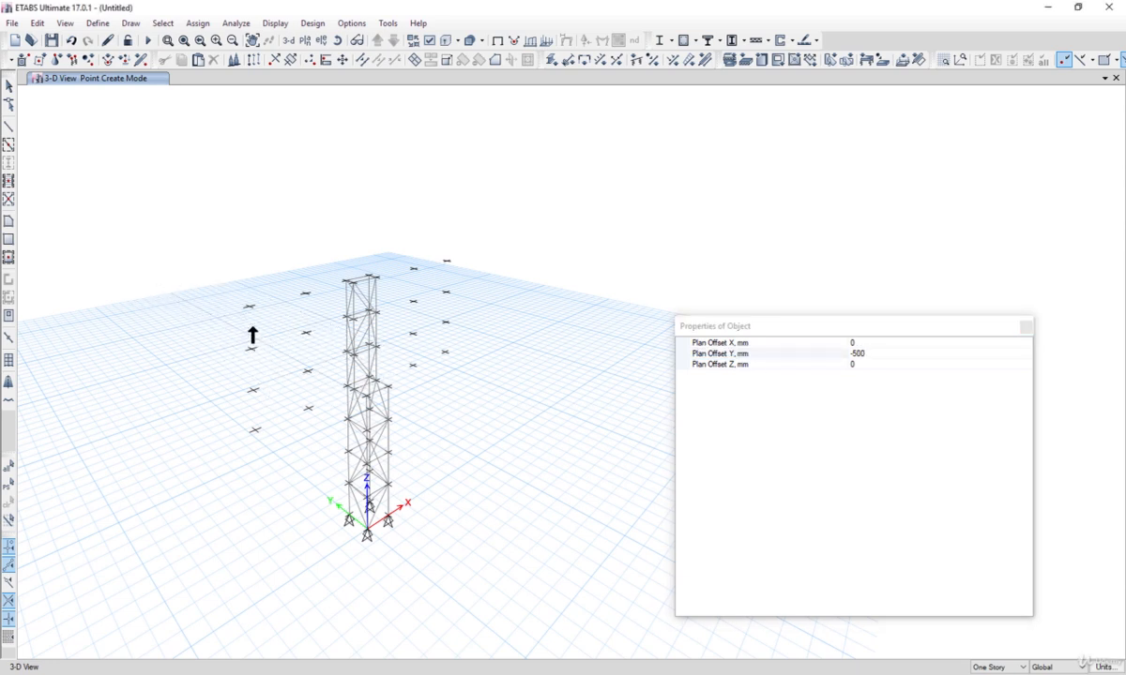
click(249, 307)
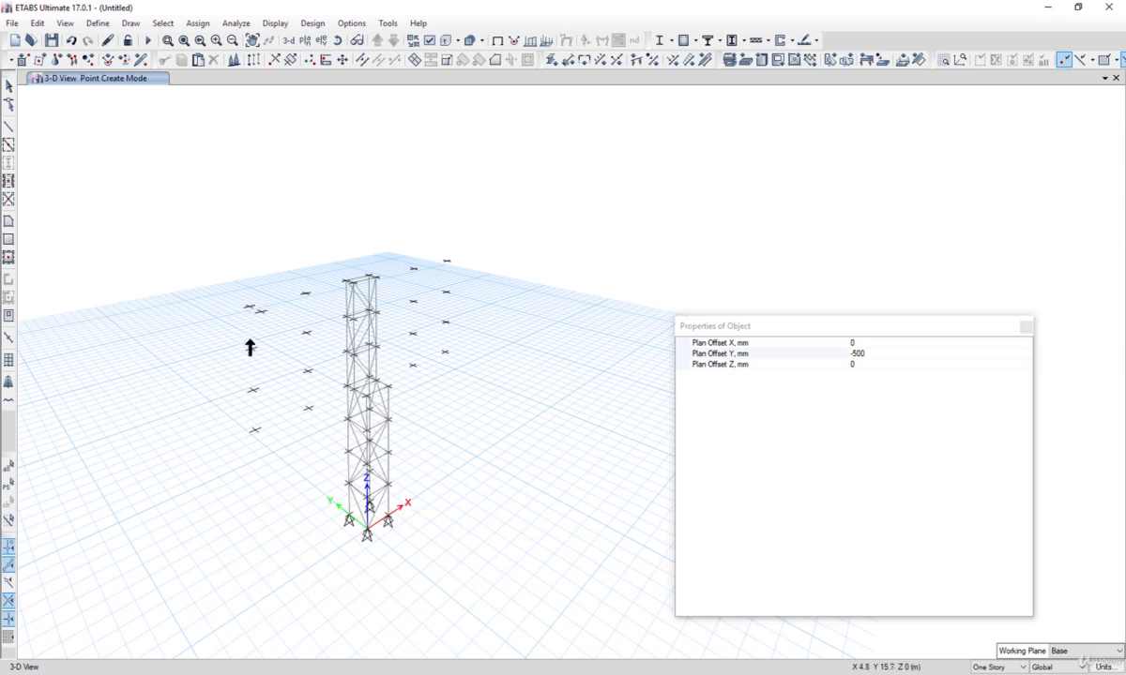
click(251, 349)
click(251, 390)
click(254, 429)
Step: Place more Y -500 mm offset joints beside the remaining rows of offset joints on both sides
click(309, 409)
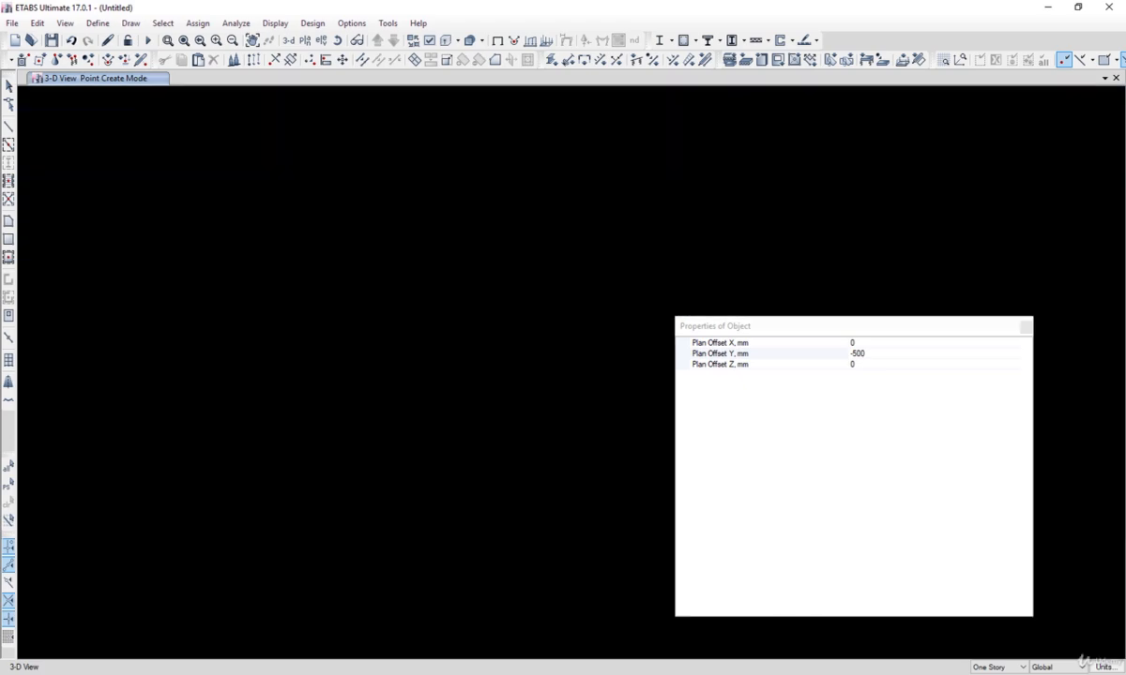
click(308, 371)
click(307, 333)
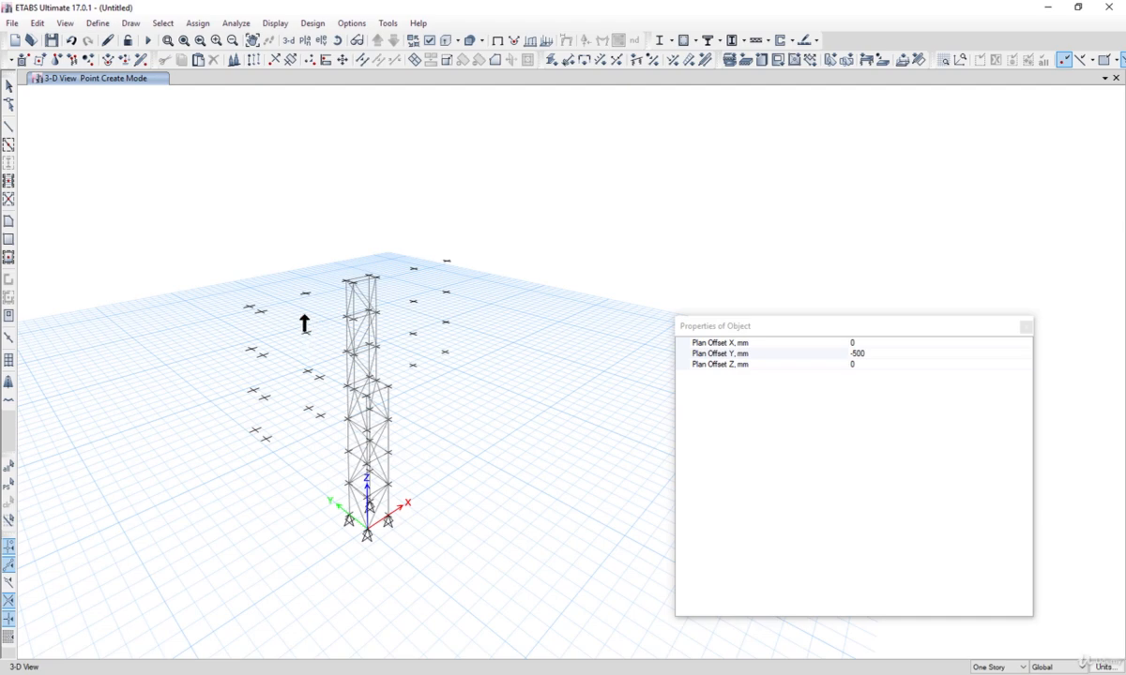
click(305, 294)
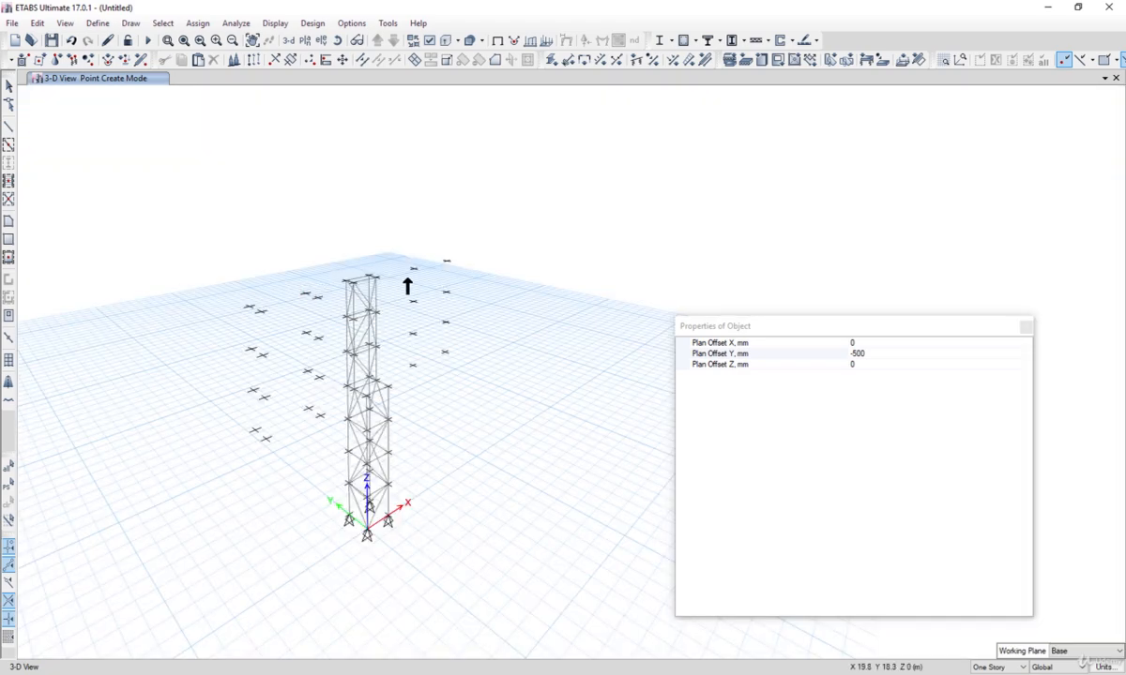
click(413, 270)
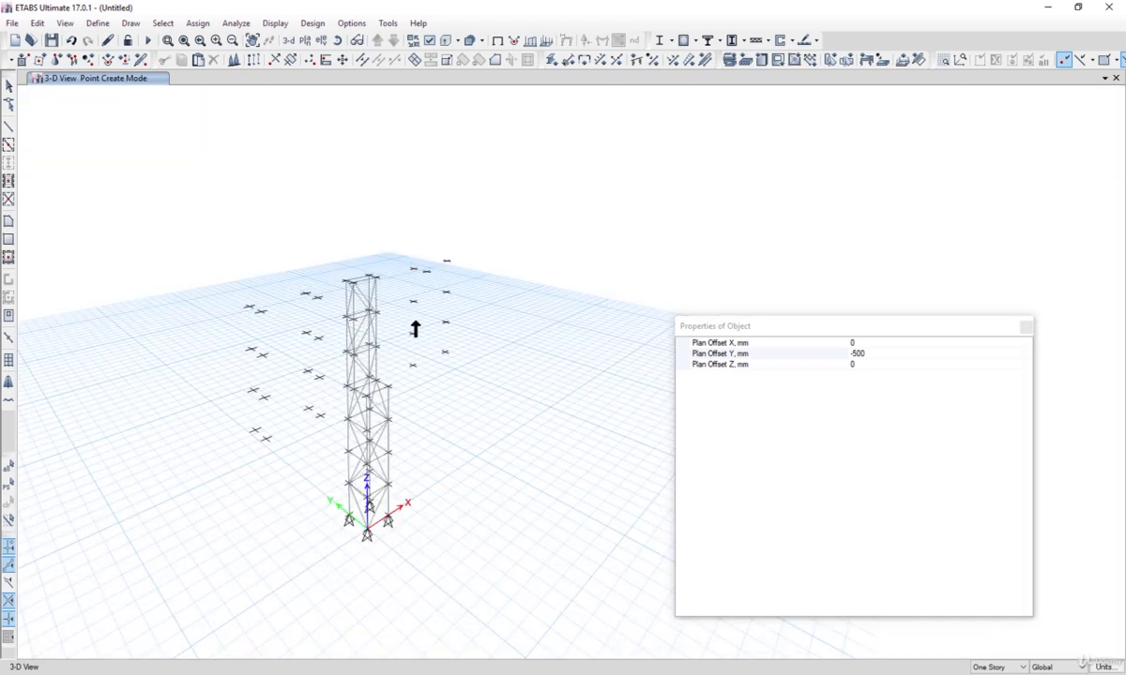
click(412, 302)
click(412, 334)
click(413, 365)
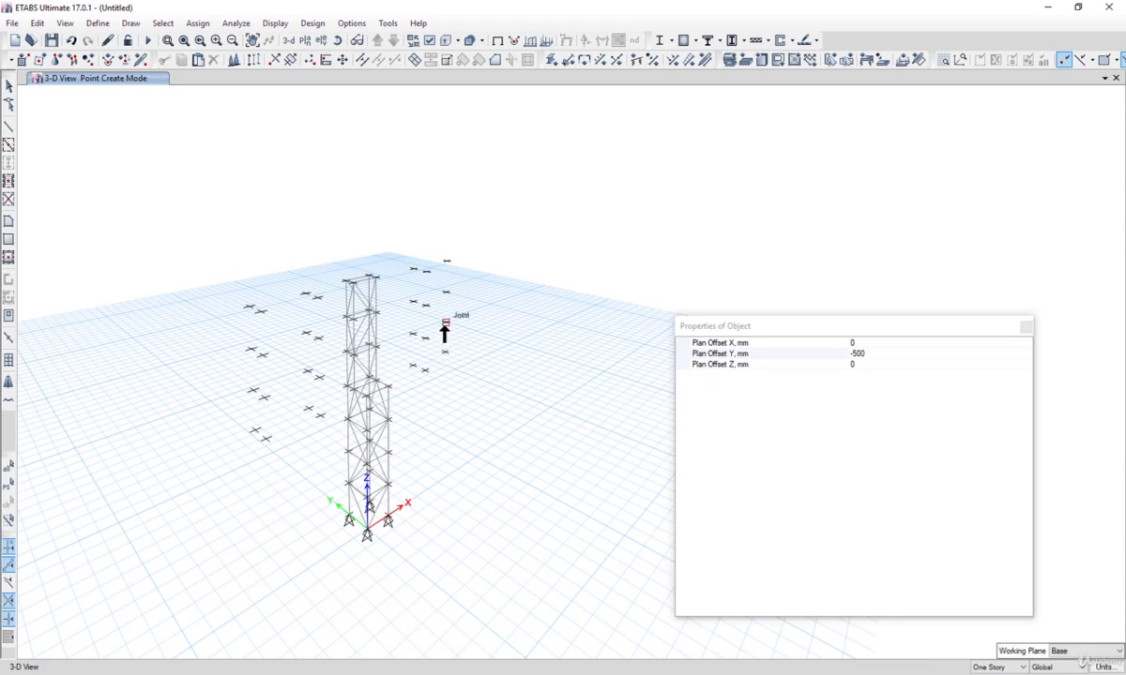
click(445, 352)
click(446, 321)
click(448, 291)
click(450, 263)
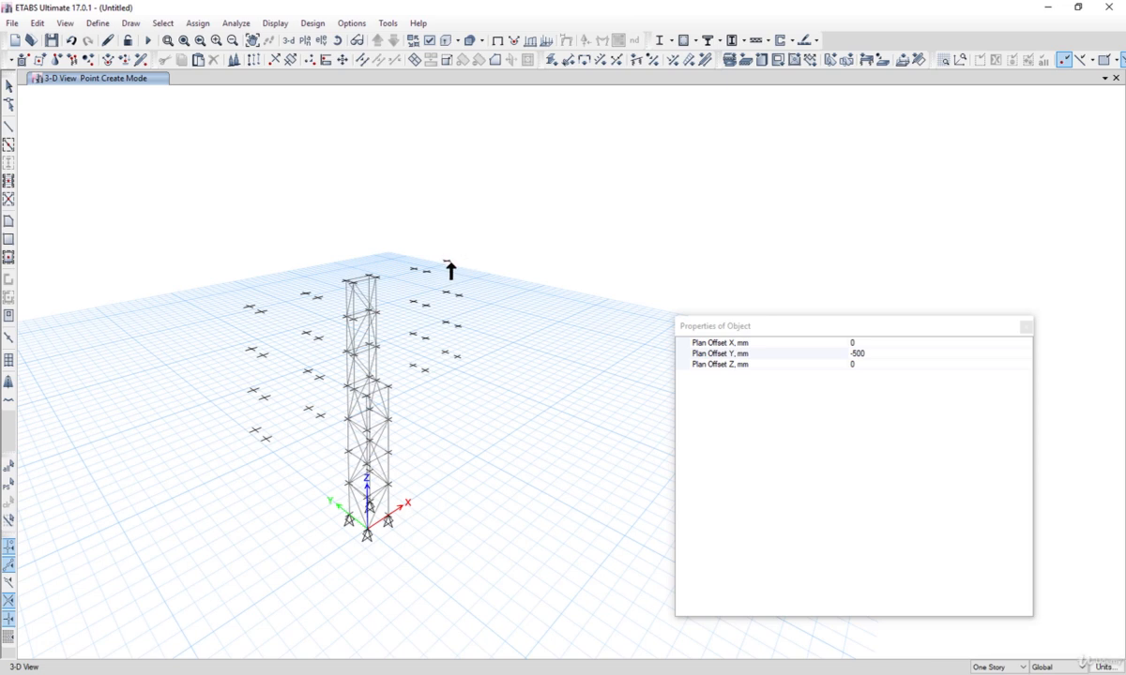
Step: Draw frame members linking the offset joints, from the tower-side top joint outward and down the outer left joint column
click(1026, 328)
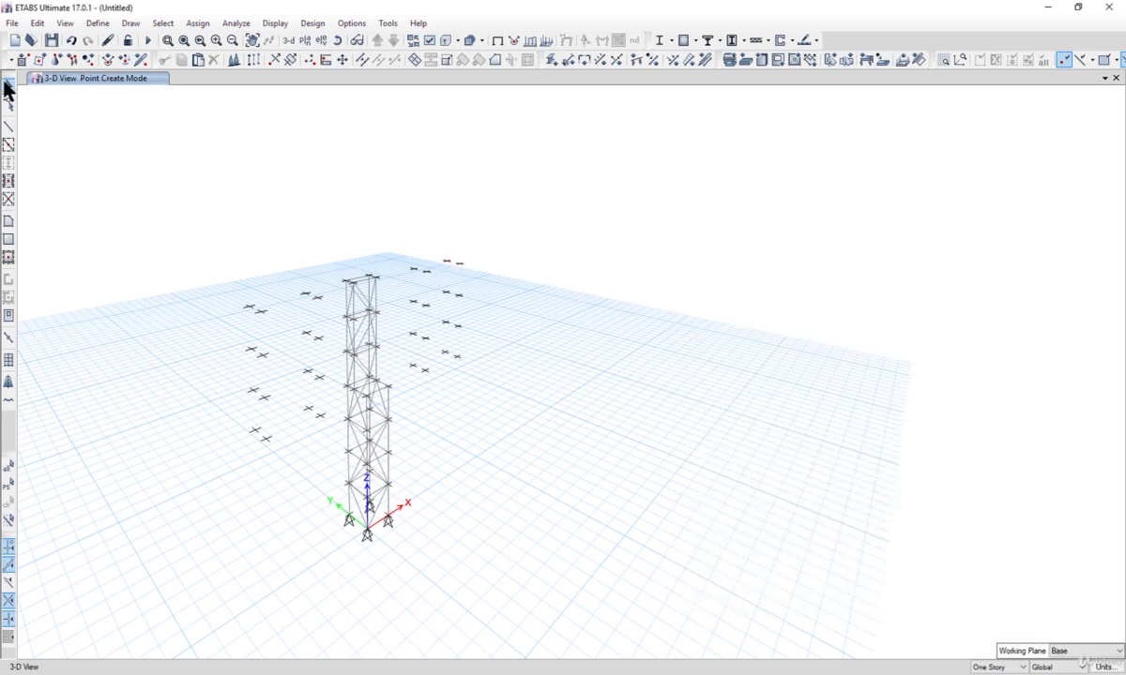
click(8, 85)
click(131, 22)
mouse_move(223, 96)
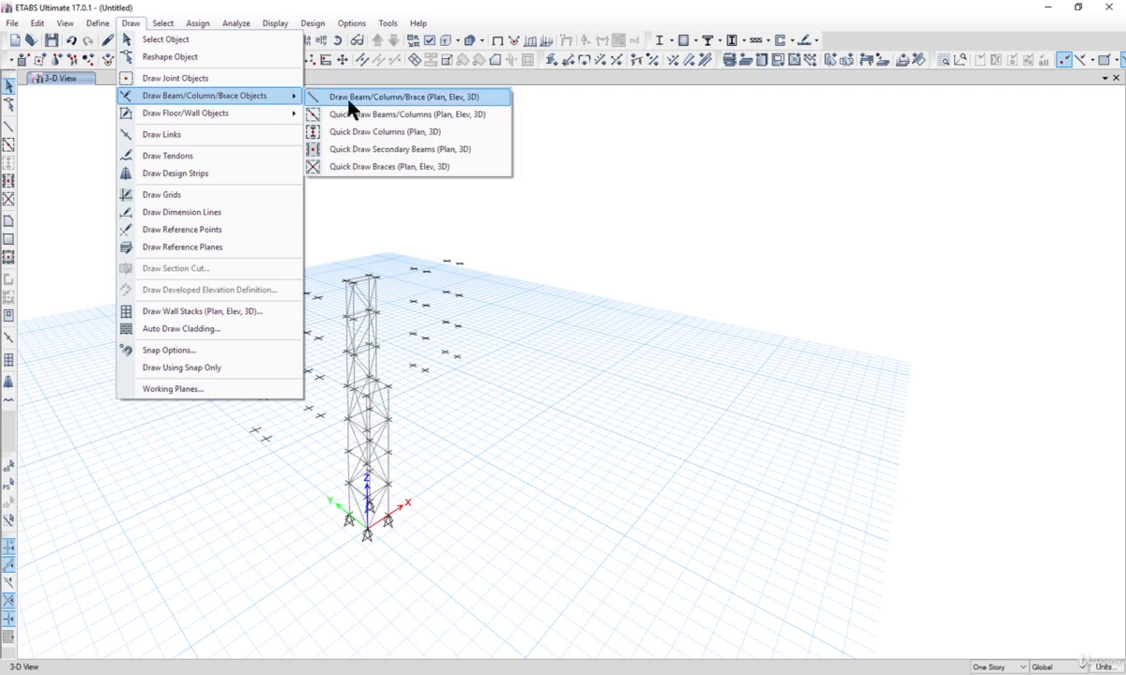
click(343, 97)
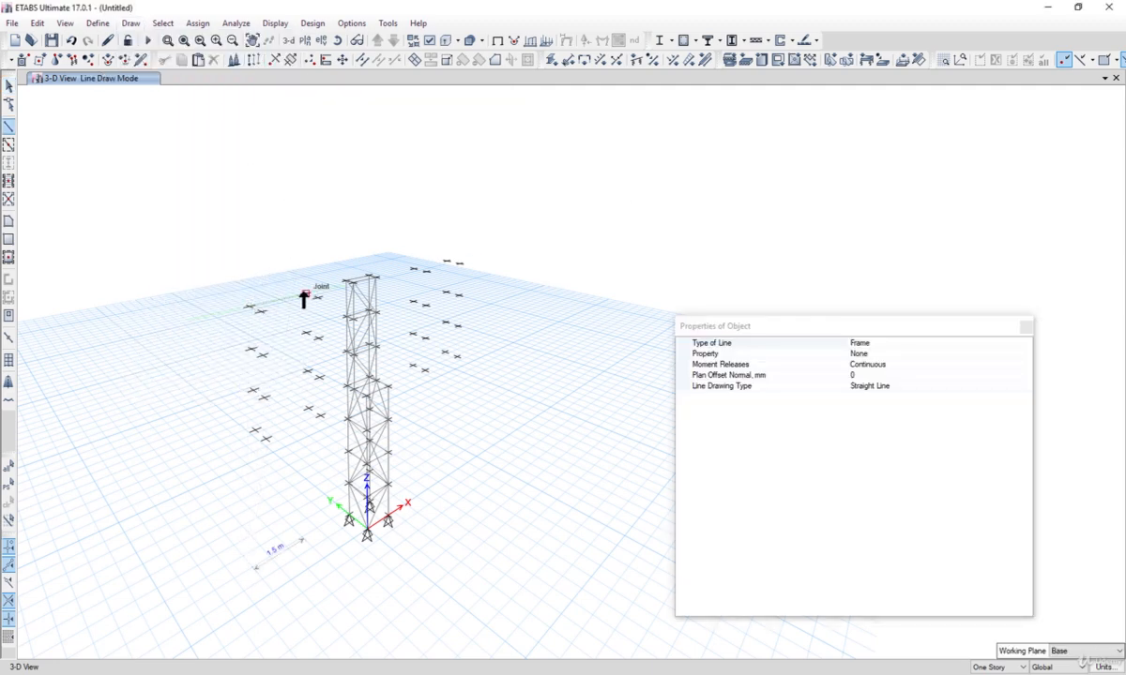
click(306, 295)
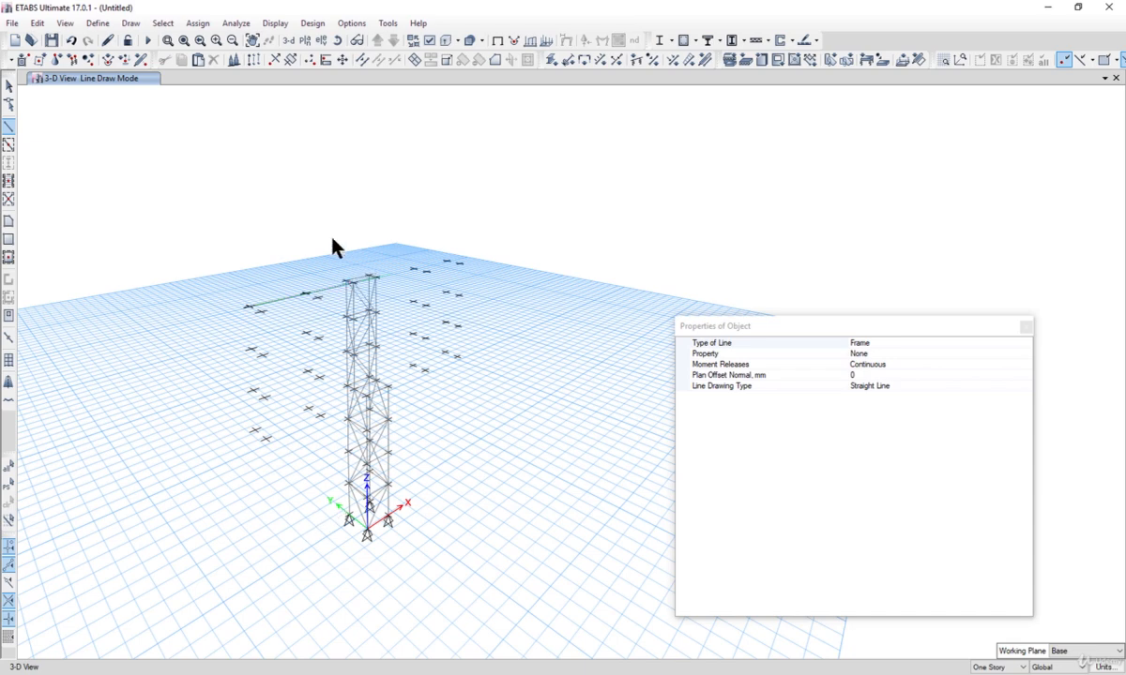
scroll(373, 326, up, 3)
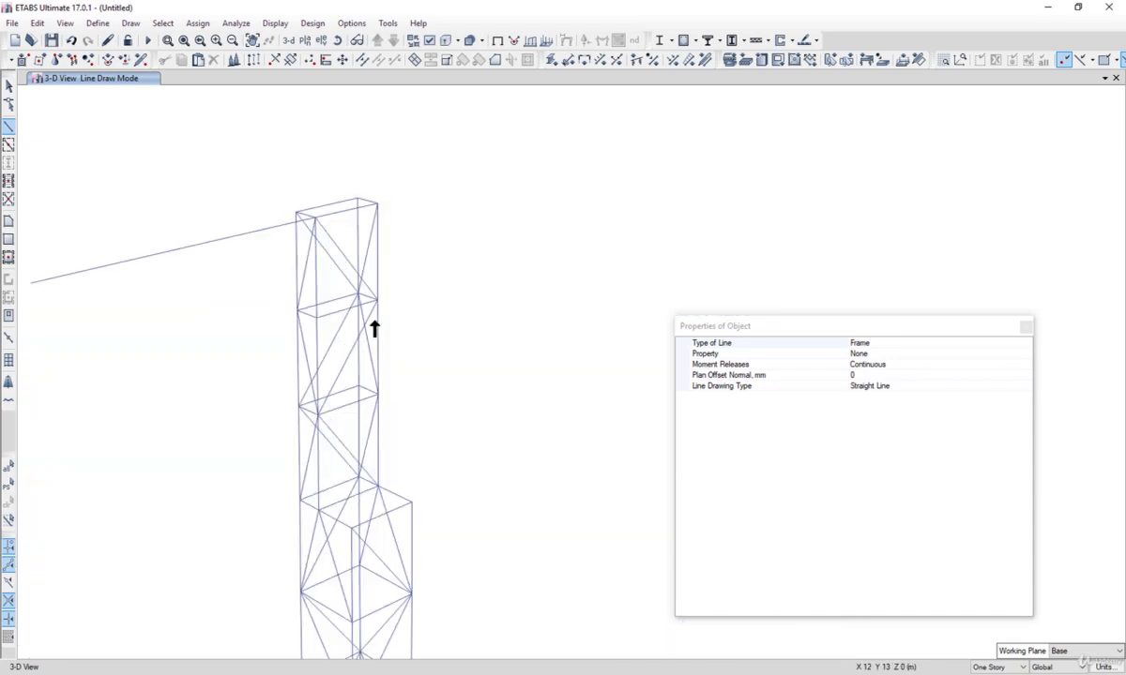
scroll(371, 319, down, 1)
scroll(364, 314, down, 2)
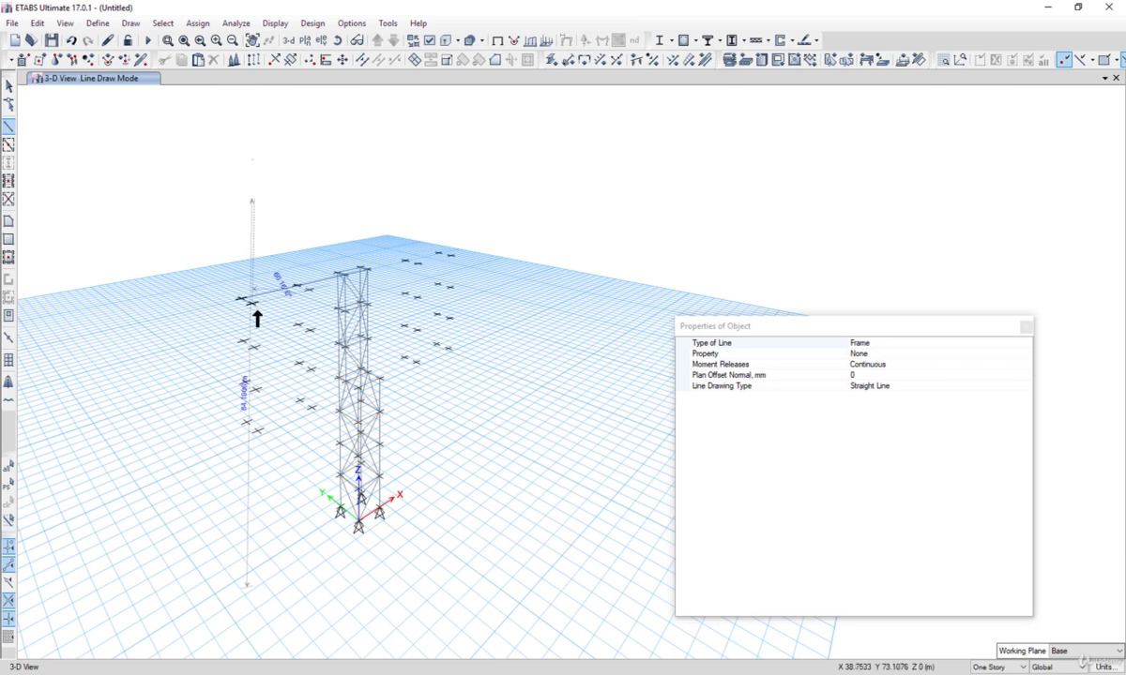
click(246, 423)
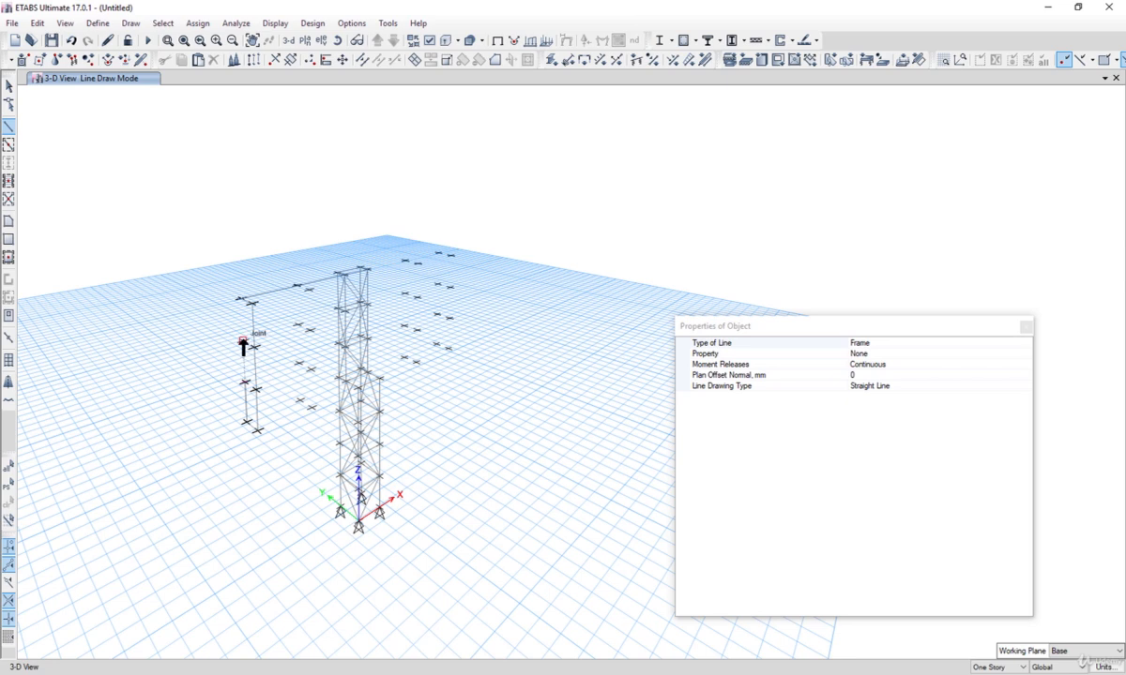
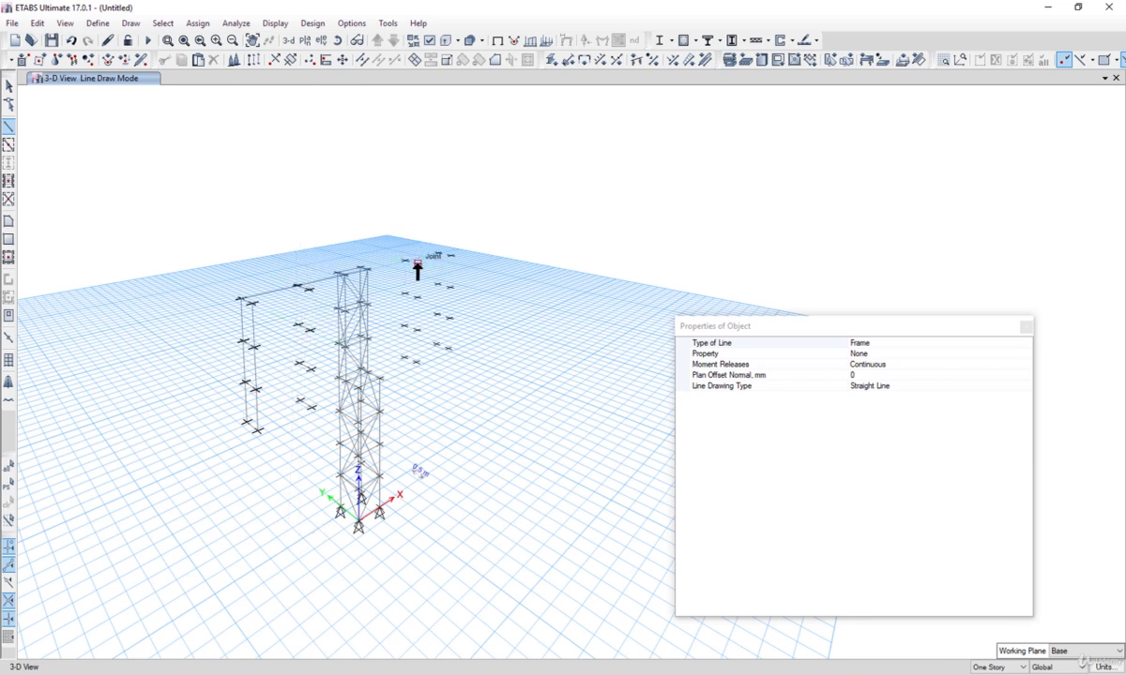
Step: Undo the most recently added frame members
click(406, 294)
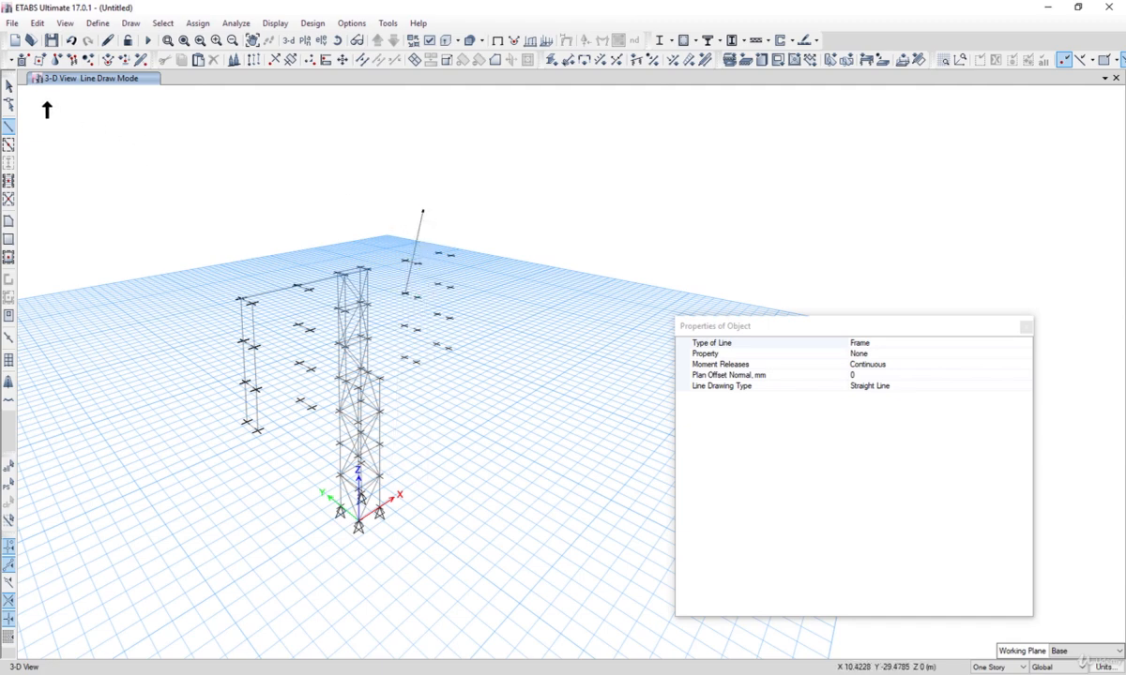
click(71, 41)
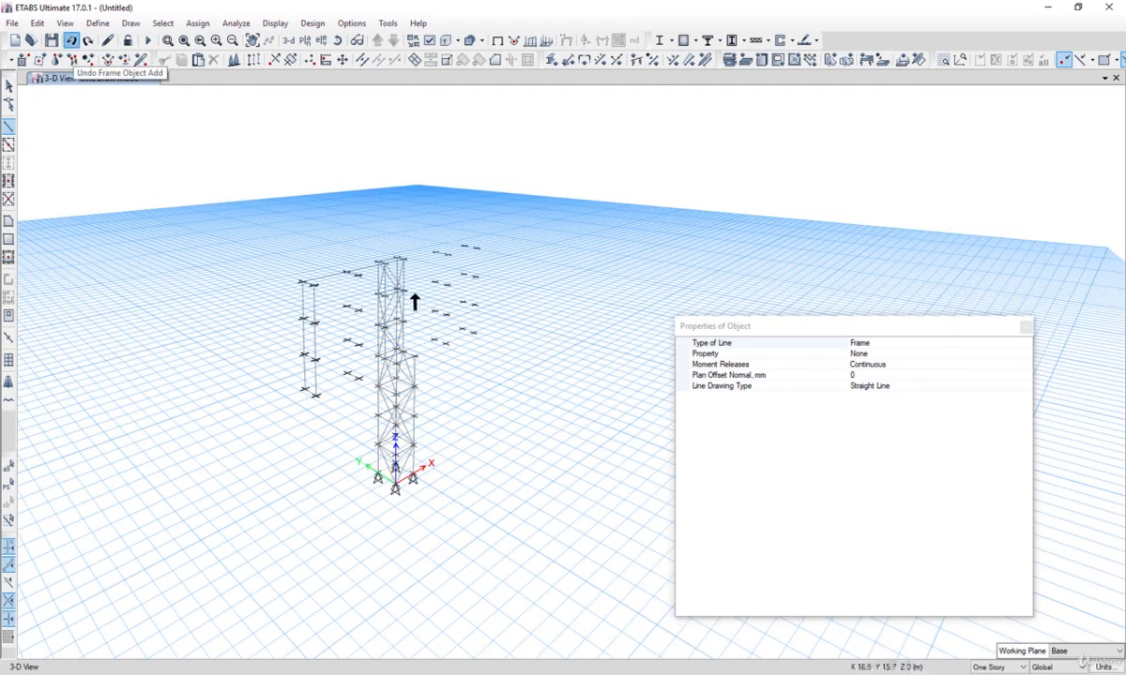
scroll(426, 338, up, 3)
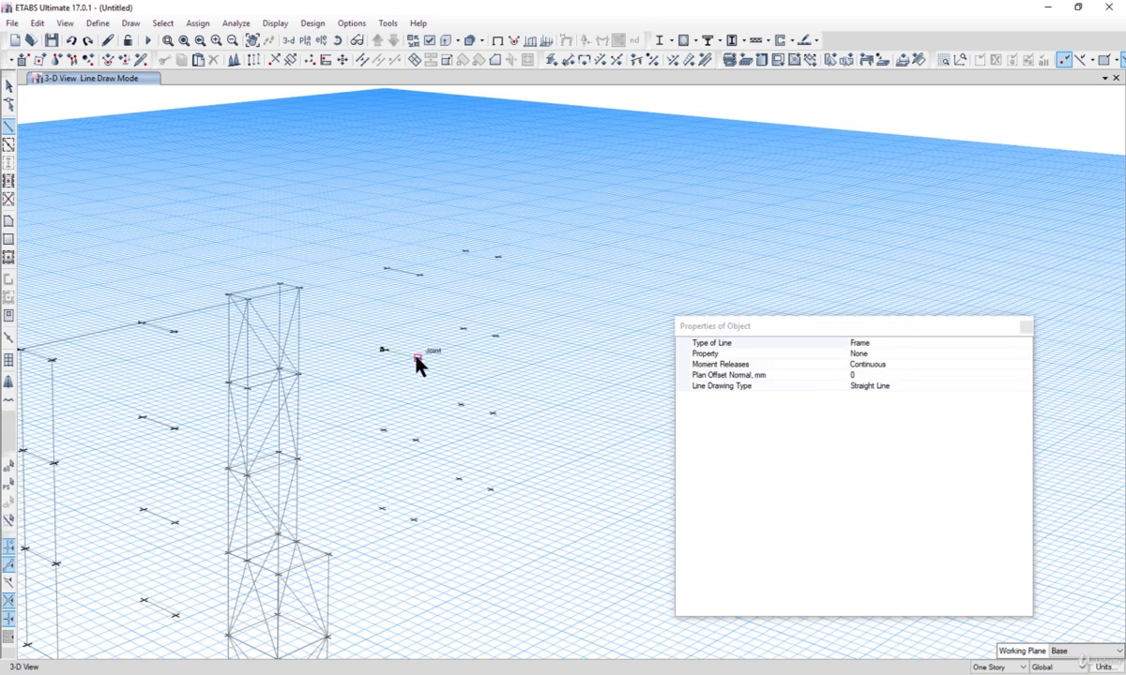
scroll(387, 360, up, 3)
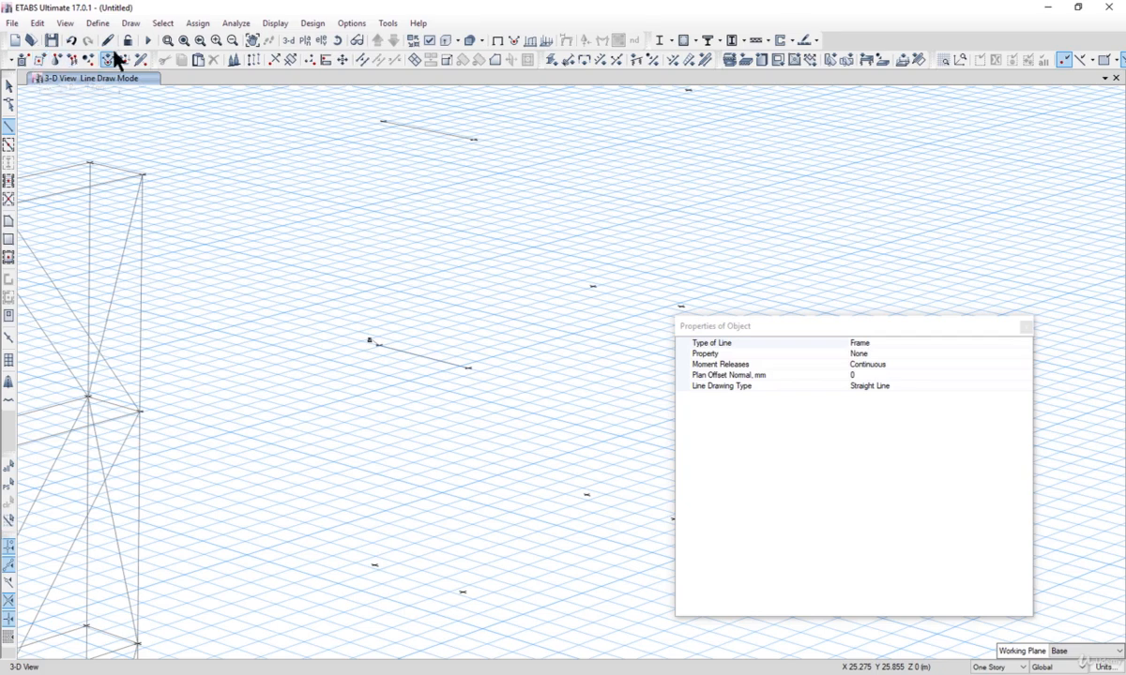
click(71, 43)
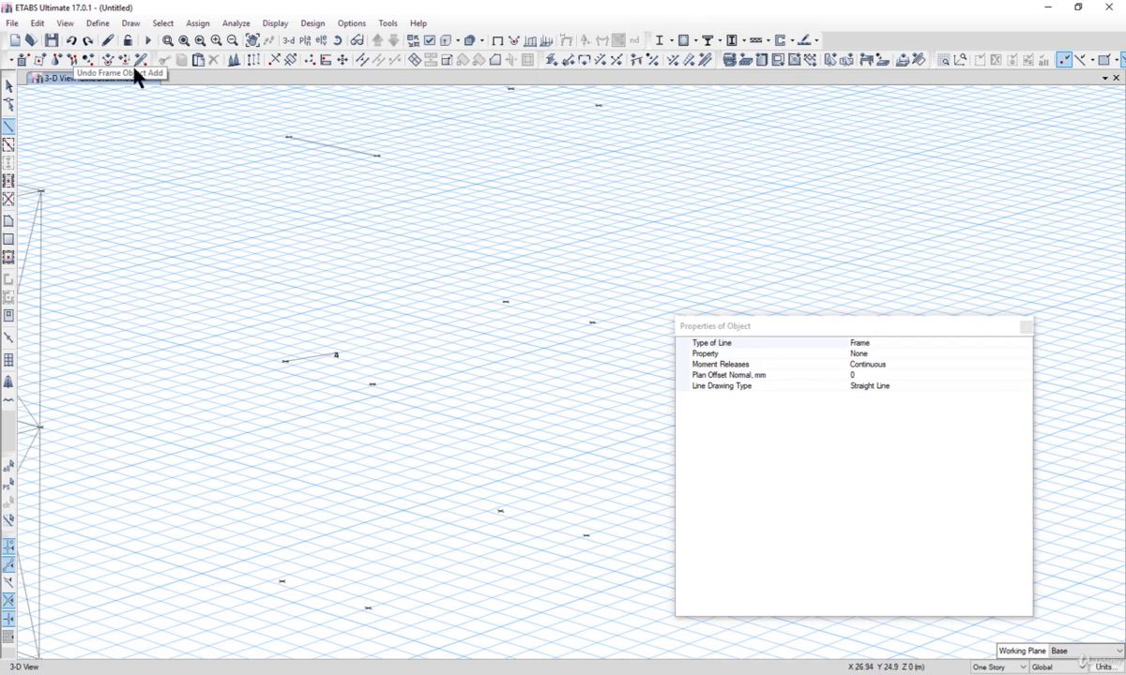
click(71, 41)
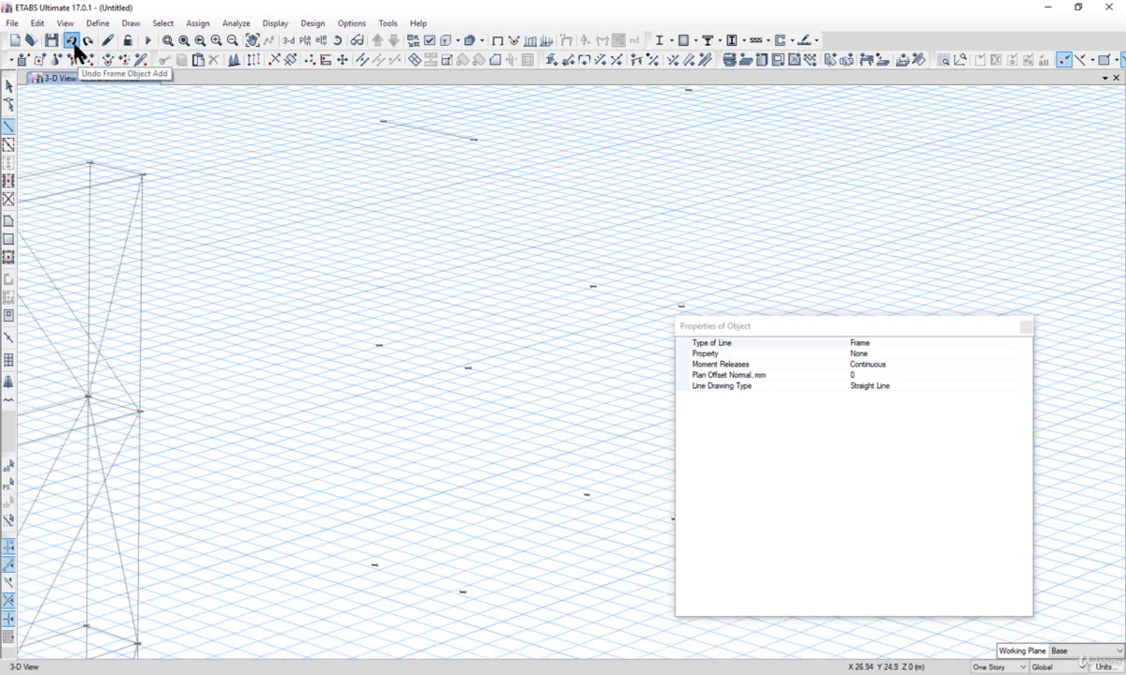
scroll(300, 241, down, 2)
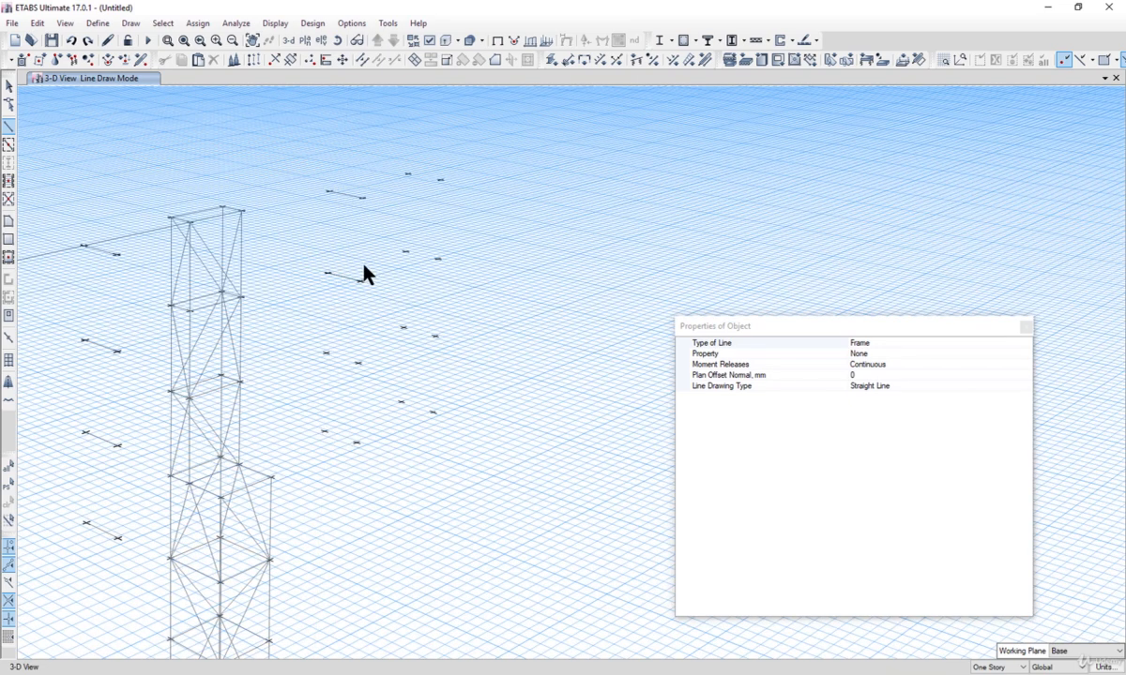
Step: Draw an upper-level frame line linking the offset joints from the left side through the tower to the right side
click(358, 362)
click(401, 402)
scroll(466, 214, down, 5)
scroll(482, 208, up, 3)
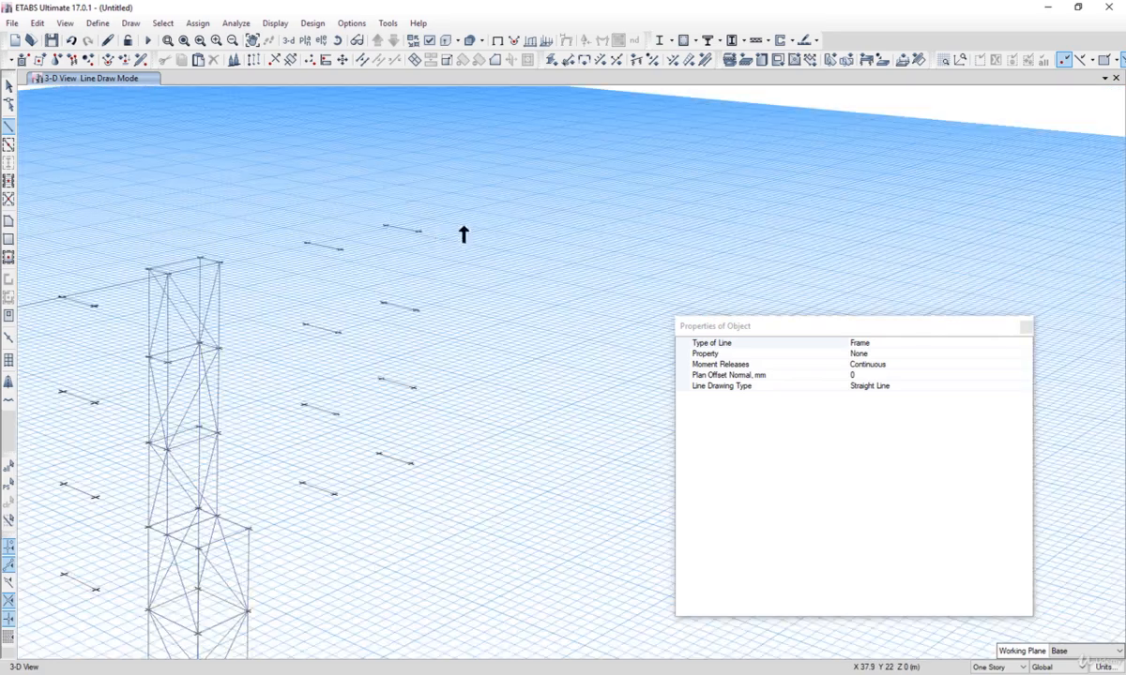
click(310, 242)
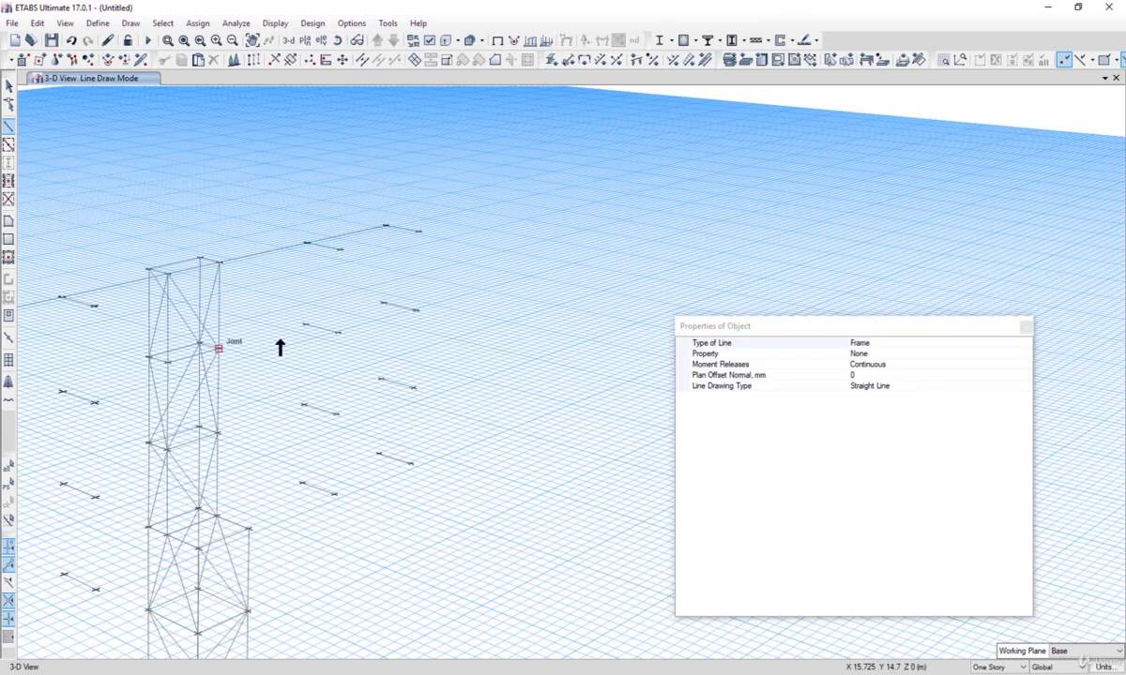
scroll(316, 334, down, 5)
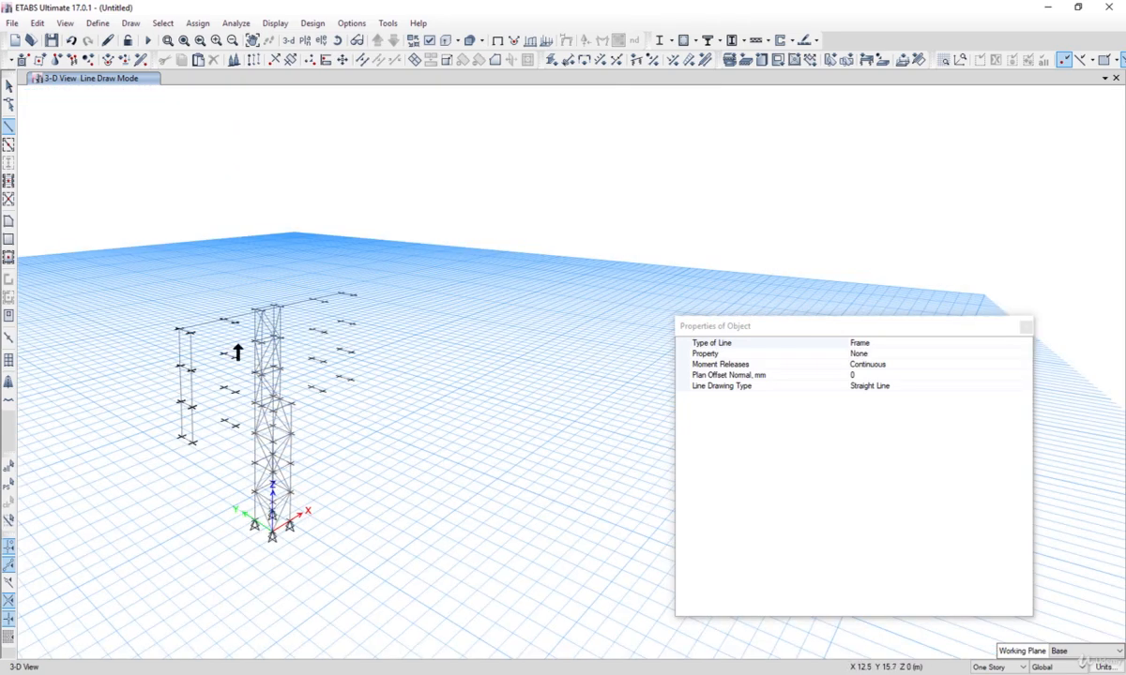
scroll(237, 352, up, 4)
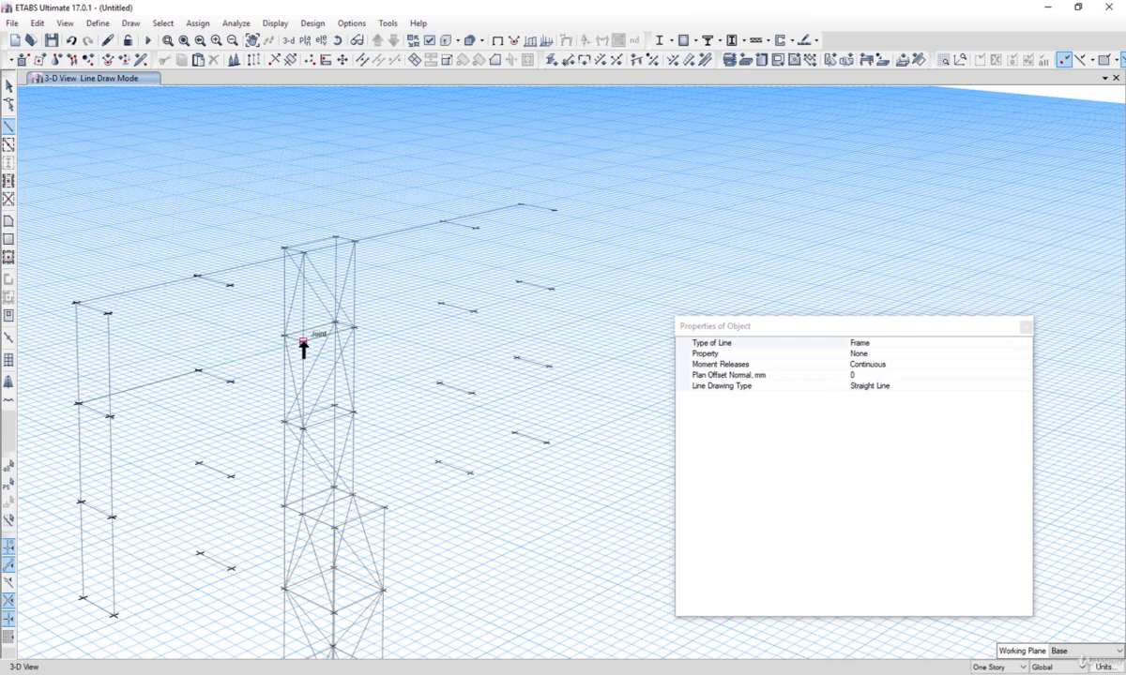
click(353, 327)
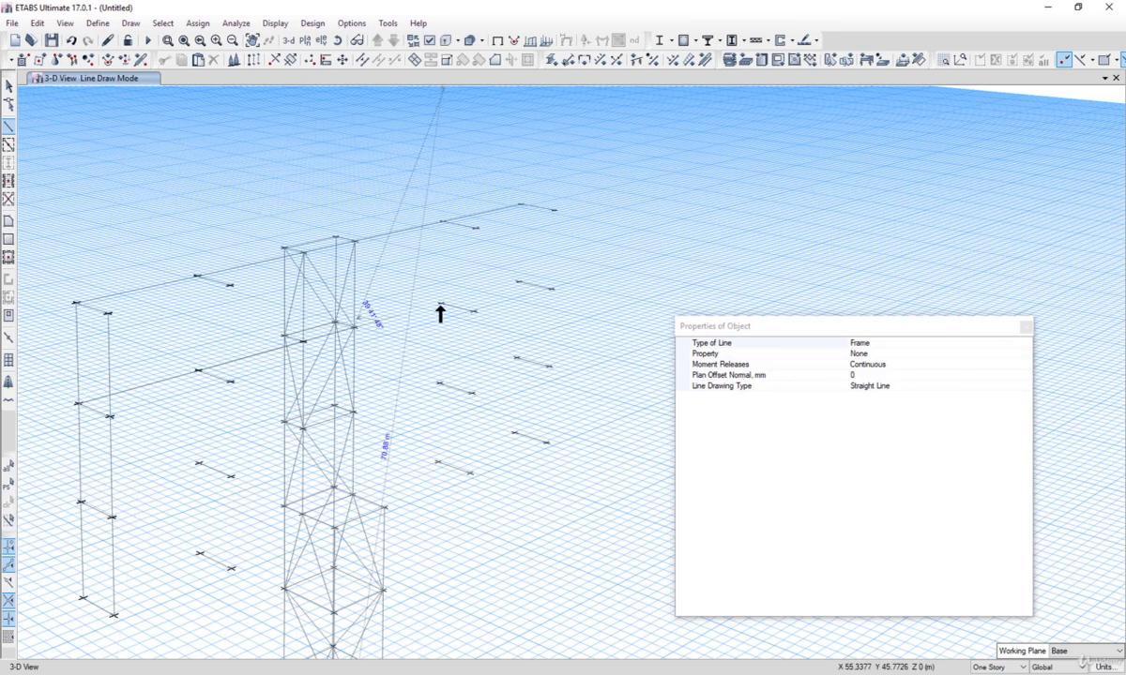
click(440, 304)
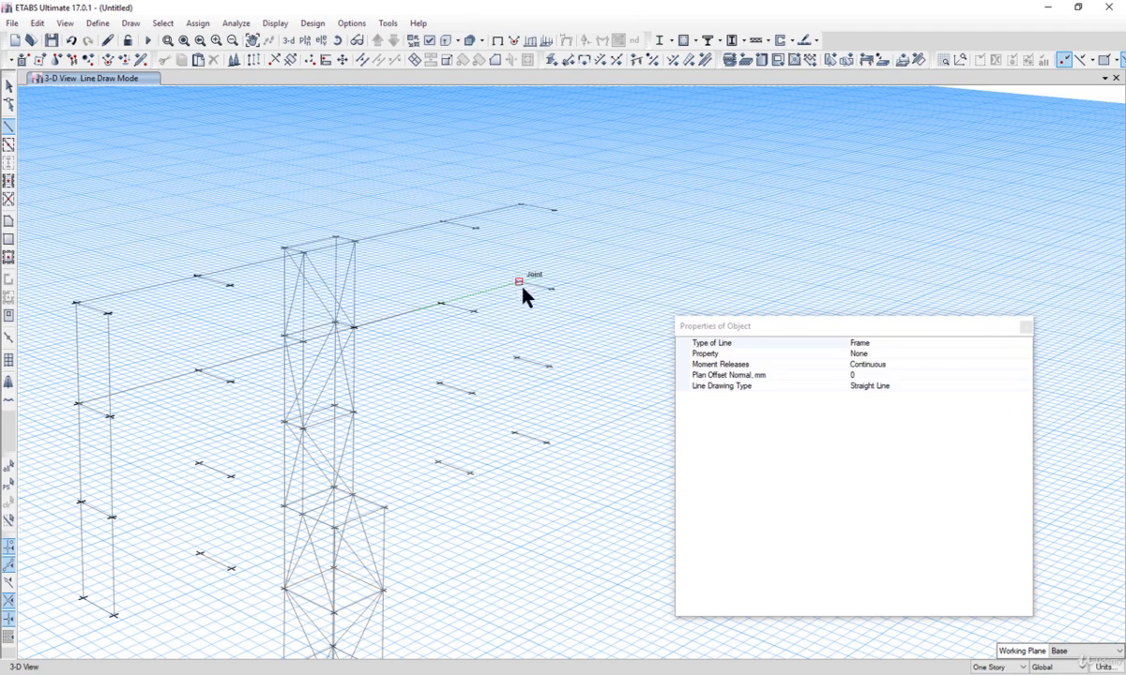
click(521, 285)
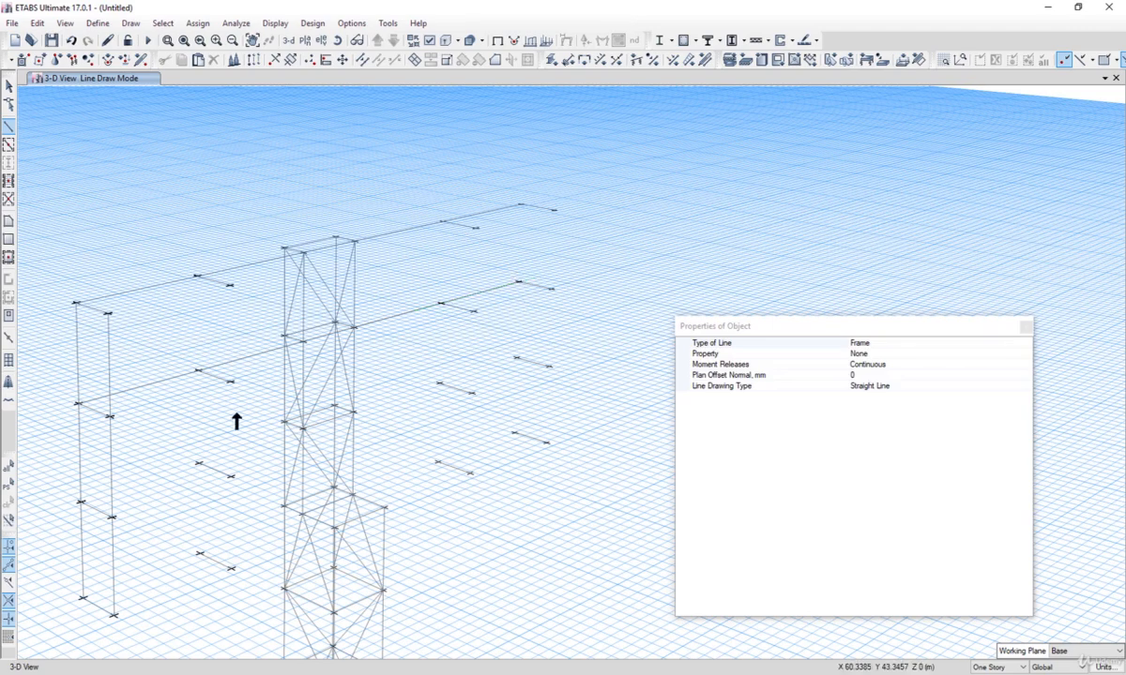
Step: Draw a lower-level frame line linking the offset joints from the left side through the tower to the right side
click(198, 464)
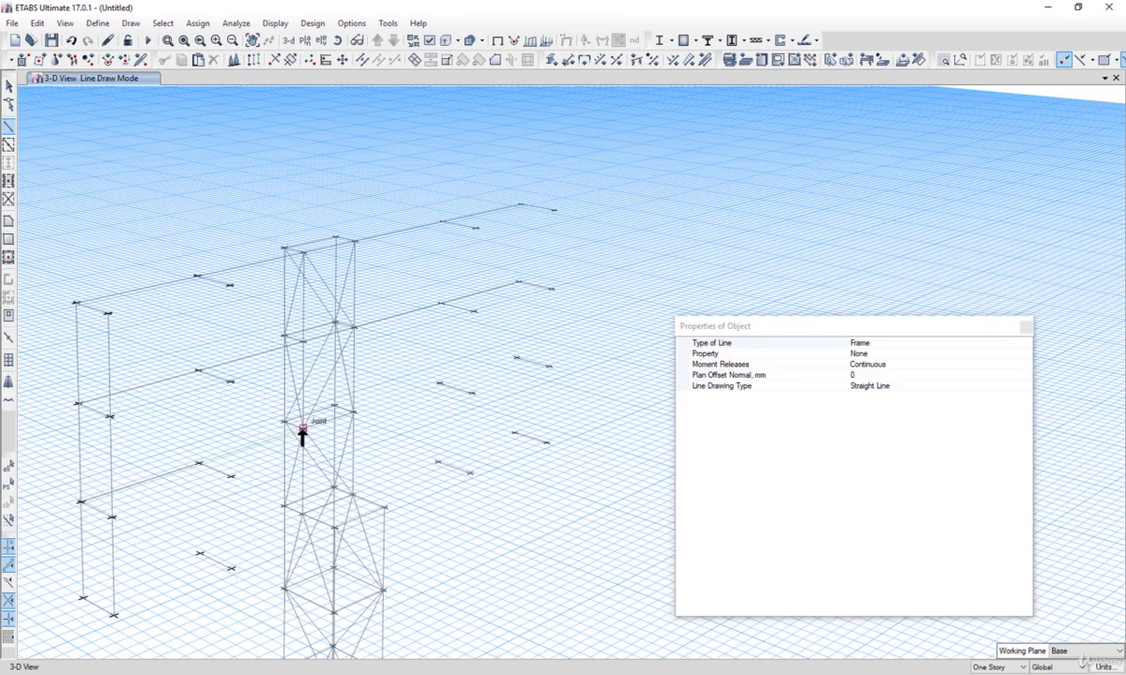
click(331, 409)
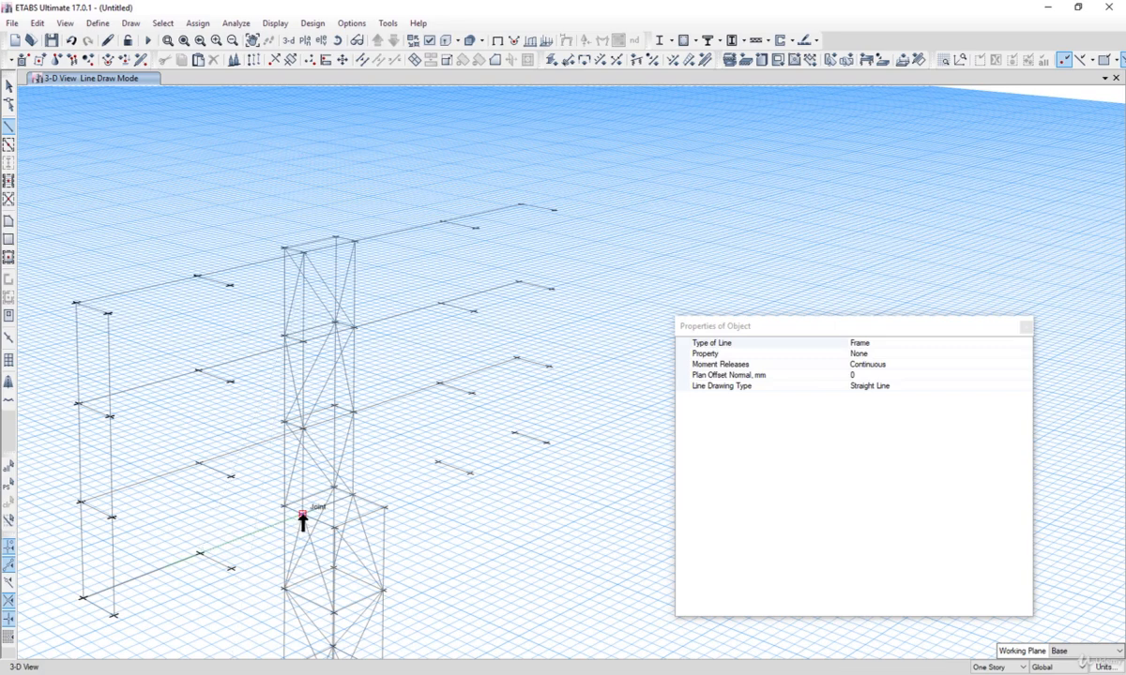
click(353, 496)
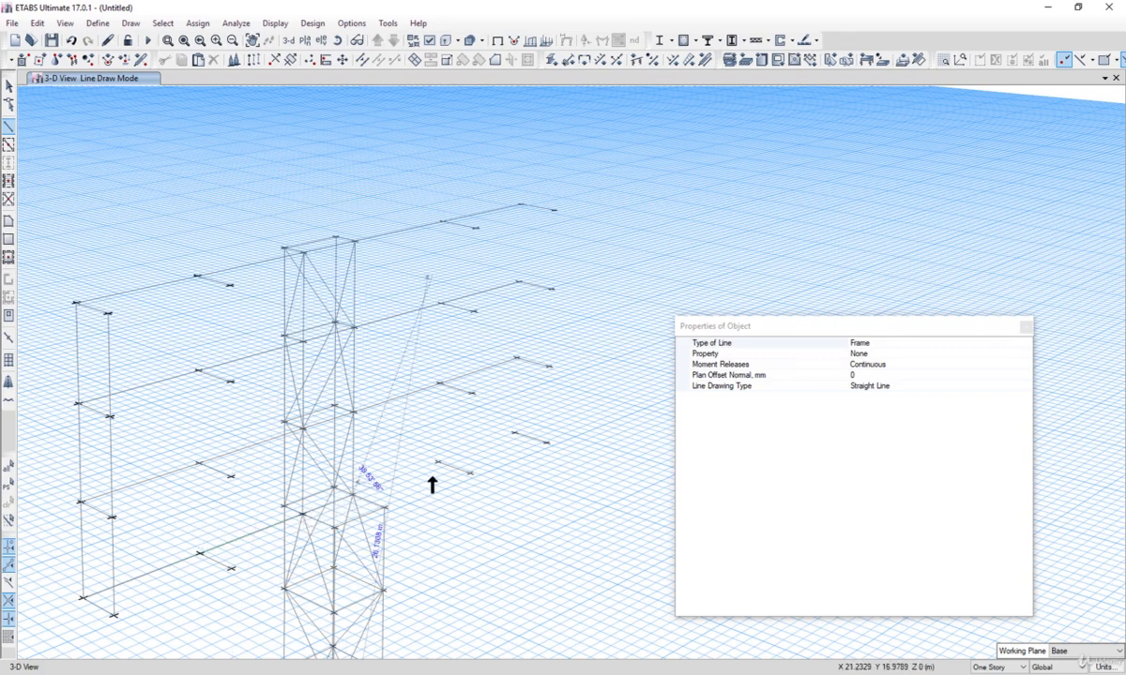
click(438, 461)
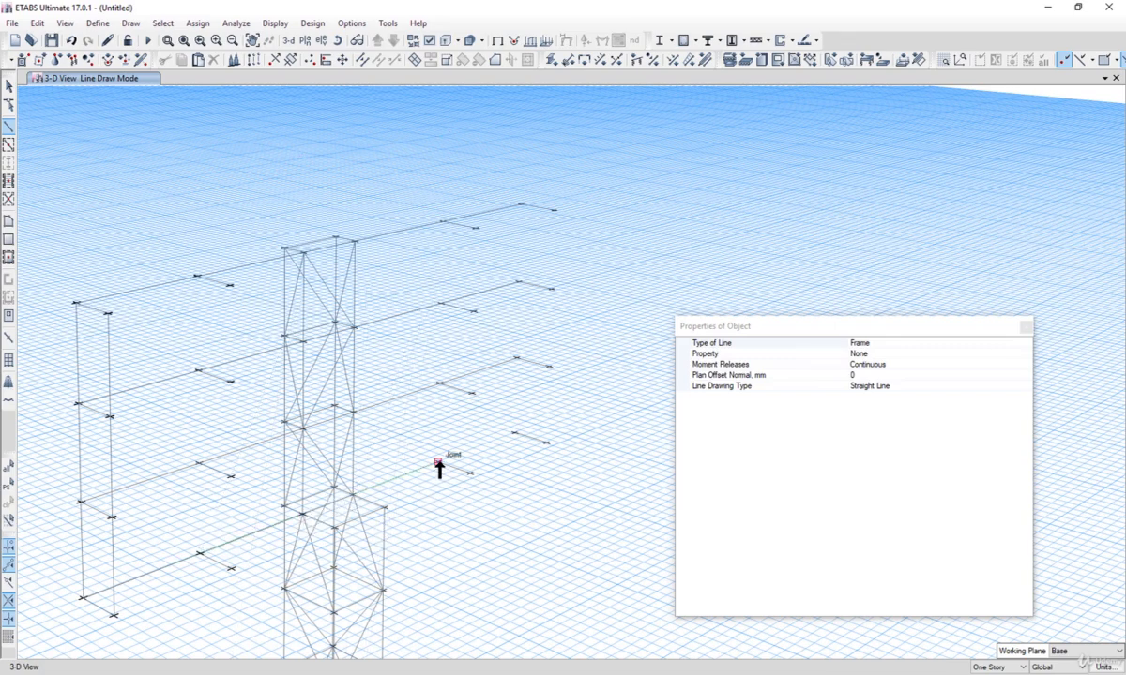
click(514, 432)
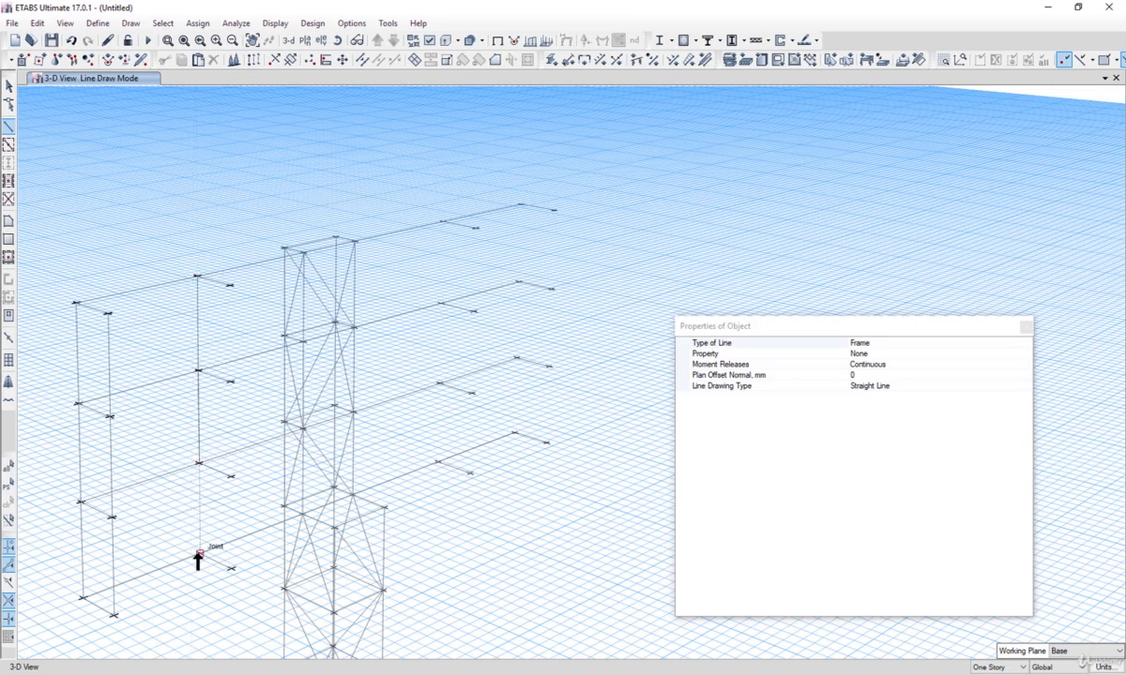
Step: Draw vertical frame columns down the inner offset joint lines on both sides of the tower
click(198, 553)
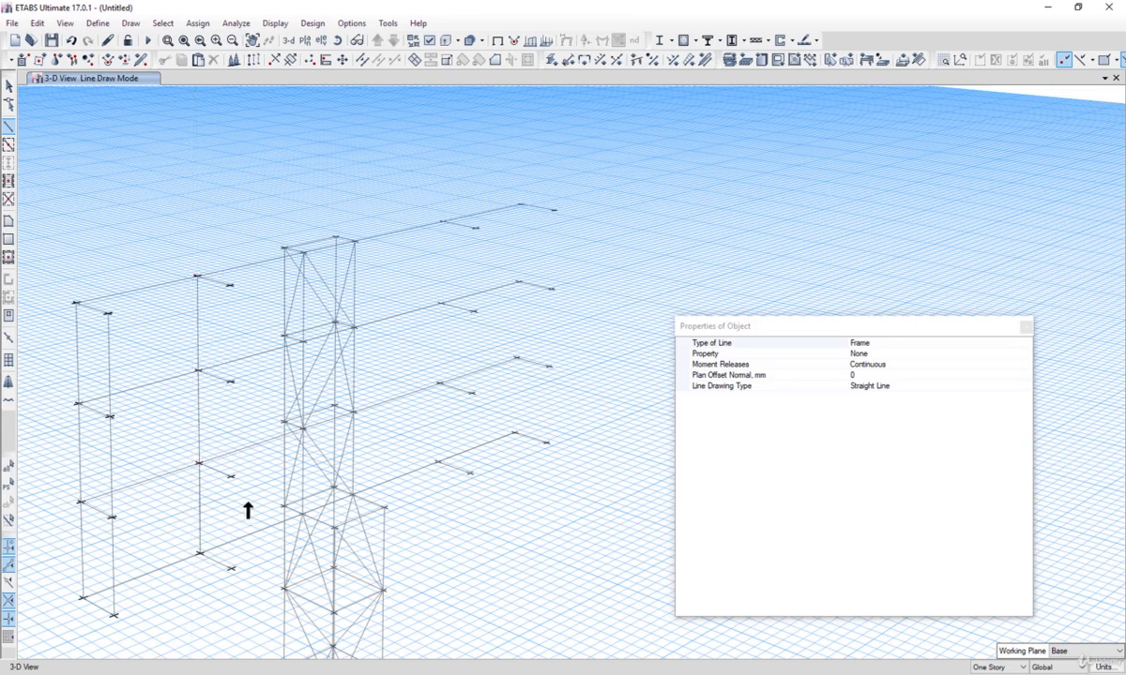
click(441, 303)
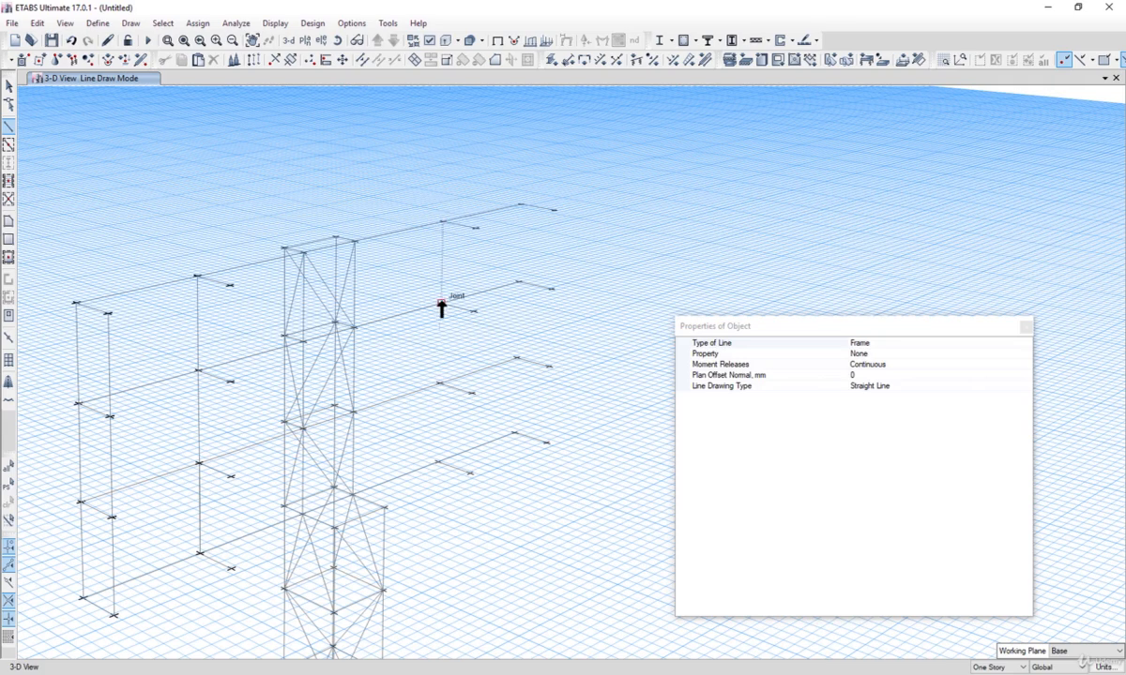
click(440, 383)
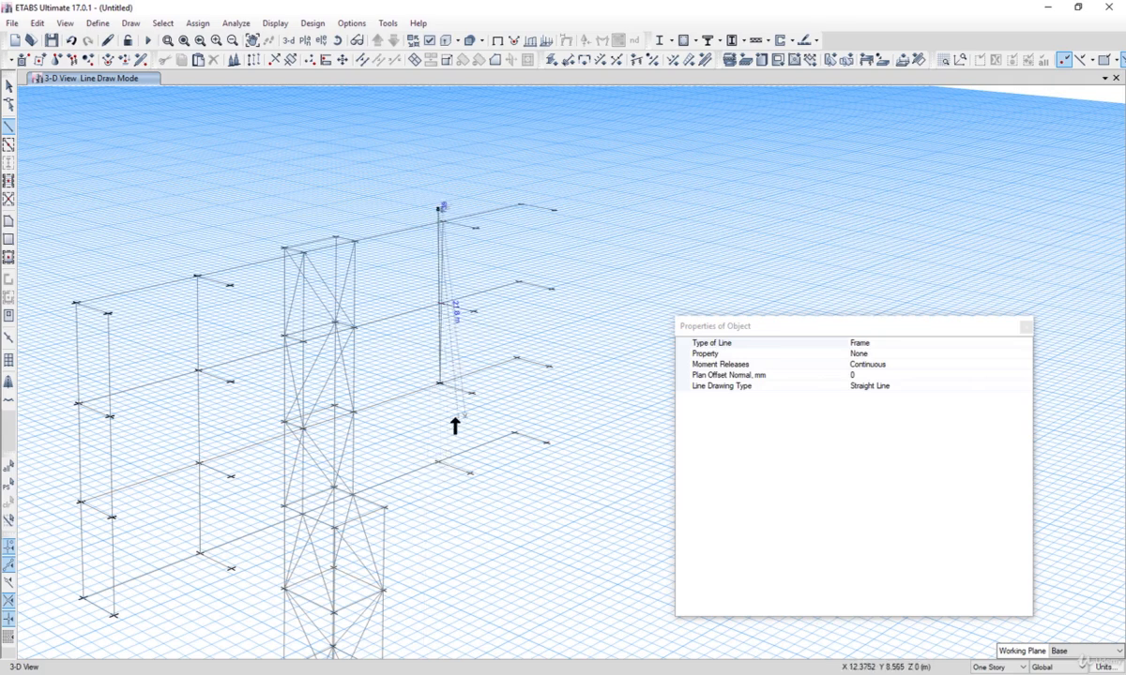
right_click(454, 419)
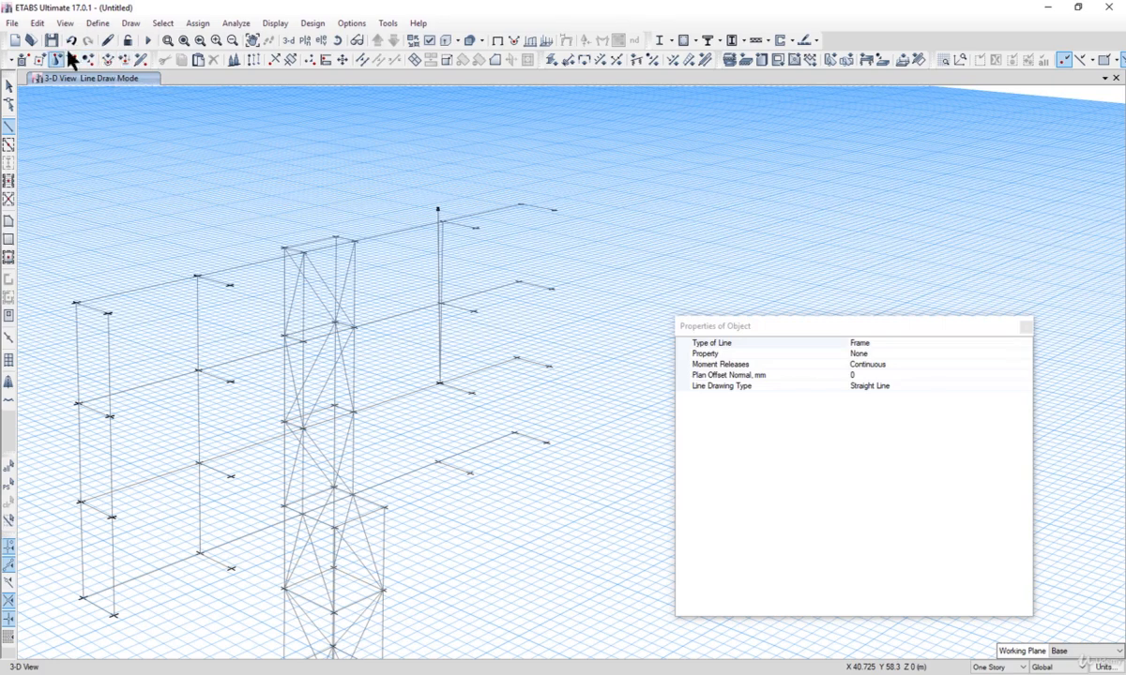
click(439, 384)
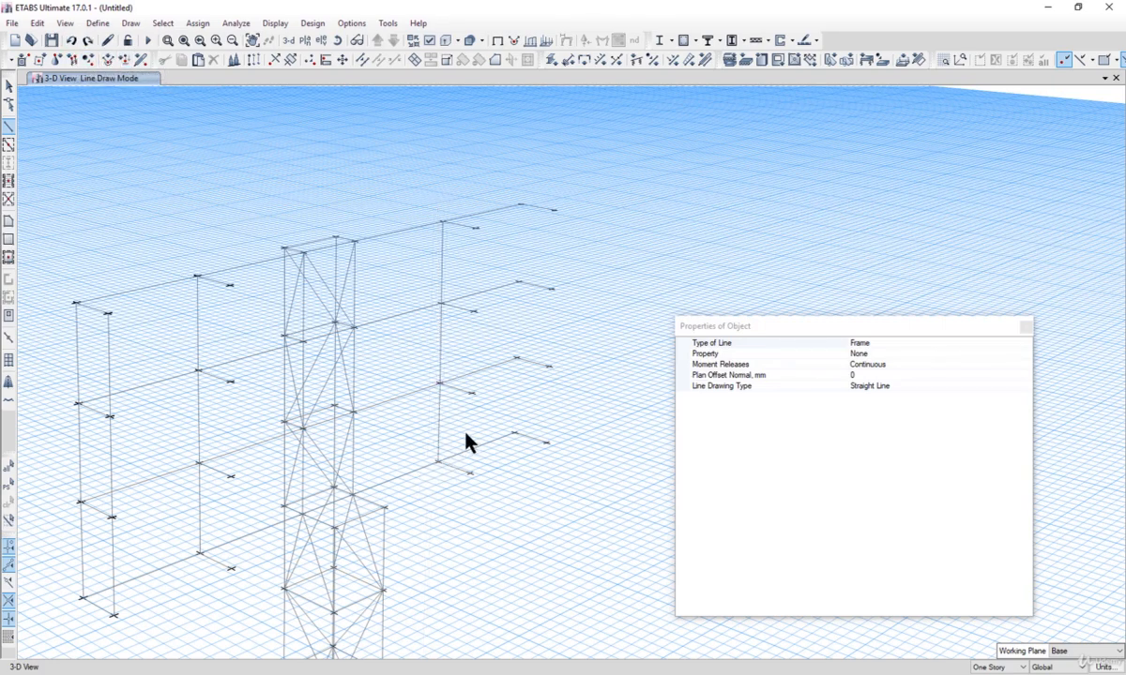
click(521, 205)
click(516, 392)
click(533, 411)
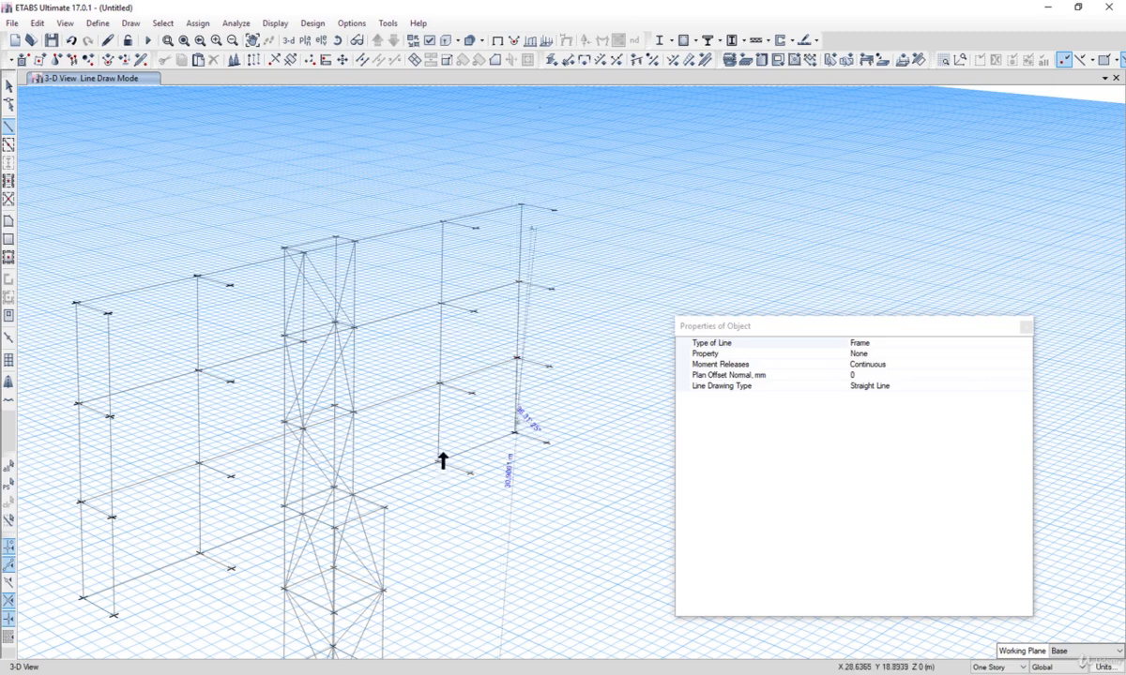
key(Escape)
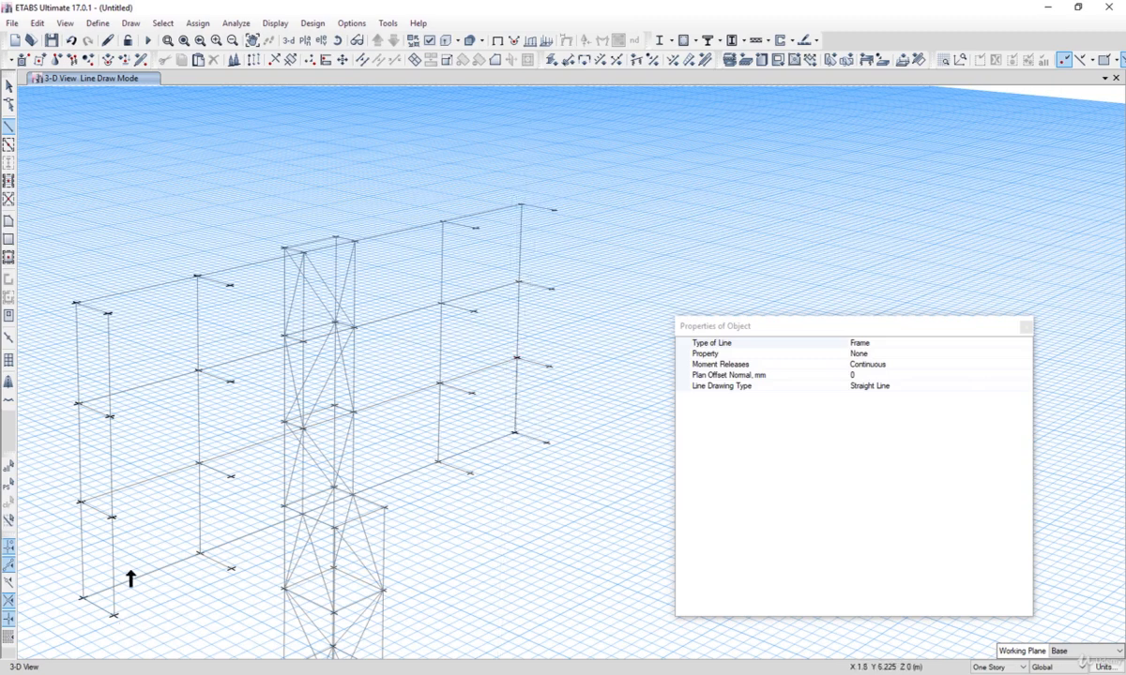
Step: Draw short frames linking the outer left joints to their Y -500 mm offset joints at each level
click(108, 312)
click(234, 286)
key(Escape)
click(110, 416)
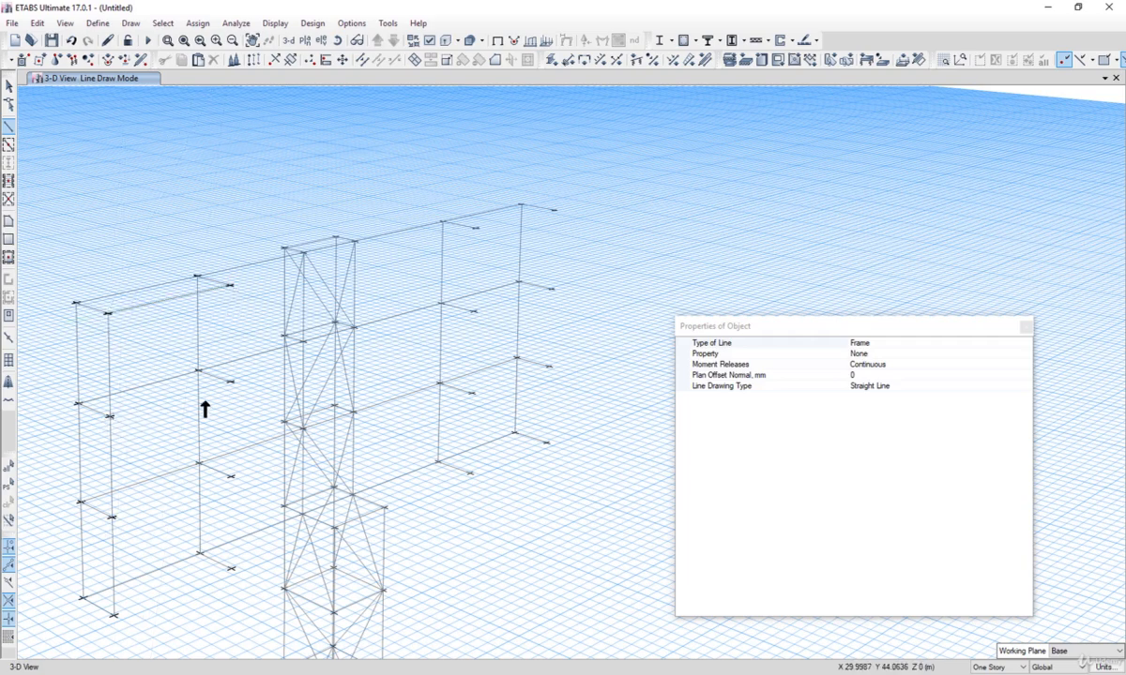
click(230, 382)
key(Escape)
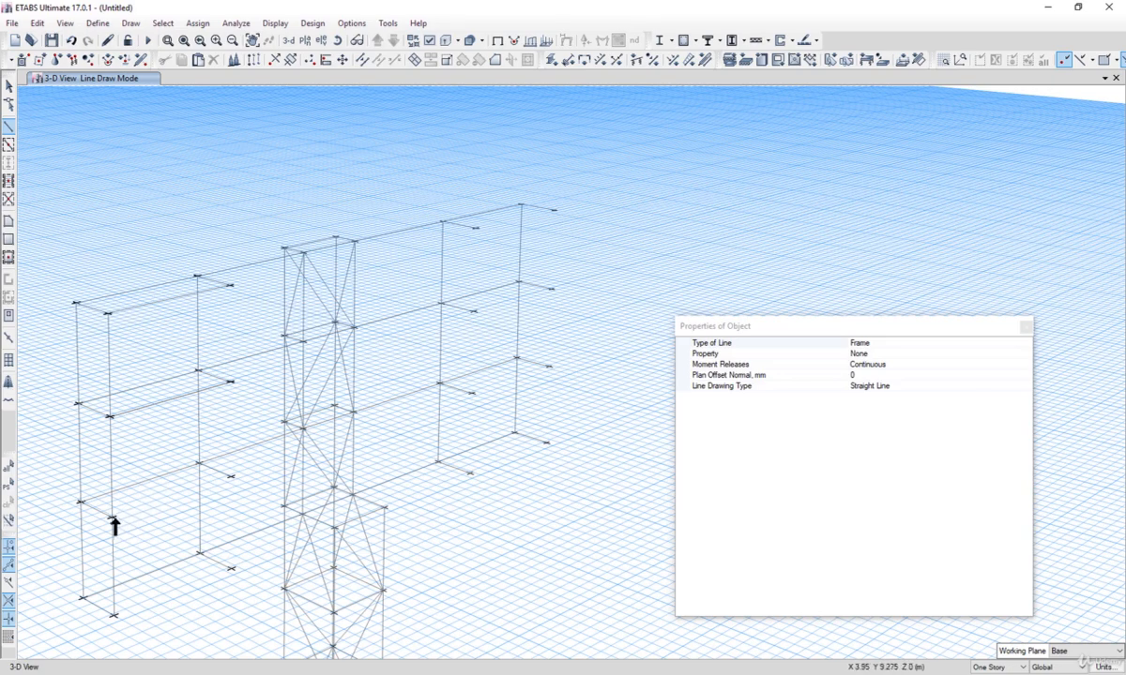
click(113, 517)
click(235, 475)
key(Escape)
click(115, 616)
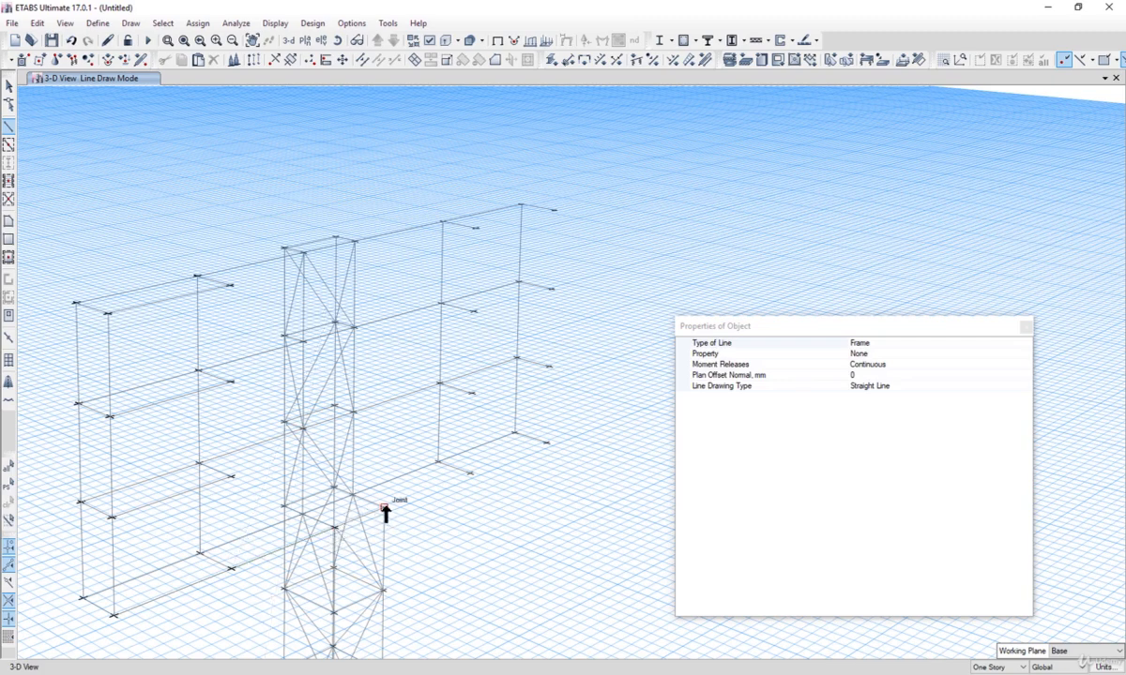
Step: Draw frame columns down the Y-offset joints on both sides and a top frame out to the outer right corner joint
click(470, 473)
click(472, 393)
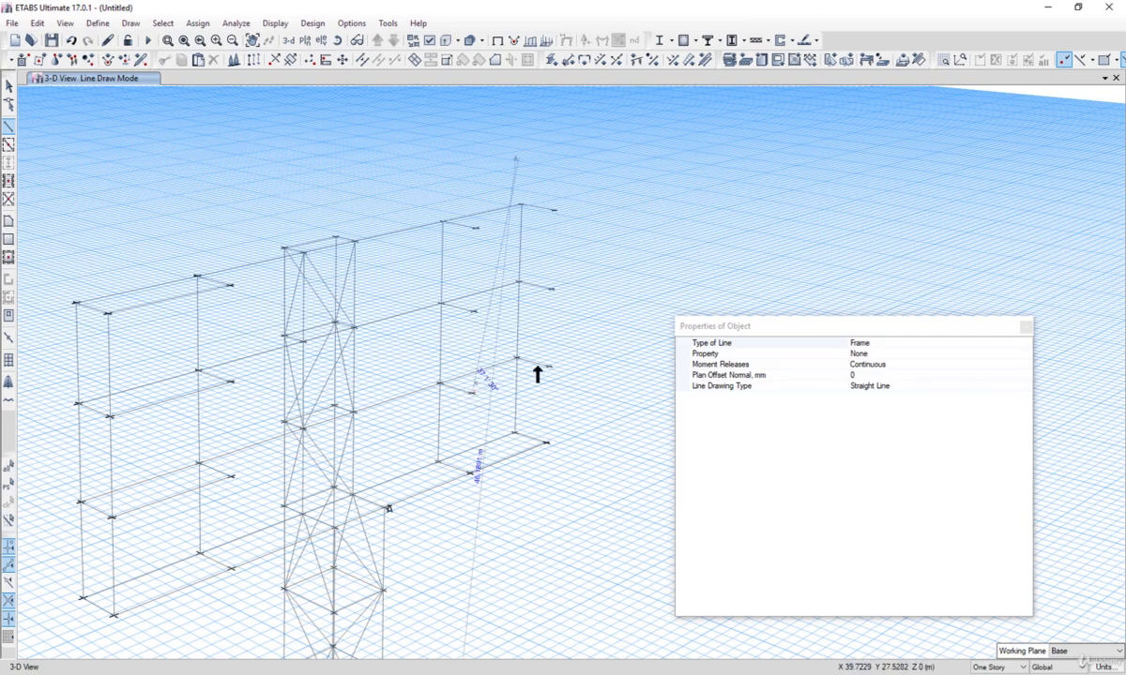
click(473, 311)
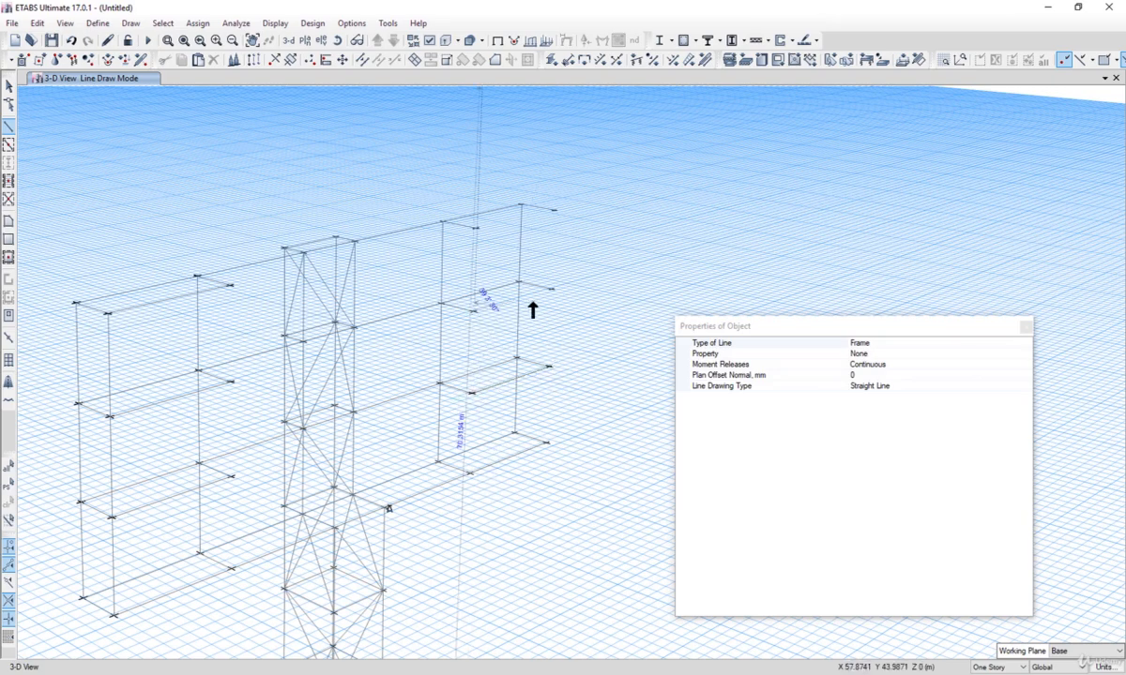
click(476, 227)
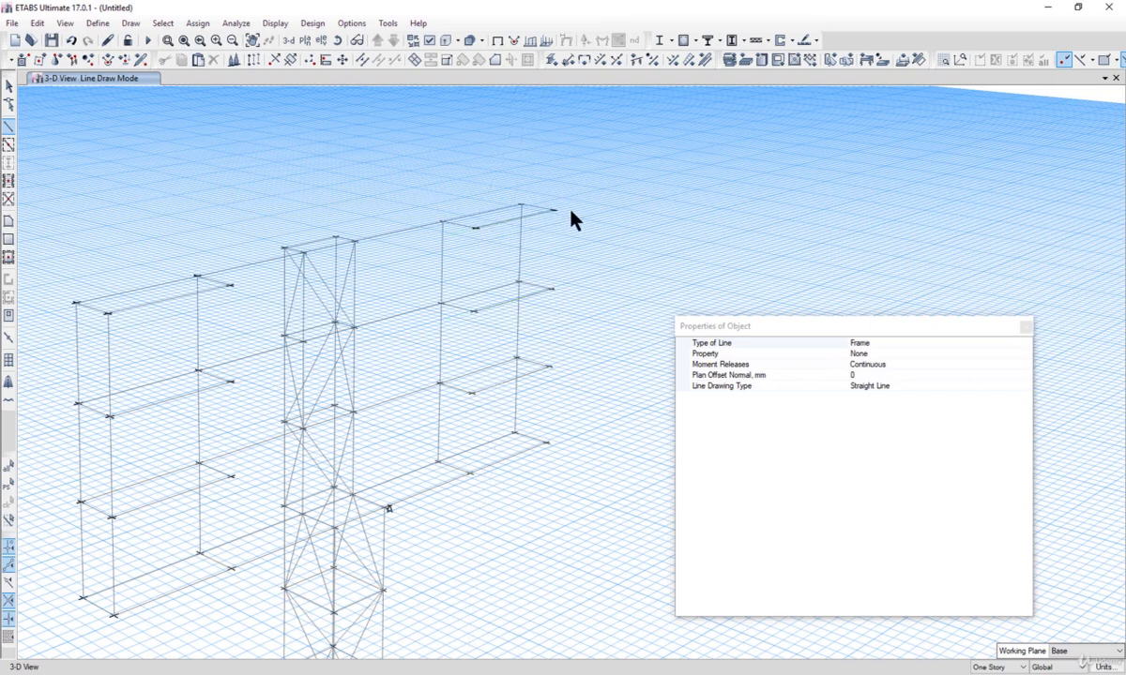
click(231, 382)
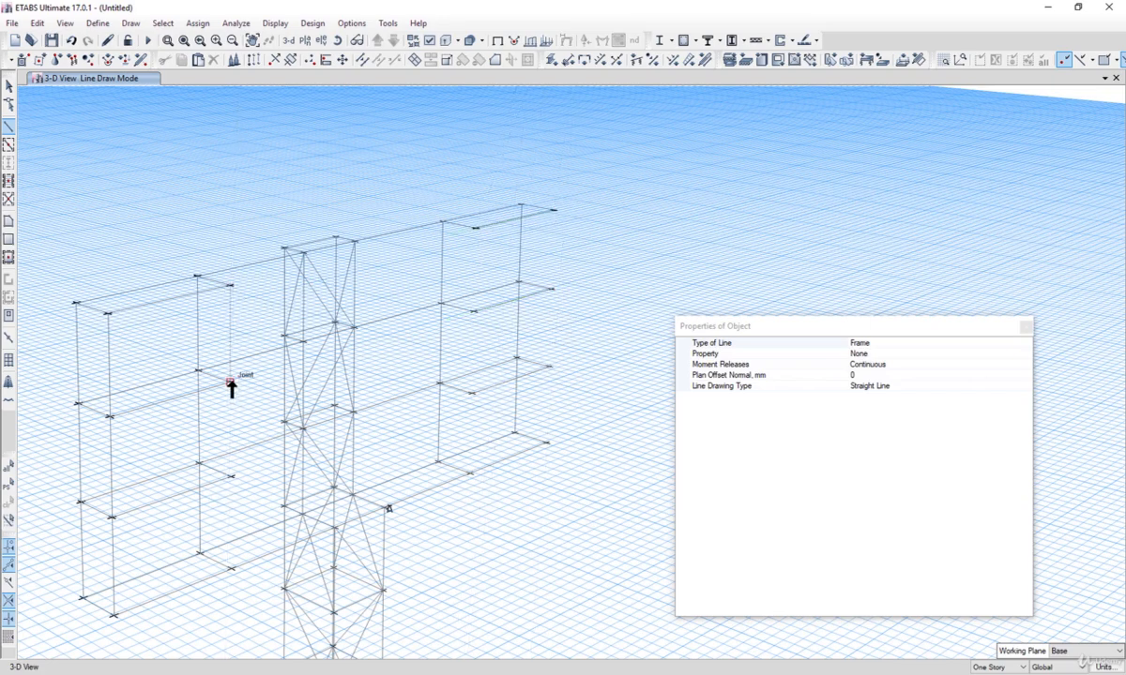
click(231, 476)
click(232, 565)
right_click(232, 564)
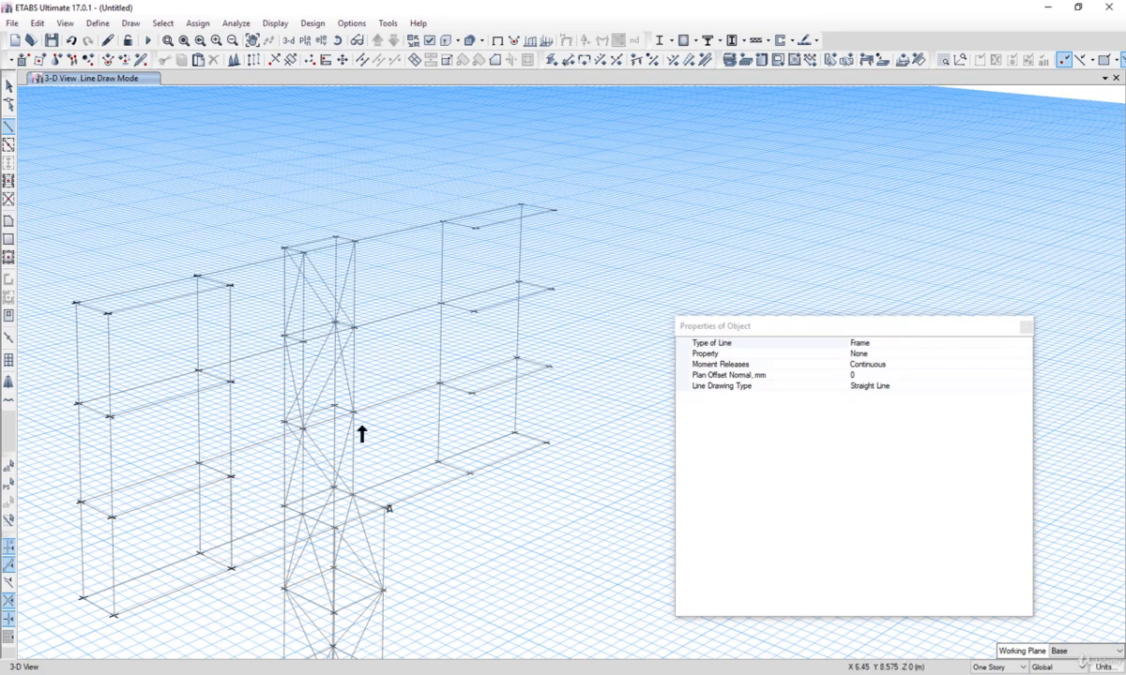
click(476, 230)
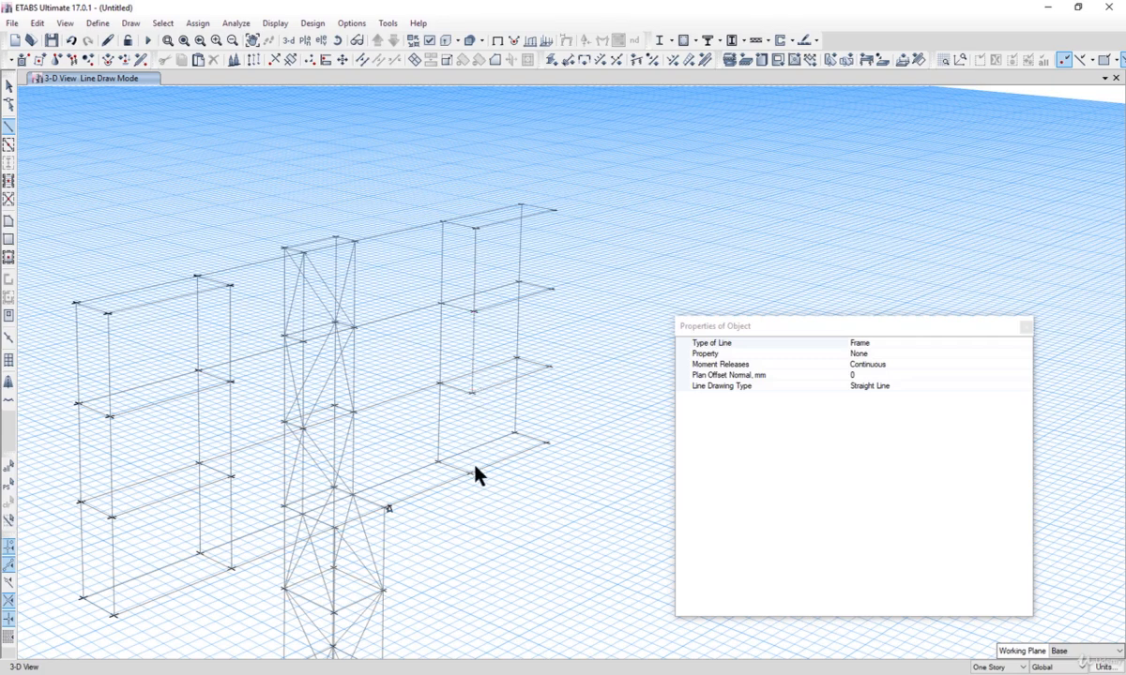
click(554, 212)
click(8, 85)
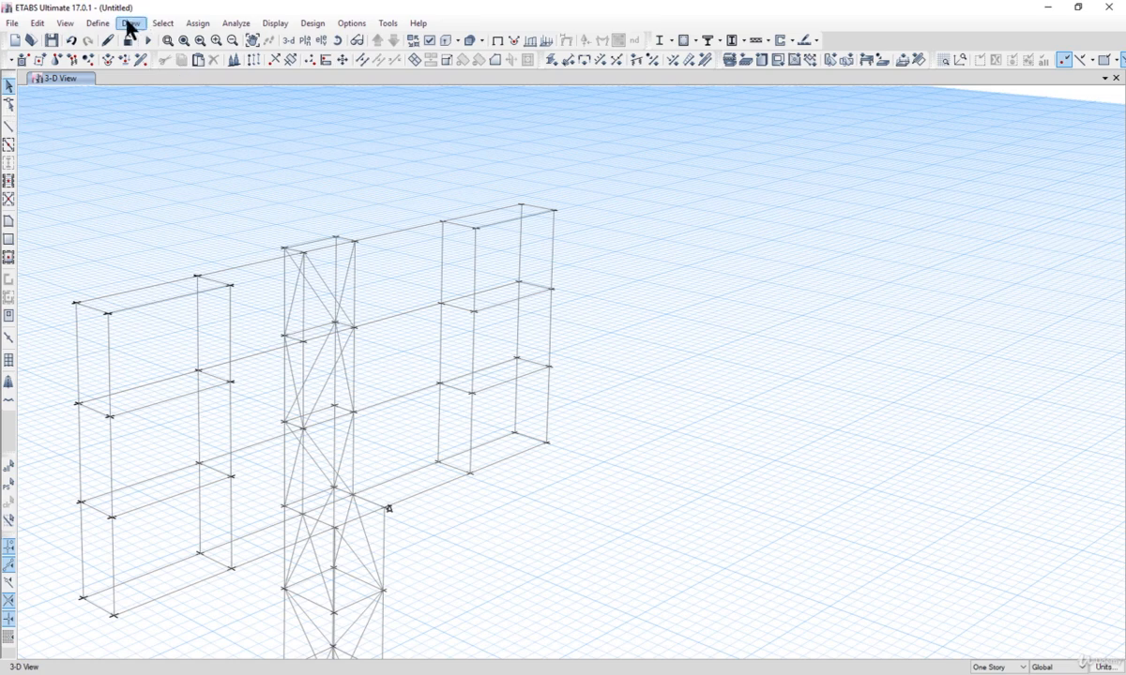
click(132, 23)
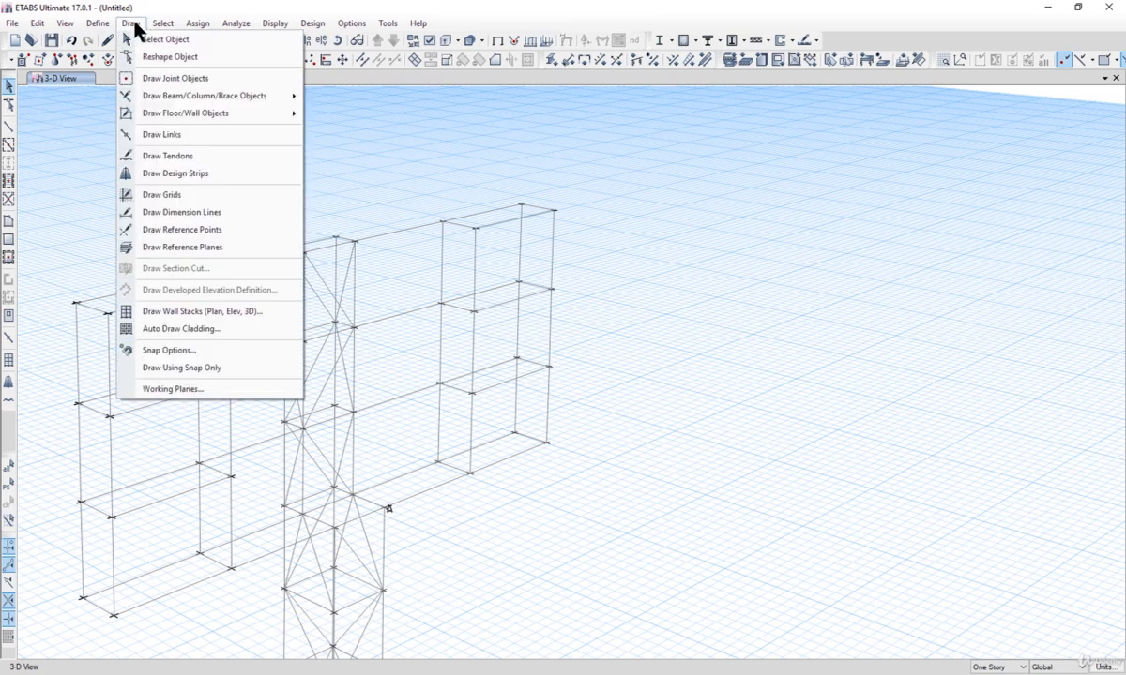
click(183, 77)
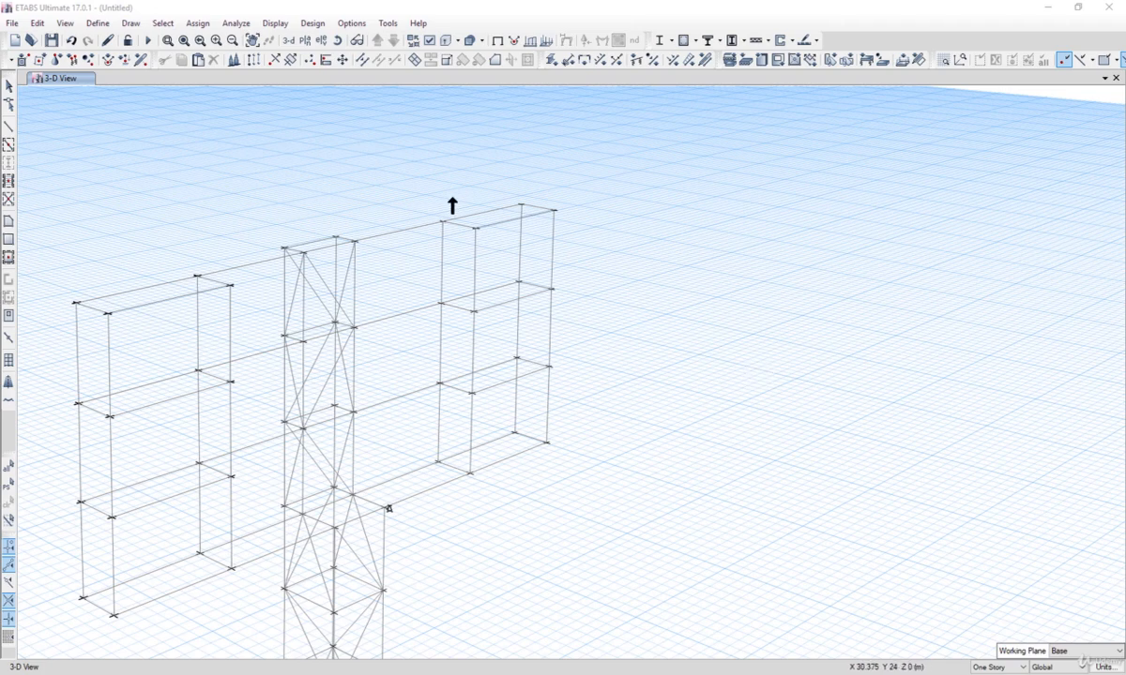
click(132, 59)
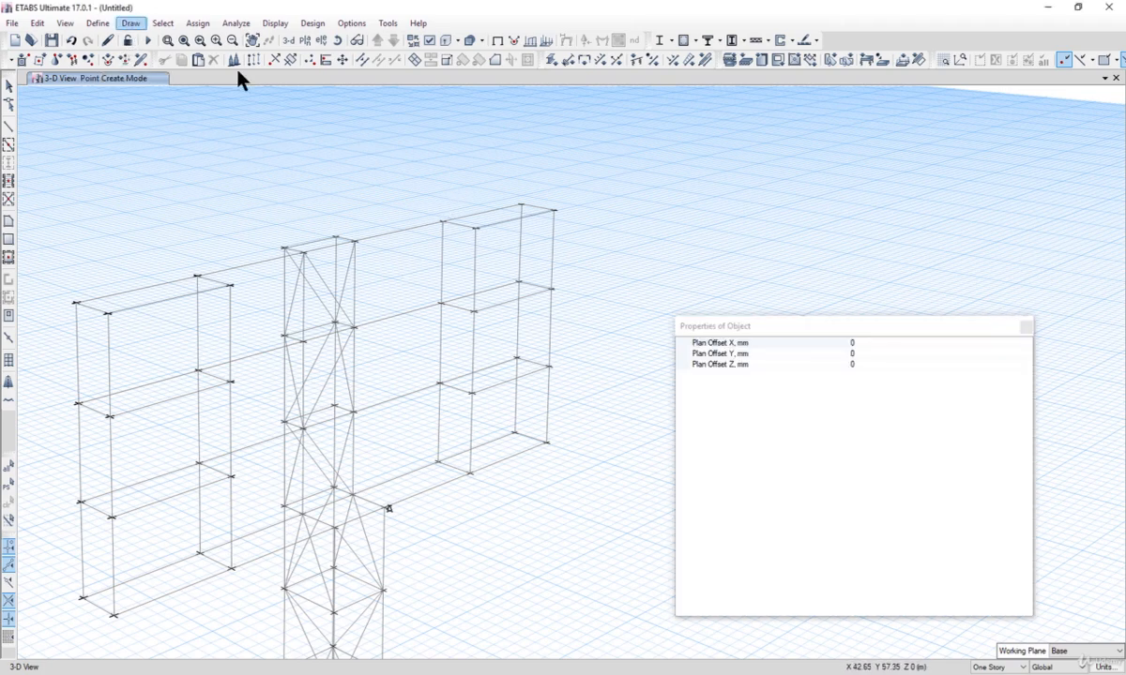
click(860, 353)
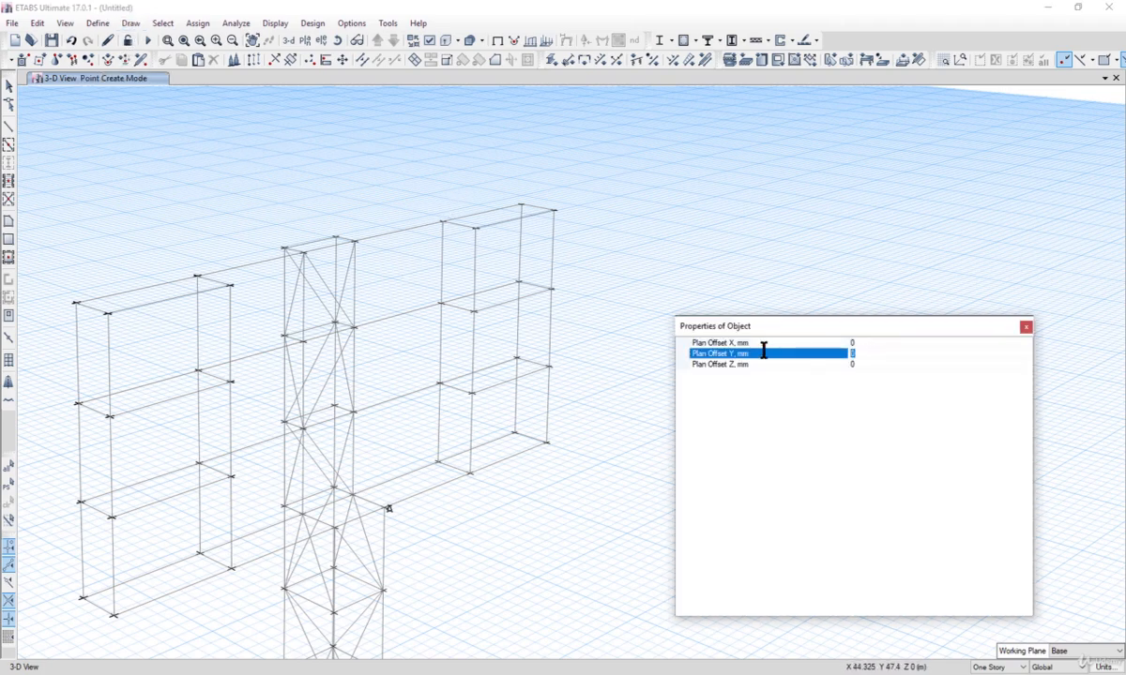
click(302, 348)
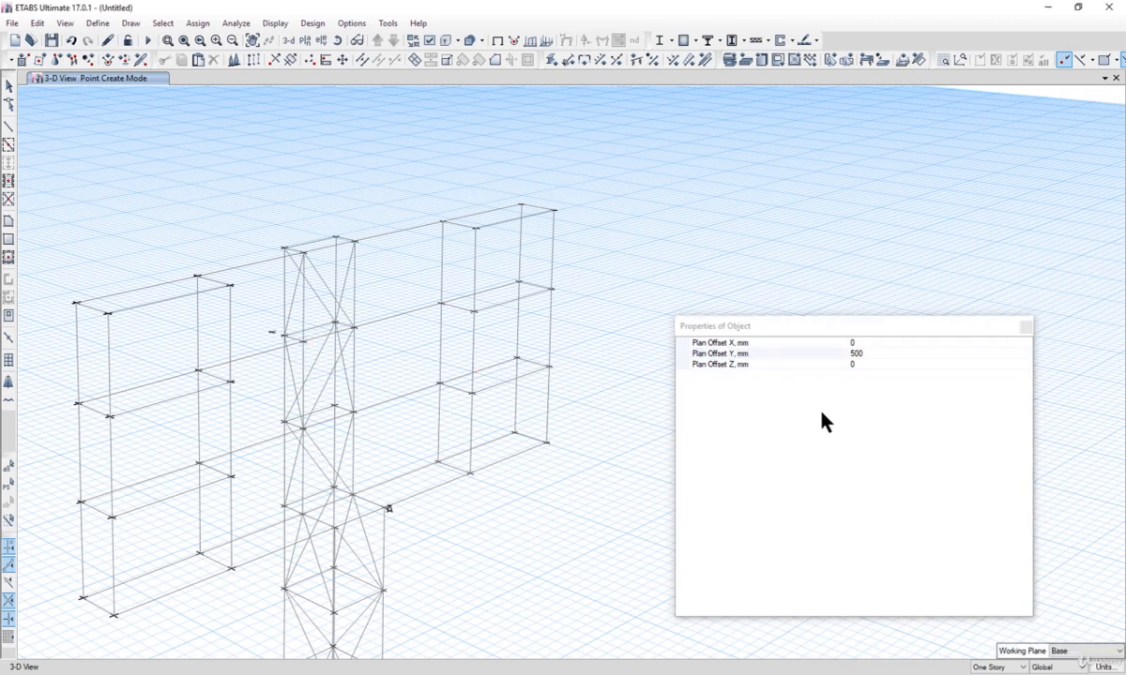
click(71, 40)
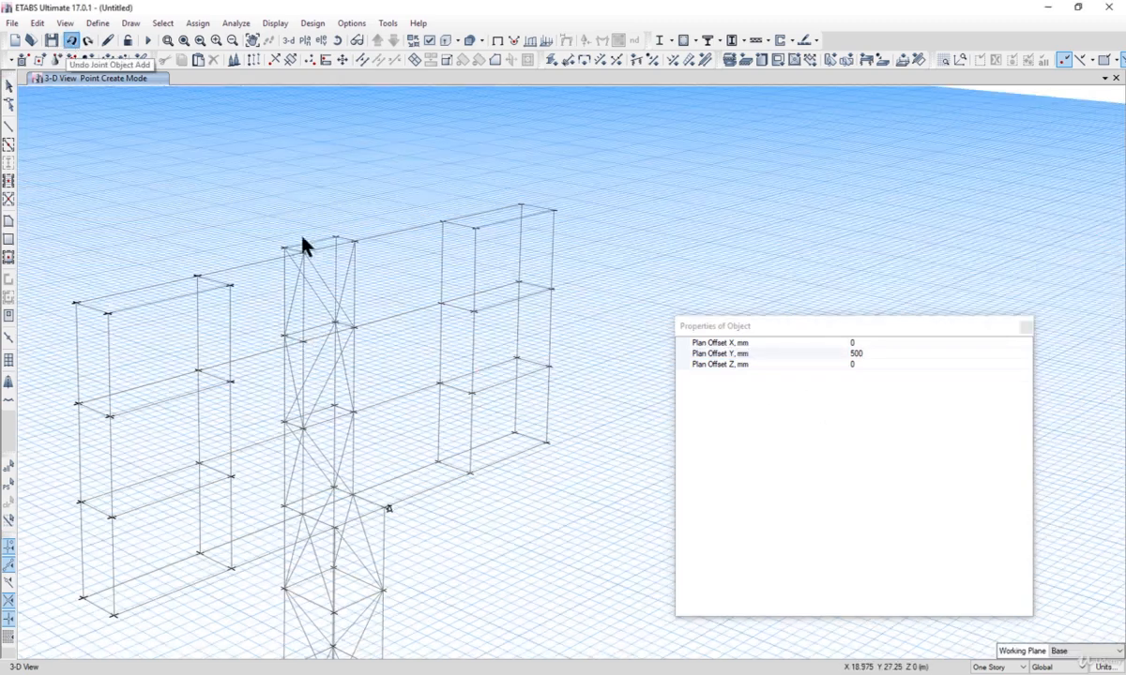
Step: Place joints offset -500 mm in Y from the tower joints at the upper and middle levels
scroll(302, 244, down, 4)
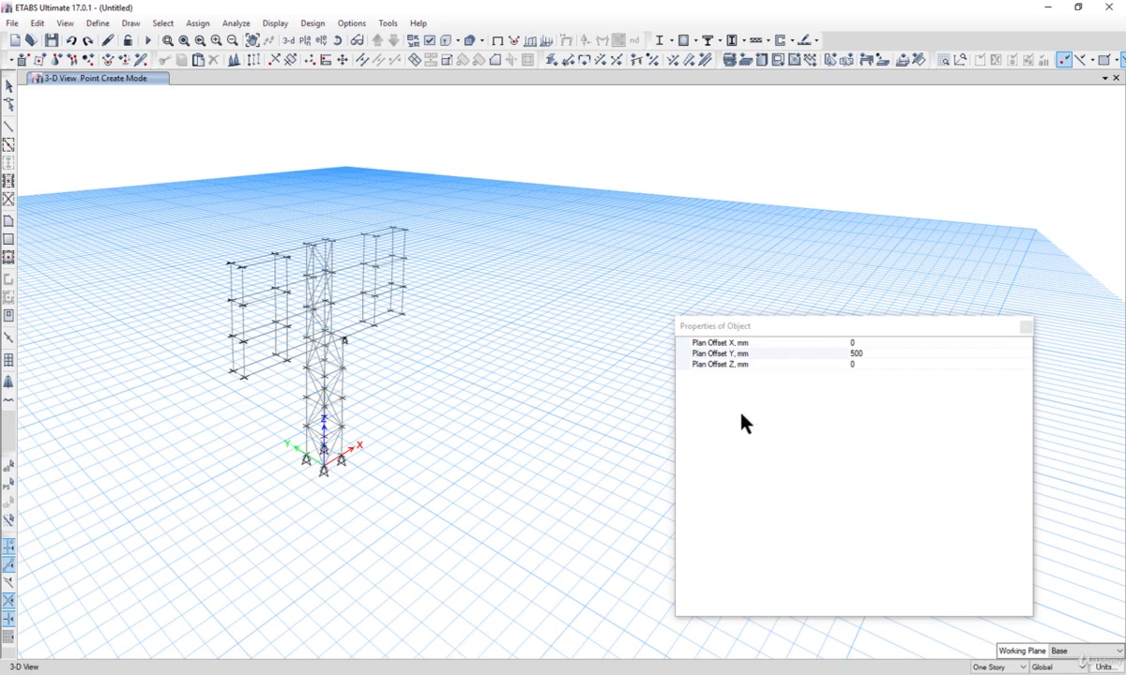
click(854, 355)
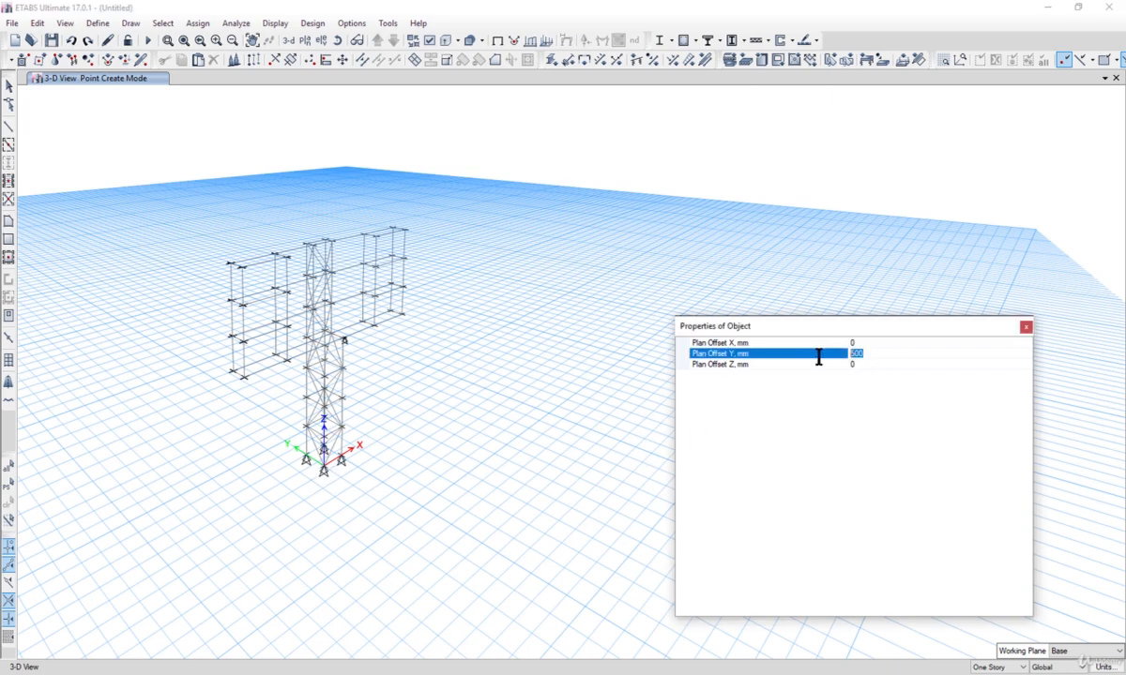
text(-500)
scroll(305, 286, up, 4)
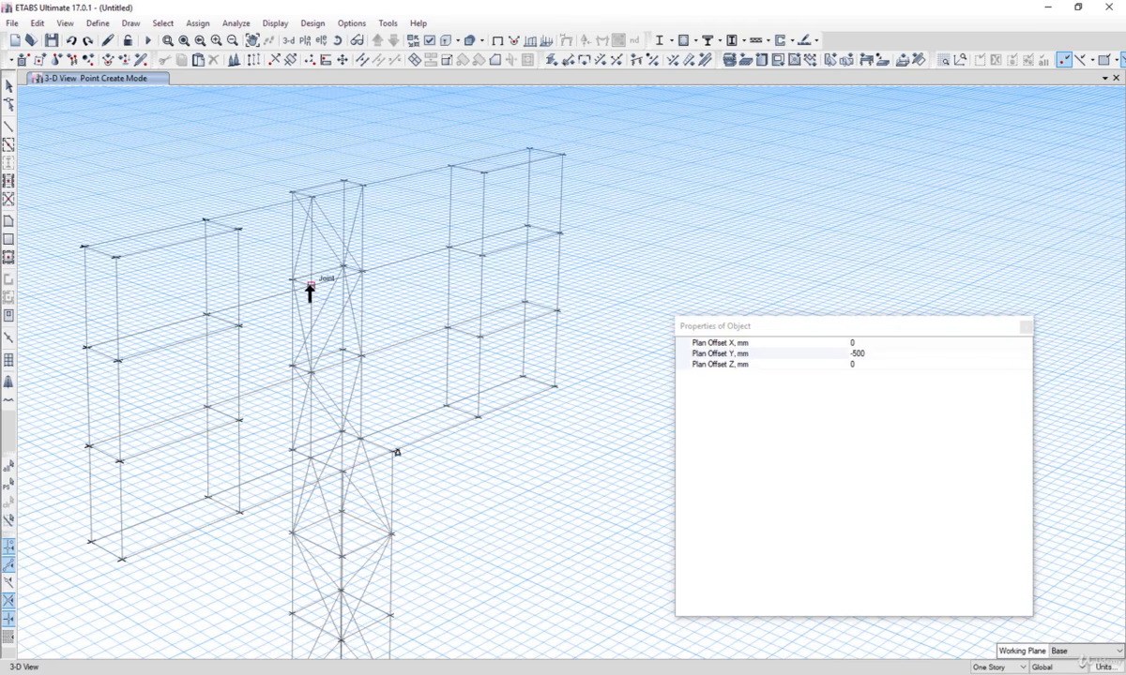
click(311, 285)
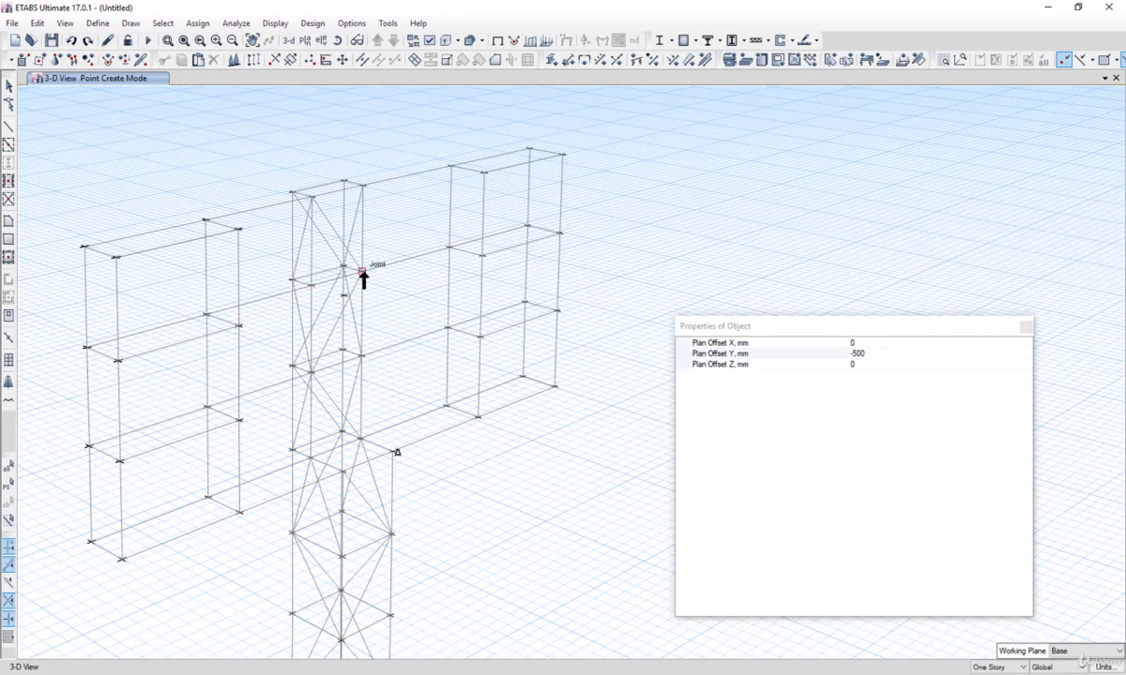
click(362, 272)
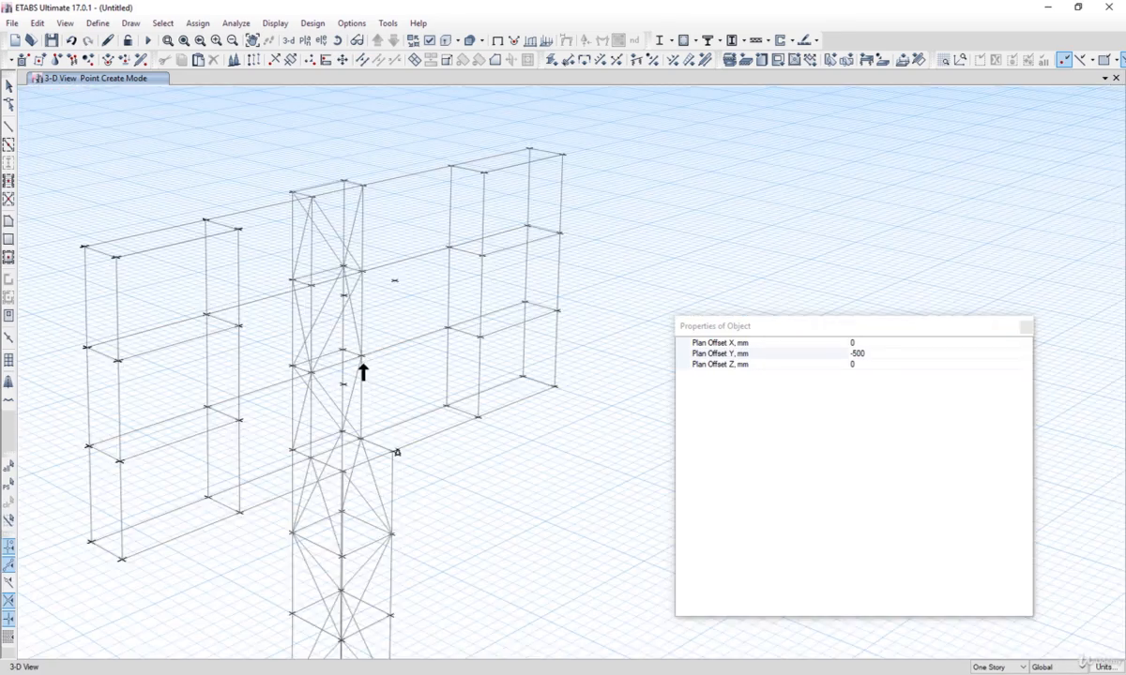
click(360, 358)
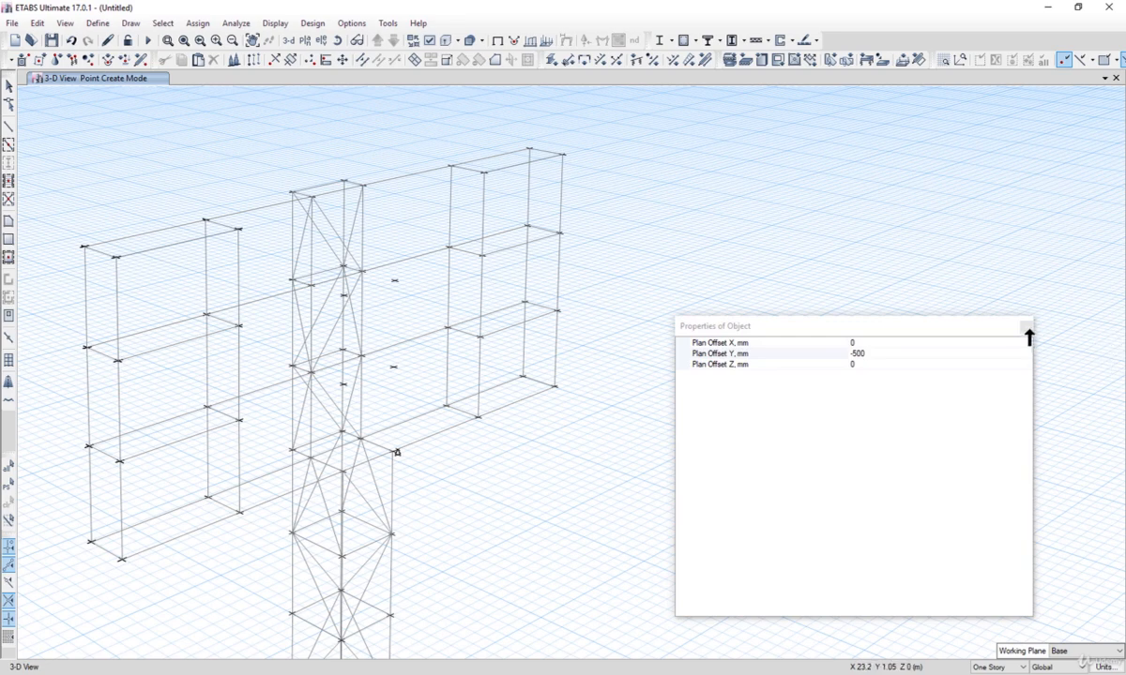
click(1027, 328)
click(8, 87)
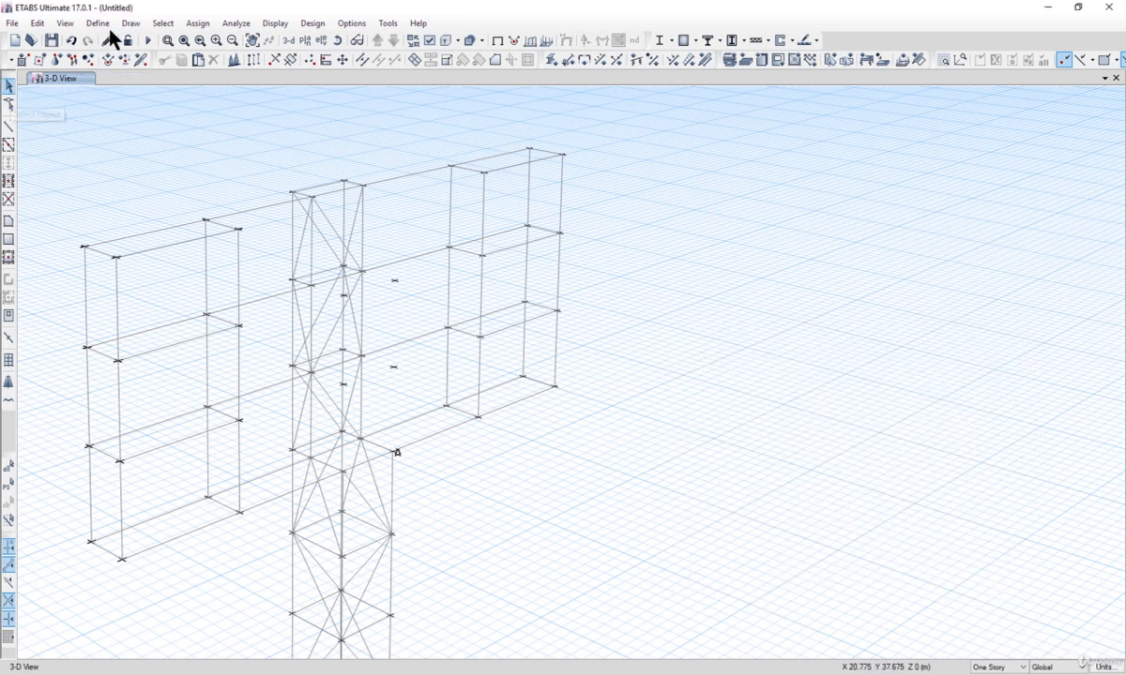
Step: Draw a frame line from the left banner frame joint across the tower joint toward the right side
click(128, 24)
mouse_move(216, 98)
click(385, 99)
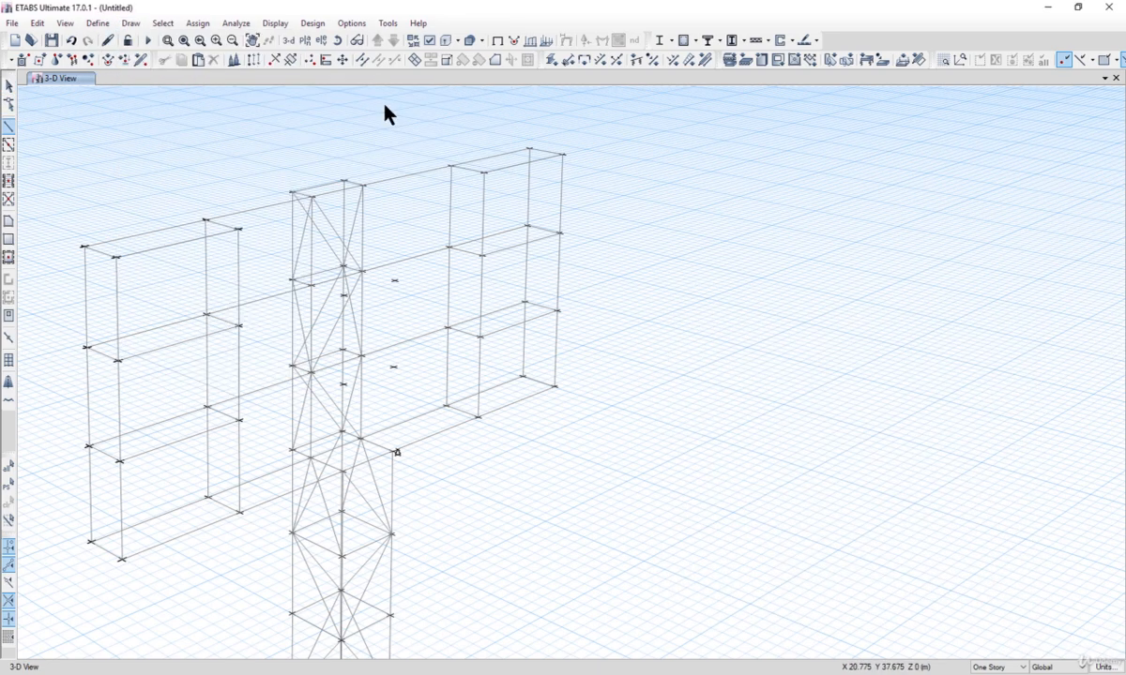
click(237, 326)
click(345, 296)
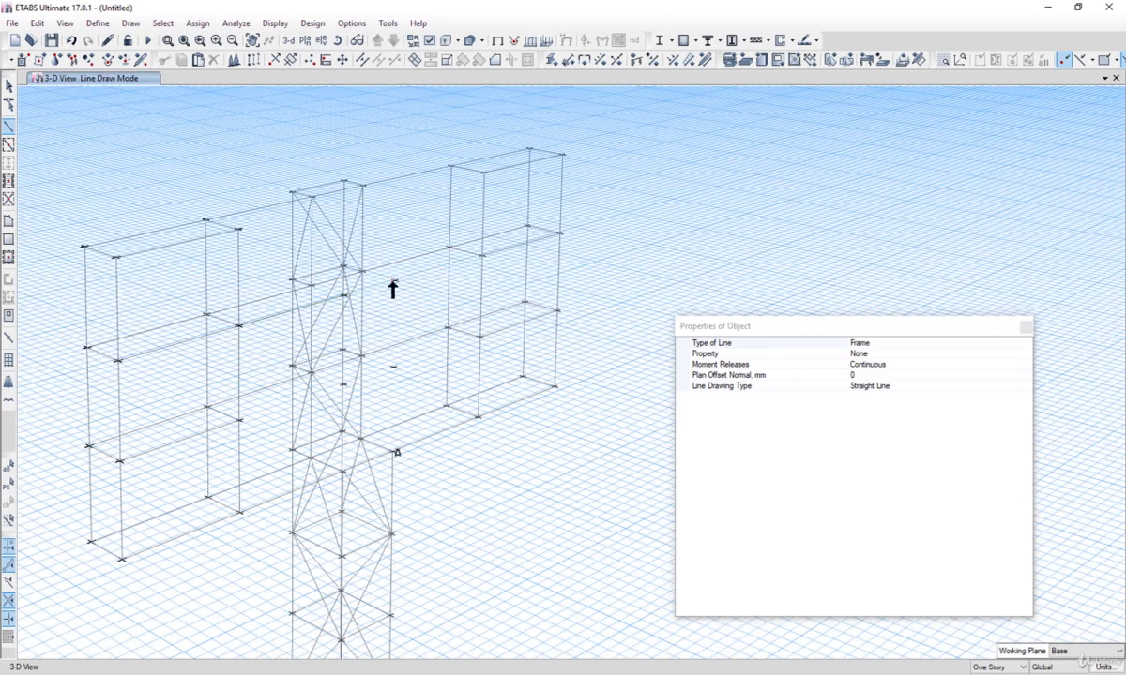
click(481, 255)
key(Escape)
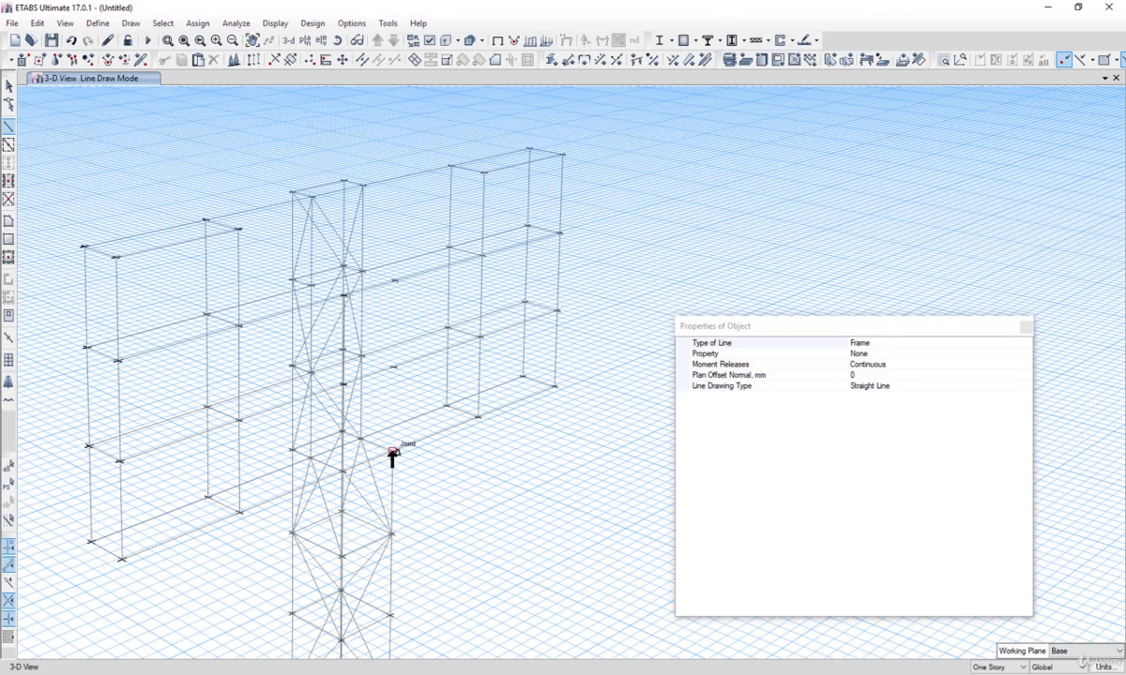
Step: Select and delete the lower frame segment running from the tower's outer corner to the right banner frame
scroll(392, 459, up, 3)
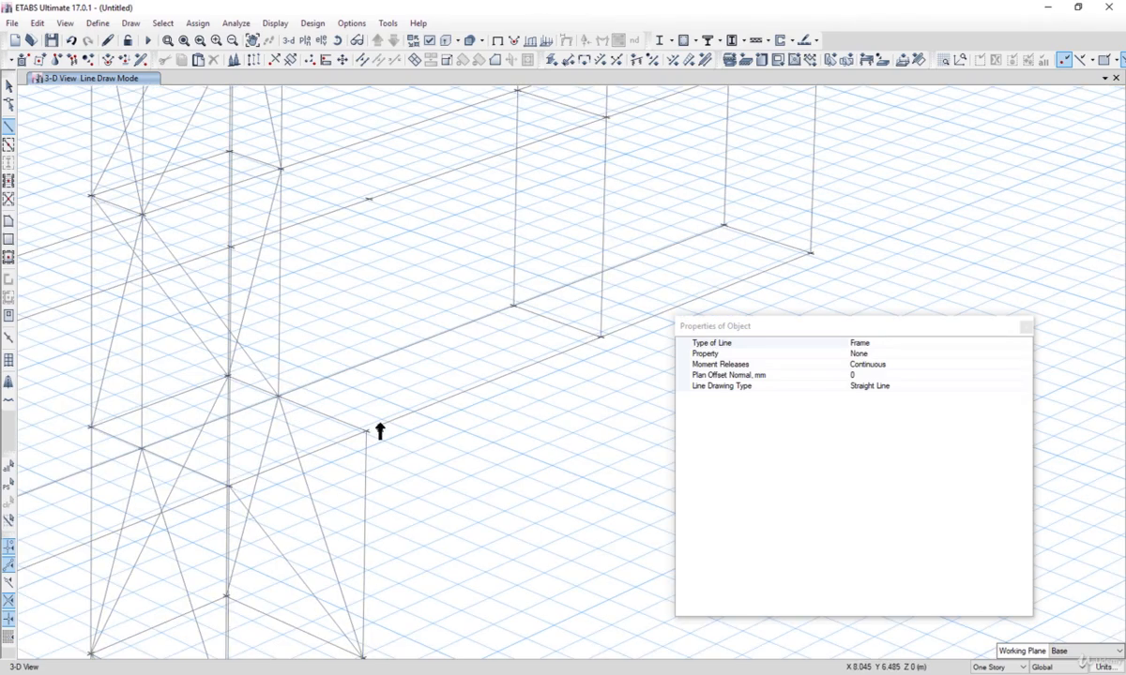
click(9, 85)
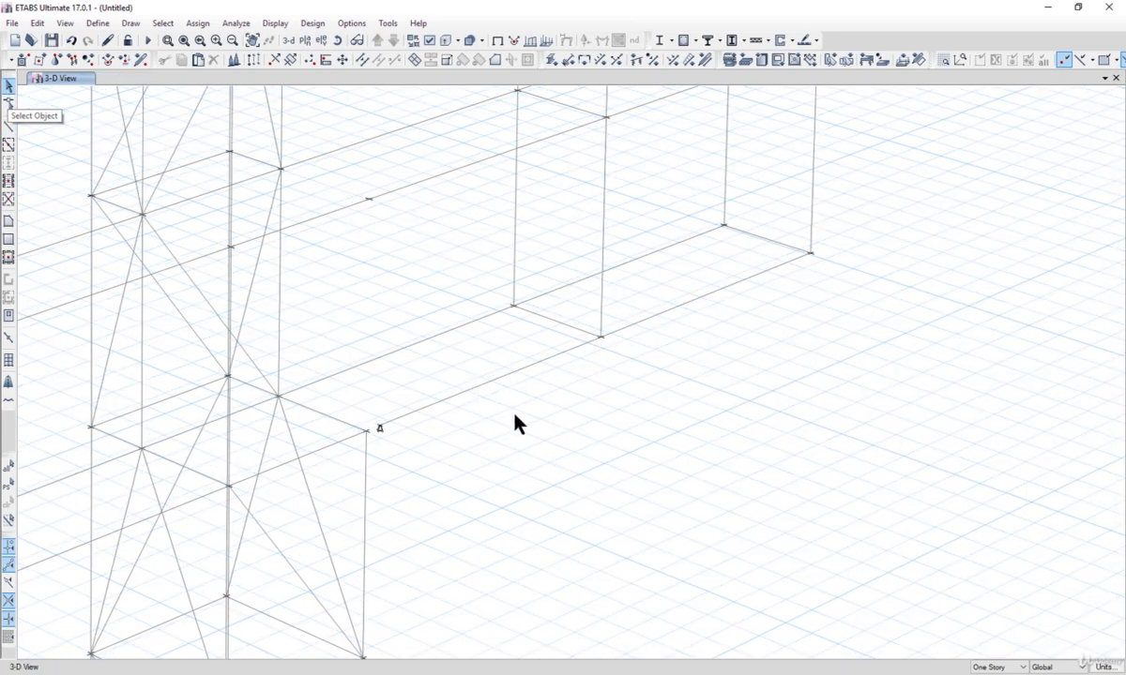
drag(514, 416, 435, 361)
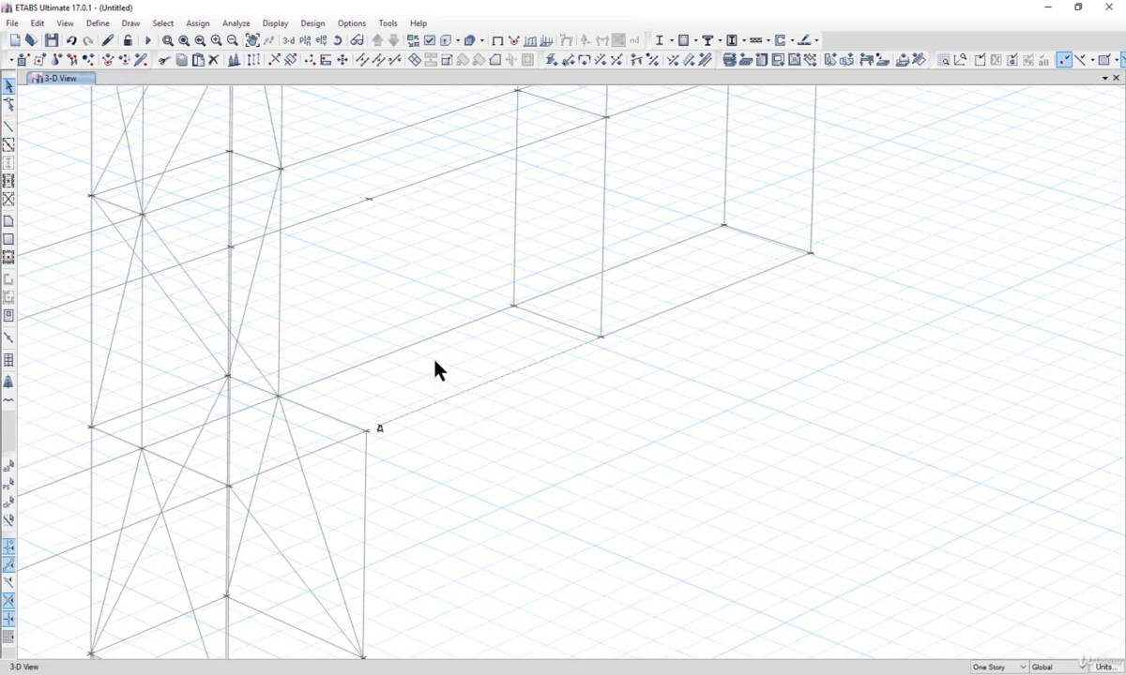
key(Delete)
Step: Redraw a frame from the tower's outer corner joint to the nearer right banner frame base joint
click(130, 23)
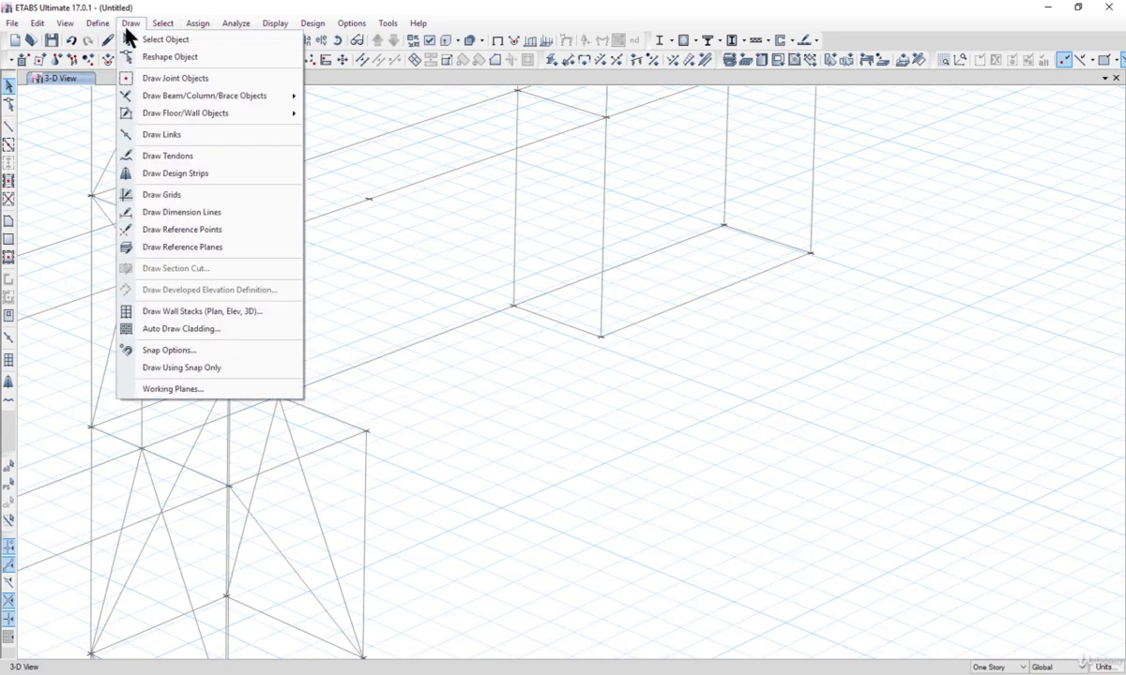
mouse_move(218, 95)
click(339, 96)
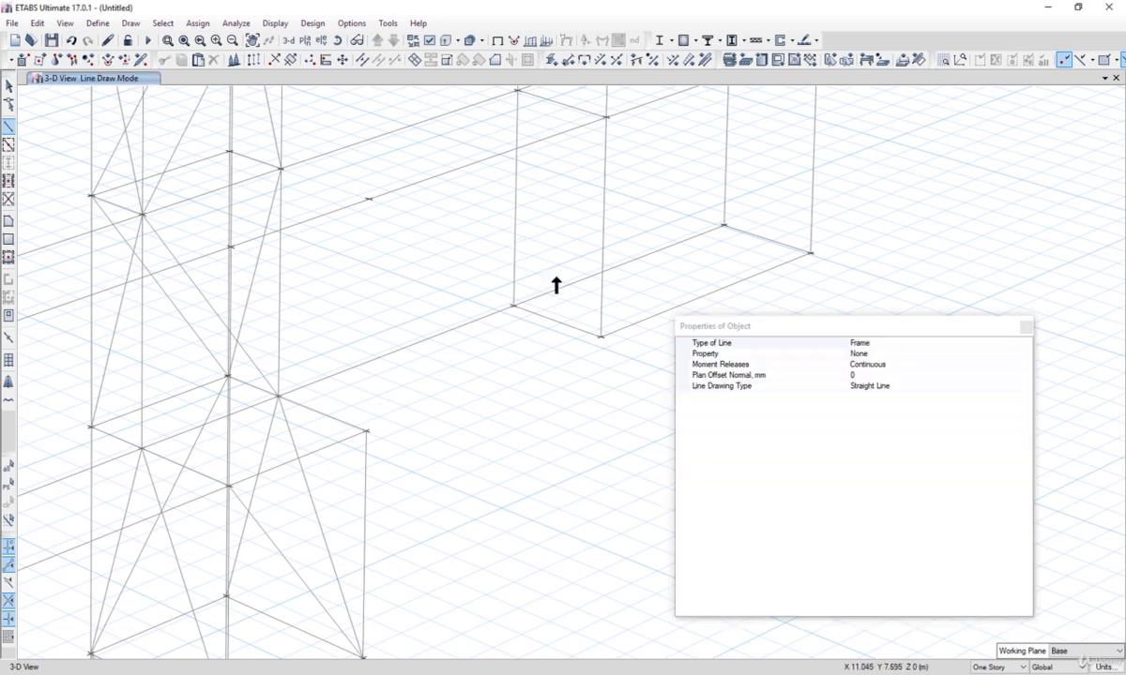
click(366, 434)
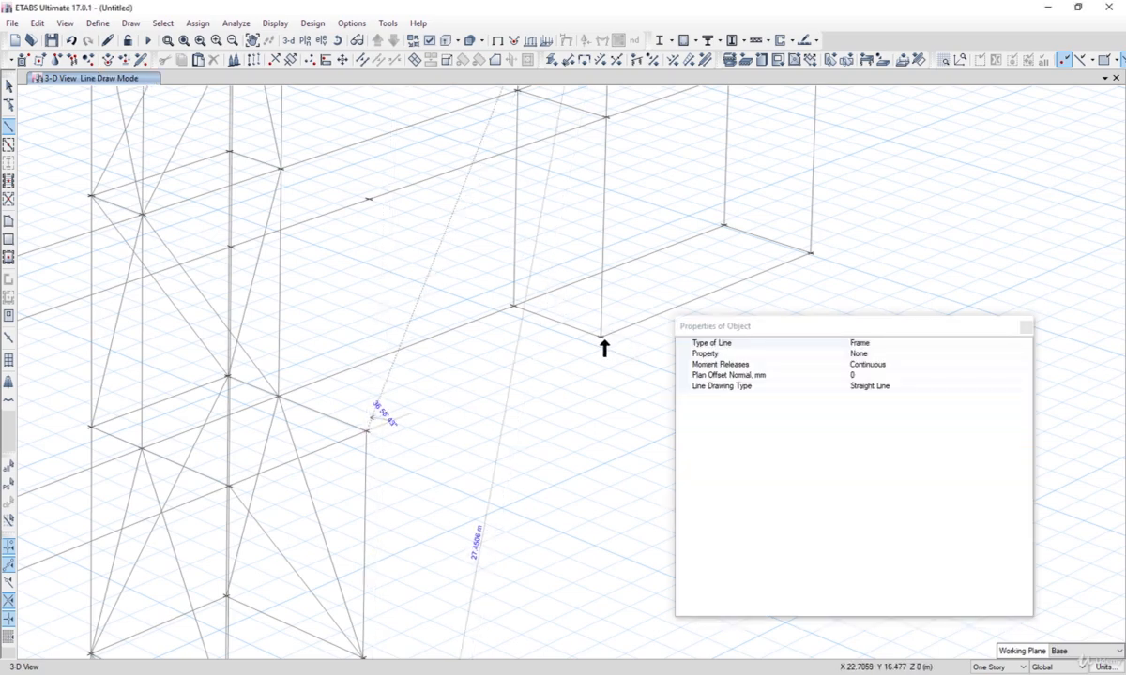
click(602, 337)
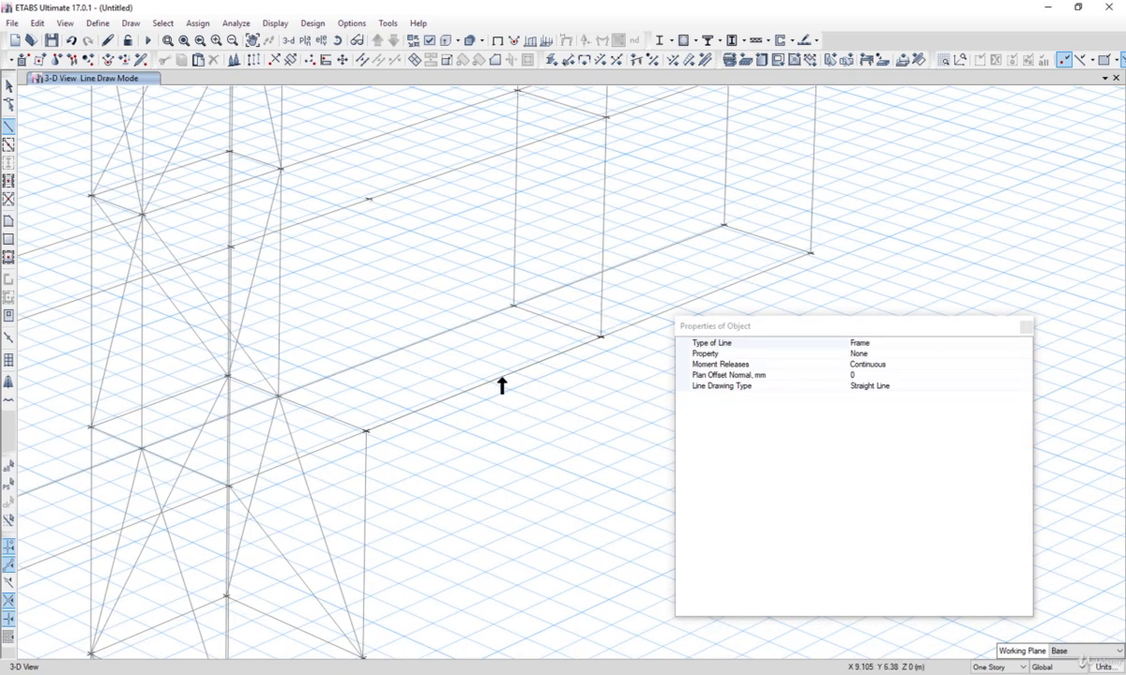
Step: Draw short frames linking the tower joints to their new -500 mm Y-offset joints at both levels
scroll(502, 385, down, 5)
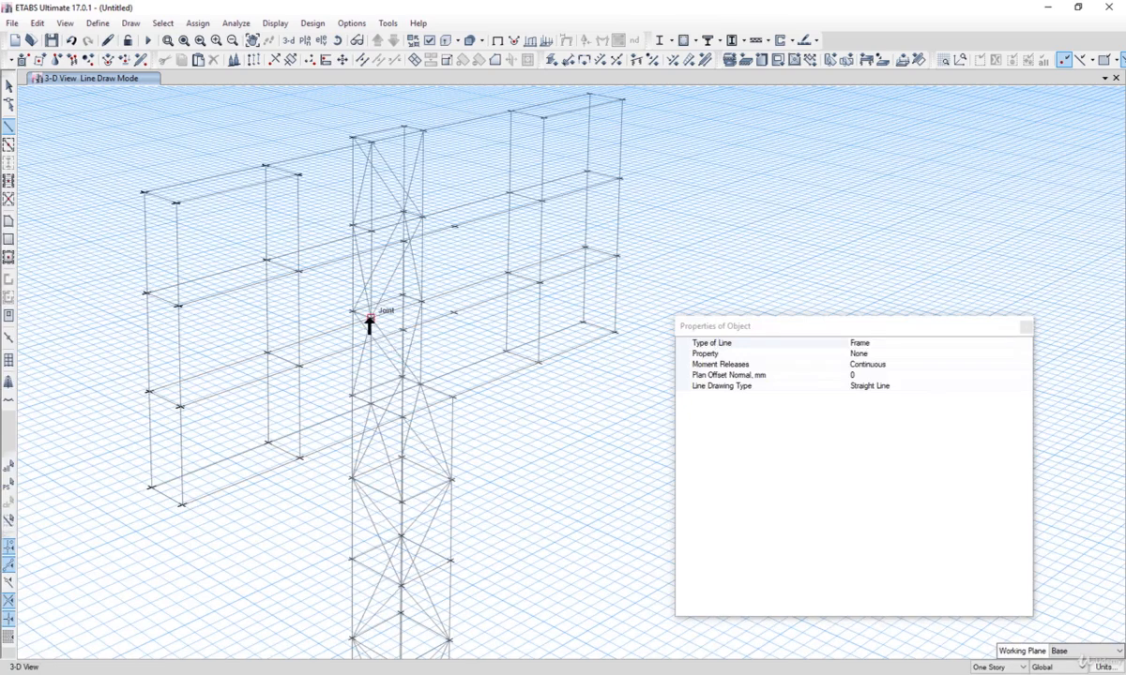
click(369, 319)
click(421, 302)
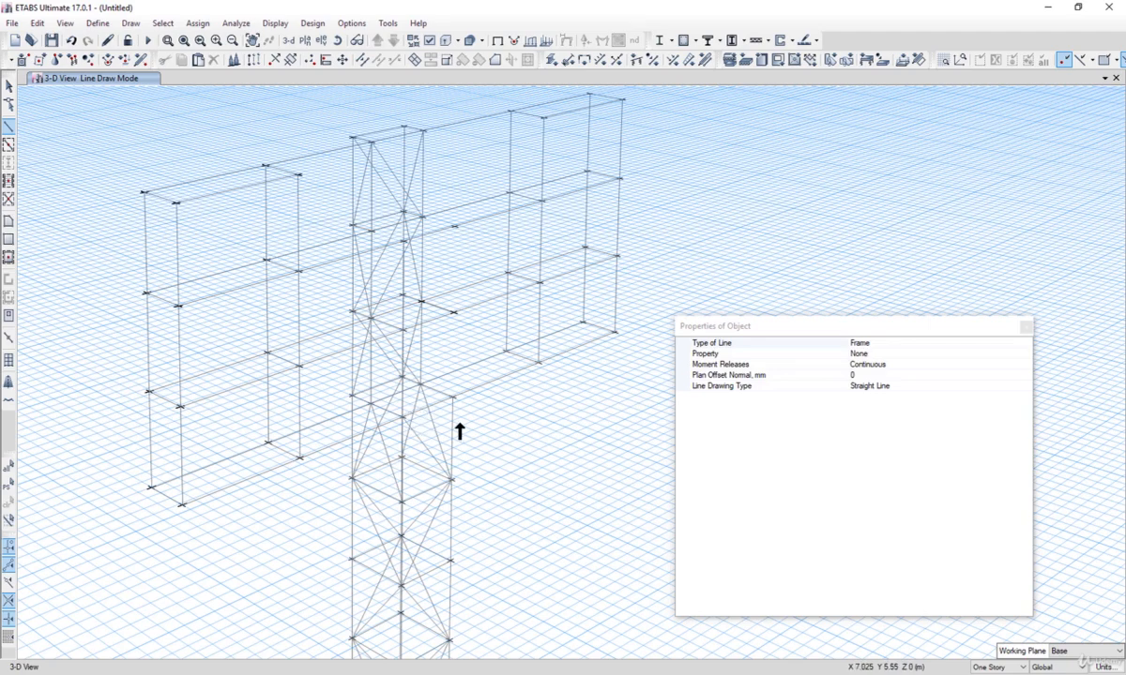
middle_drag(477, 428, 460, 412)
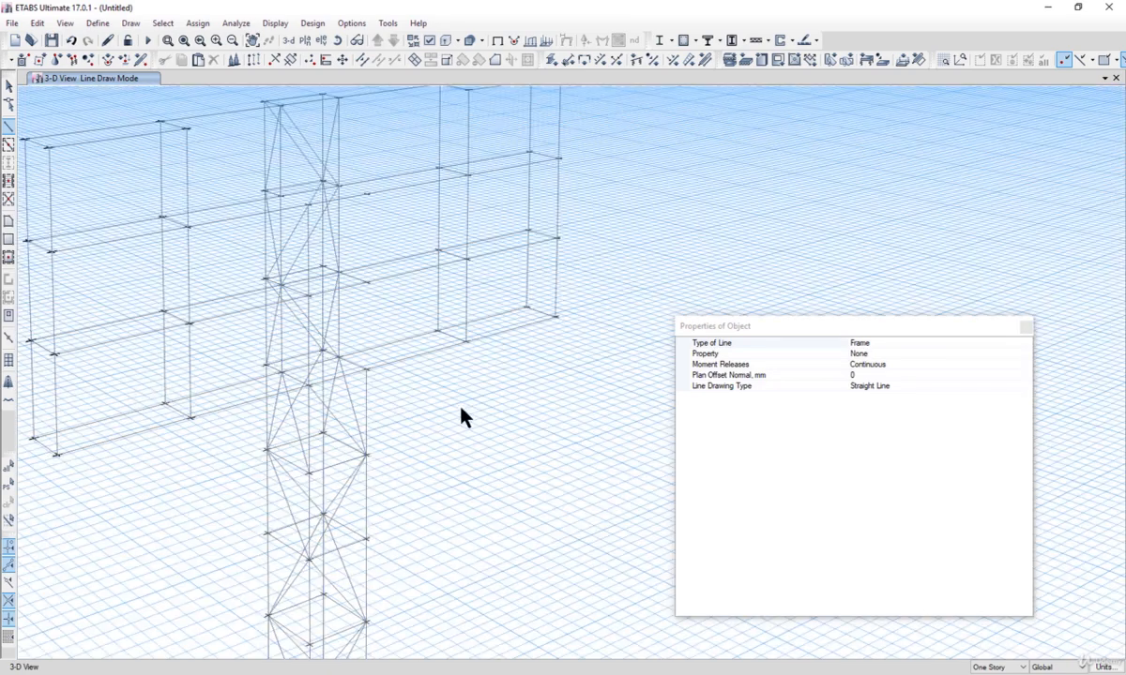
click(367, 370)
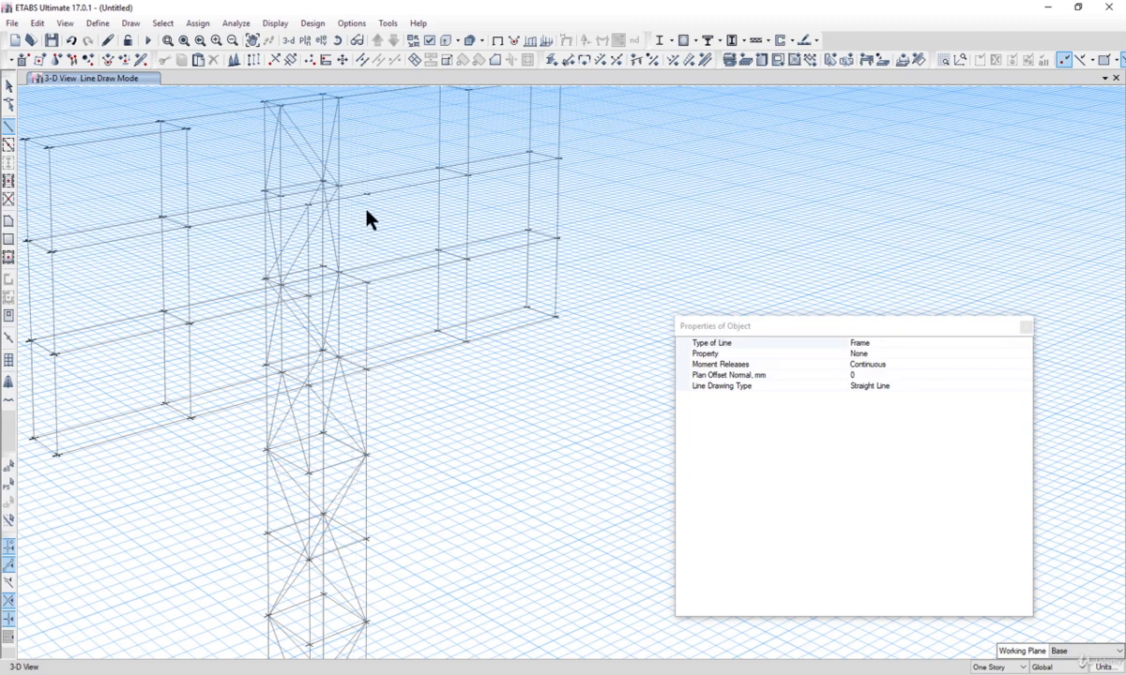
middle_drag(391, 182, 400, 287)
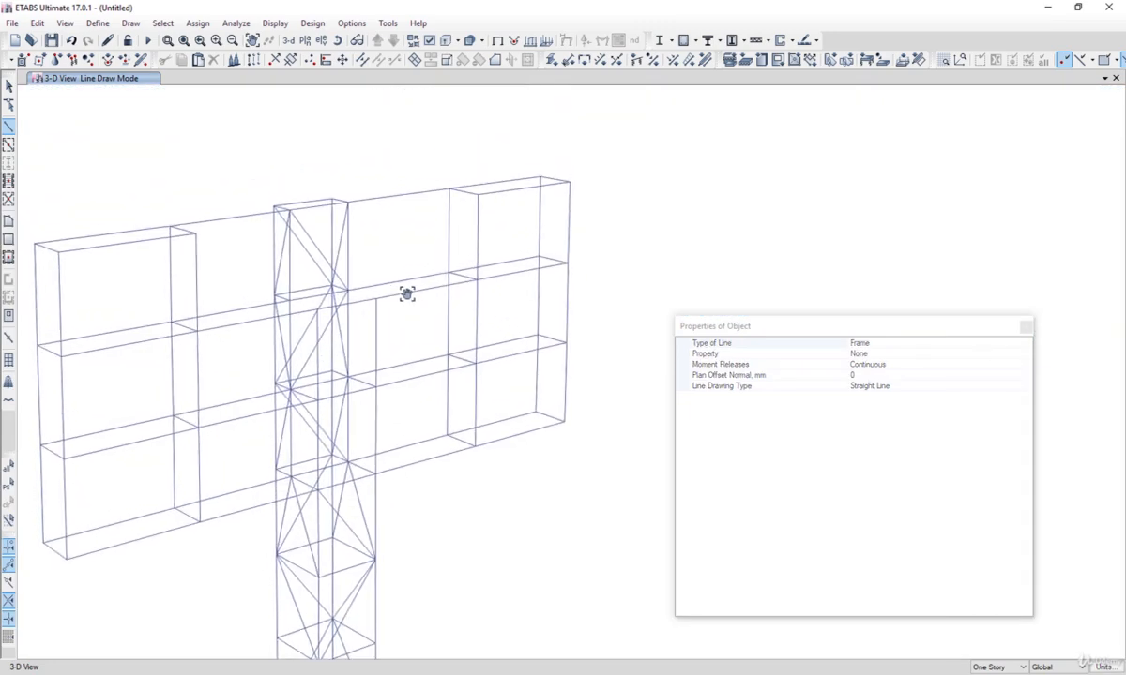
key(Escape)
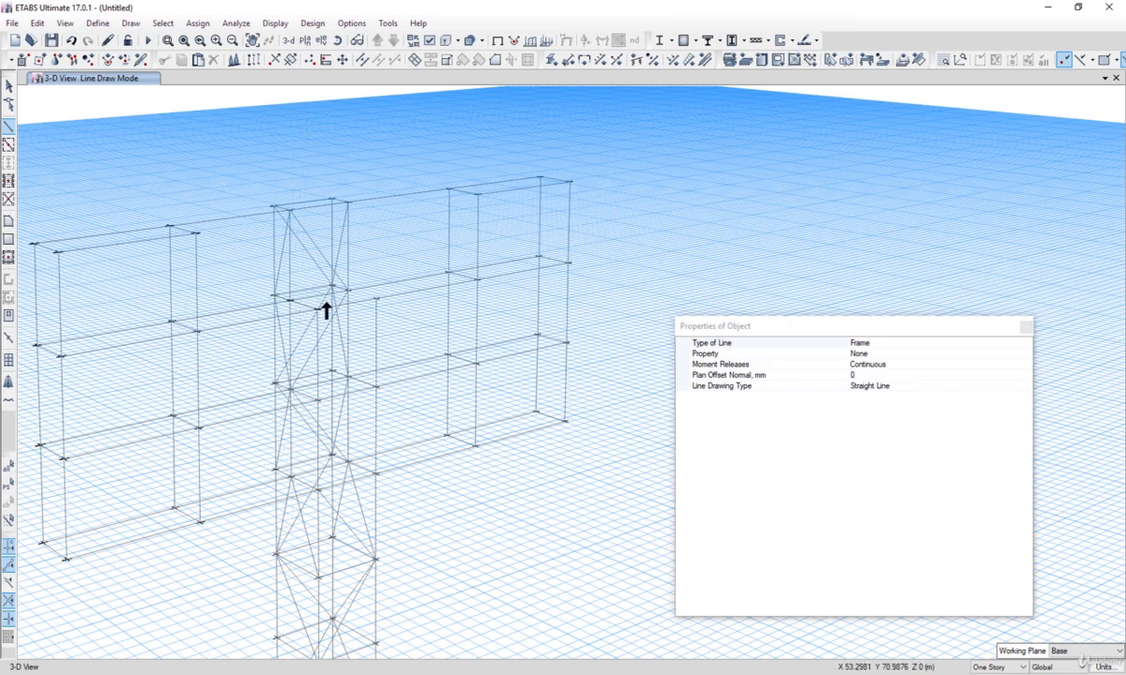
scroll(358, 297, up, 3)
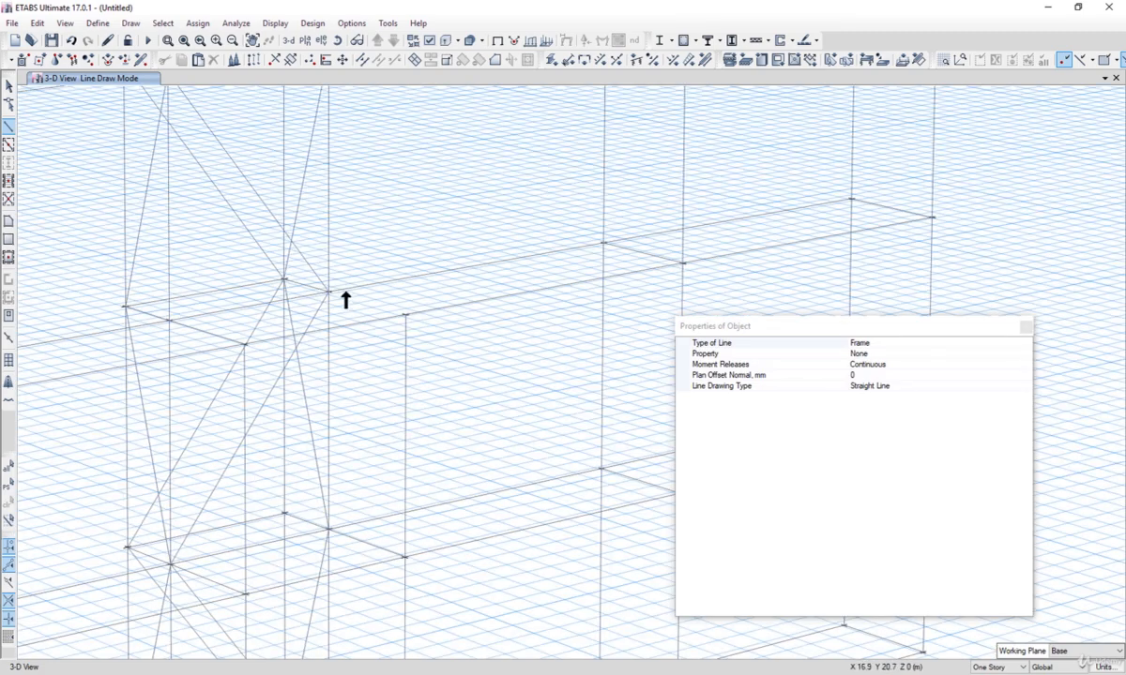
click(329, 293)
click(405, 315)
scroll(408, 359, down, 5)
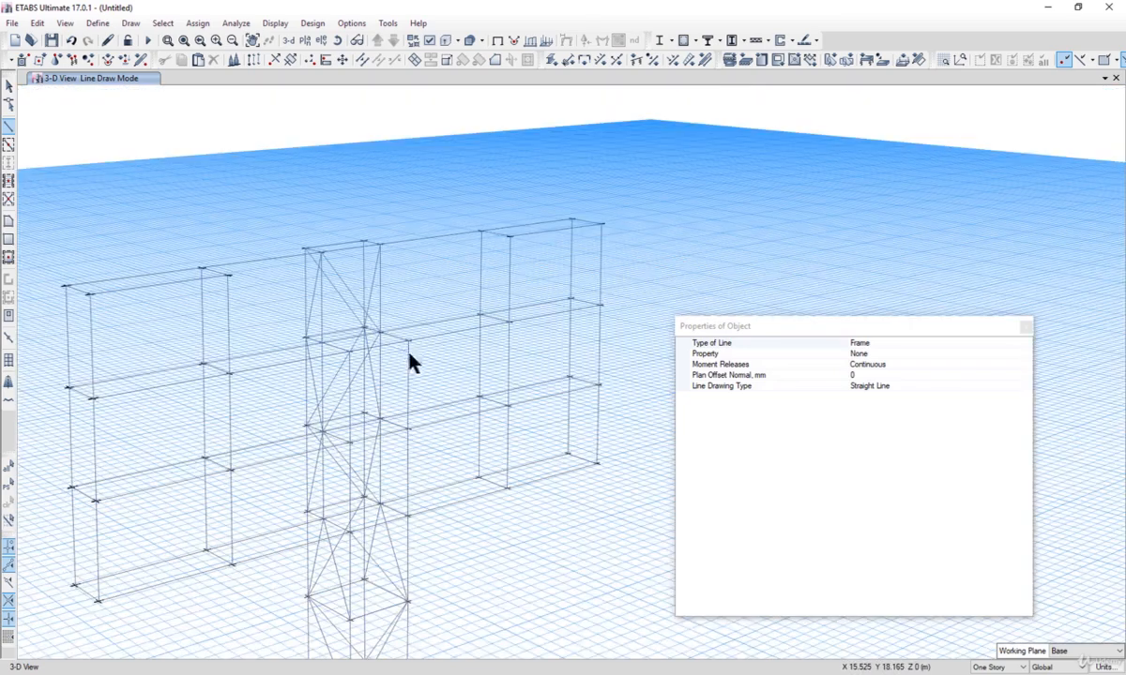
Step: Place new joints at the tower's top joints with a Plan Offset Y of -500 mm
click(10, 85)
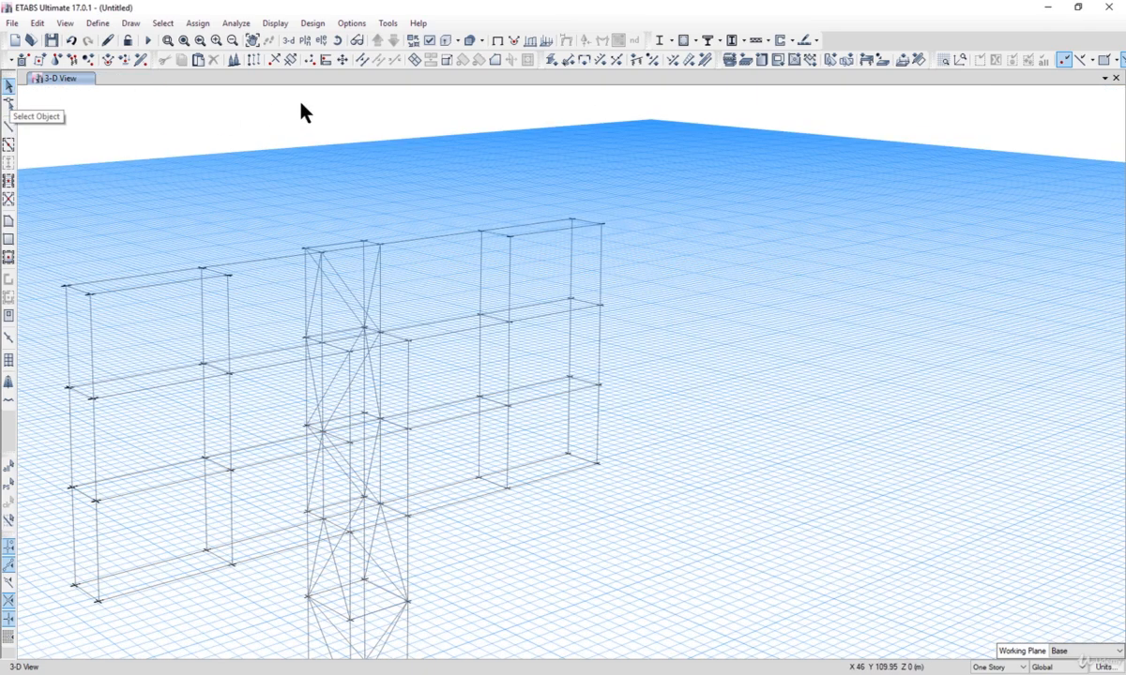
click(131, 24)
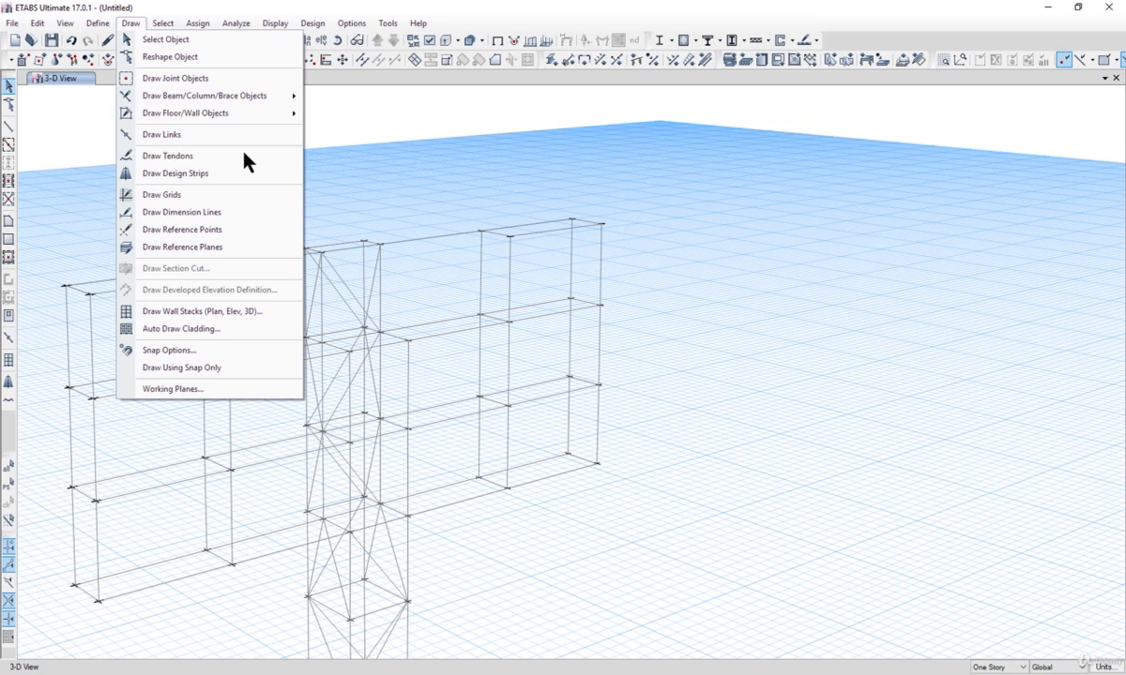
click(205, 75)
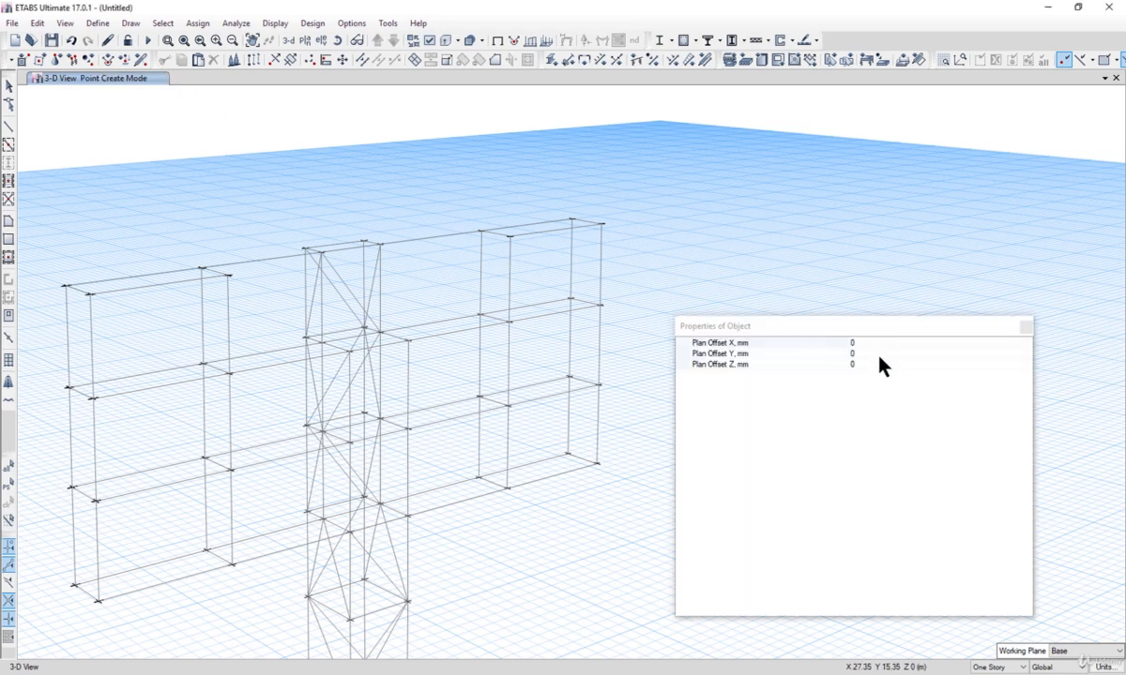
click(879, 356)
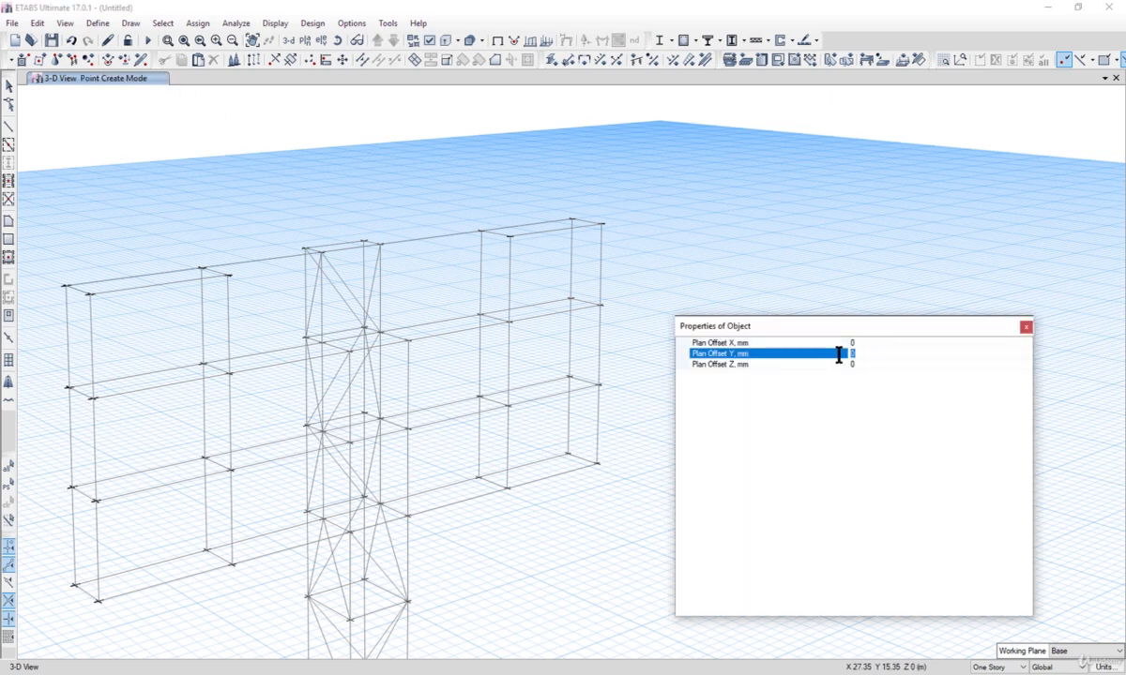
click(320, 252)
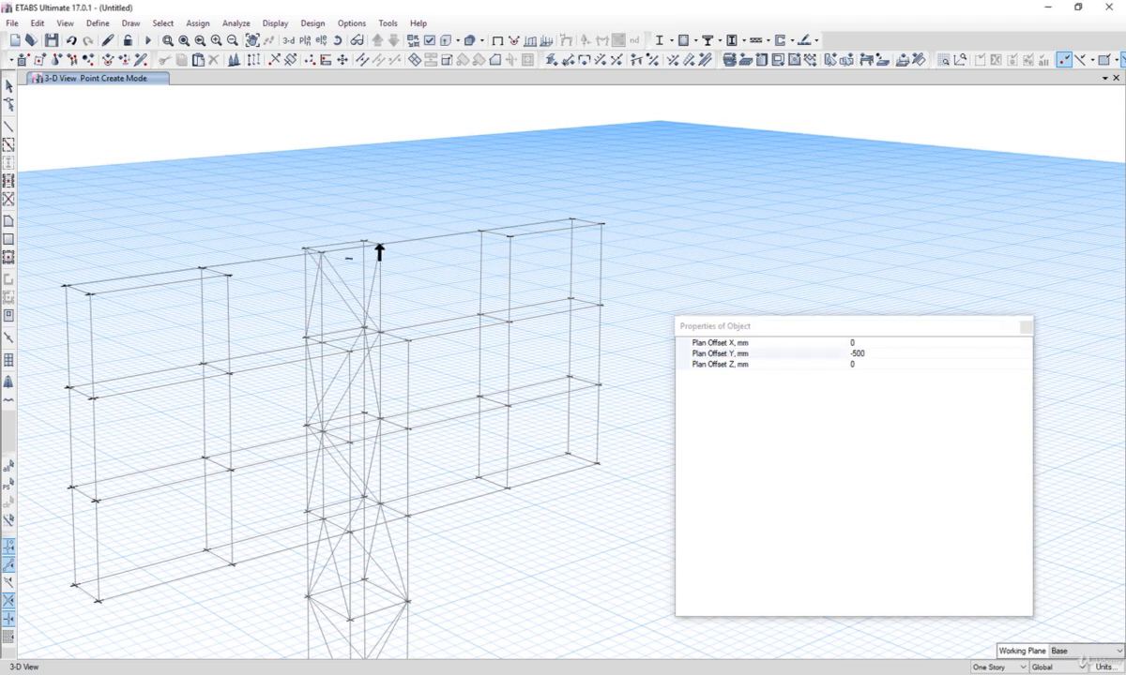
click(1026, 327)
Step: Draw a frame linking the top banner frame beam to the new offset joint at the tower top
click(9, 87)
click(131, 22)
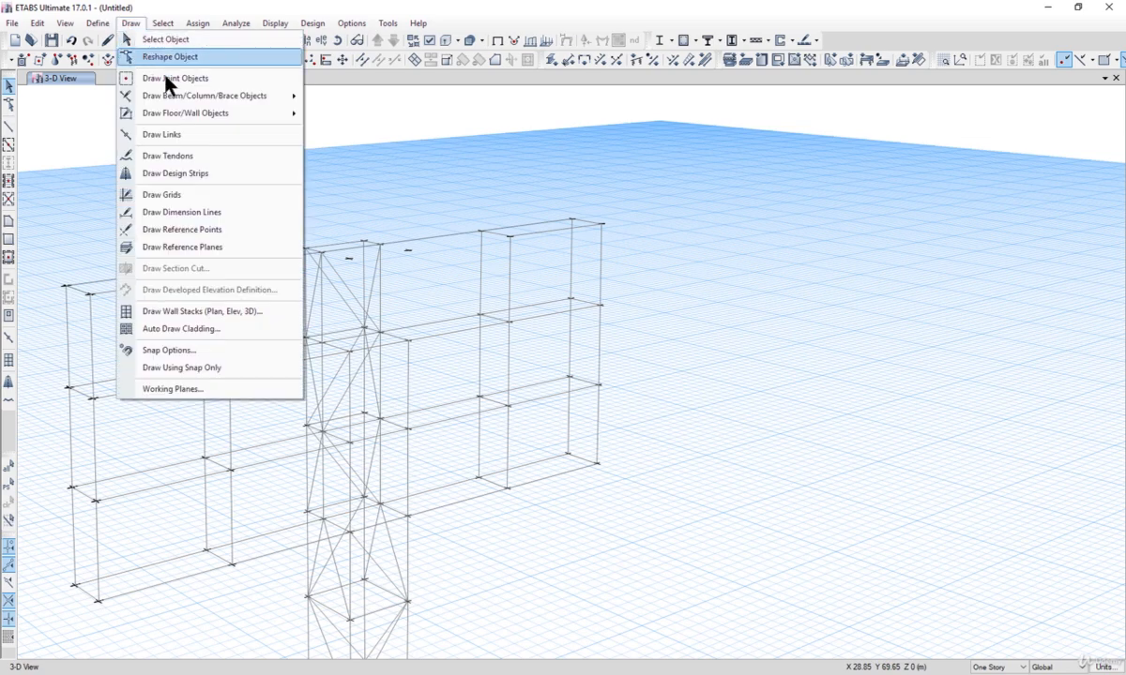
mouse_move(248, 96)
click(342, 99)
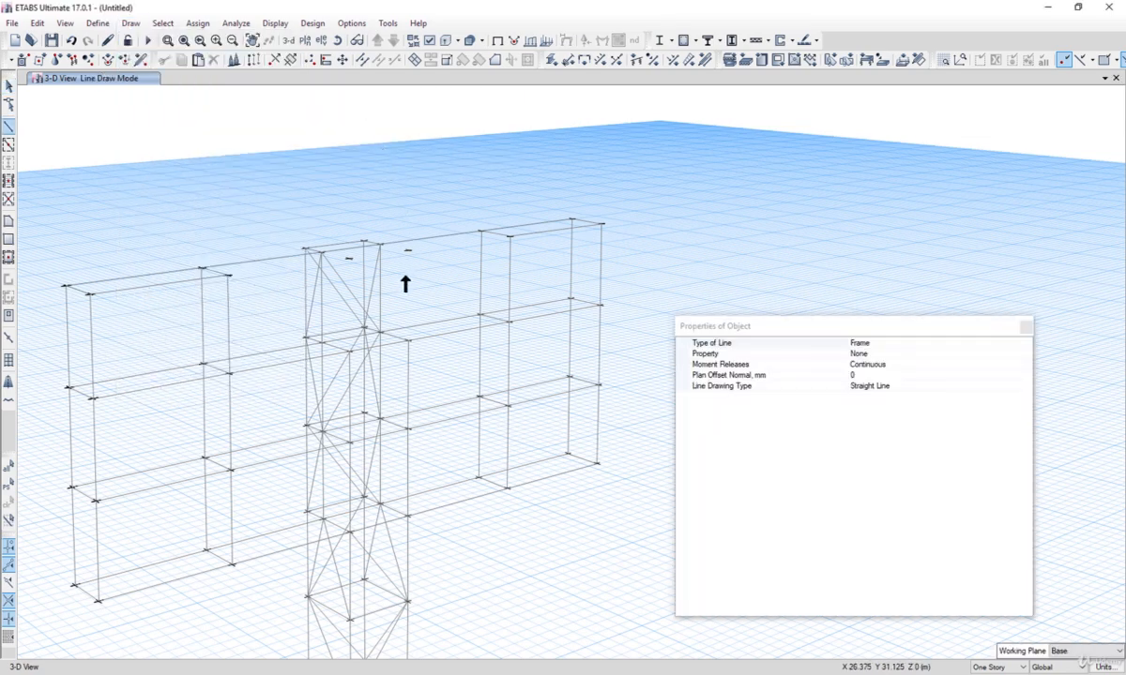
click(227, 275)
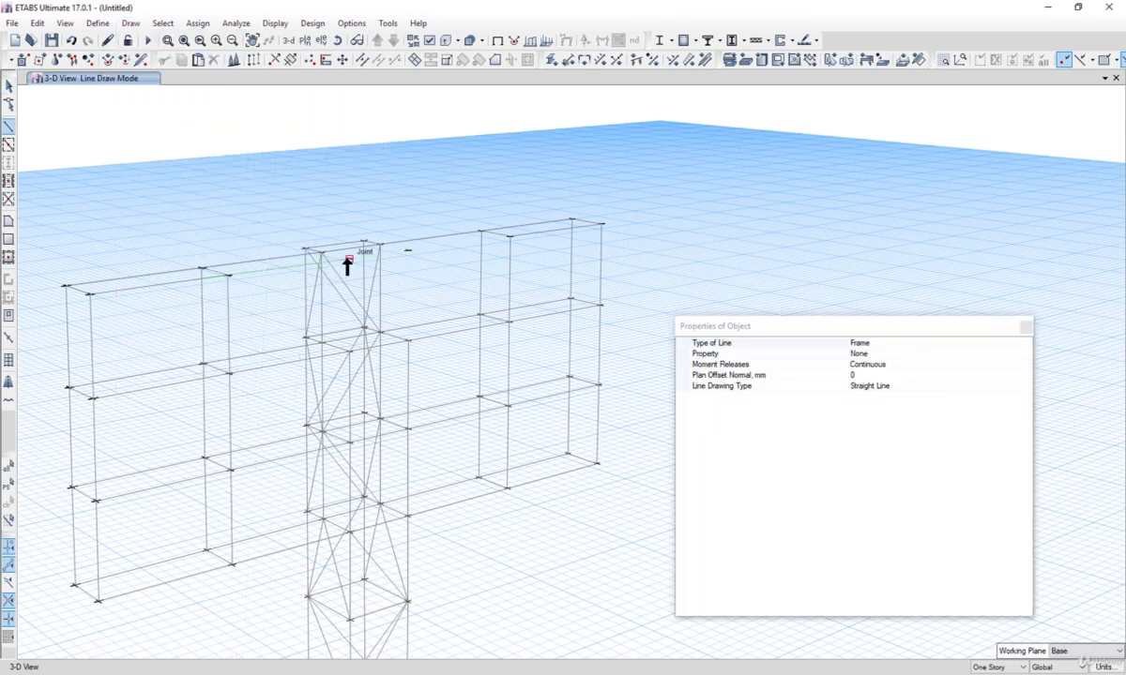
click(349, 259)
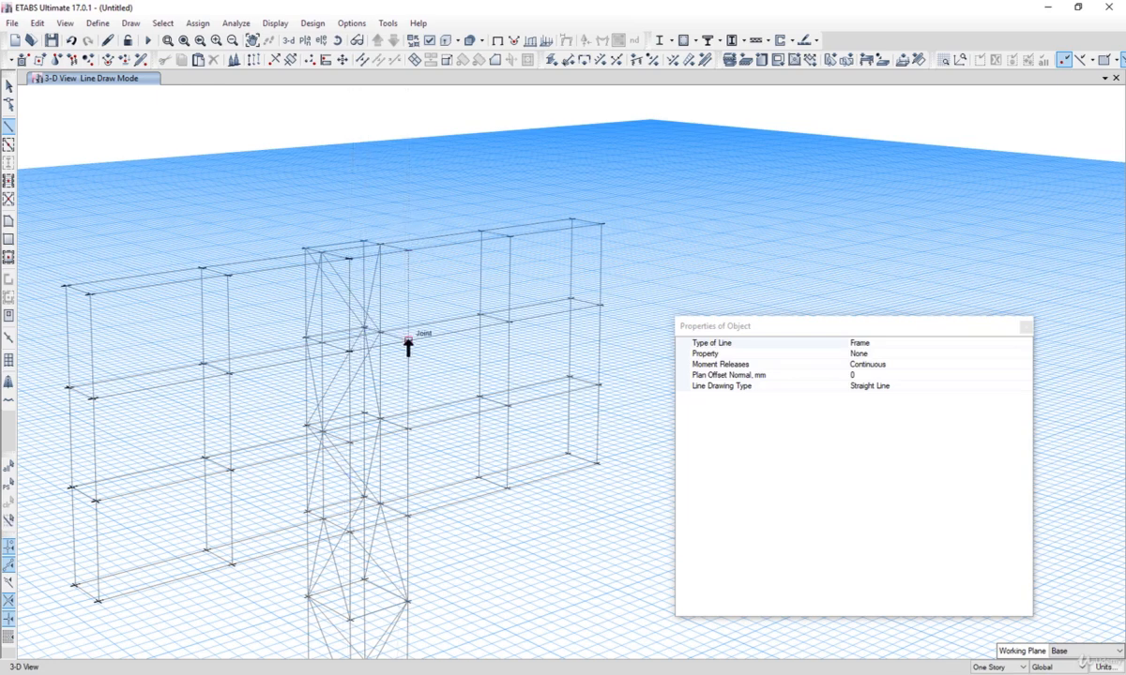
Step: Draw diagonal brace frames across the lower panels of the left banner frame
scroll(418, 310, down, 3)
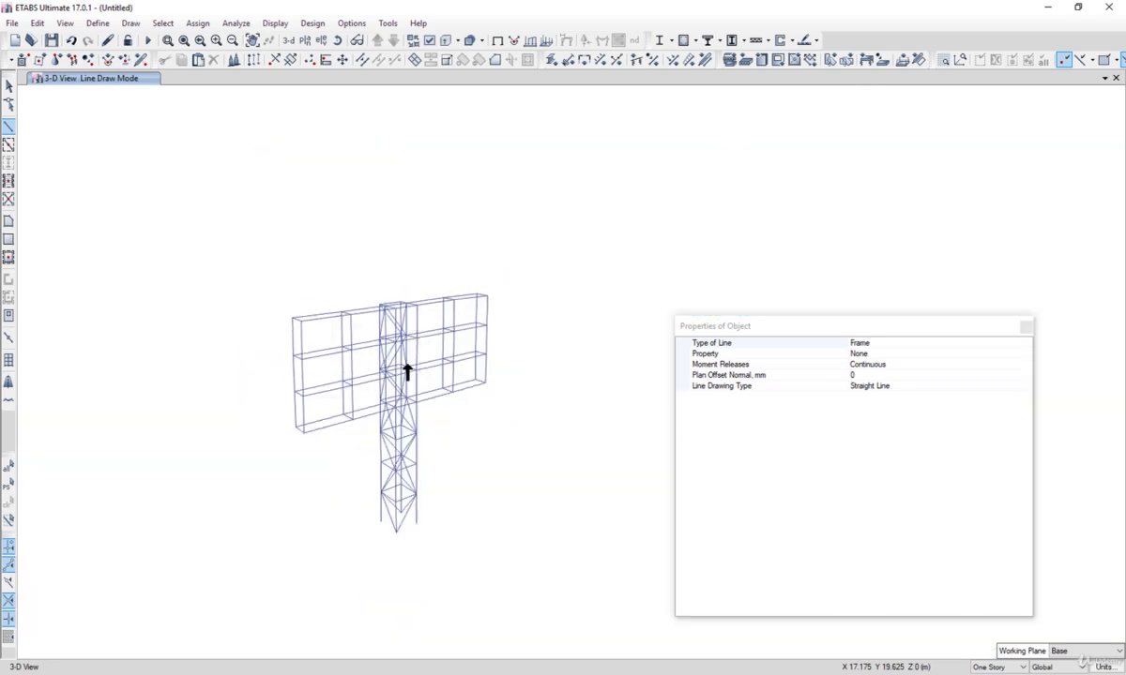
scroll(404, 369, up, 5)
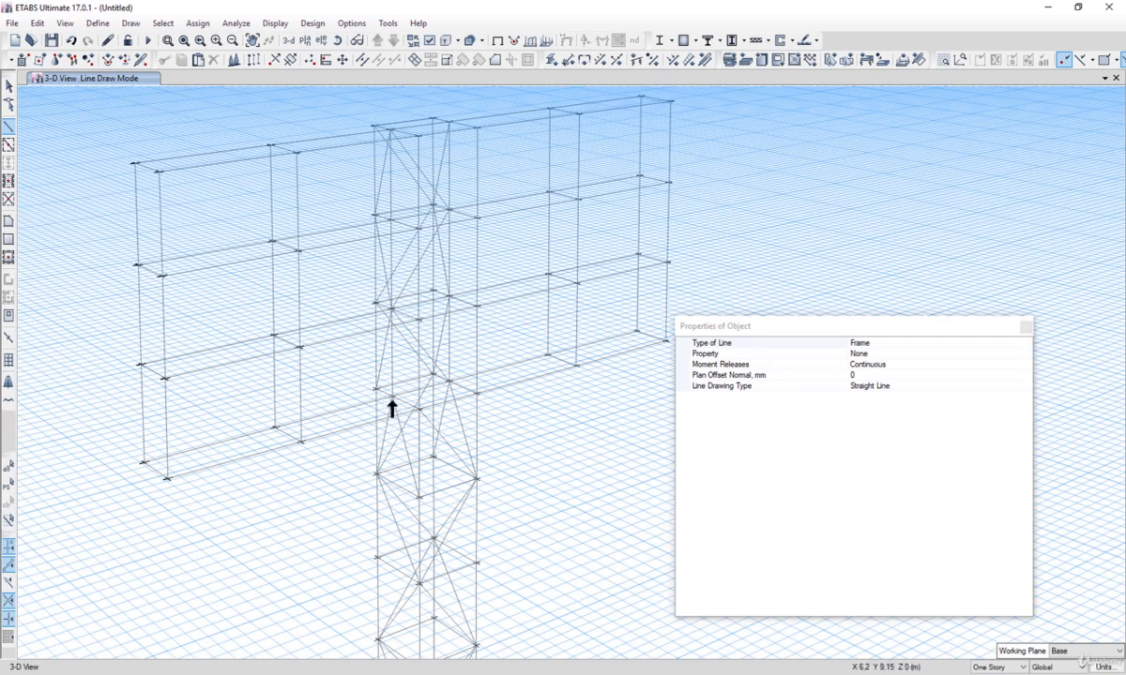
click(388, 395)
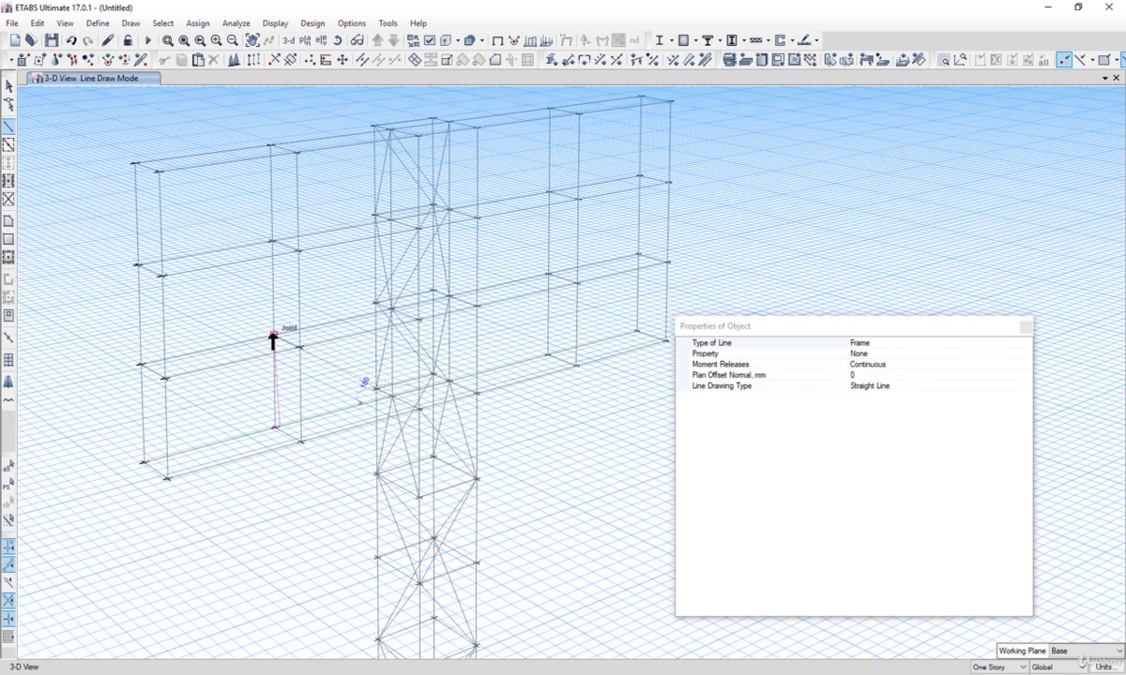
click(141, 364)
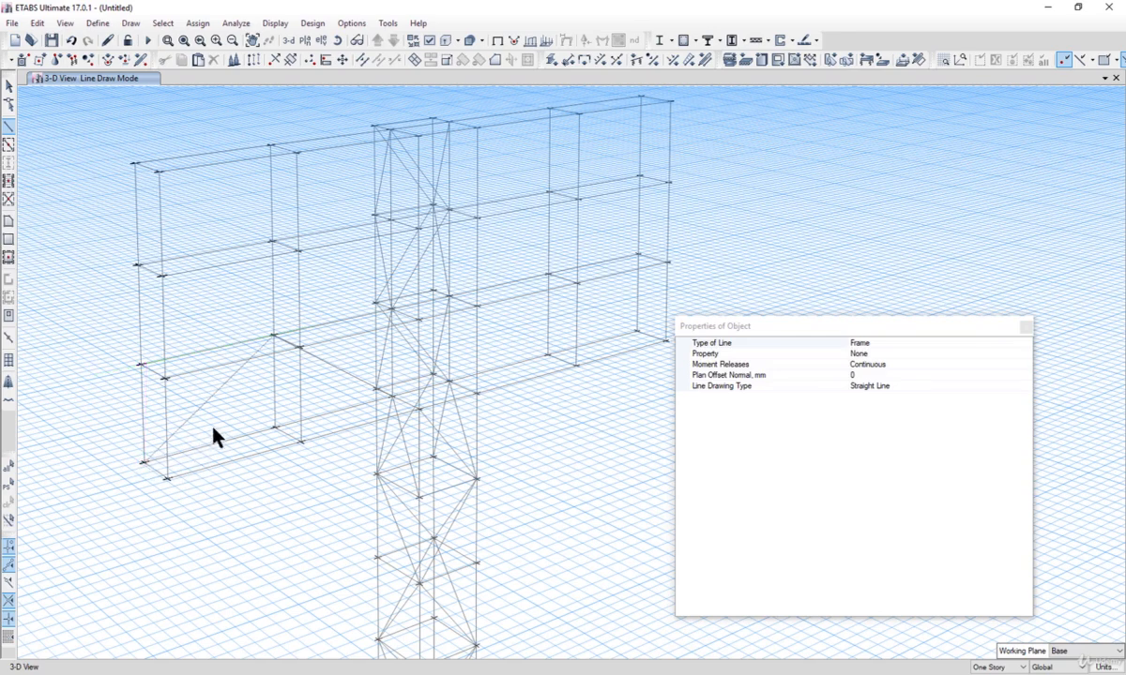
click(173, 467)
click(300, 348)
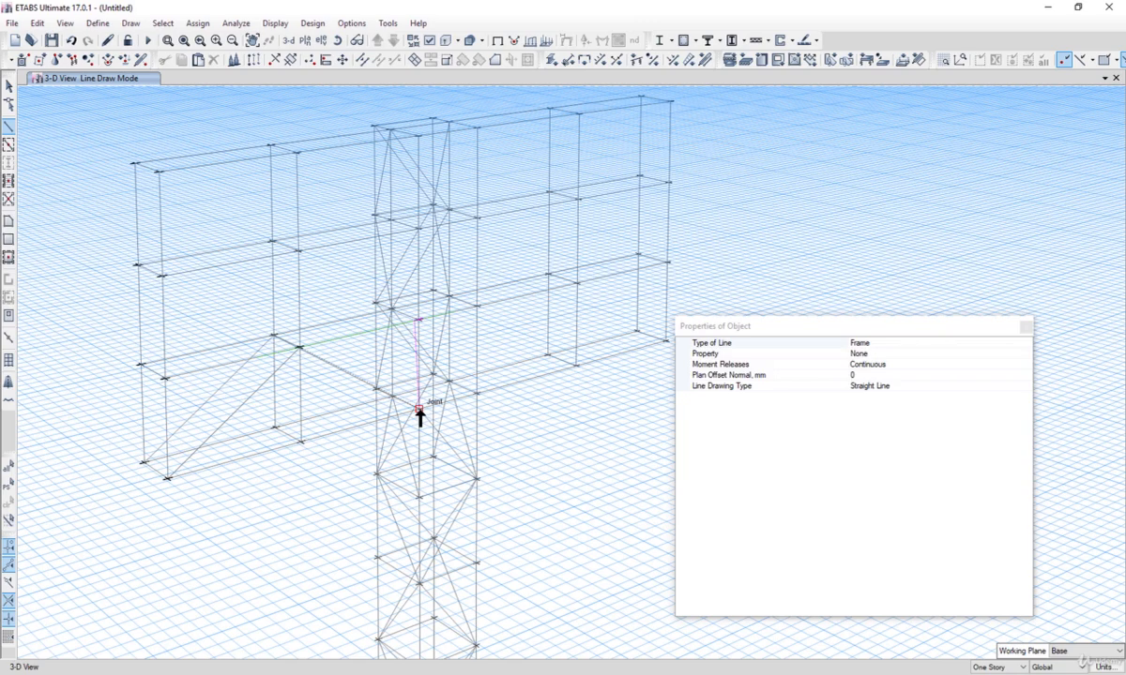
click(409, 392)
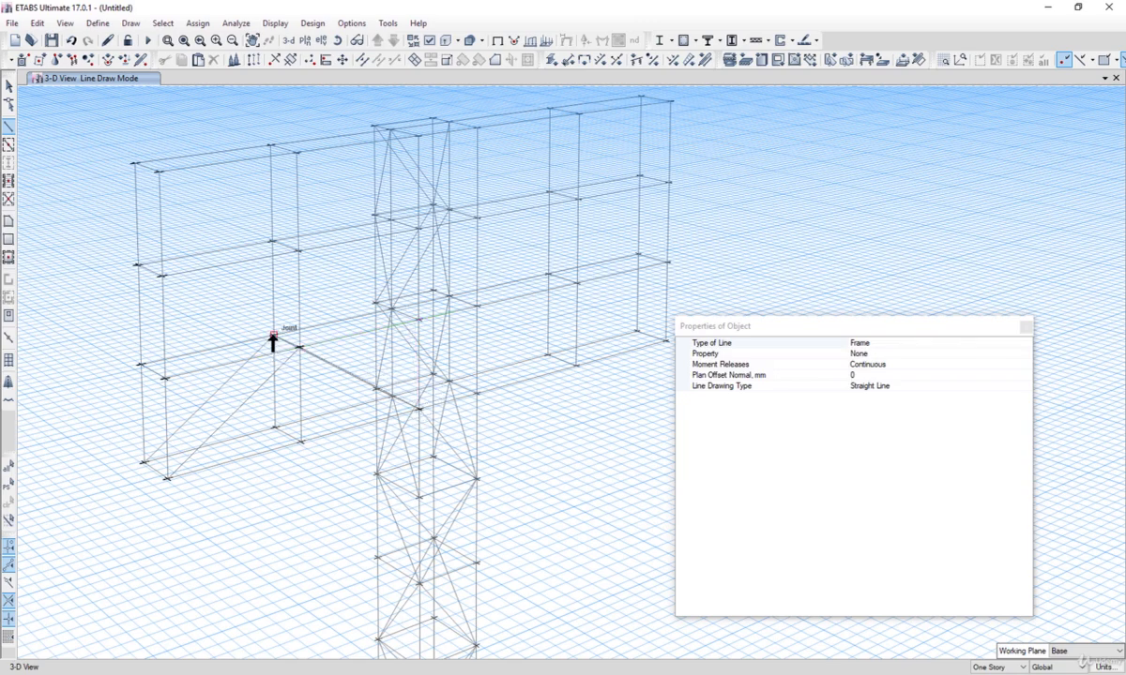
Step: Draw diagonal brace frames across the upper panels of the left banner frame toward the tower
click(138, 267)
click(270, 146)
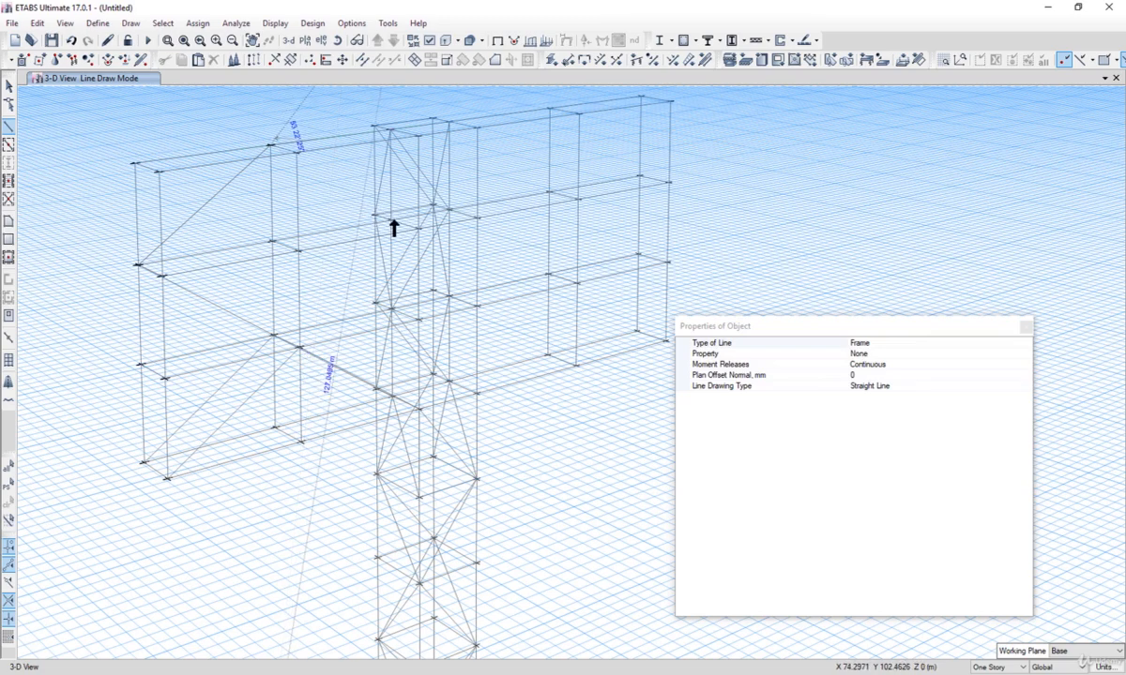
click(392, 220)
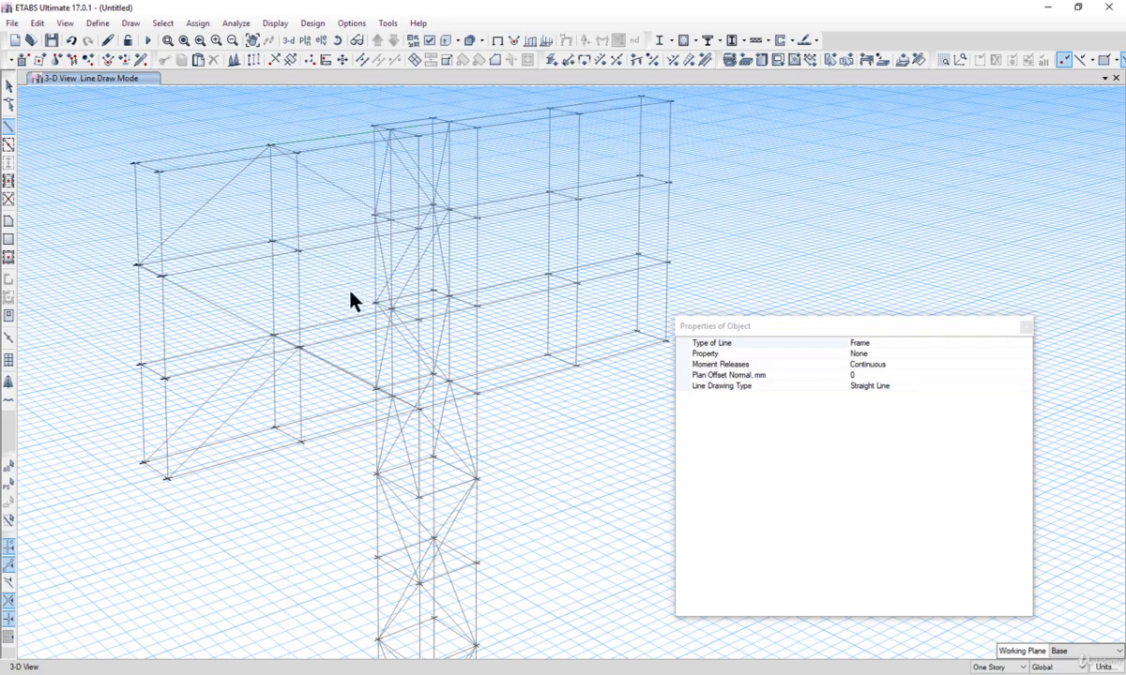
click(273, 335)
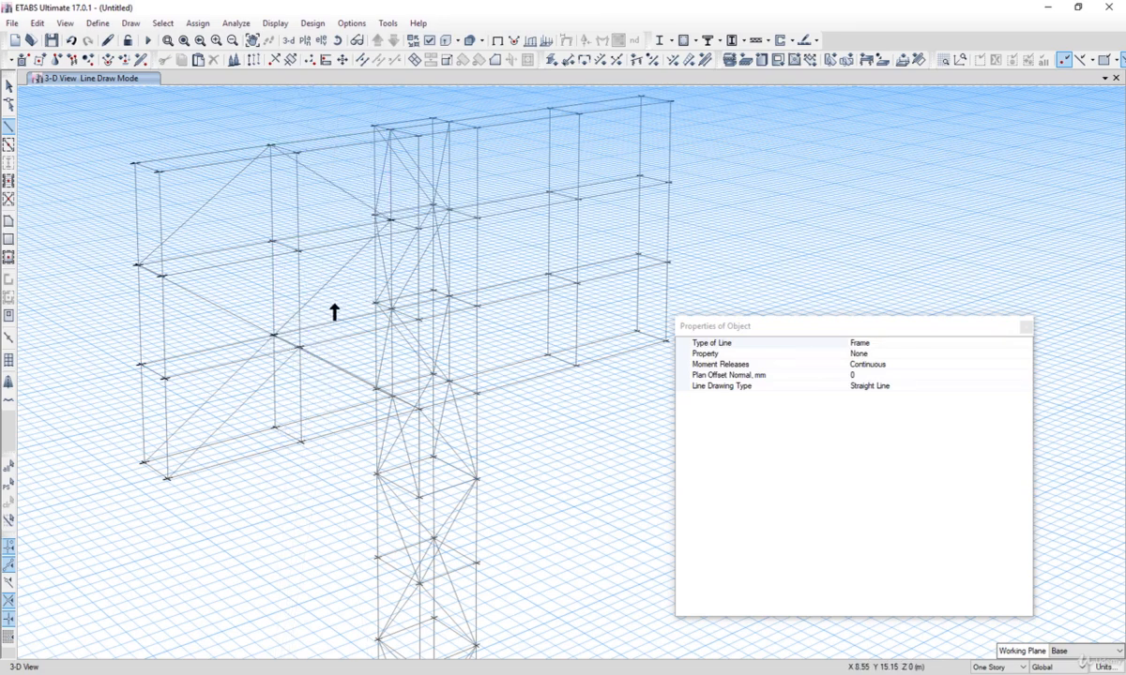
shift+middle_drag(403, 296, 356, 440)
click(350, 416)
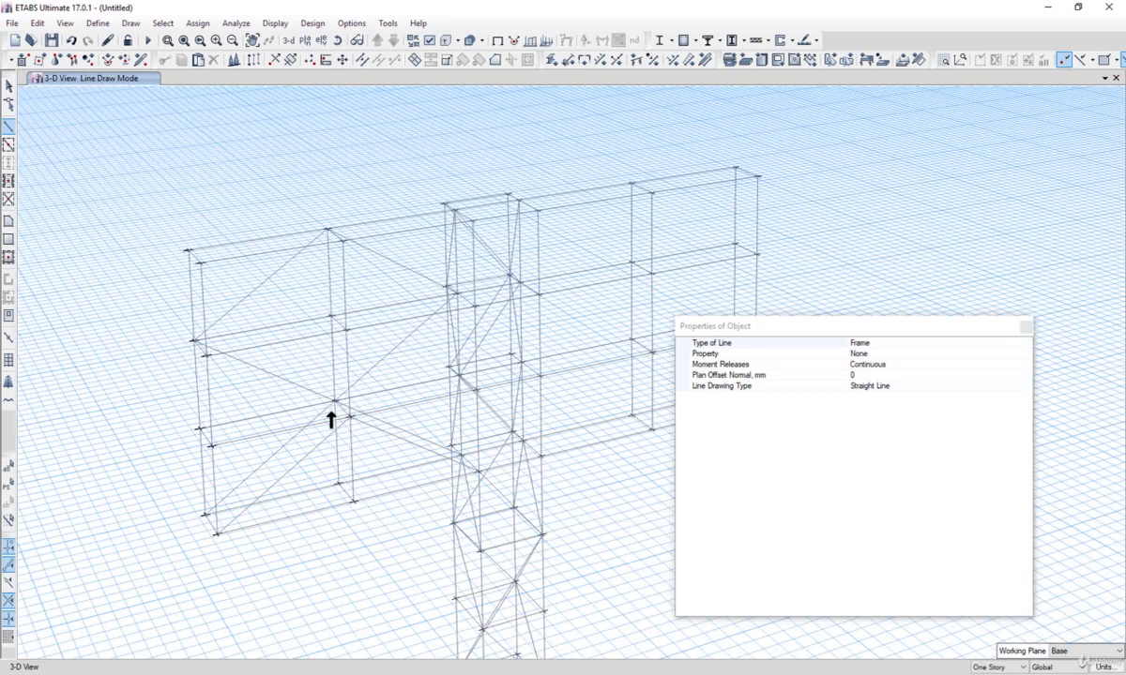
double_click(206, 355)
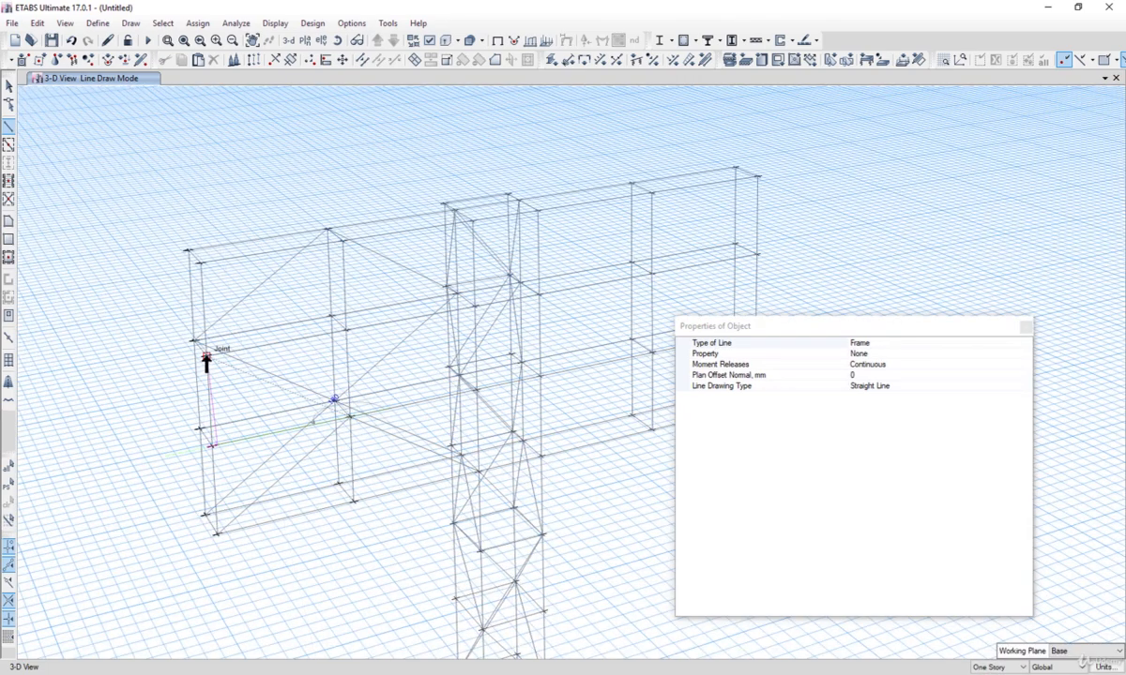
click(343, 242)
double_click(474, 307)
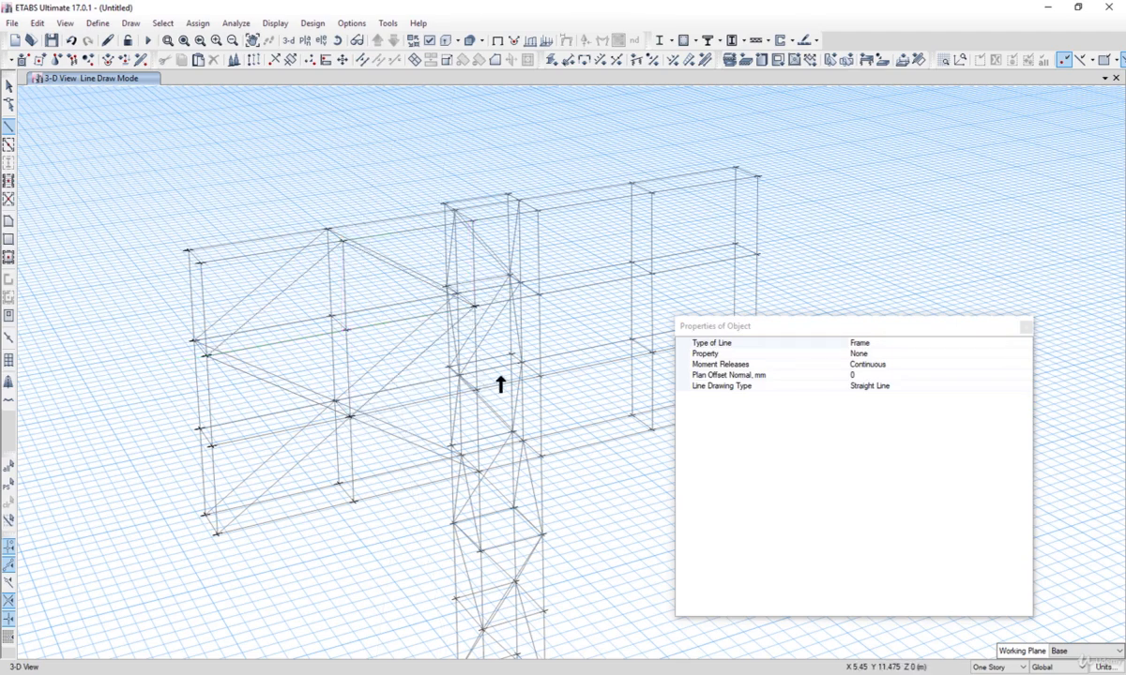
Step: Draw diagonal brace frames across the panels of the right banner frame
middle_drag(294, 397, 295, 488)
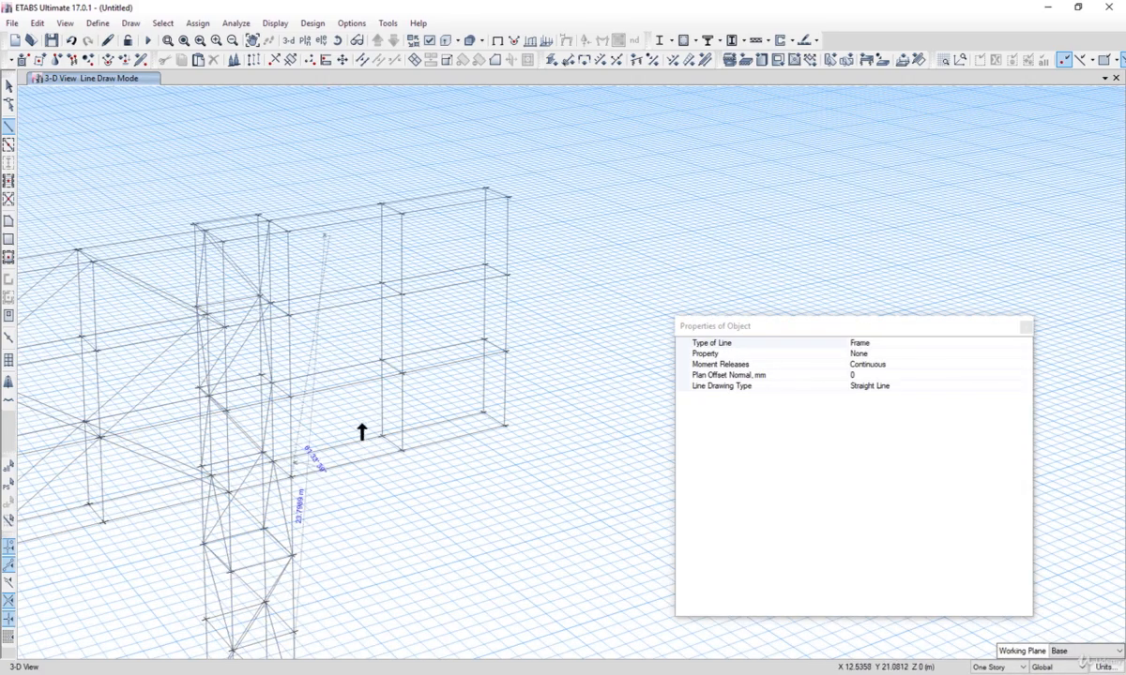
click(401, 375)
double_click(290, 313)
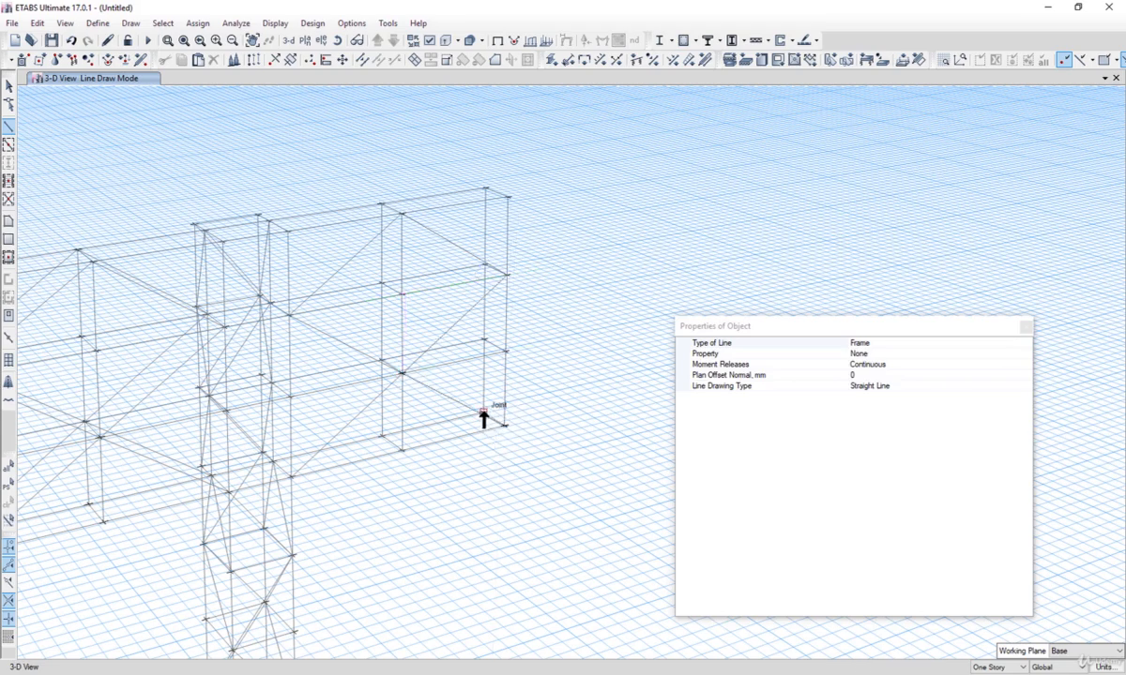
click(403, 374)
click(485, 265)
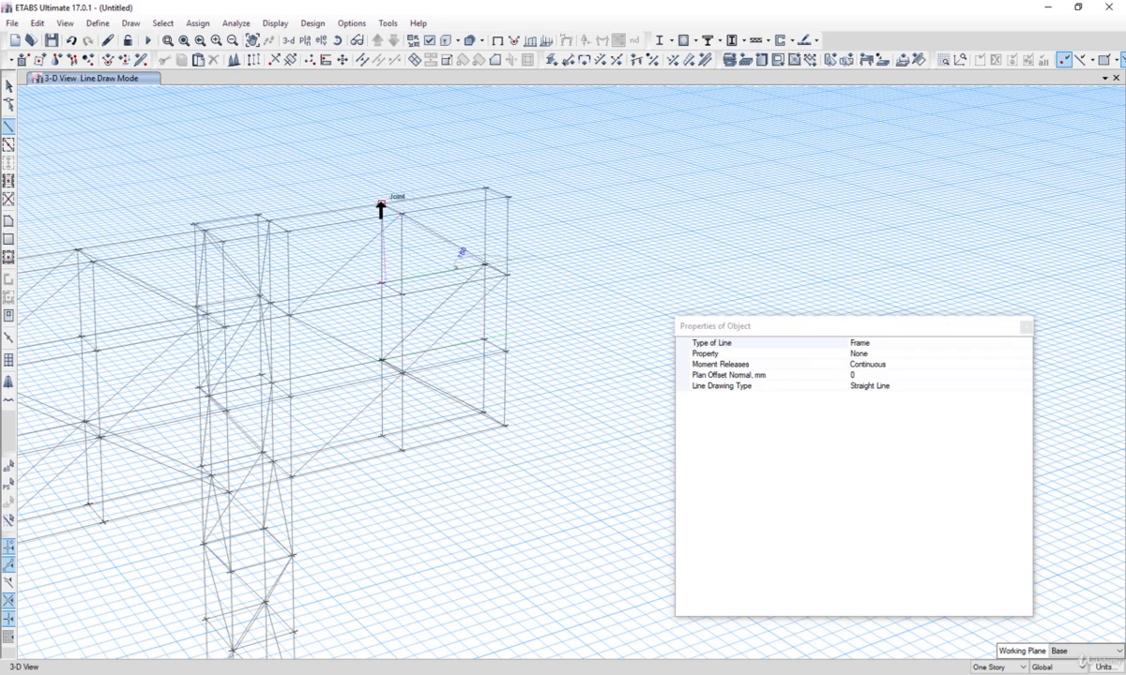
click(381, 205)
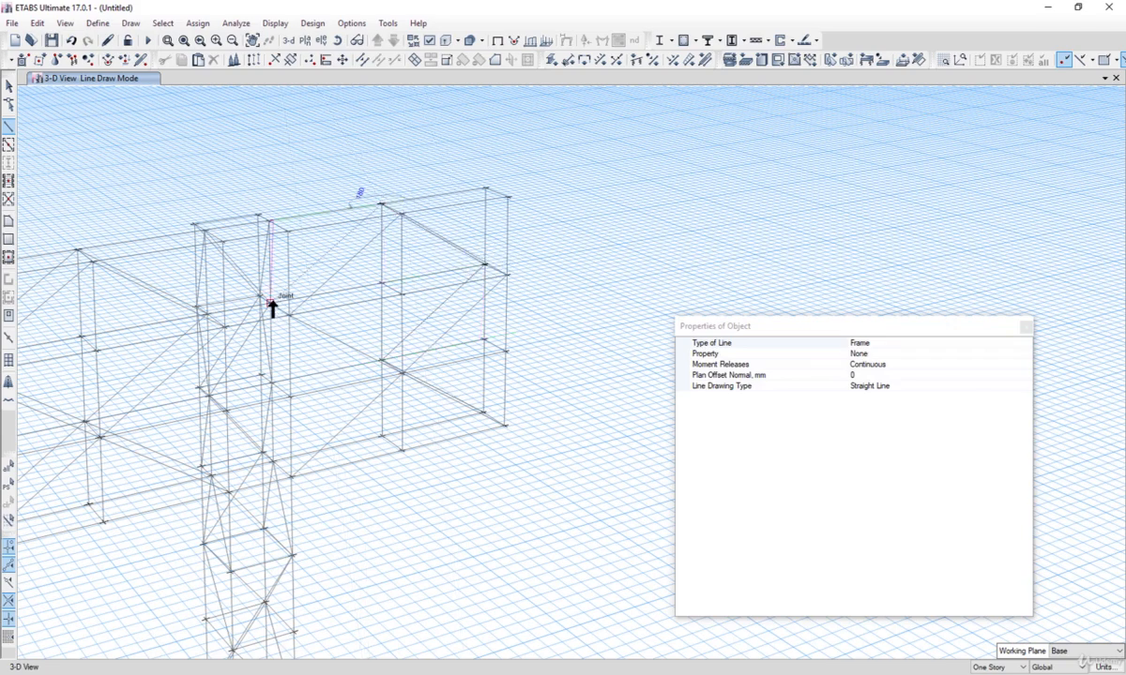
click(379, 364)
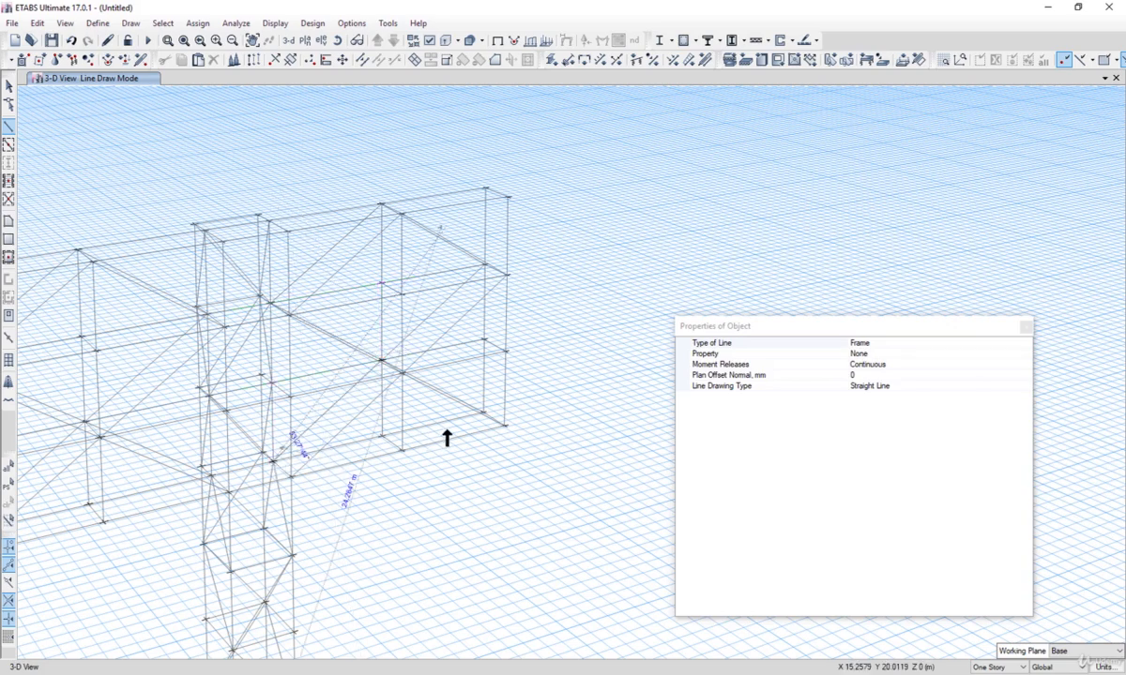
Step: Leave frame drawing and orbit the 3D view to review the braced banner tower
scroll(470, 396, down, 5)
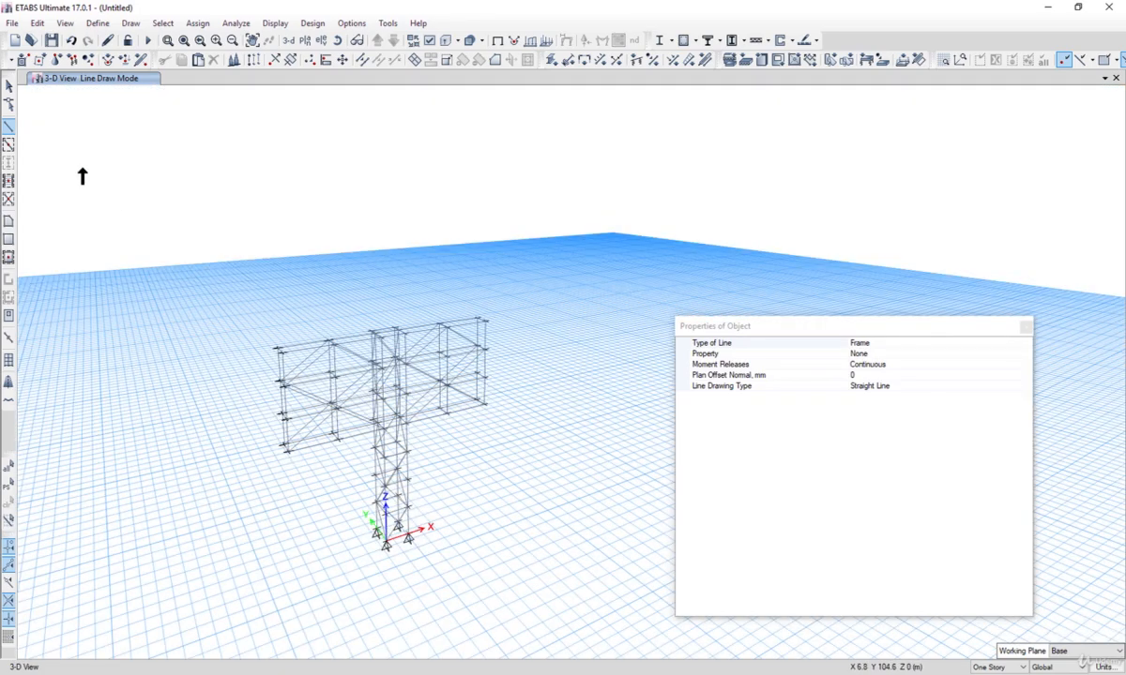
click(9, 85)
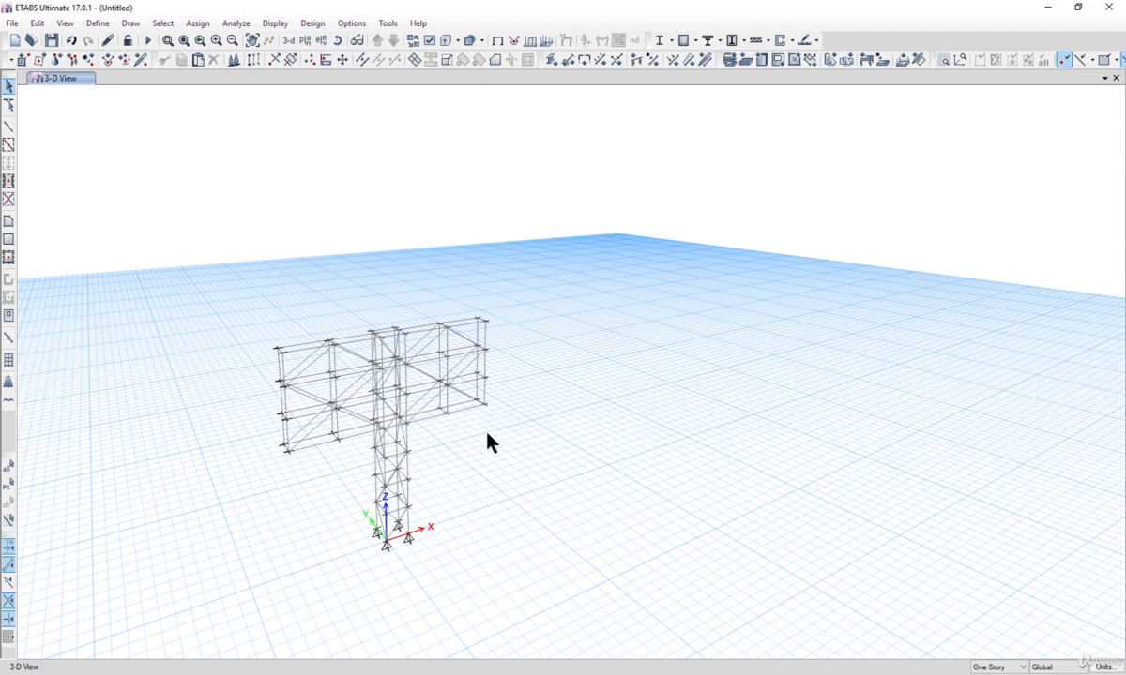
shift+middle_drag(486, 431, 515, 435)
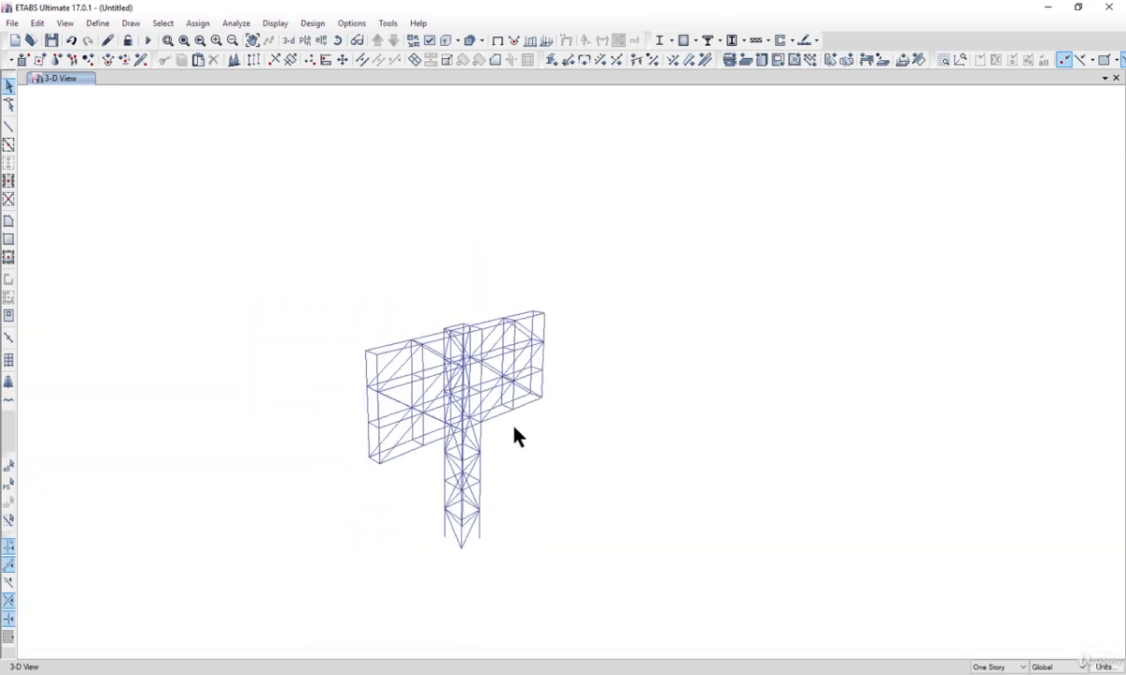
scroll(512, 406, up, 3)
scroll(498, 374, down, 4)
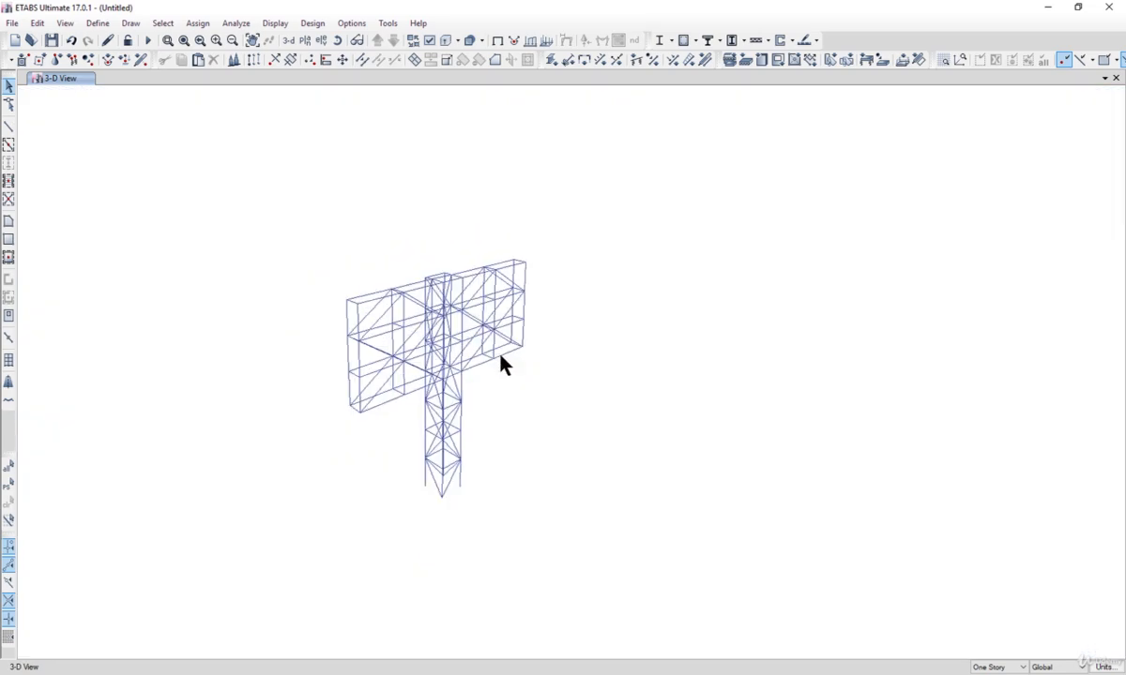